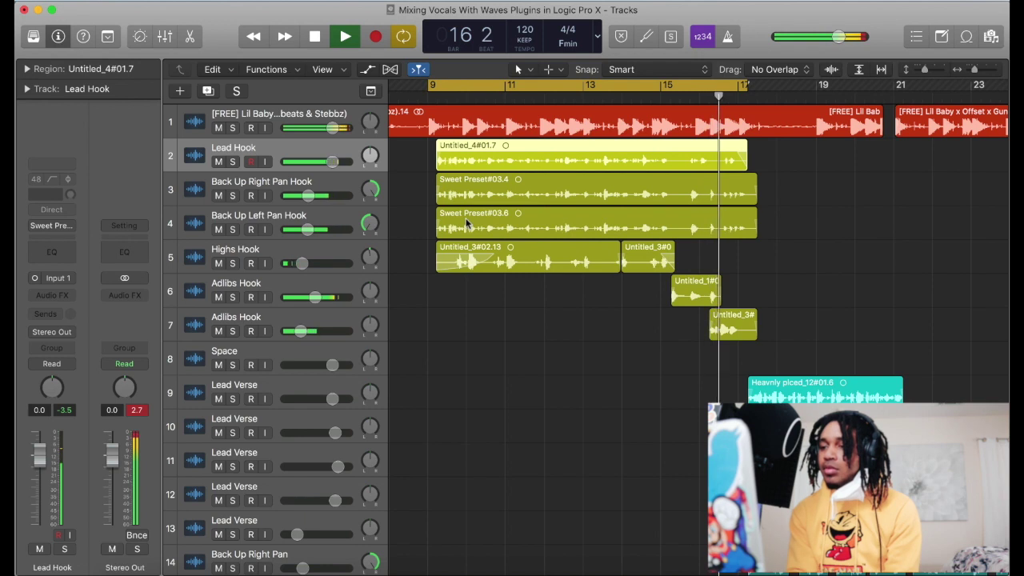
- Reset the volumes of the Back Up Right Pan Hook and Back Up Left Pan Hook tracks to default and audition the hook
key("space")
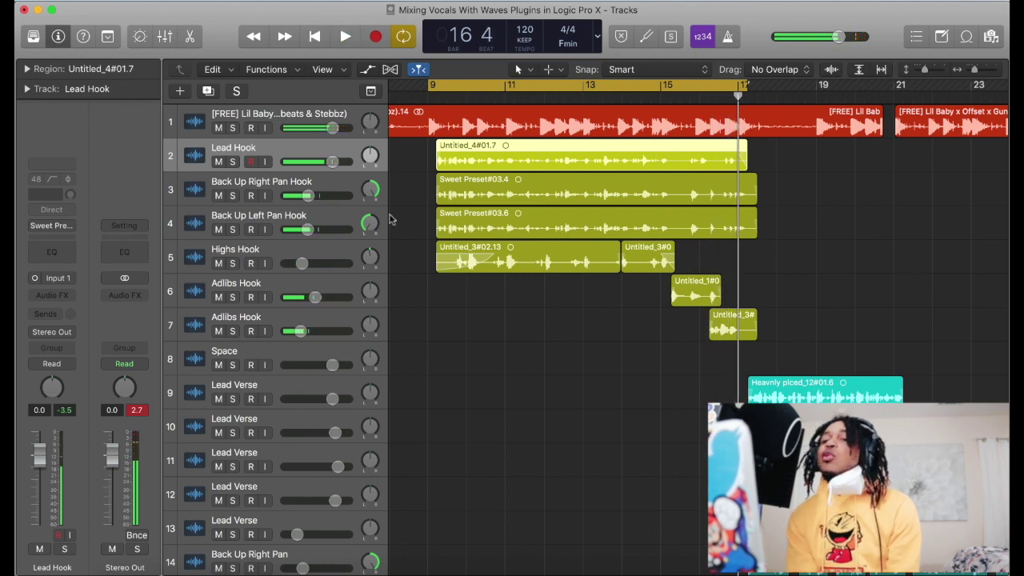
left_click(312, 195, "alt")
left_click(310, 230, "alt")
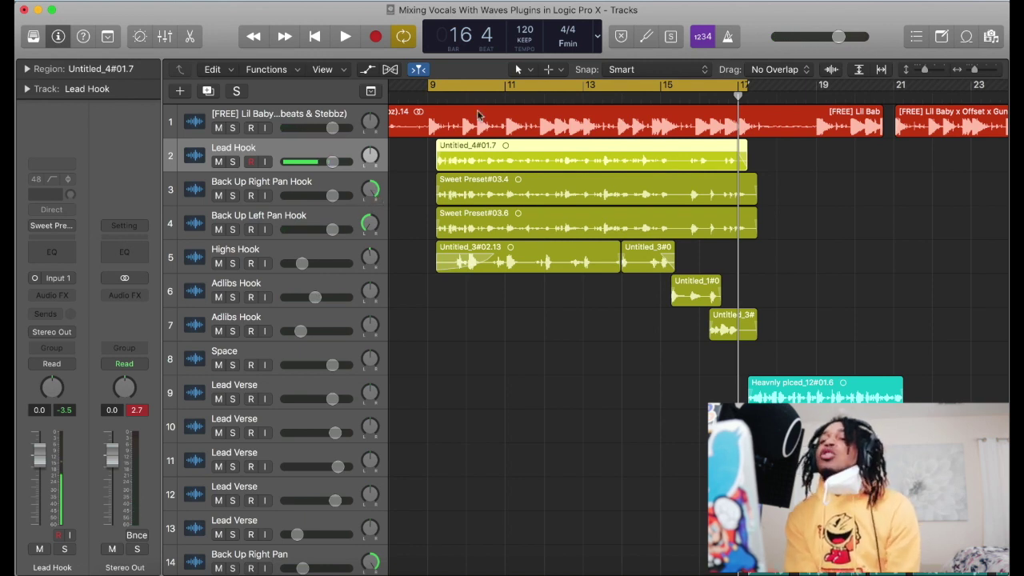
key("space")
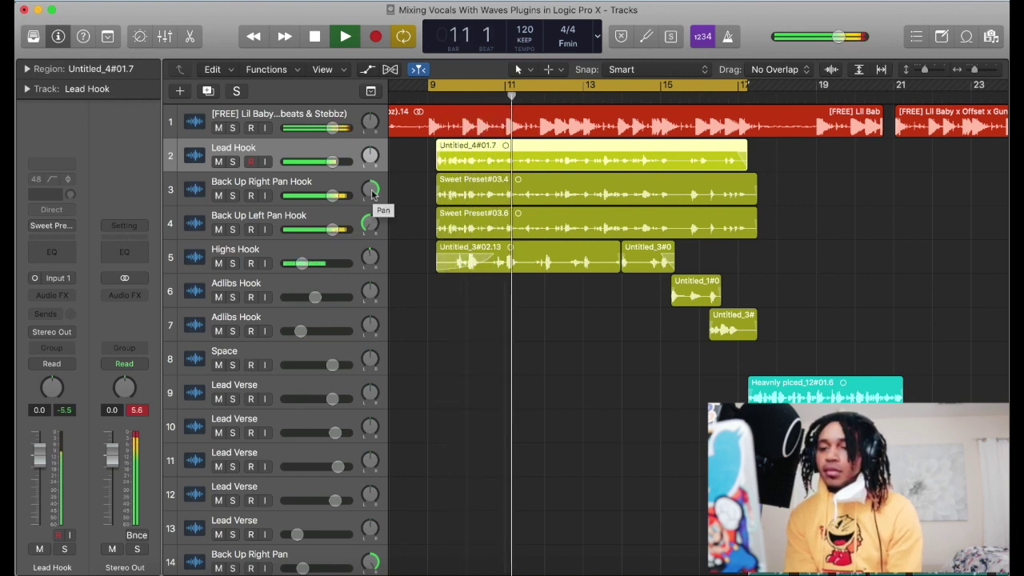
key("space")
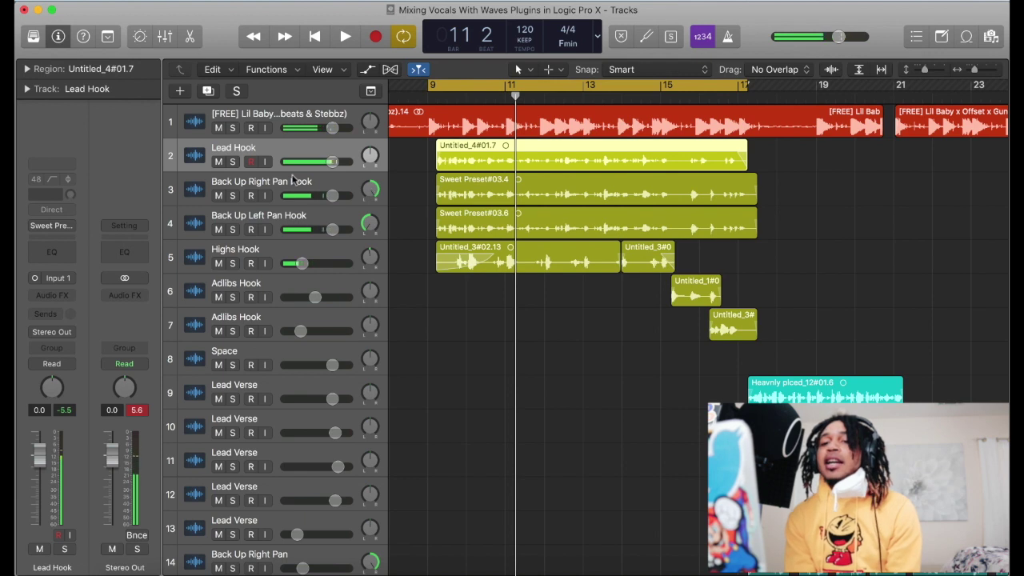
- Mute both Back Up Pan Hook tracks, the Highs Hook track and both Adlibs Hook tracks
left_click(218, 196)
left_click(219, 229)
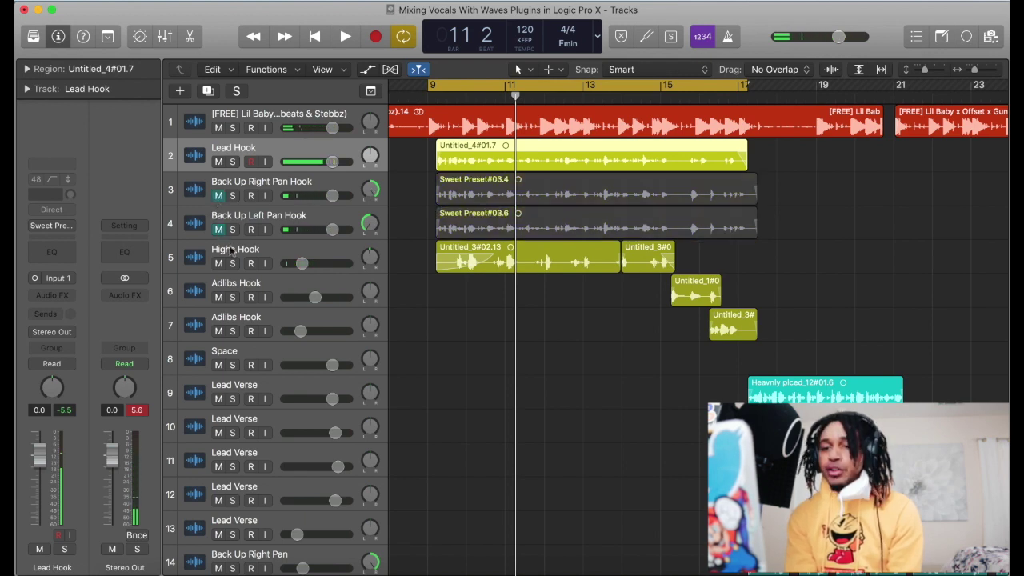
left_click(218, 263)
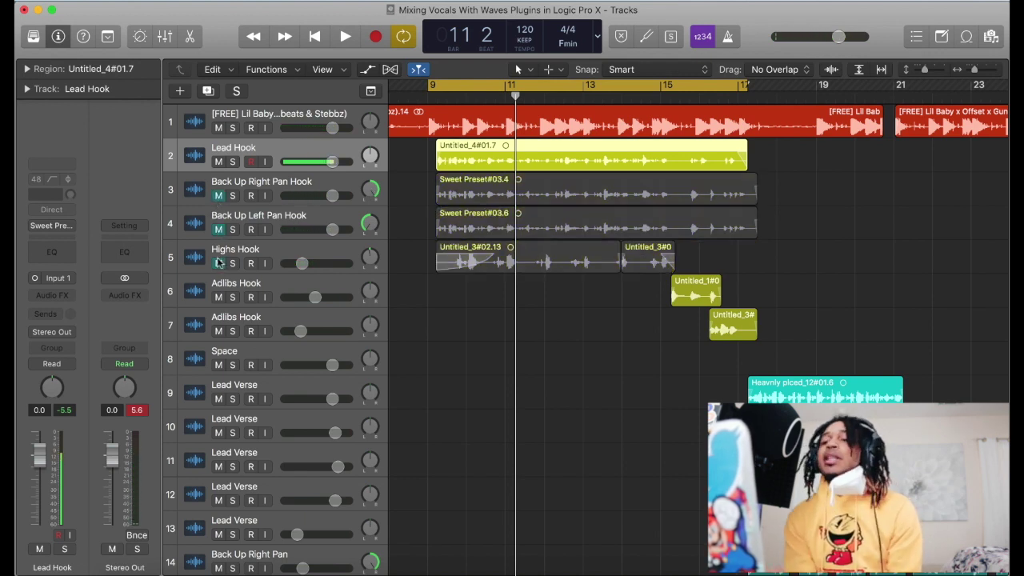
left_click(219, 297)
left_click(218, 332)
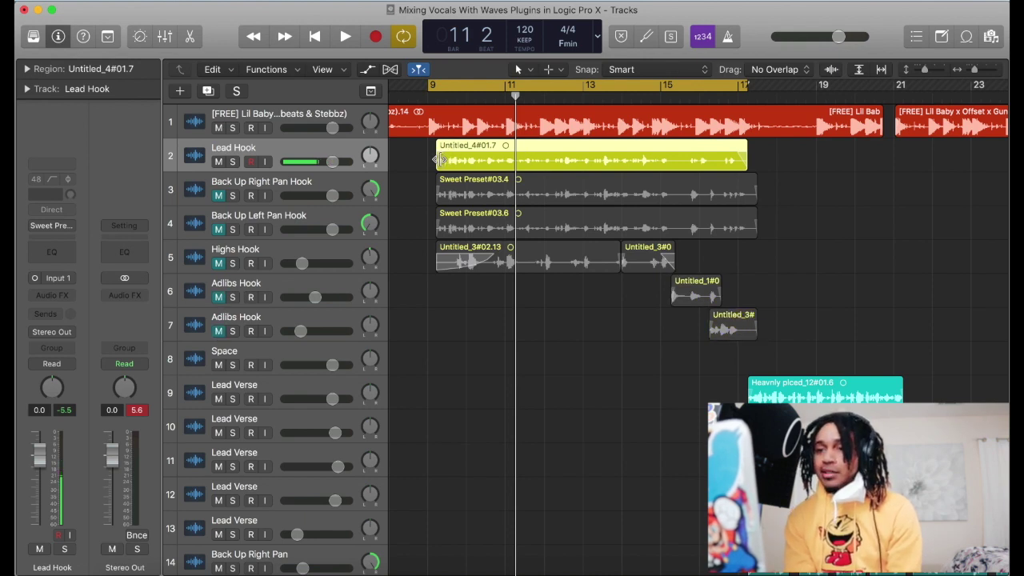
- Extend the start of the Lead Hook region back to about bar 9 and audition it briefly
left_click_drag(440, 160, 432, 164)
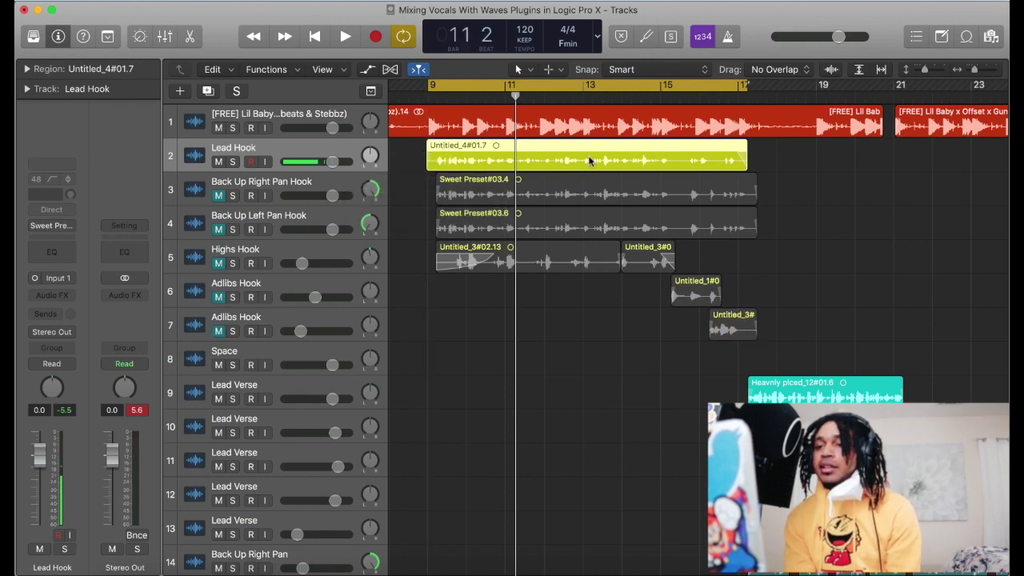
key("shift+space")
left_click_drag(425, 162, 432, 170)
key("space")
- Insert the mono Waves Tune Real-Time plugin on the Lead Hook track
left_click(56, 296)
mouse_move(73, 331)
left_click(199, 331)
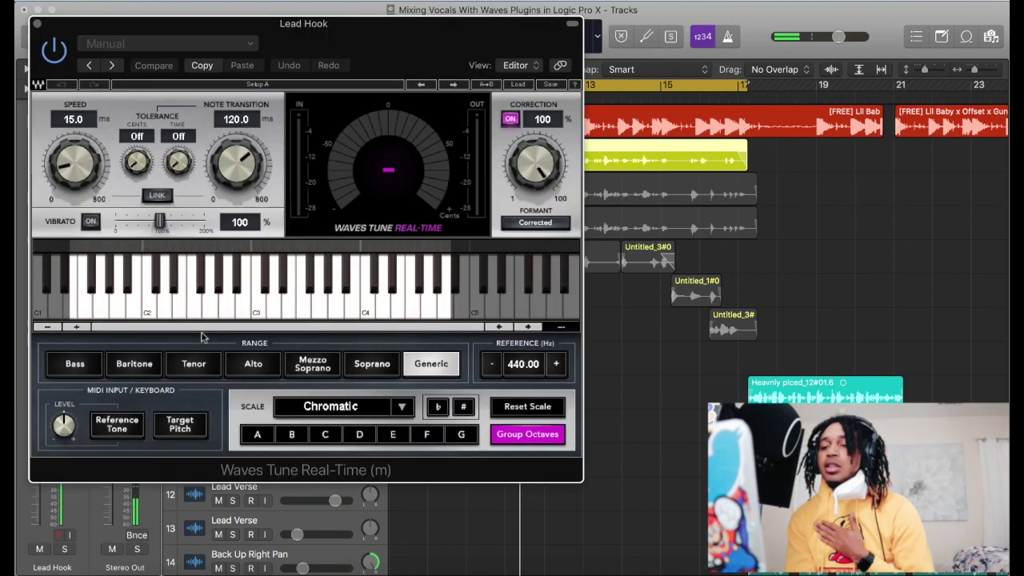
- Set Waves Tune Real-Time to F Natural Minor, speed and note transition 0.1 ms, and Baritone range, closing its window once set
left_click(430, 436)
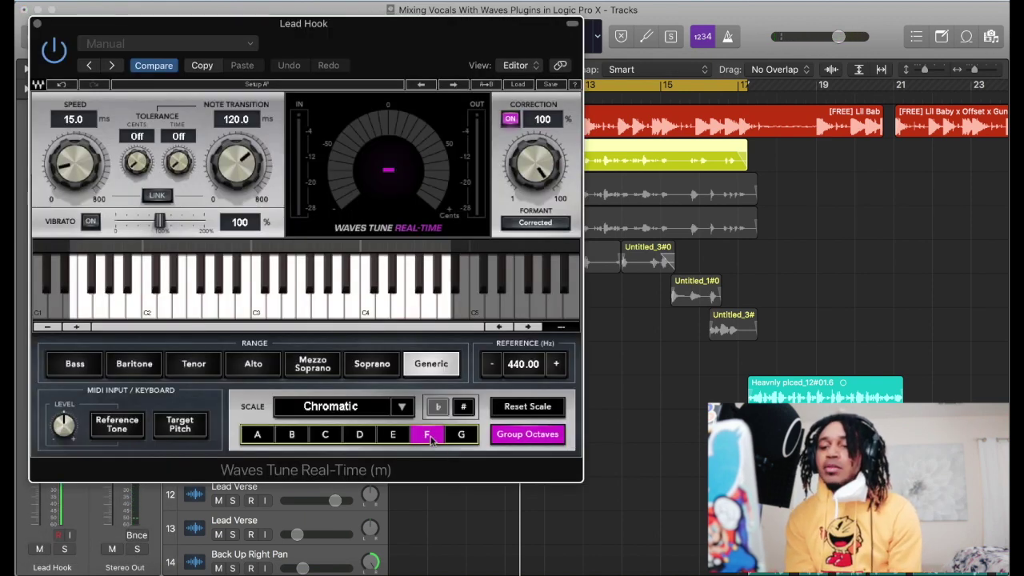
left_click_drag(548, 25, 564, 88)
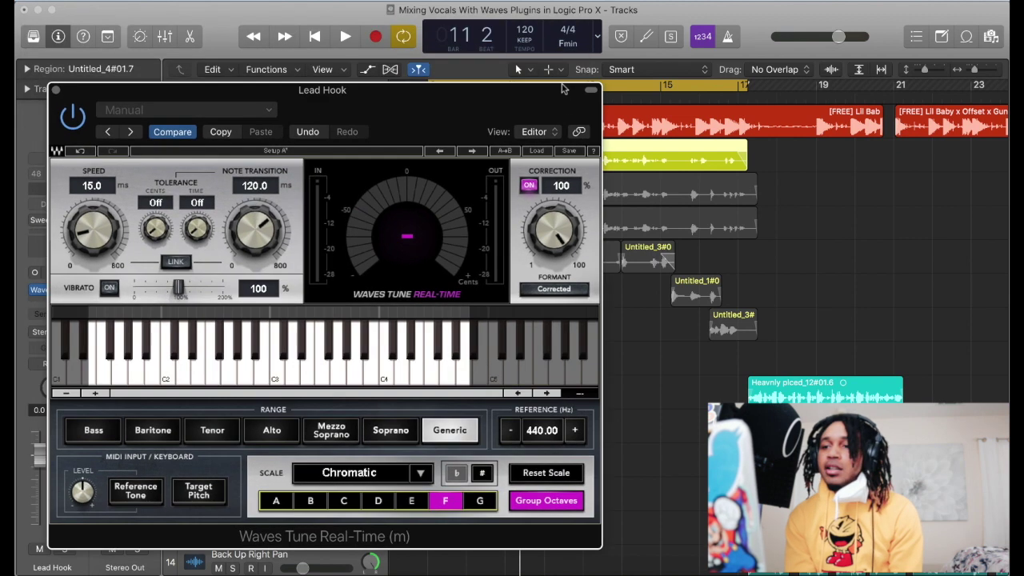
left_click(354, 478)
left_click(362, 480)
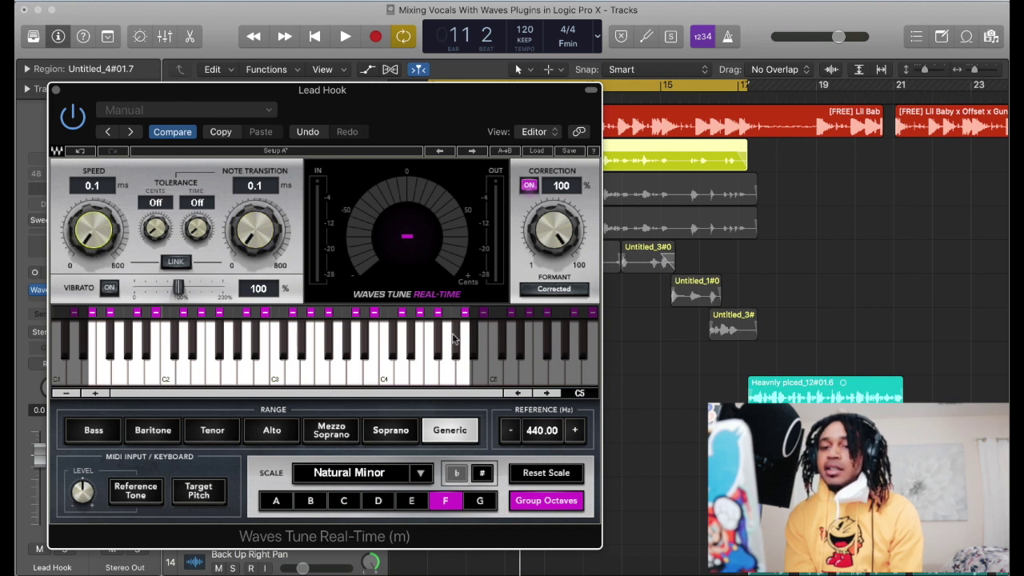
left_click(206, 432)
left_click(167, 432)
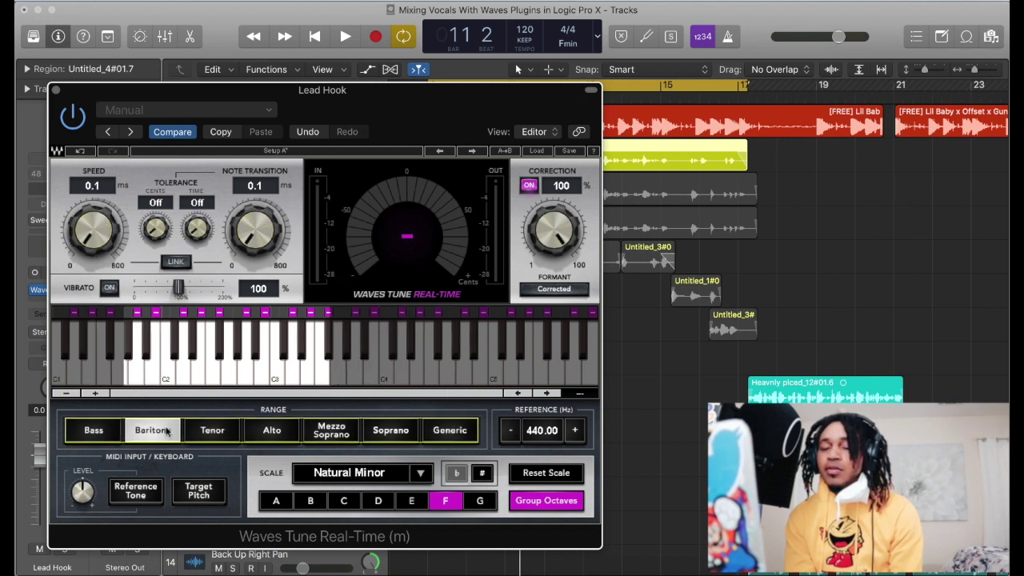
left_click(55, 91)
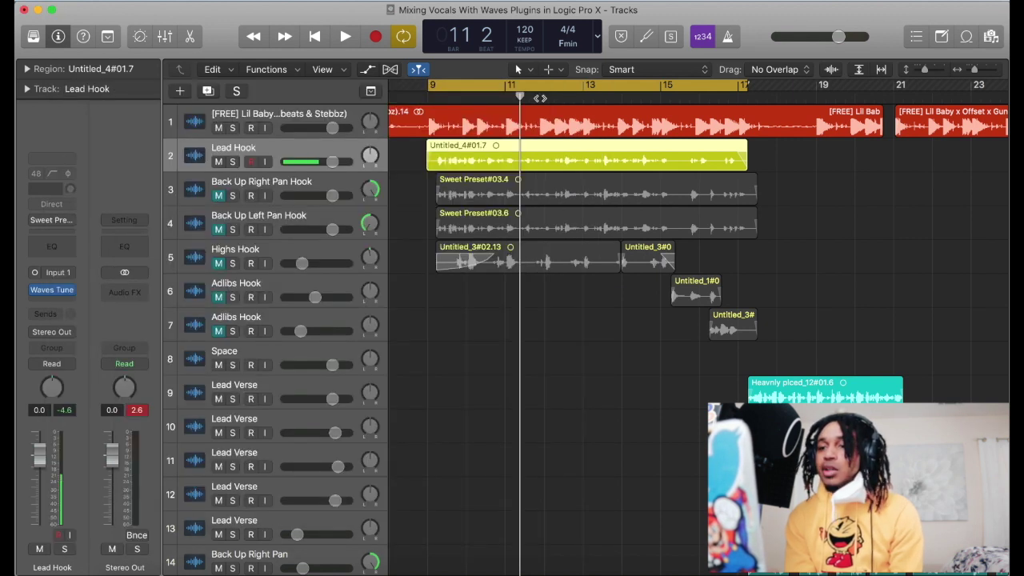
- Play the hook from bar 9 and add a Channel EQ to the Lead Hook track
double_click(424, 86)
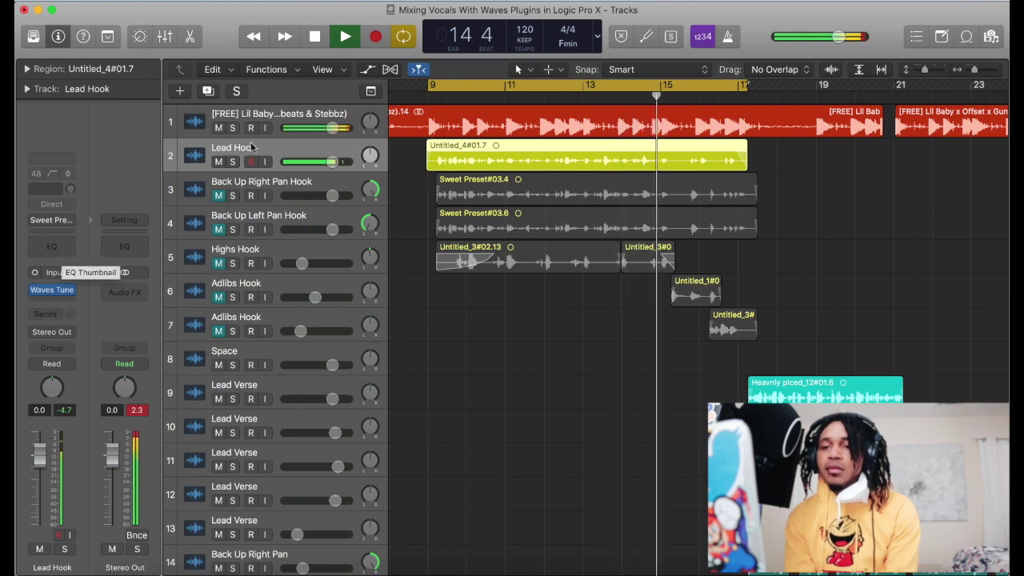
left_click(40, 291)
left_click(66, 244)
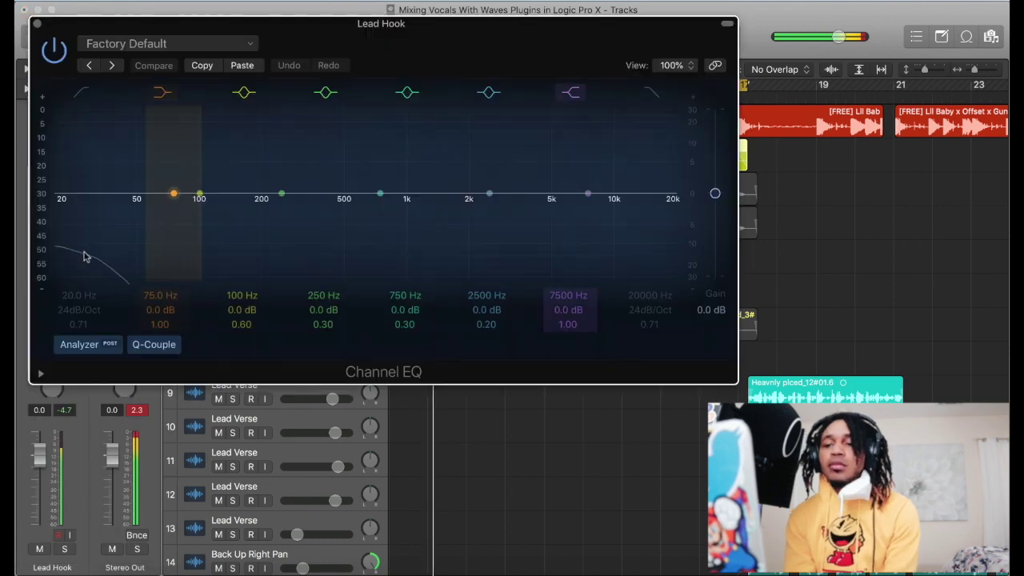
left_click(55, 247)
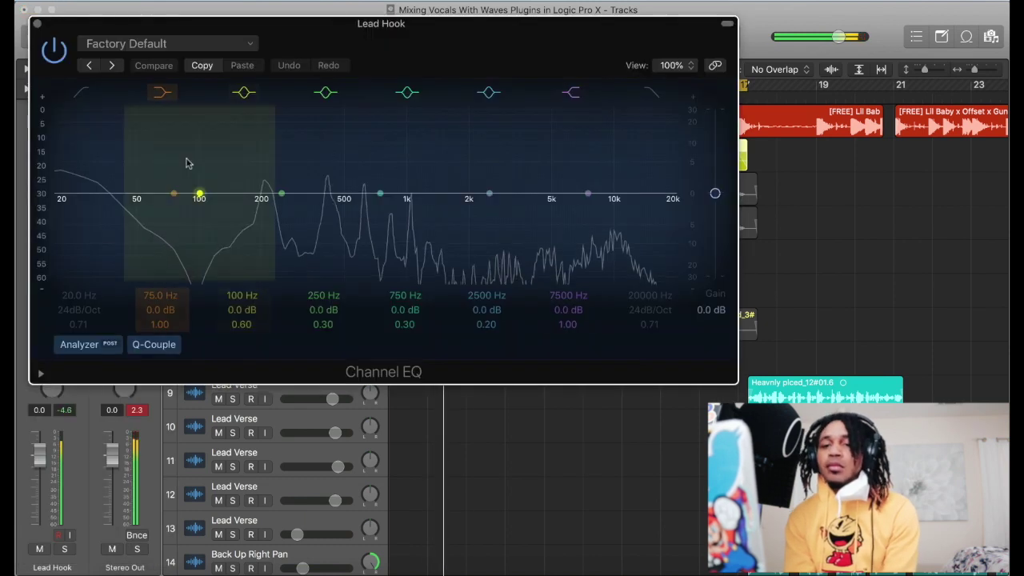
left_click(83, 94)
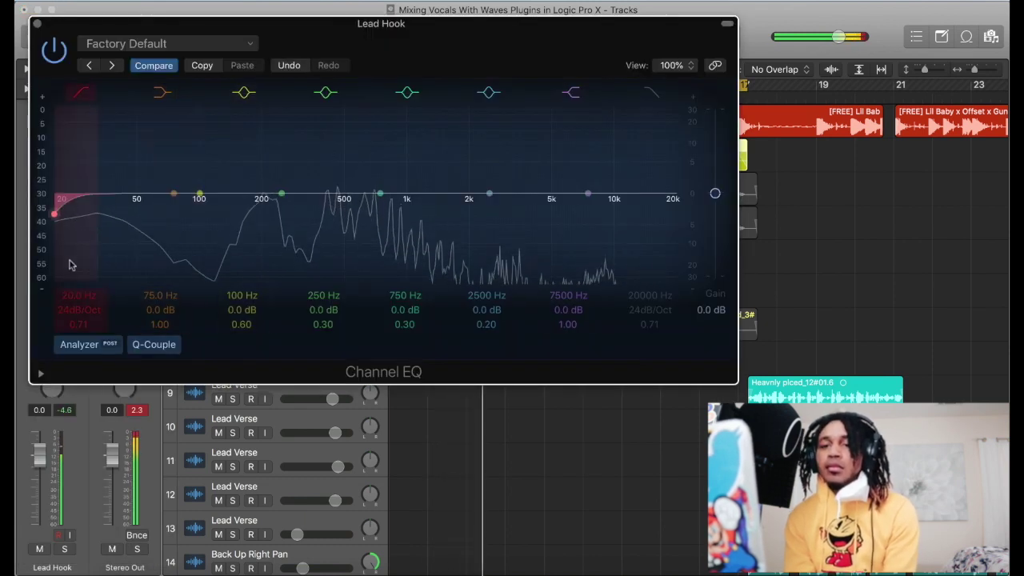
left_click_drag(56, 222, 274, 249)
left_click_drag(123, 270, 140, 248)
key("super+z")
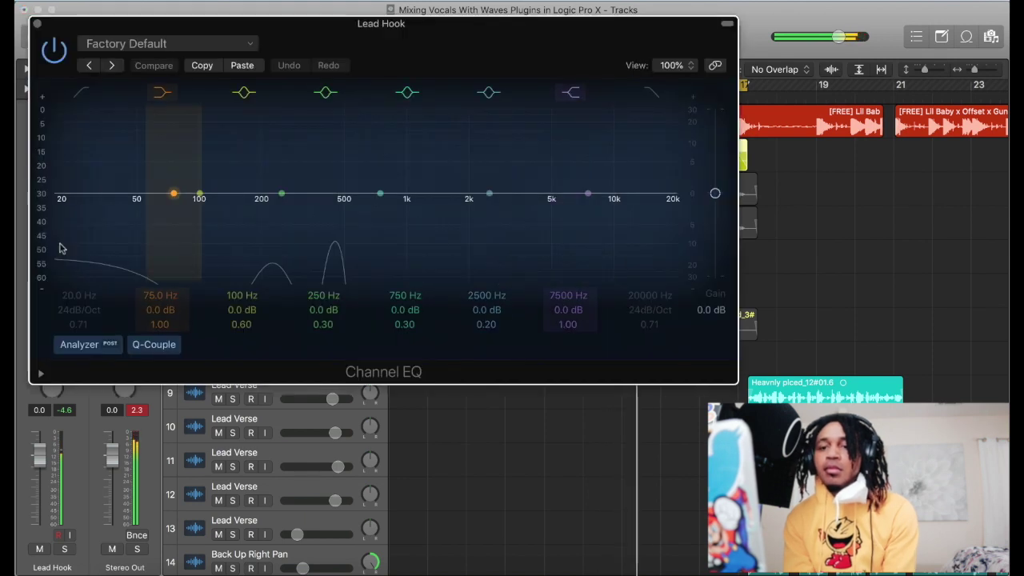
- Enable the Channel EQ low-cut band at about 275 Hz with a 48 dB/Oct slope and a Q of about 0.12
left_click(52, 246)
left_click(80, 93)
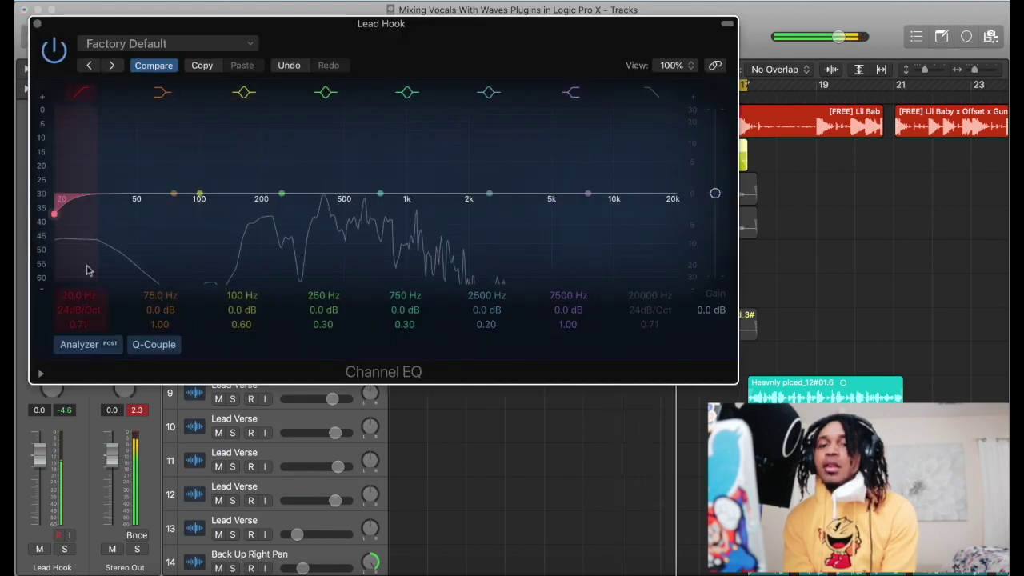
left_click_drag(61, 219, 252, 216)
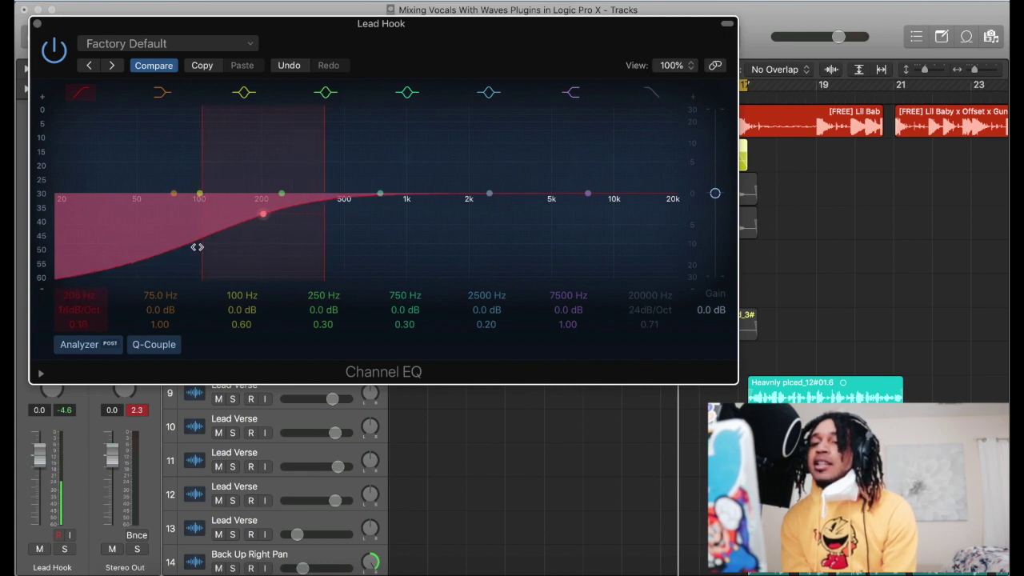
left_click_drag(197, 248, 331, 271)
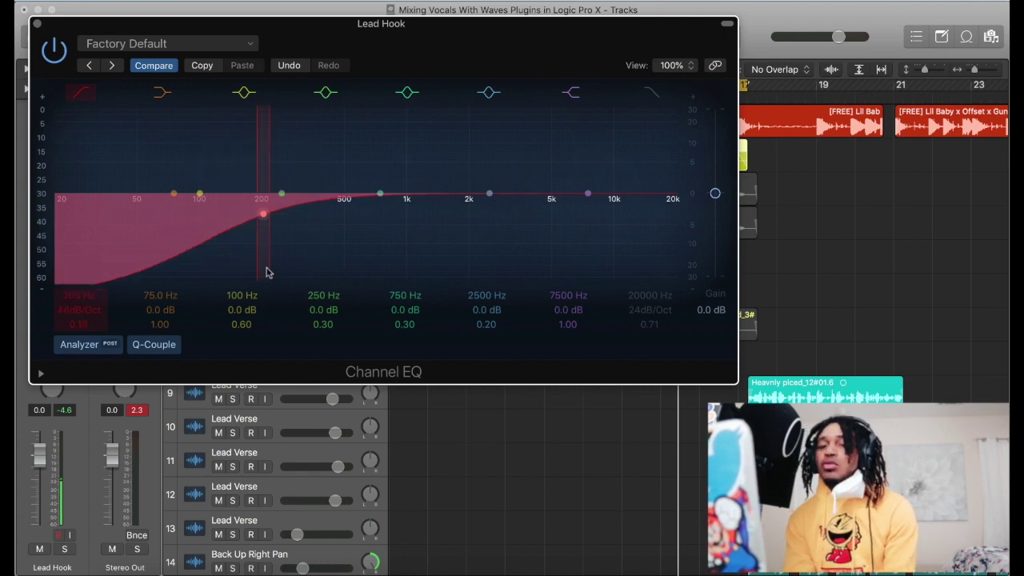
key("space")
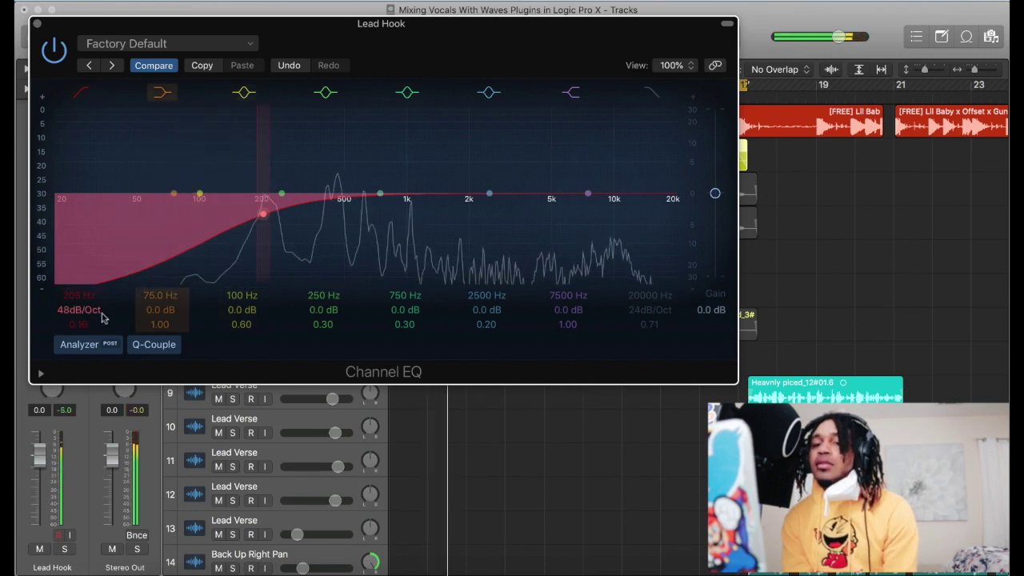
left_click_drag(262, 215, 294, 227)
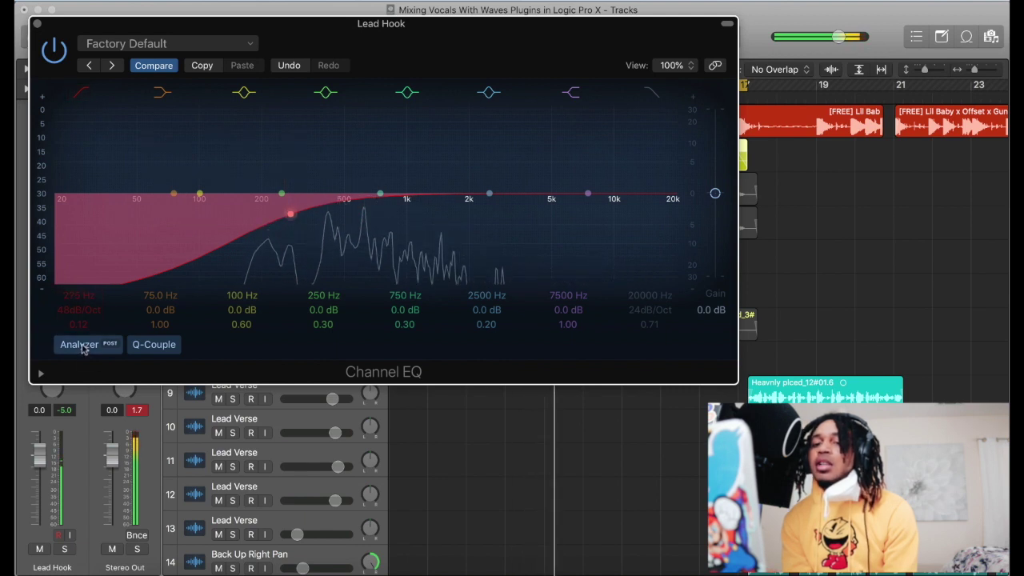
- Switch the Channel EQ analyzer to pre-EQ and resume playback with the analyzer turned on
left_click(40, 374)
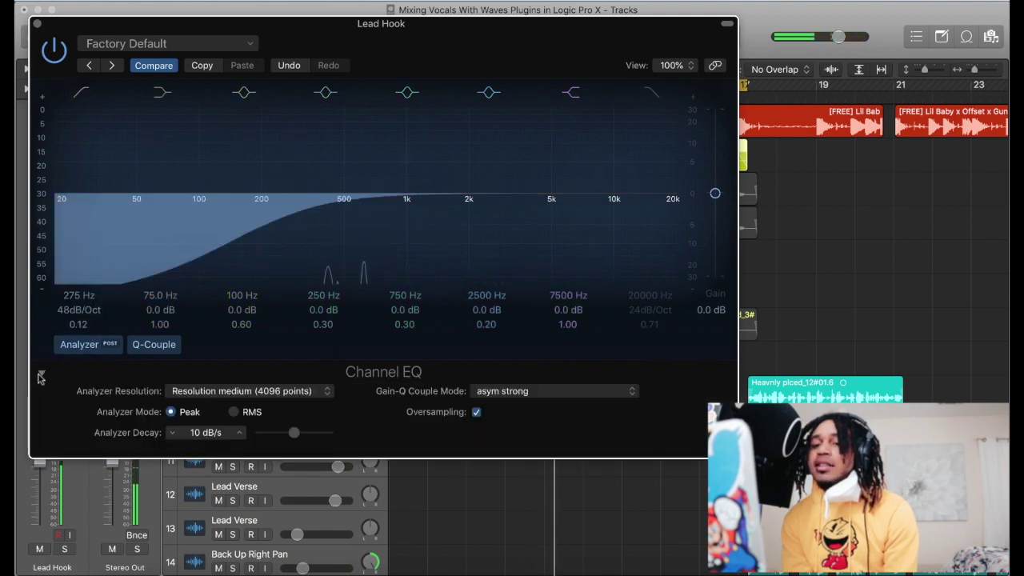
left_click(42, 377)
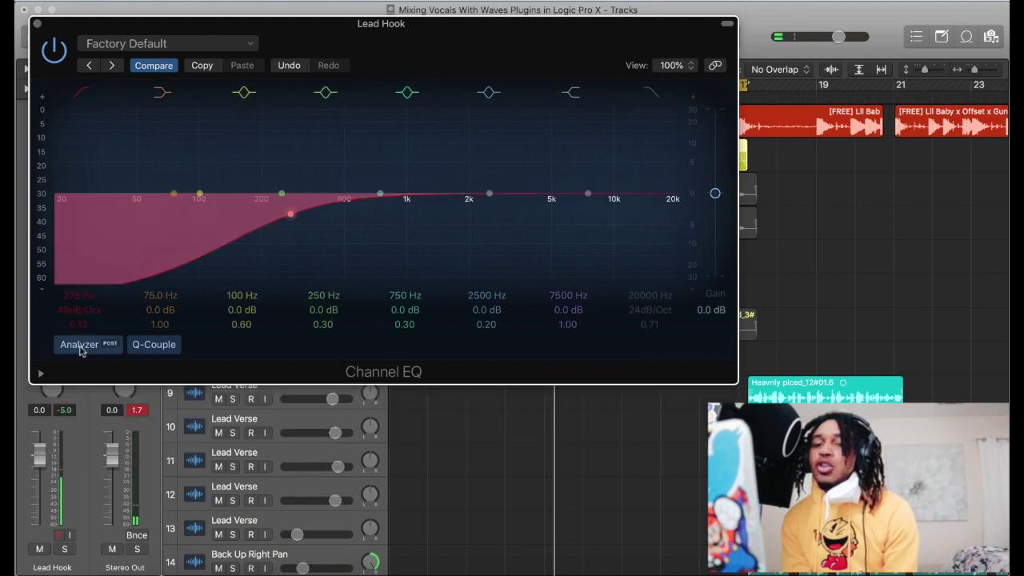
left_click(87, 350)
left_click(87, 350)
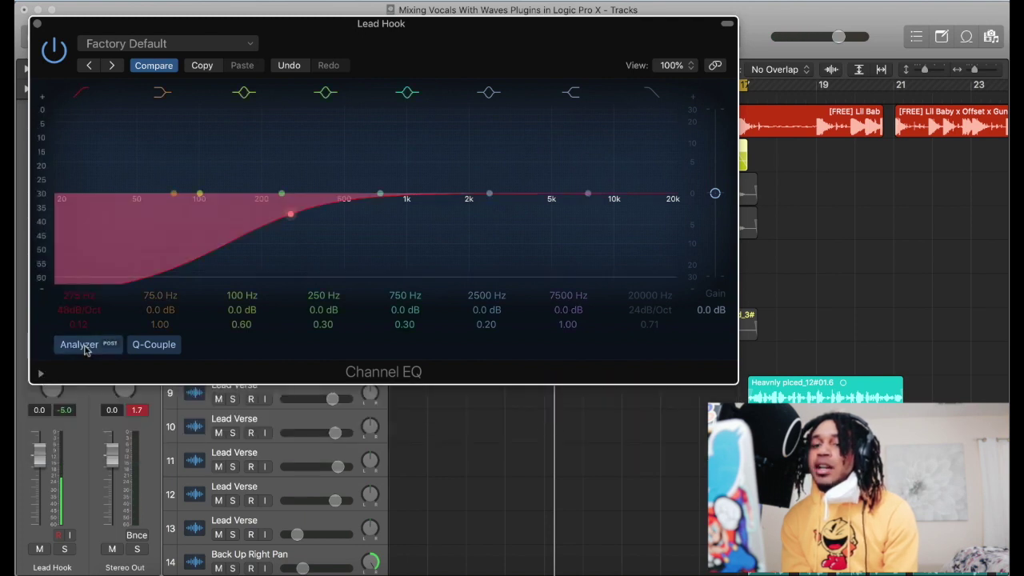
left_click(86, 350)
key("space")
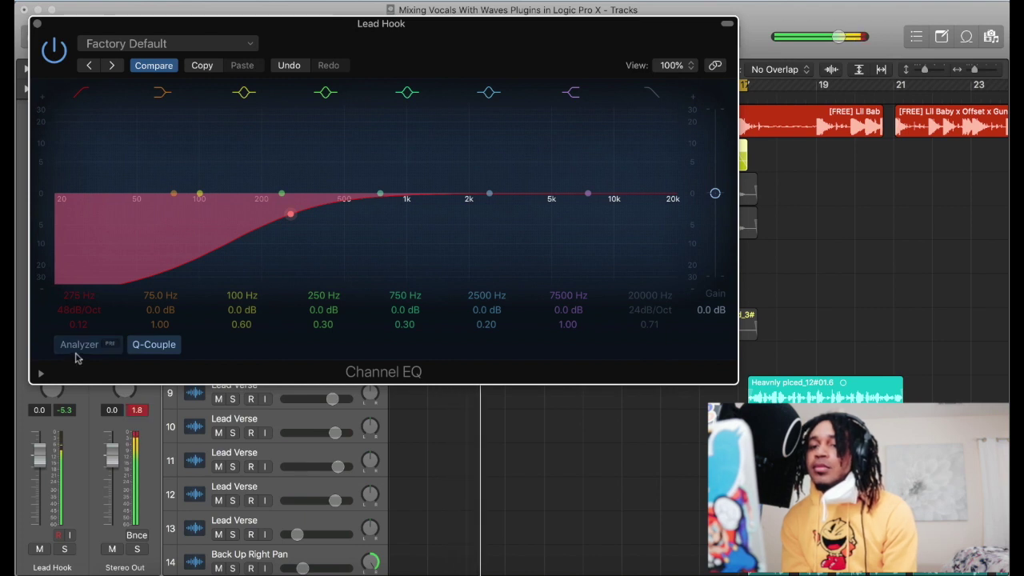
left_click(78, 347)
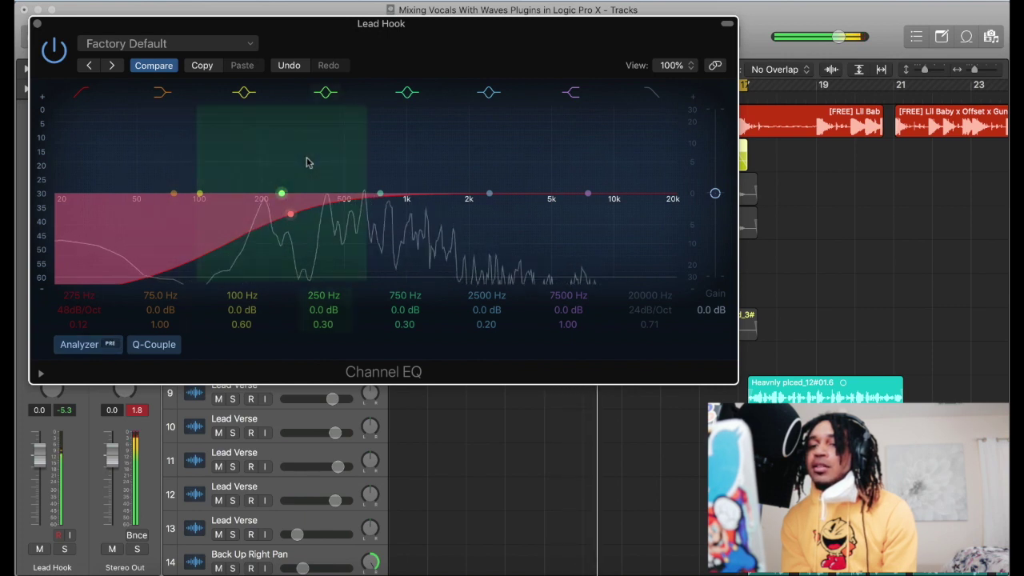
- Move the low cut to about 192 Hz, the 100 Hz bell to 205 Hz at -1.5 dB, and the low shelf to 88 Hz at -9.5 dB
left_click_drag(289, 216, 224, 201)
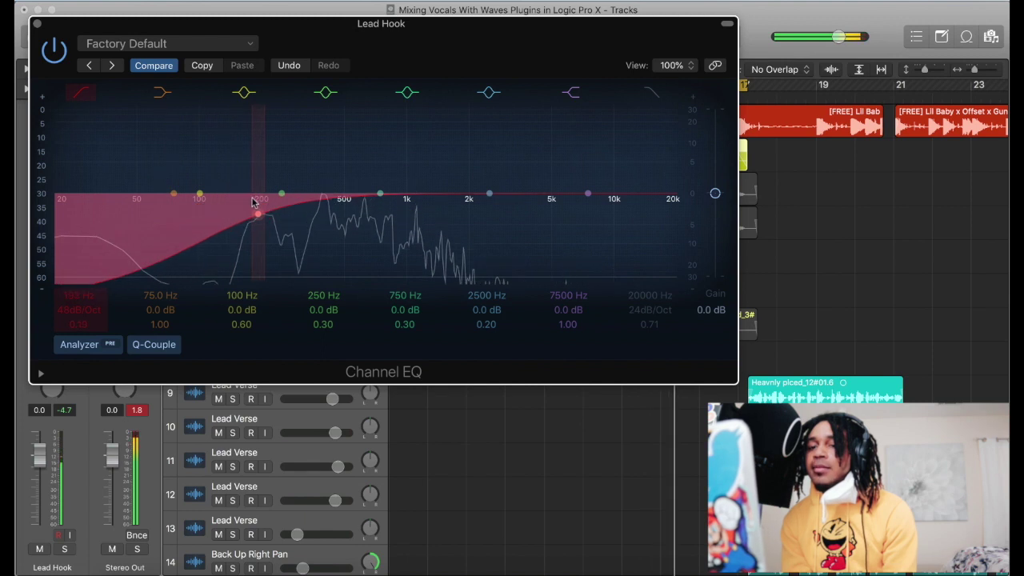
left_click_drag(199, 192, 272, 201)
left_click_drag(174, 194, 183, 233)
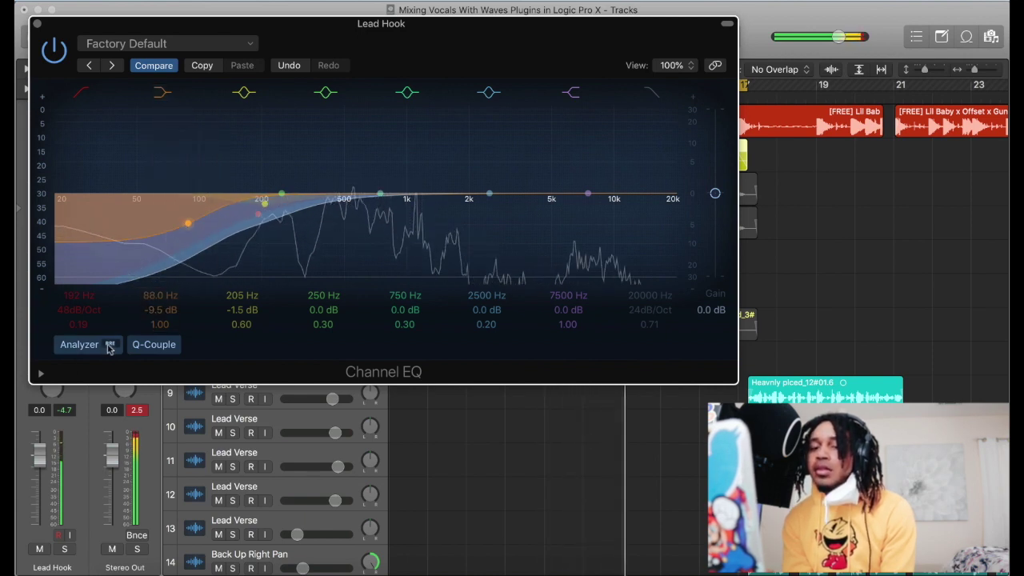
- Set the analyzer to post-EQ and adjust the low cut to about 182 Hz with a Q of about 0.23
left_click(153, 351)
left_click(154, 348)
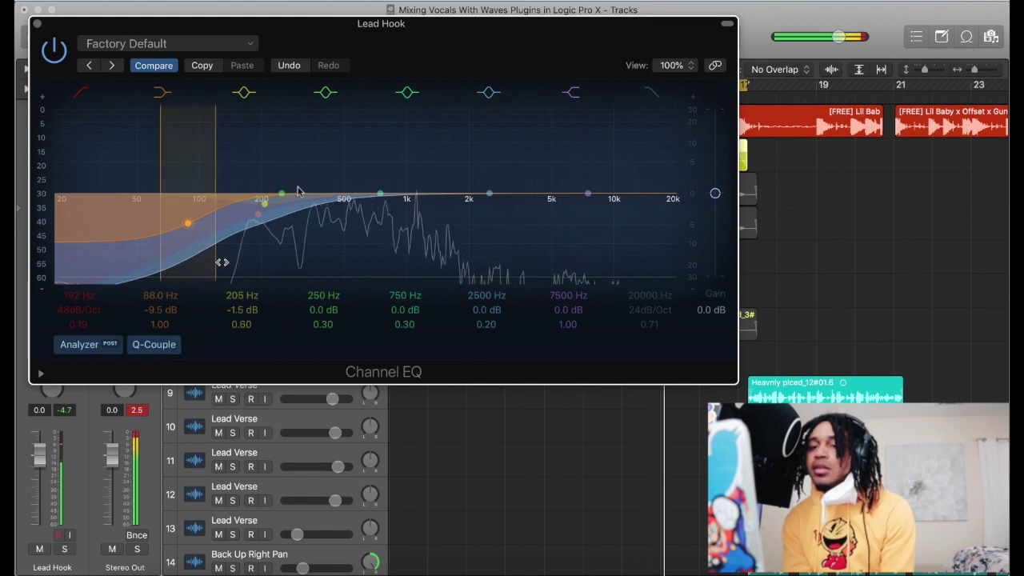
left_click_drag(258, 214, 253, 214)
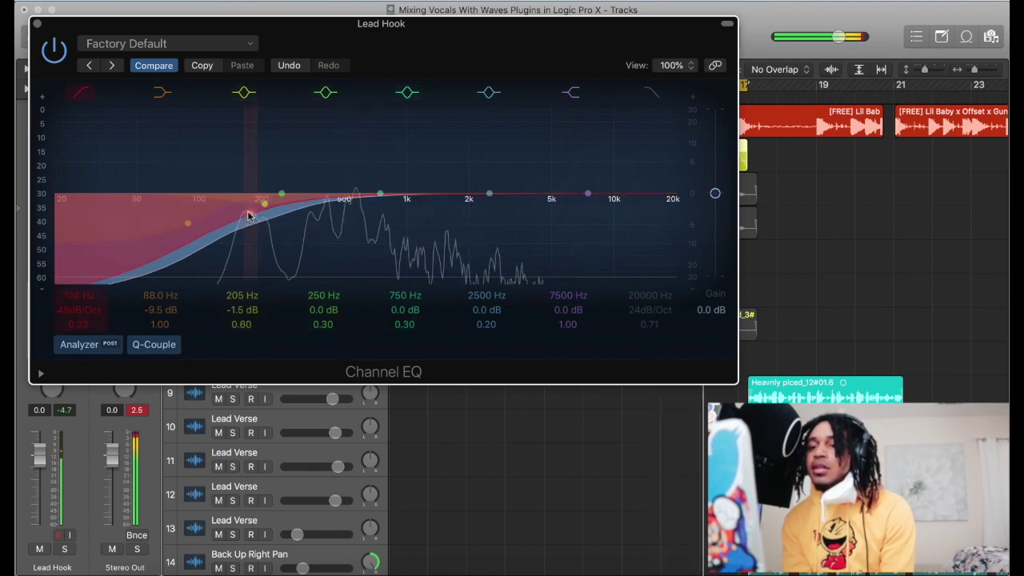
- Reshape the 750 Hz bell into a narrow cut at about 890 Hz, -14 dB, with a Q of 19
left_click_drag(381, 200, 365, 226)
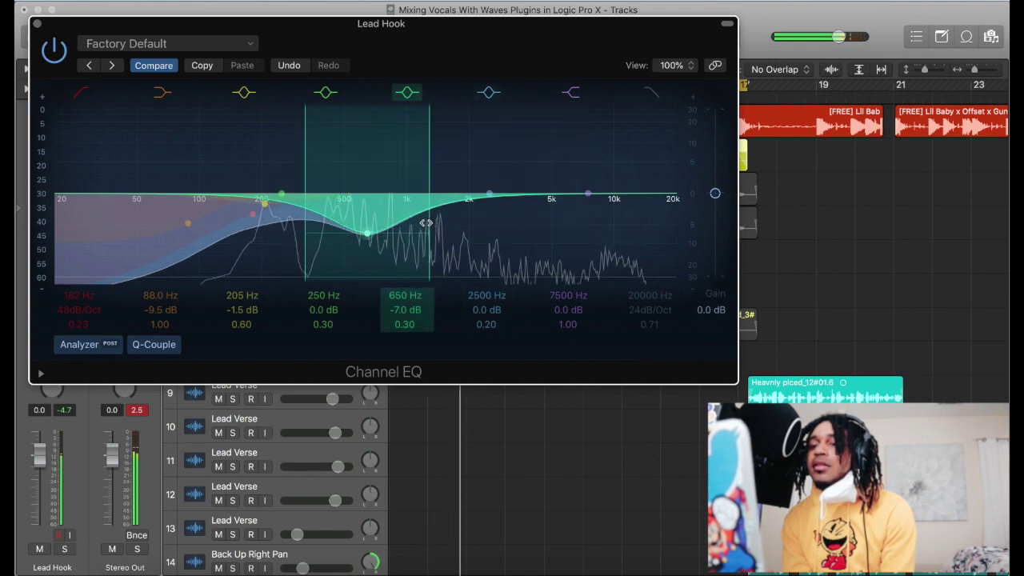
left_click_drag(427, 221, 360, 223)
left_click_drag(369, 268, 395, 264)
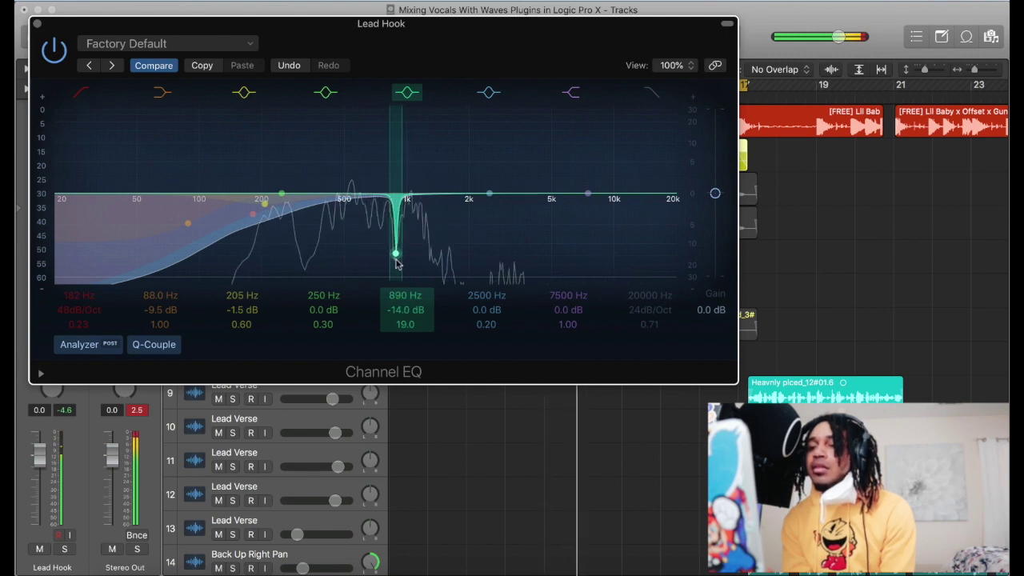
- Soften the 890 Hz cut to -10 dB with Q 2.10 and turn the 2500 Hz bell into a 2000 Hz cut, -18 dB, Q 2.90
left_click_drag(400, 232, 416, 233)
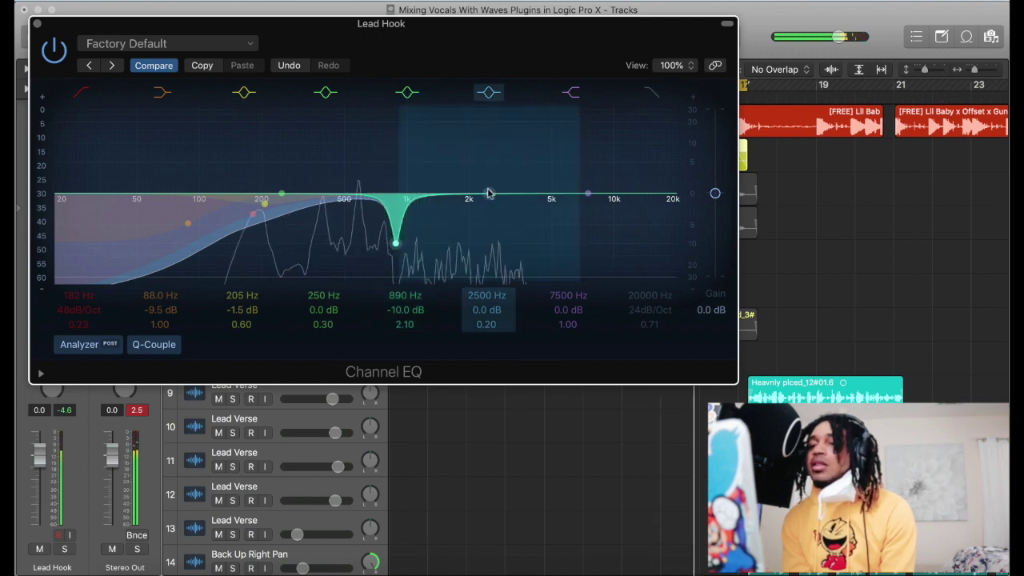
left_click_drag(489, 195, 490, 102)
left_click_drag(547, 156, 494, 157)
left_click_drag(488, 118, 472, 266)
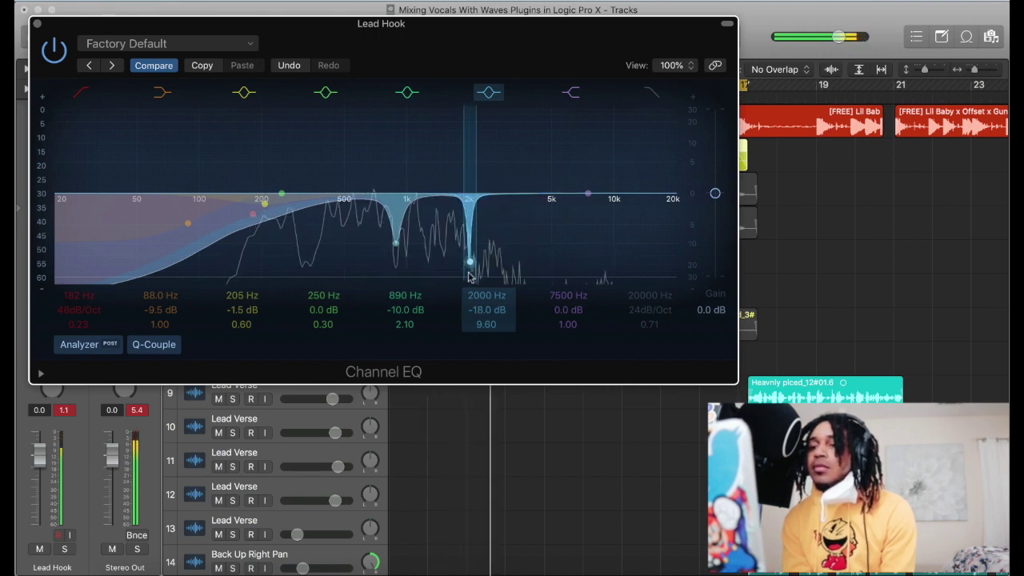
left_click_drag(475, 225, 481, 227)
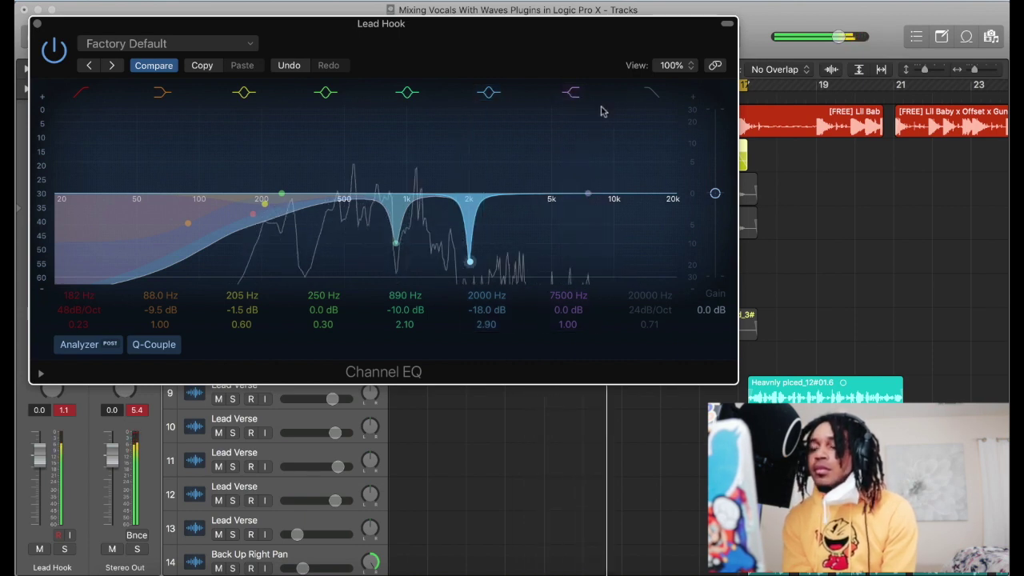
- Enable the high cut at about 13400 Hz with a 48 dB/Oct slope and Q of 0.51, and close the Channel EQ
left_click_drag(680, 219, 624, 221)
left_click_drag(667, 251, 628, 250)
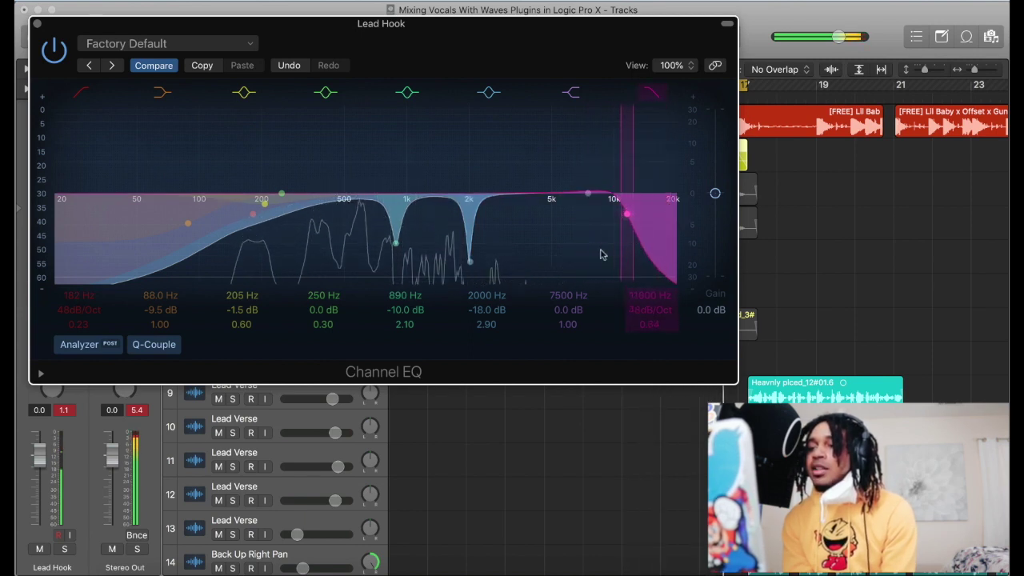
mouse_move(618, 217)
left_mouse_down()
mouse_move(596, 218)
mouse_move(628, 227)
left_mouse_up()
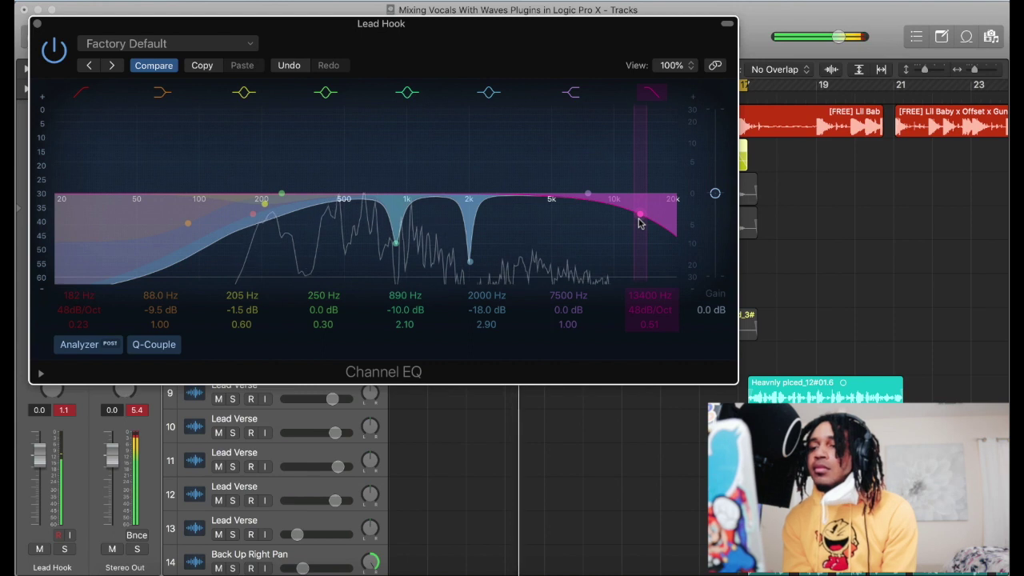
left_click(38, 24)
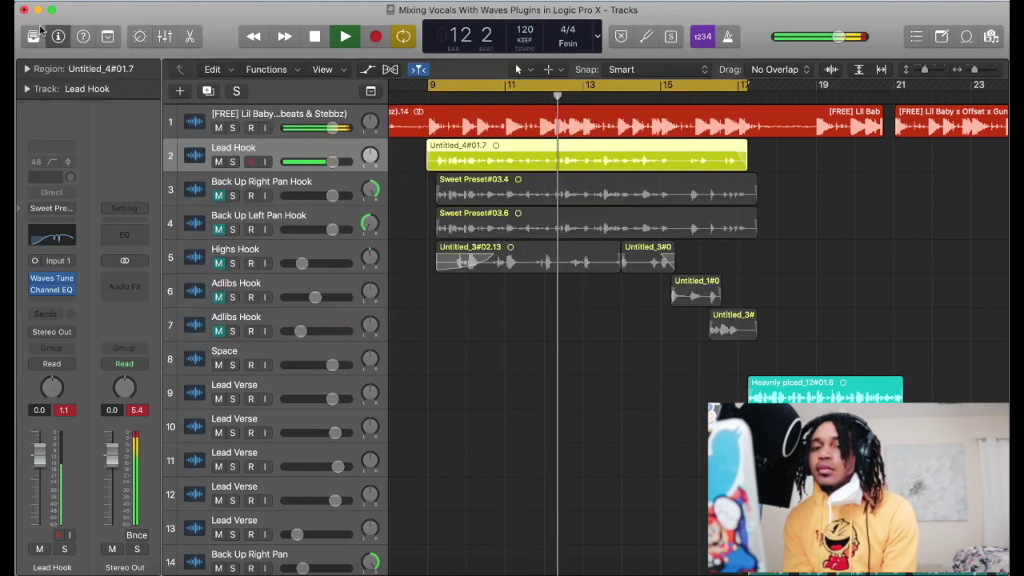
- Insert a second Channel EQ after the first one on the Lead Hook track and move its window clear of the upper tracks
left_click(46, 302)
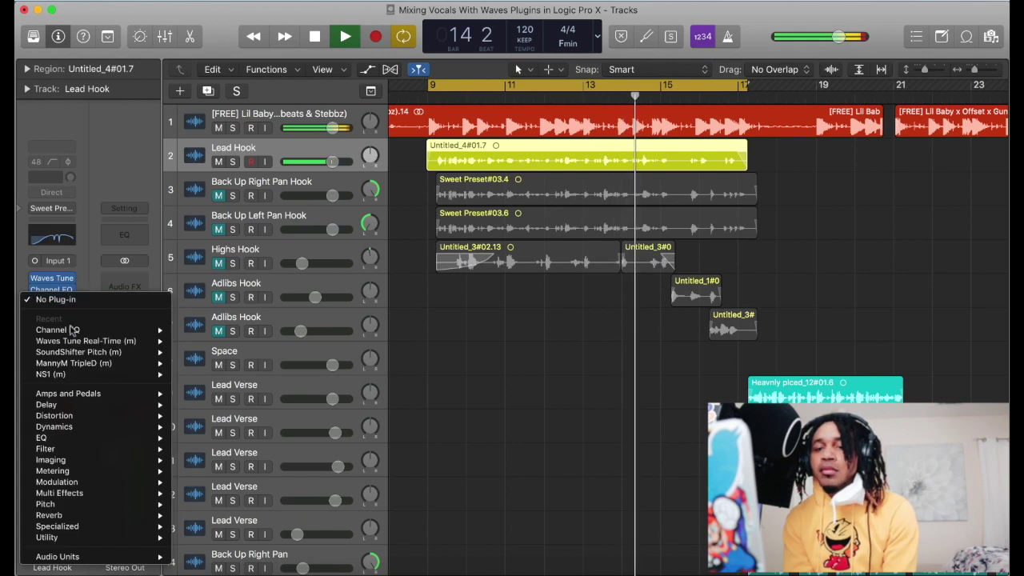
mouse_move(72, 329)
left_click(193, 330)
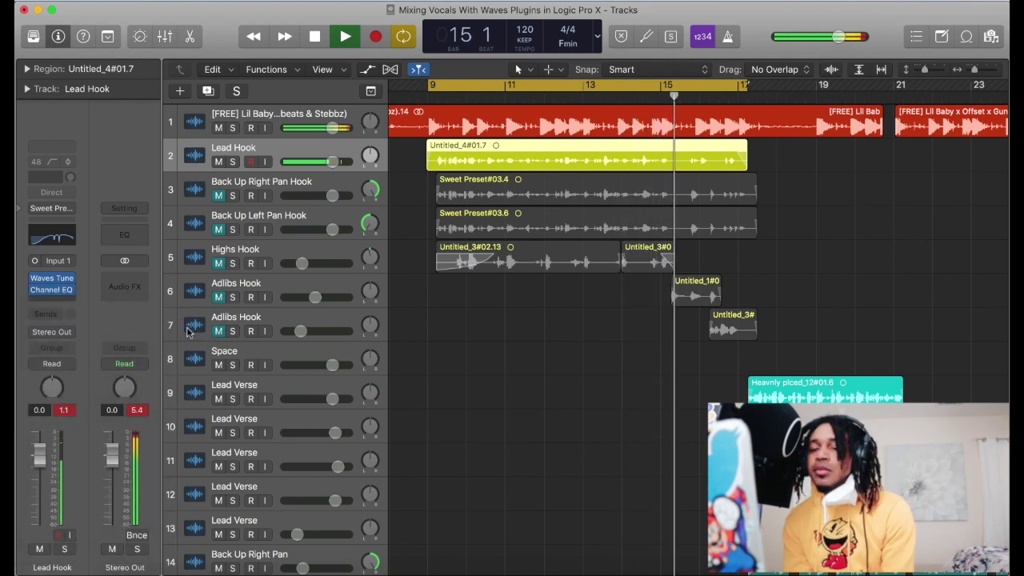
left_click_drag(458, 57, 530, 129)
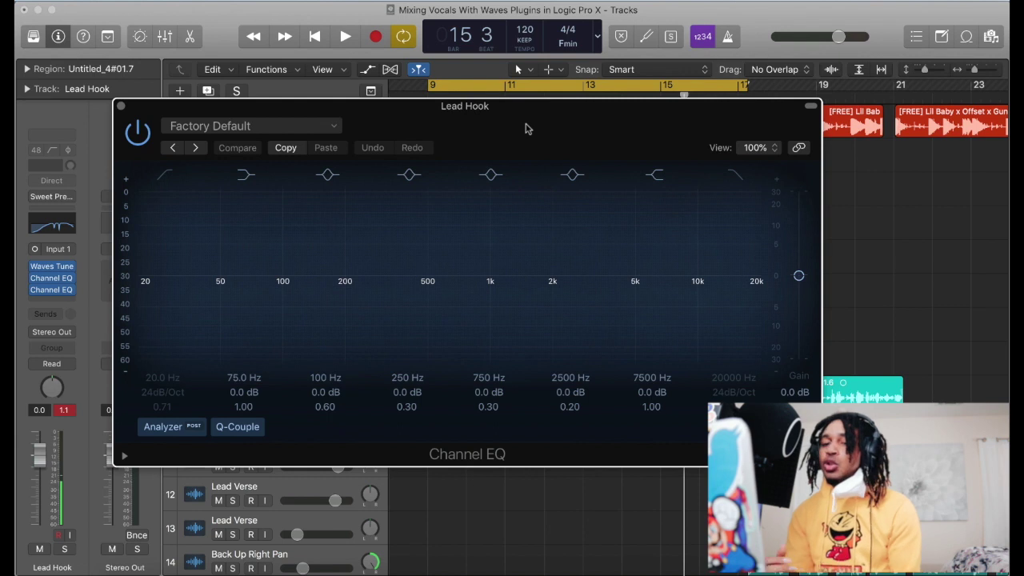
left_click_drag(507, 133, 524, 273)
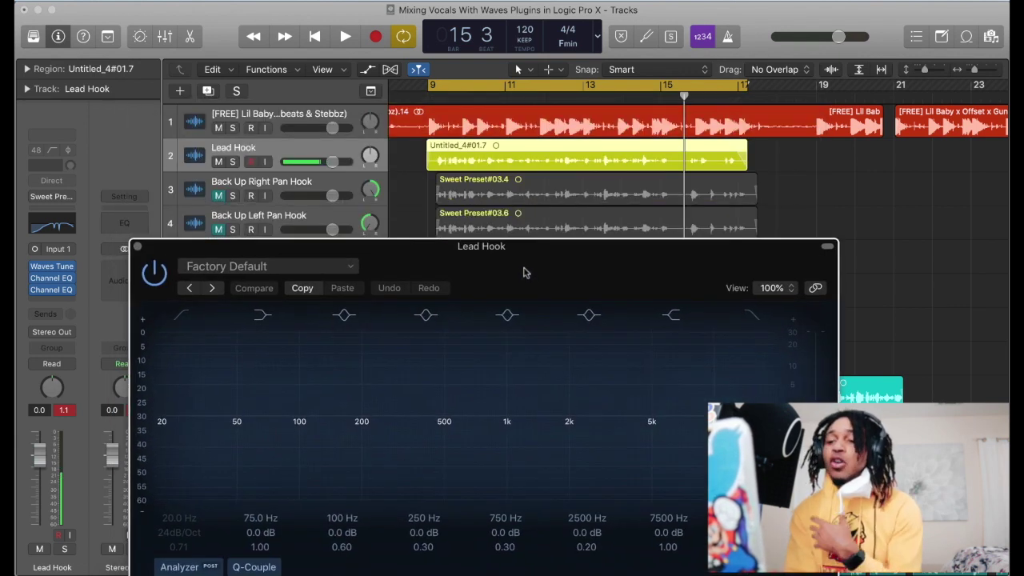
left_click_drag(524, 273, 518, 268)
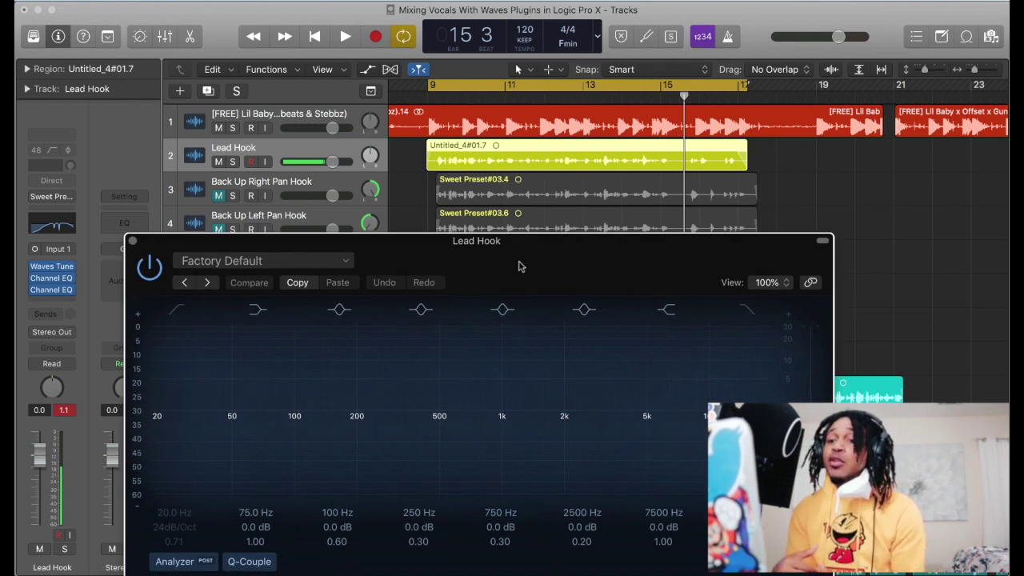
- Enable the second EQ's low cut, set it to about 180 Hz, and reposition the plug-in window to show the full curve
left_click(172, 312)
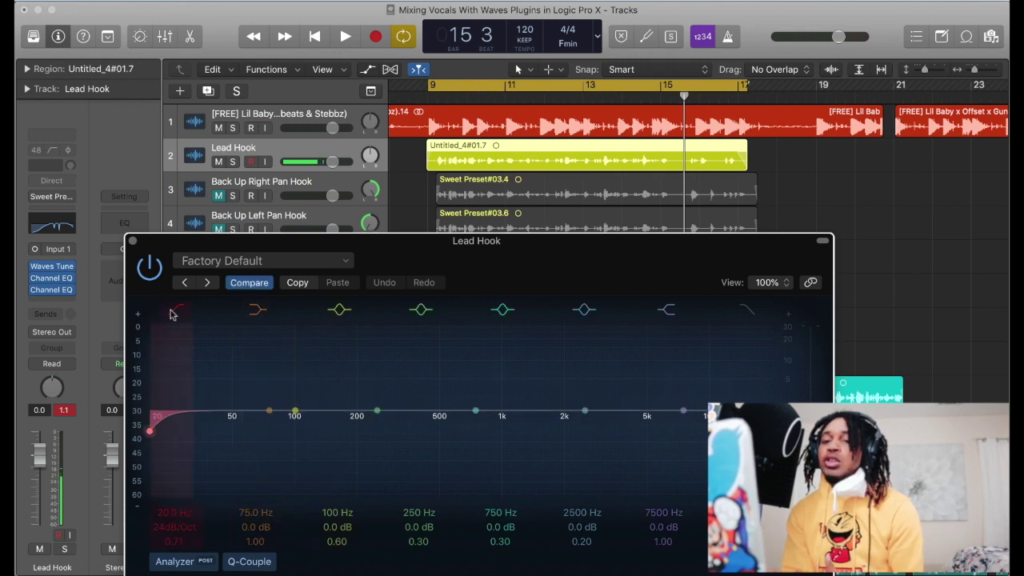
left_click_drag(210, 432, 373, 425)
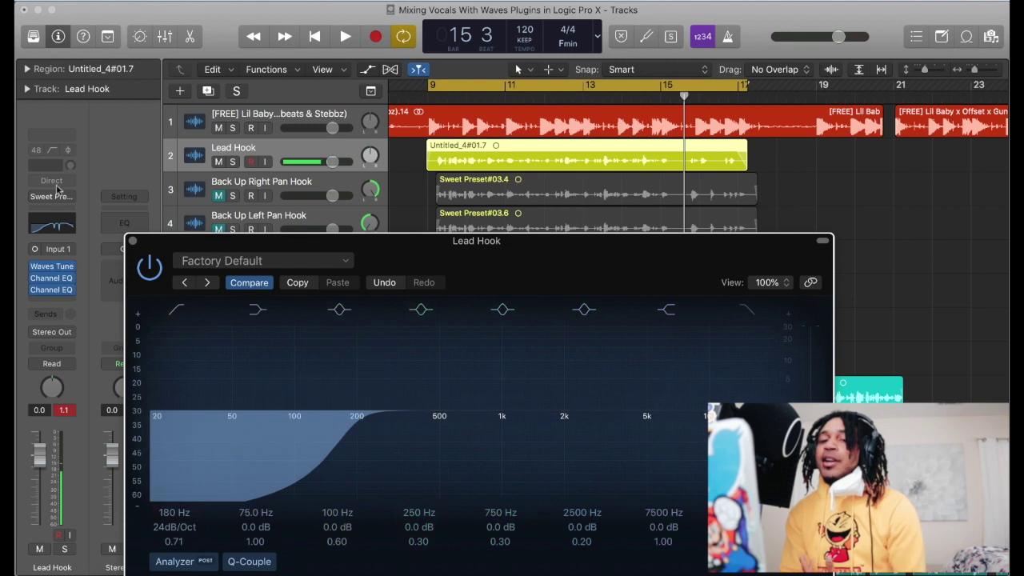
left_click_drag(467, 241, 426, 187)
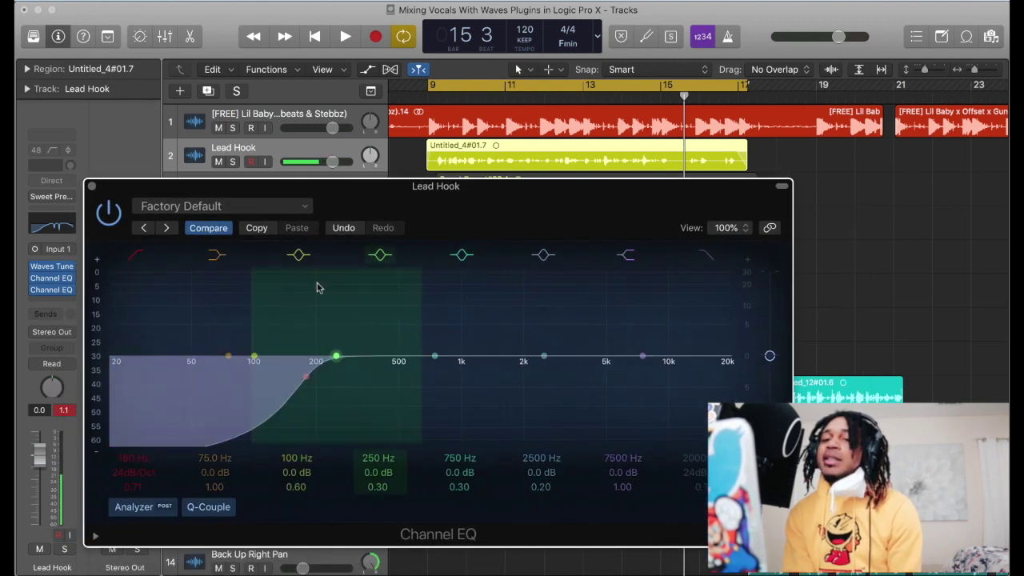
left_click_drag(569, 210, 589, 176)
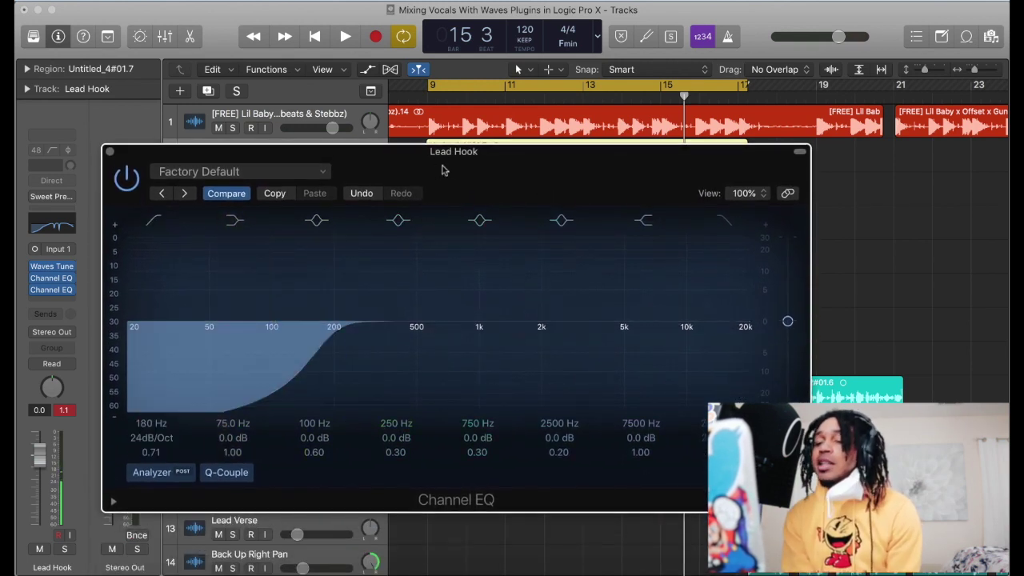
- Start playback and shape the 750 Hz bell into a boost at 1140 Hz, +1.5 dB, with a Q of 1.20
key("space")
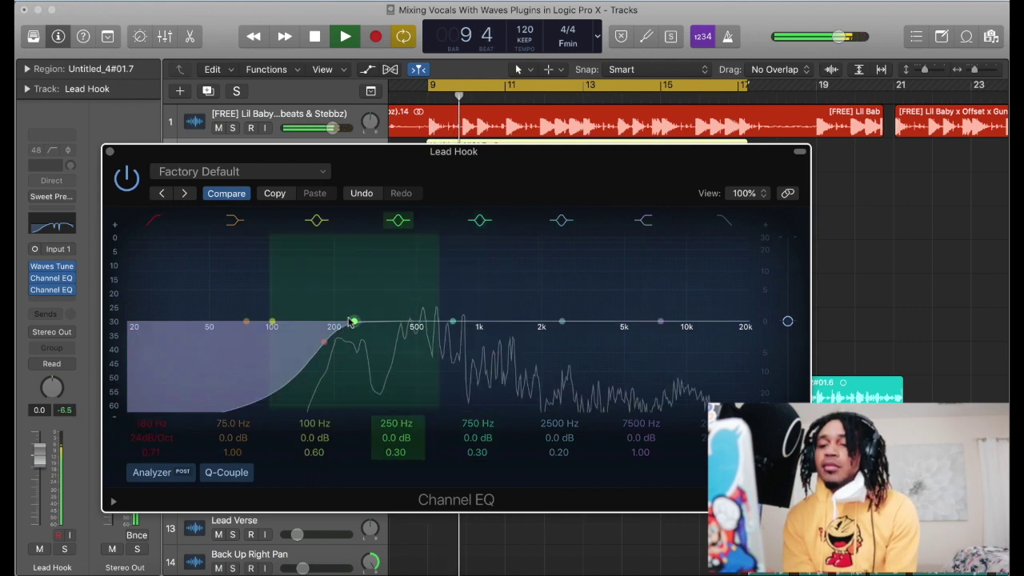
left_click_drag(452, 320, 501, 324)
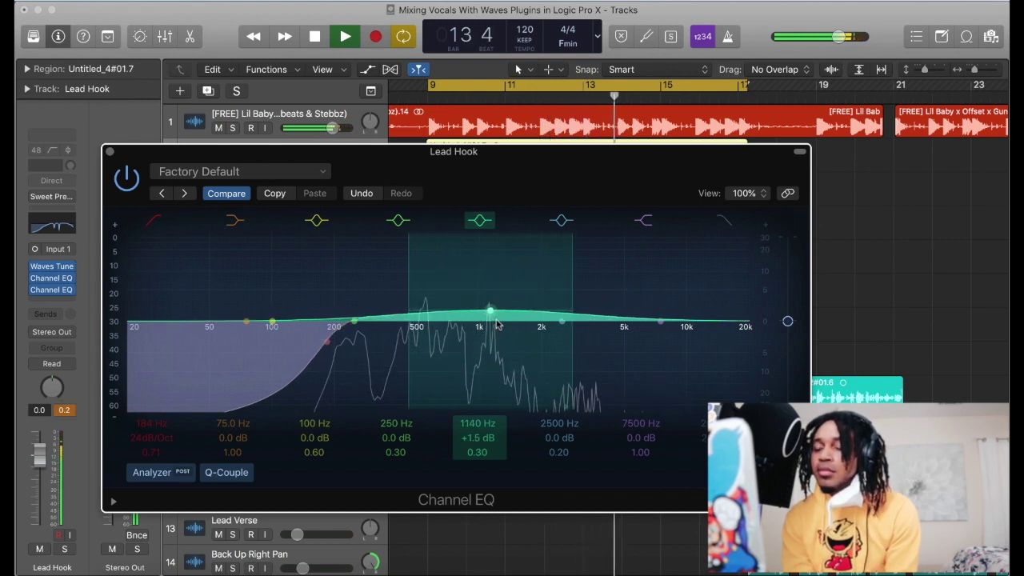
left_click_drag(407, 339, 424, 341)
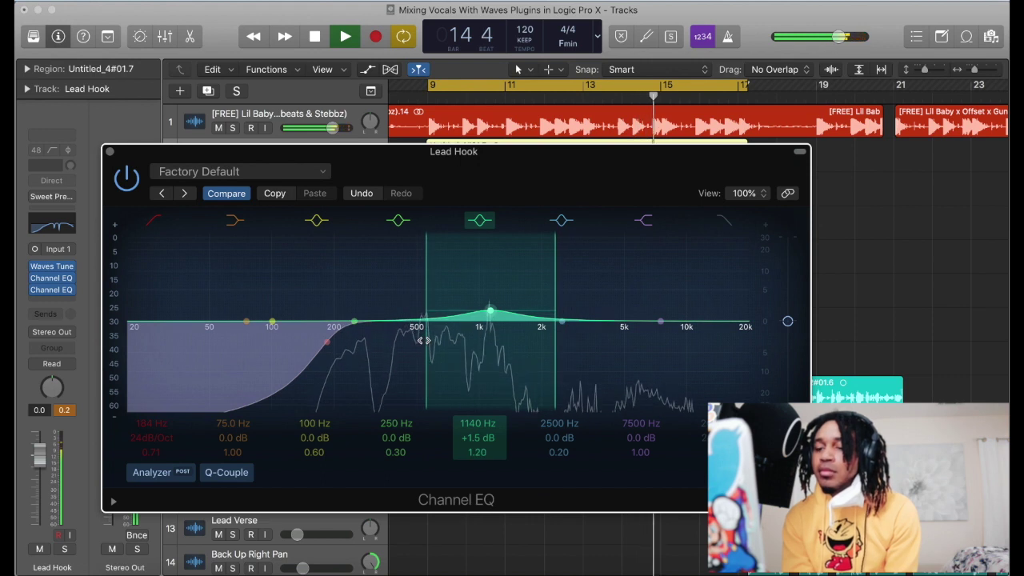
- Move the 250 Hz bell to 355 Hz at -1 dB and set the 2500 Hz bell to 2600 Hz, +1.5 dB, Q 0.83
left_click_drag(366, 311, 391, 336)
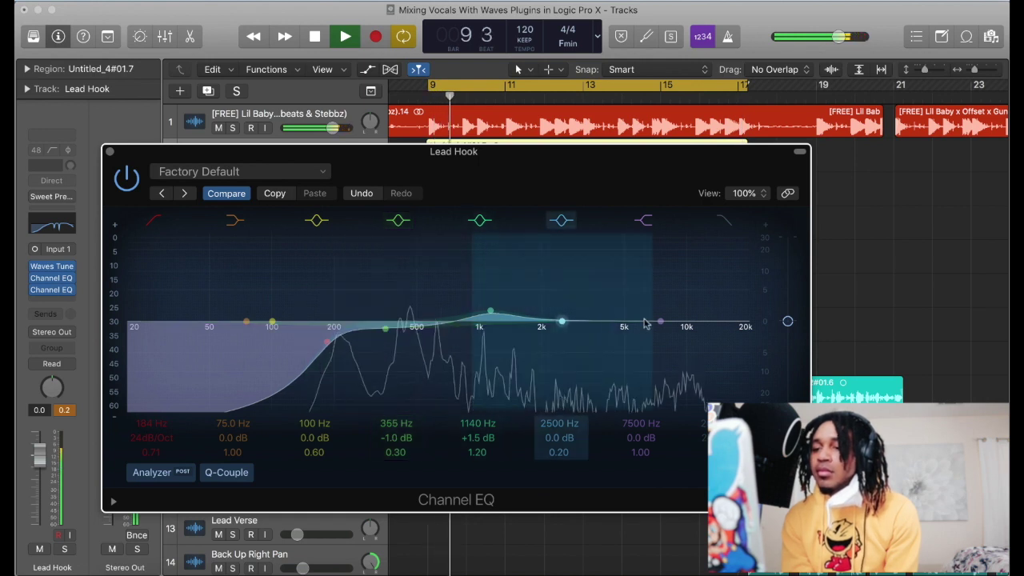
left_click_drag(597, 322, 618, 312)
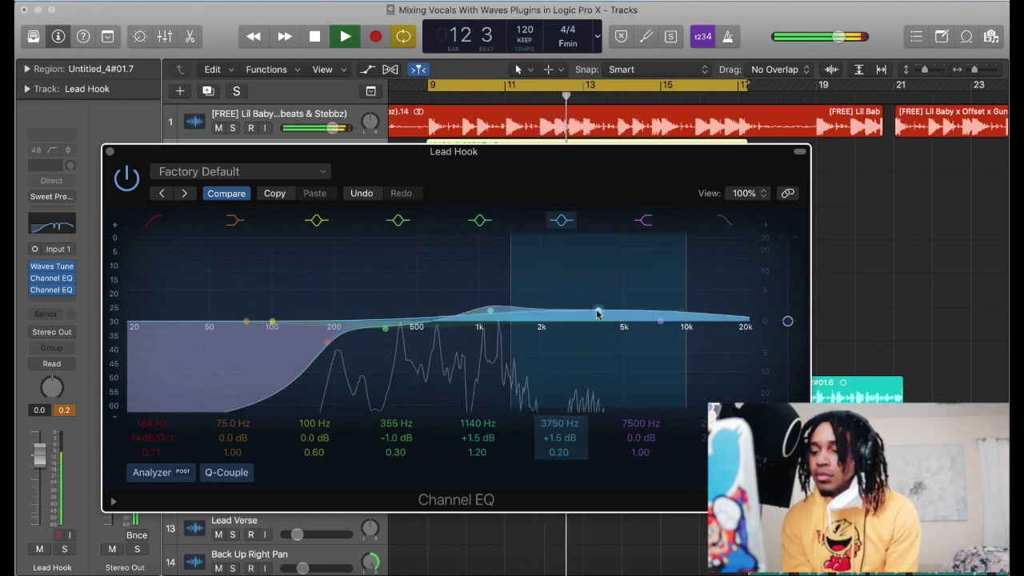
left_click_drag(591, 314, 565, 311)
- Set the high shelf to 5500 Hz, +2.5 dB, Q 1.90, deepen the 355 Hz bell to -2.5 dB at 445 Hz, and close the EQ
left_click_drag(649, 335, 654, 305)
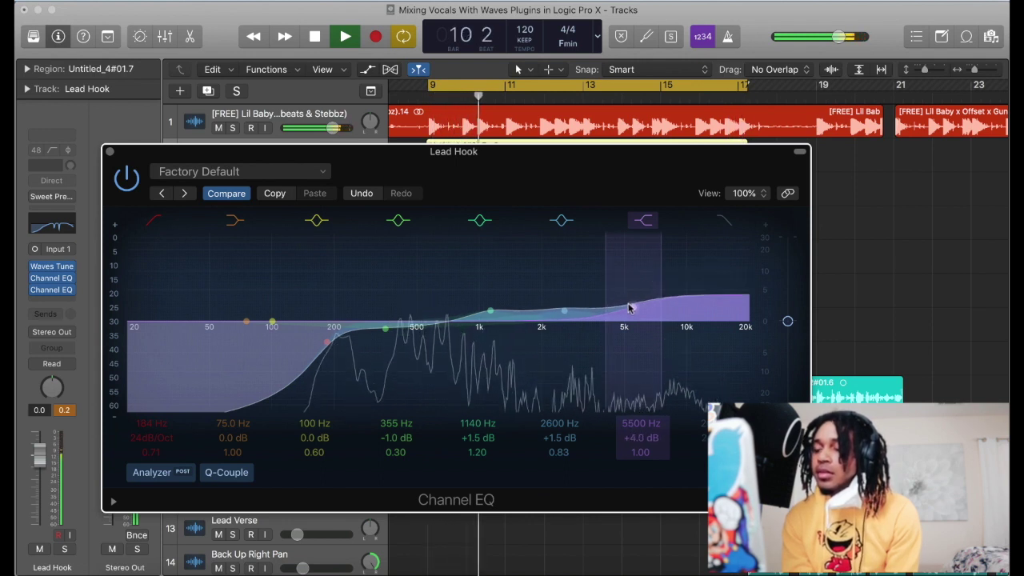
left_click_drag(656, 337, 636, 311)
left_click_drag(385, 328, 406, 340)
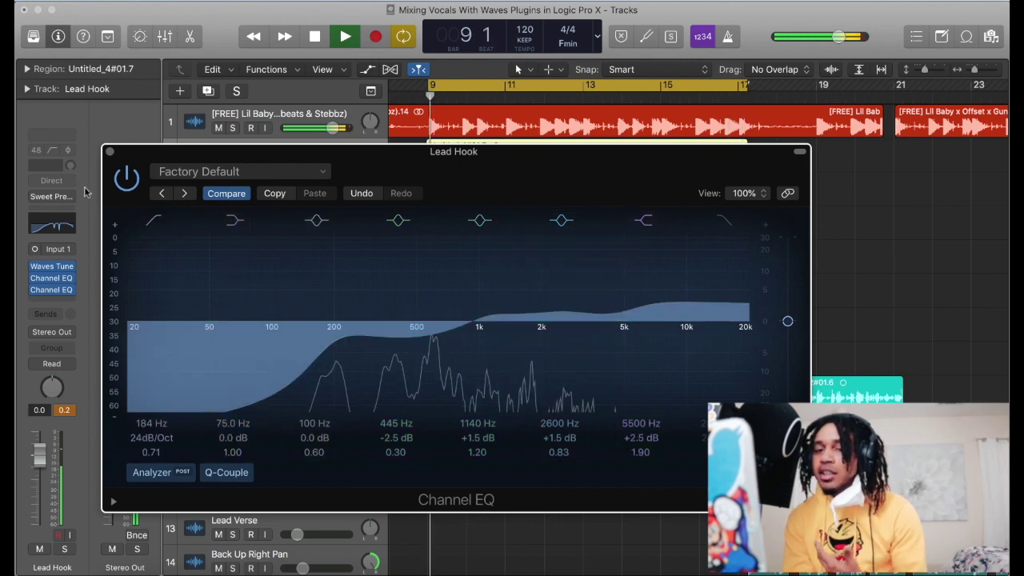
left_click(111, 152)
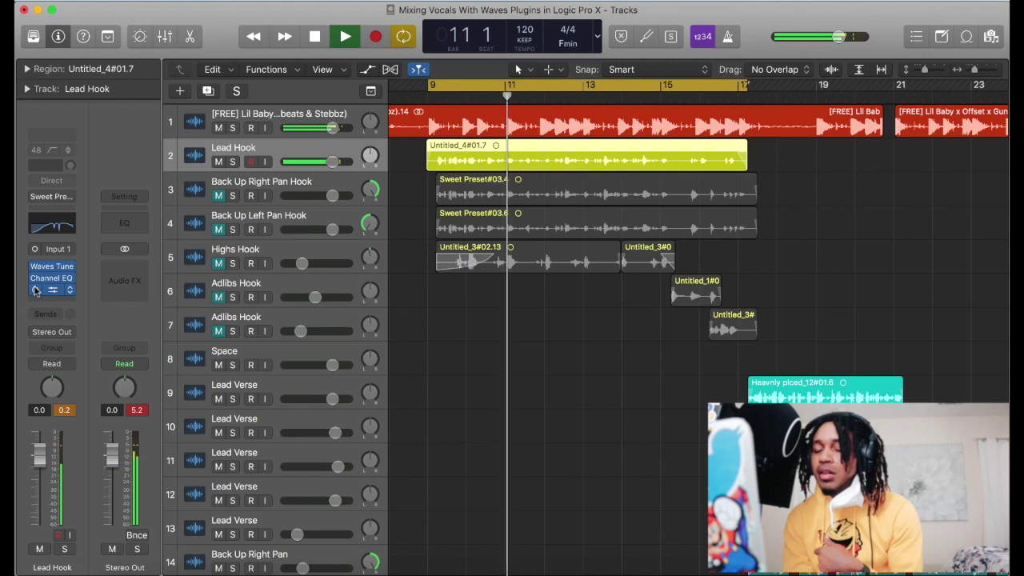
- Compare playback of the lead hook with both Channel EQs bypassed and with both switched back on
key("space")
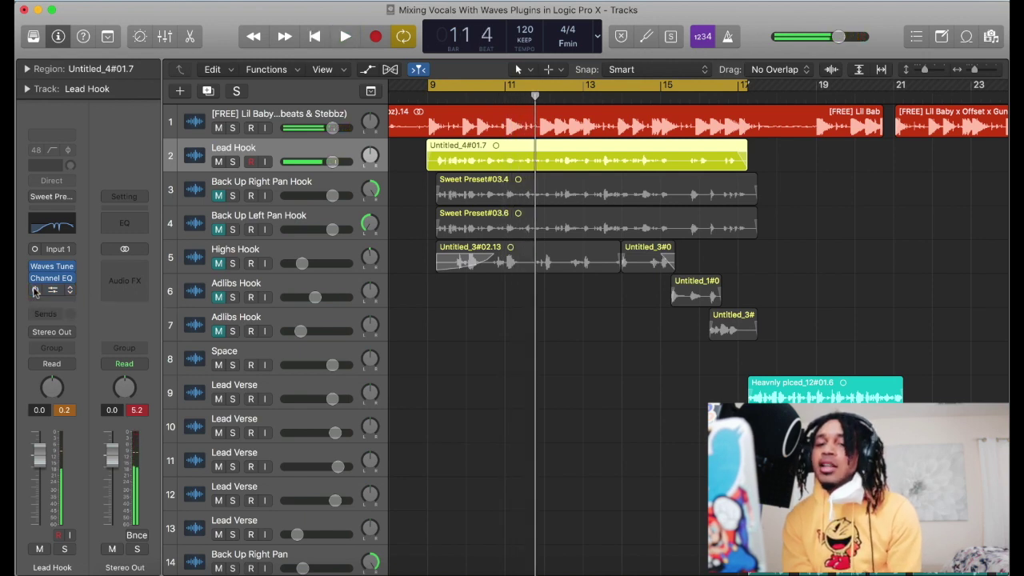
key("space")
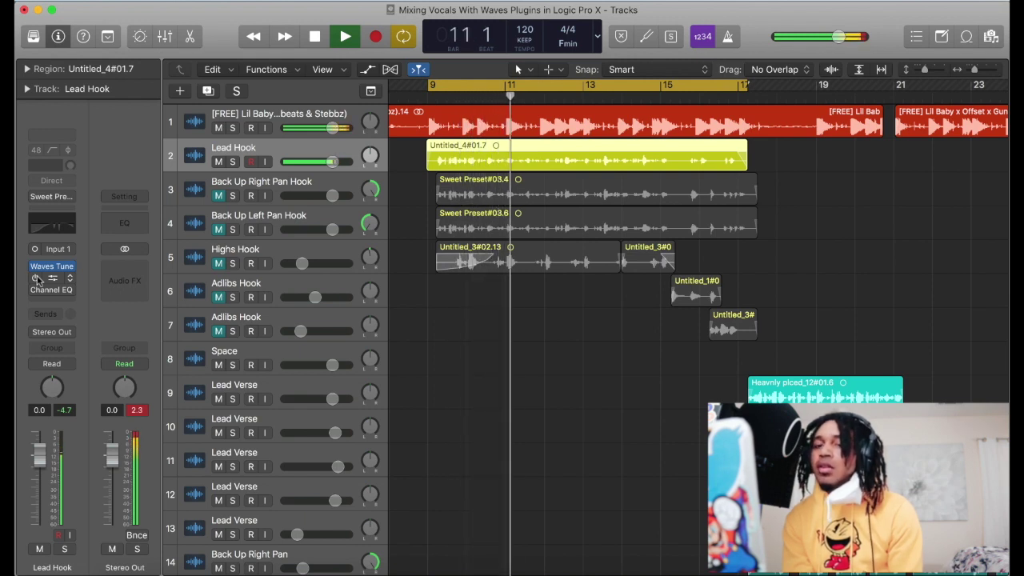
key("space")
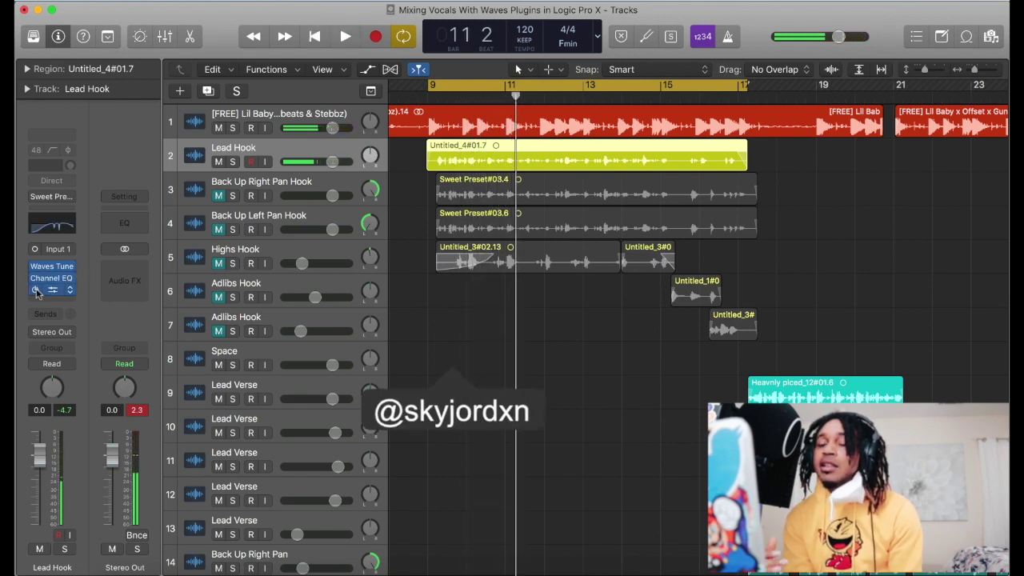
key("space")
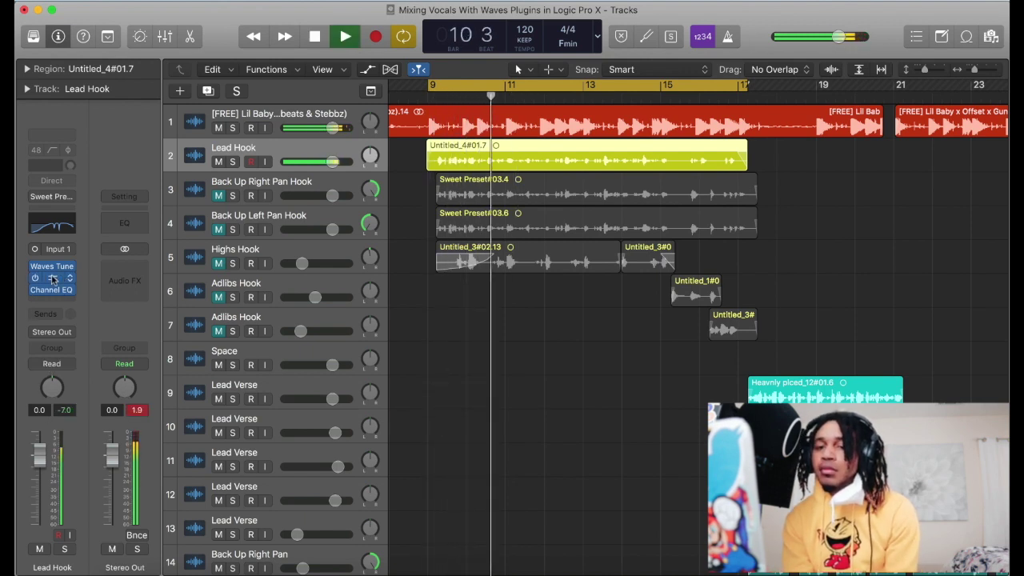
- Reopen the first Channel EQ, lower its low cut to about 83 Hz with a Q of about 0.67, and close it
left_click(52, 288)
left_click_drag(230, 213, 172, 191)
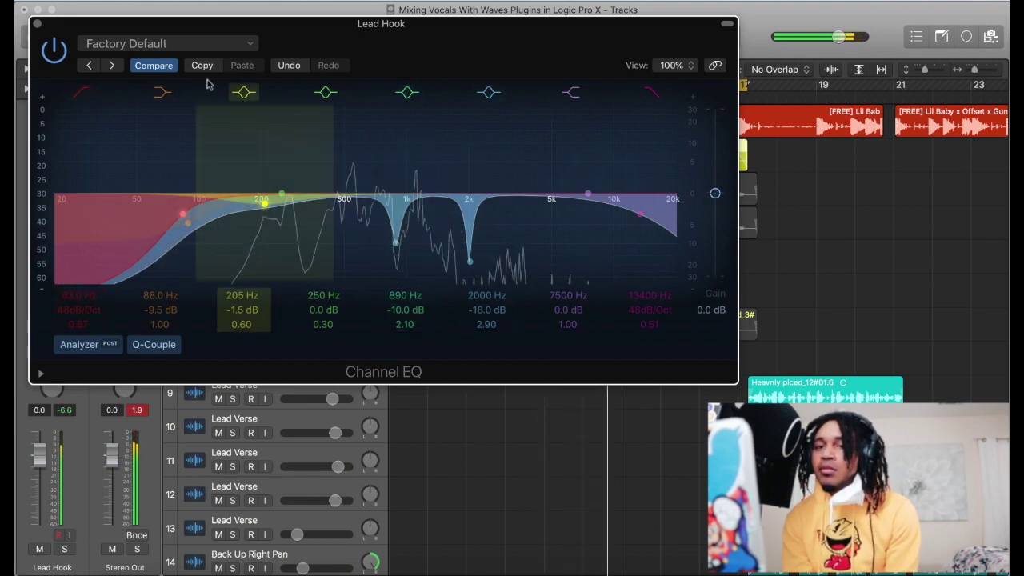
key("super+w")
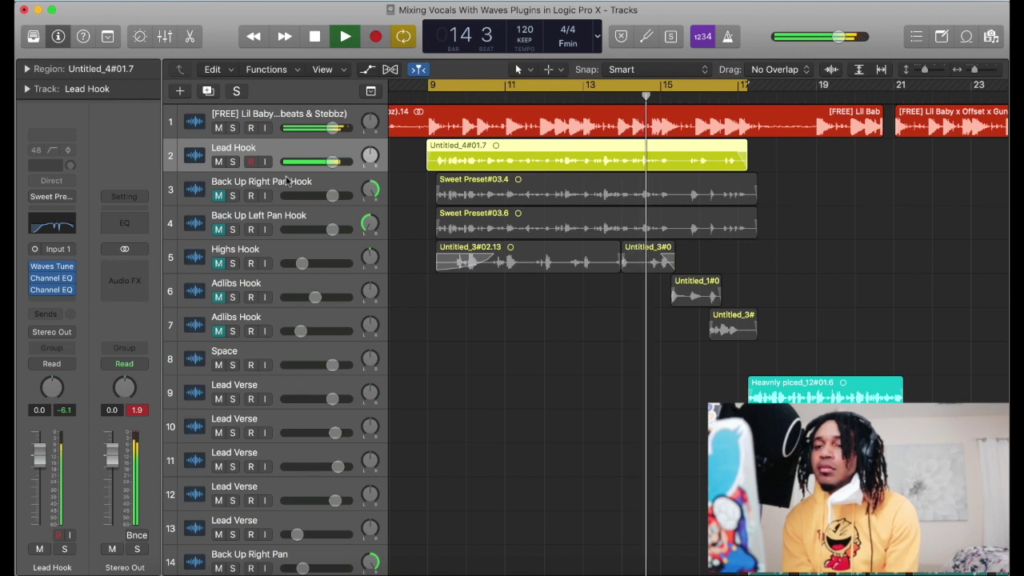
- Insert the mono Waves C4 multiband compressor in the next free effect slot of the Lead Hook track
left_click(61, 303)
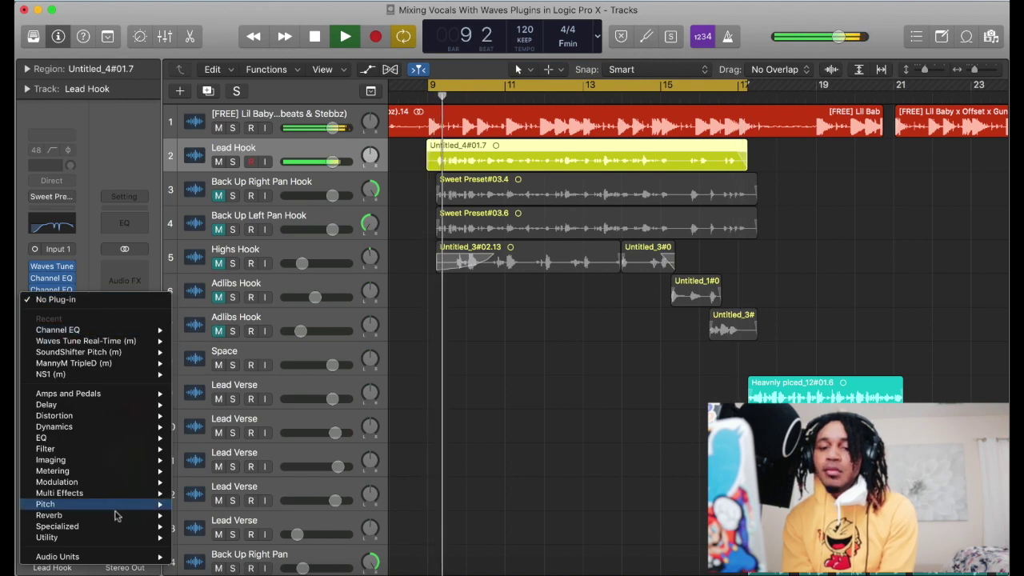
mouse_move(120, 557)
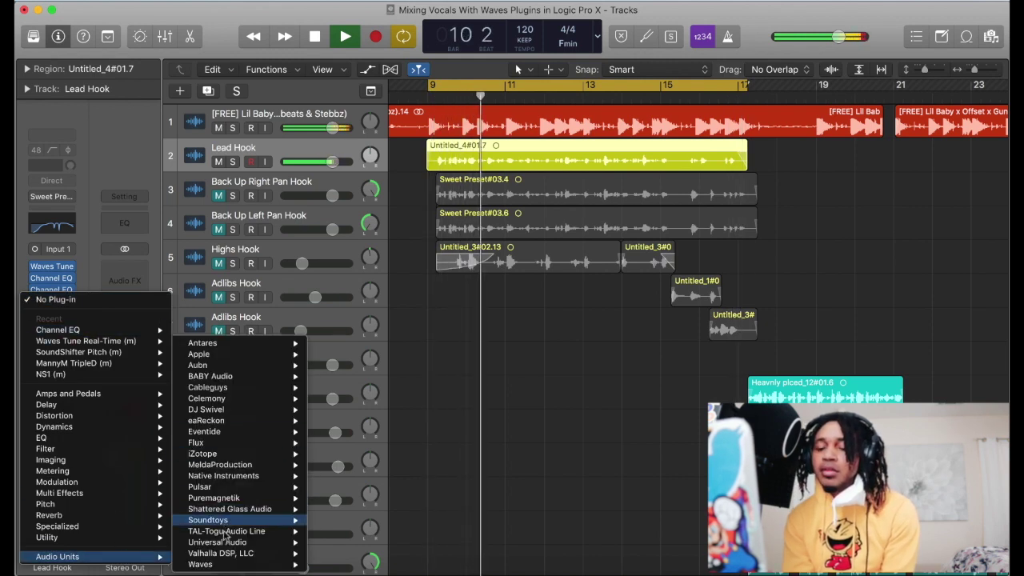
mouse_move(204, 564)
mouse_move(404, 251)
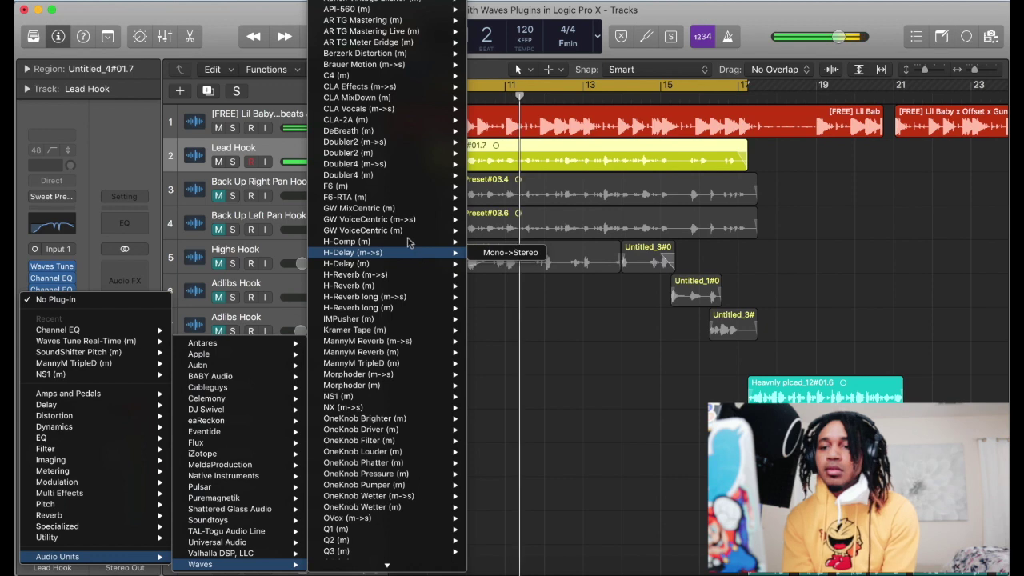
mouse_move(420, 104)
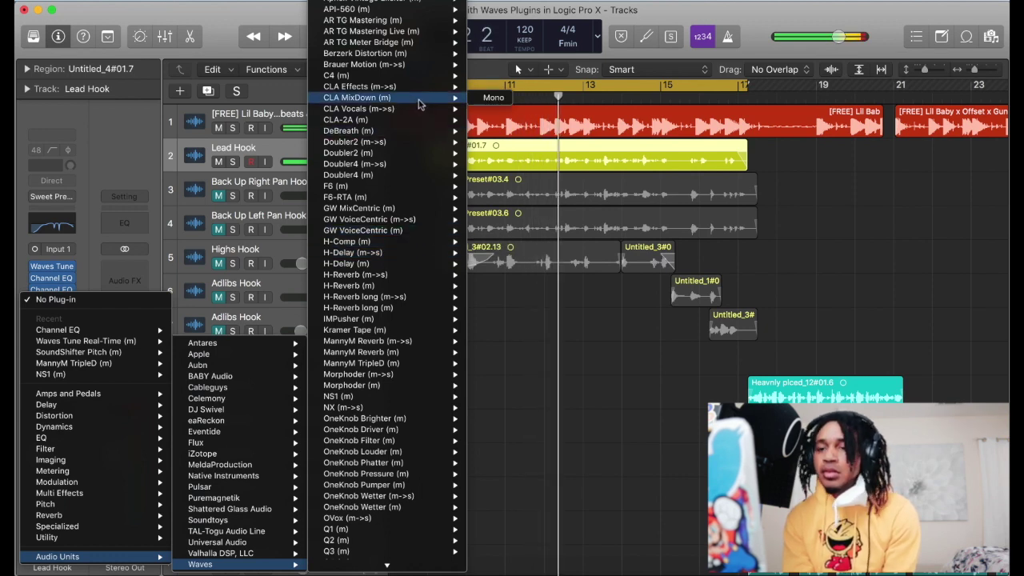
mouse_move(423, 75)
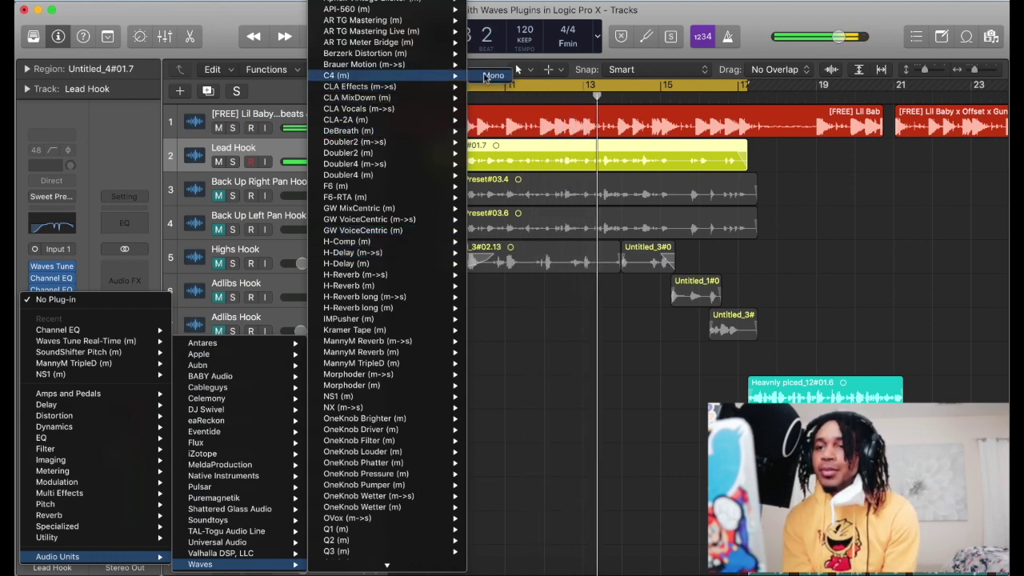
left_click(488, 76)
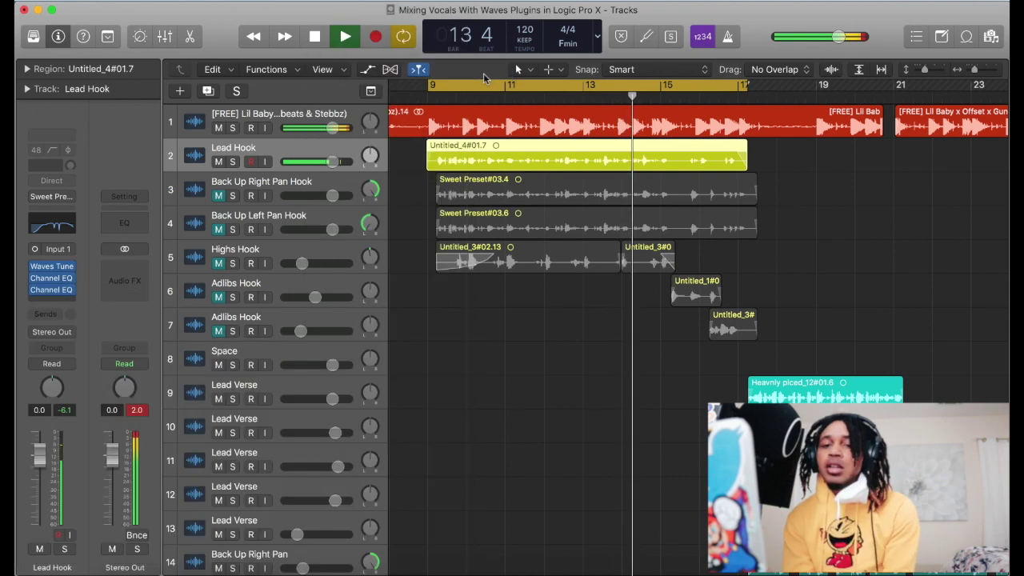
- Try the Pop vocal and 2-band HF noise reducer factory presets in the C4 on the lead hook
left_click(379, 98)
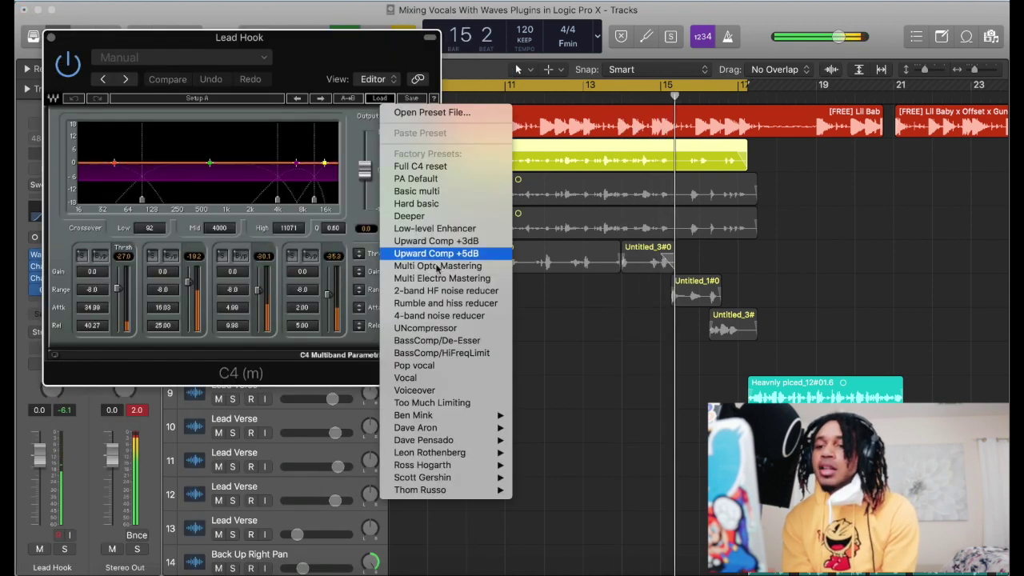
left_click(413, 365)
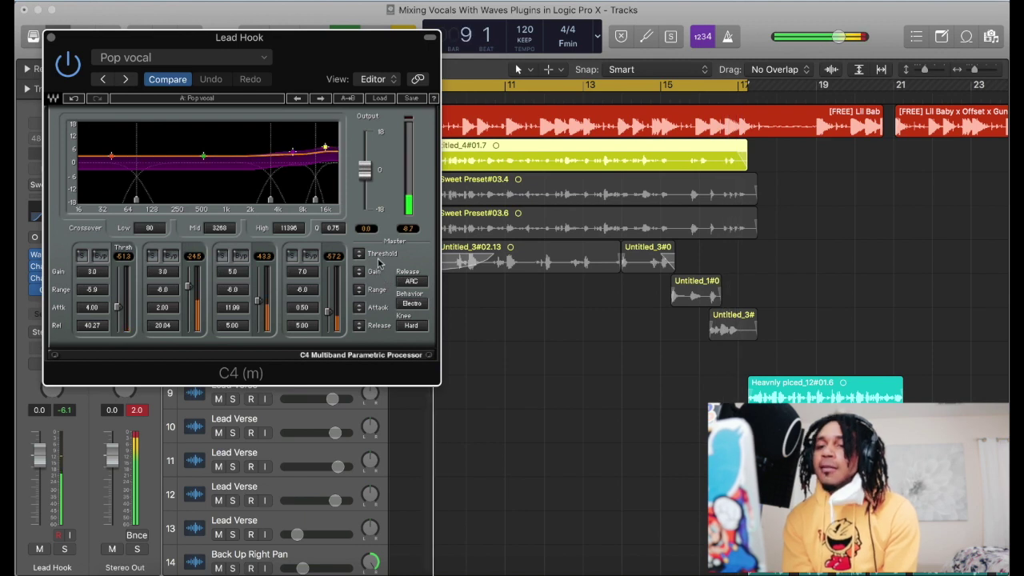
left_click(379, 98)
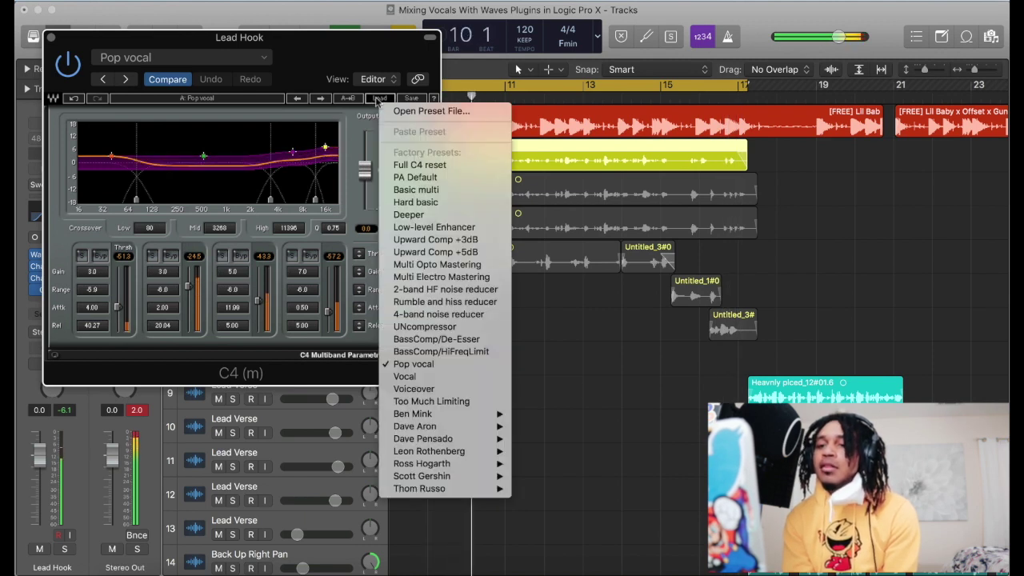
left_click(447, 290)
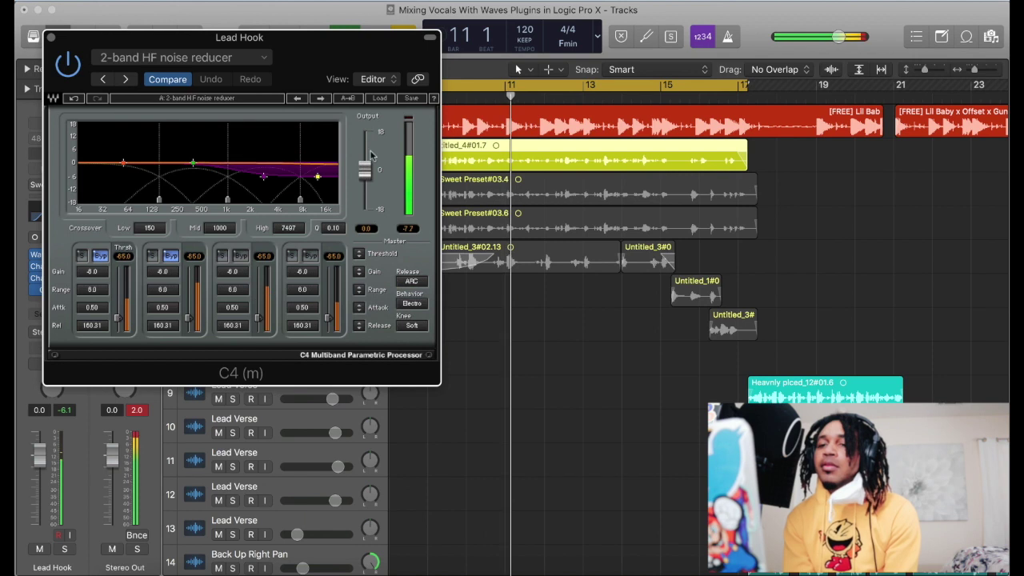
- Load the Rumble and hiss reducer factory preset in the C4 and close the compressor
left_click(385, 98)
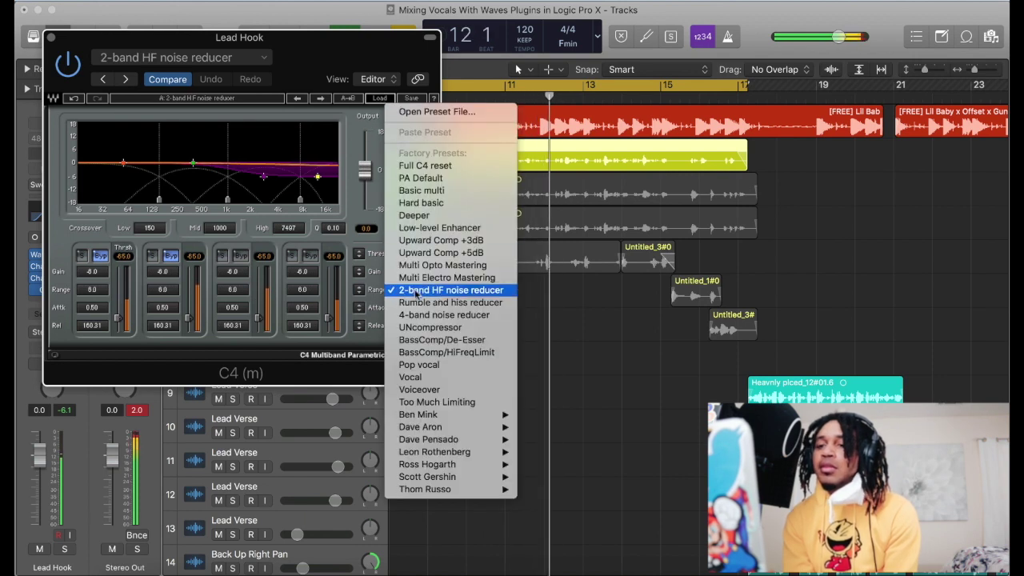
left_click(421, 302)
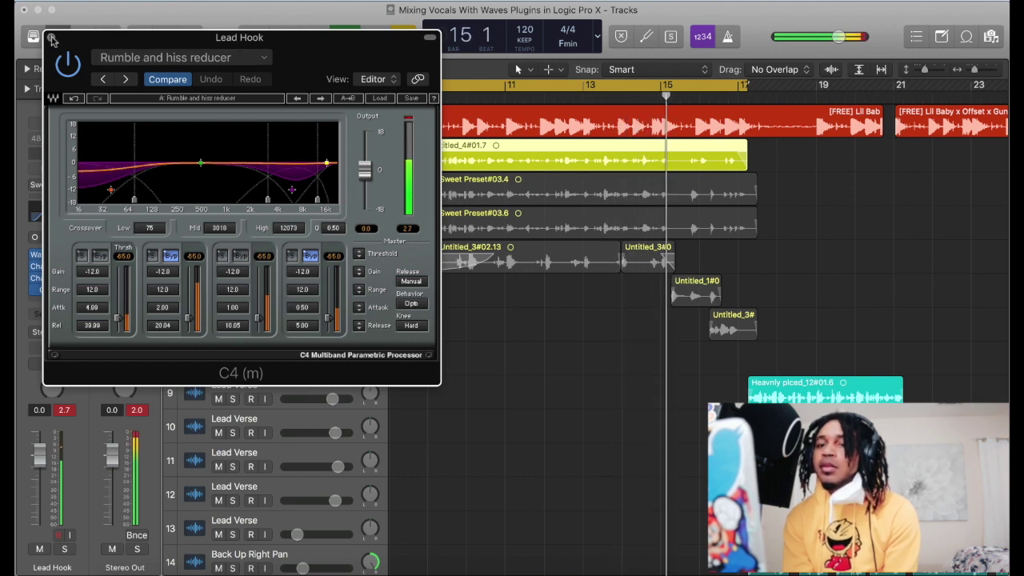
left_click(51, 39)
- Insert the mono Waves RVox in the next free Lead Hook slot, set Comp -7.3, Gain -2.8 and Gate -72.3, and close it
left_click(65, 303)
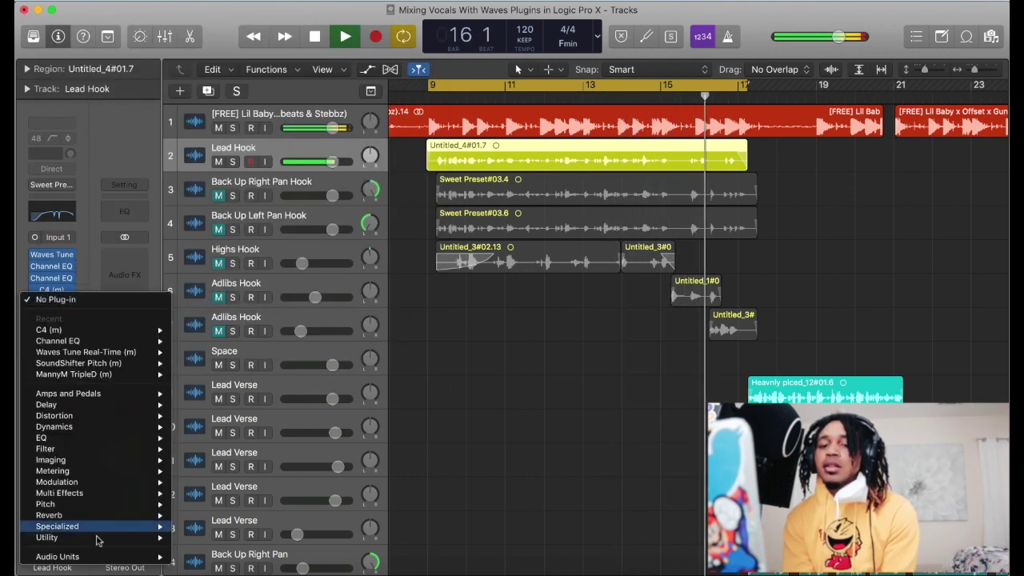
mouse_move(58, 557)
scroll(352, 537, "down", 10)
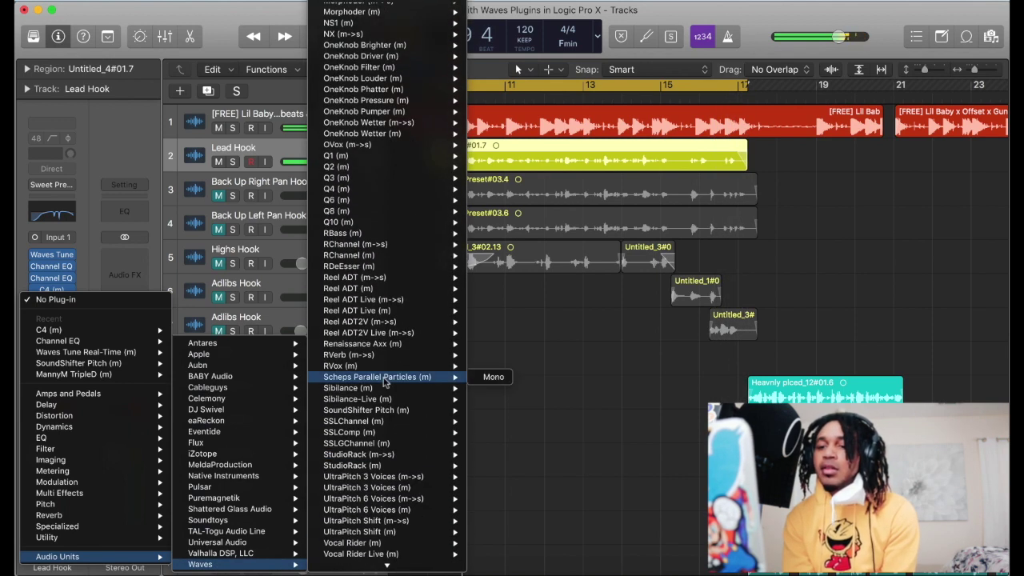
left_click(496, 366)
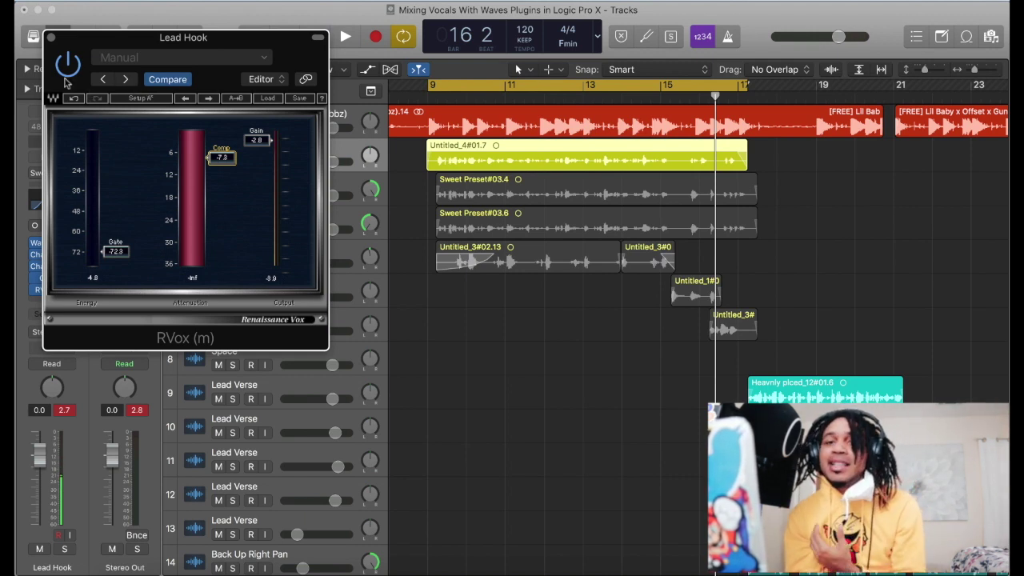
left_click(51, 38)
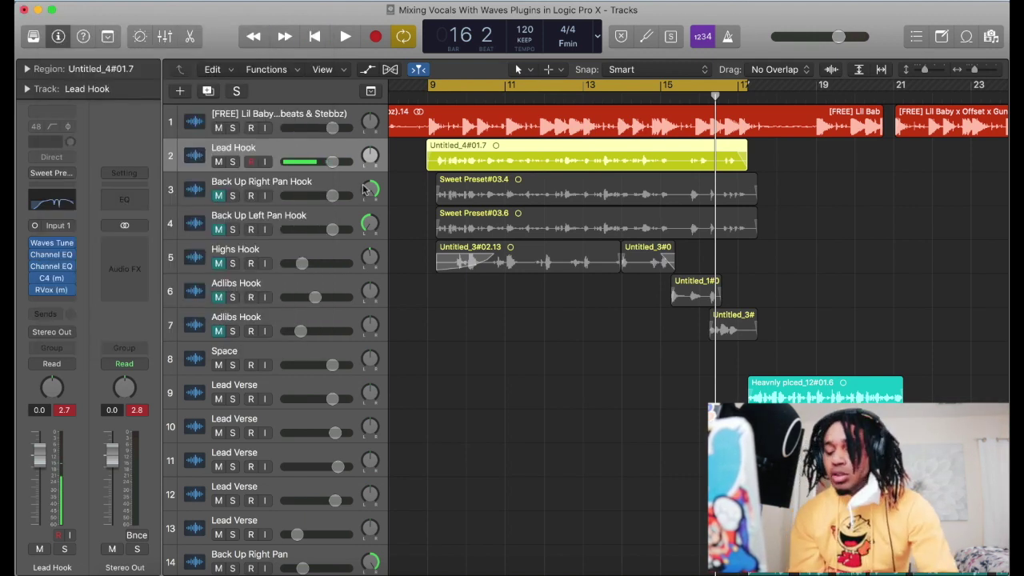
- Play the hook and lower the Lead Hook track volume to about -1.6 dB
key("space")
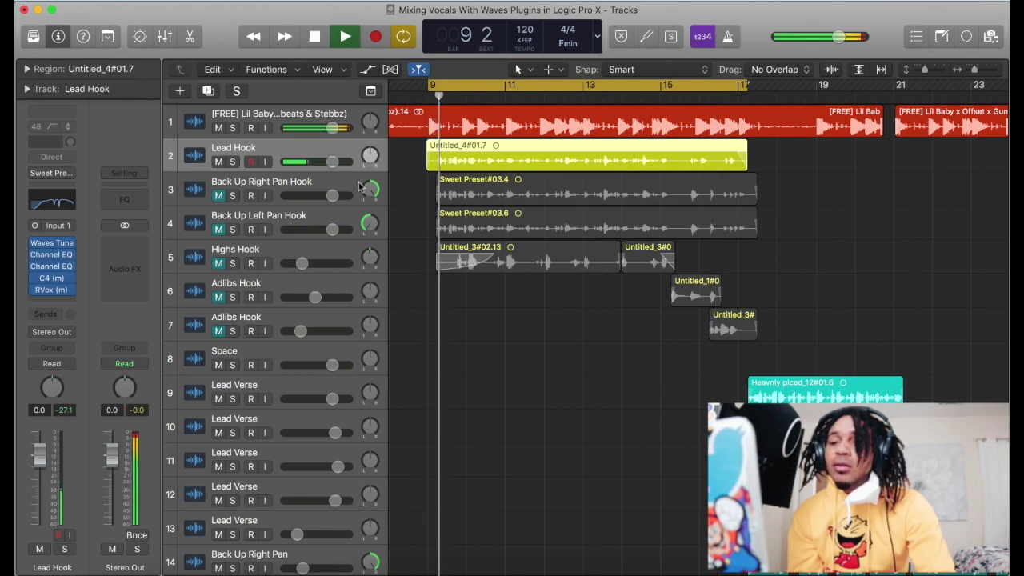
left_click_drag(332, 161, 329, 163)
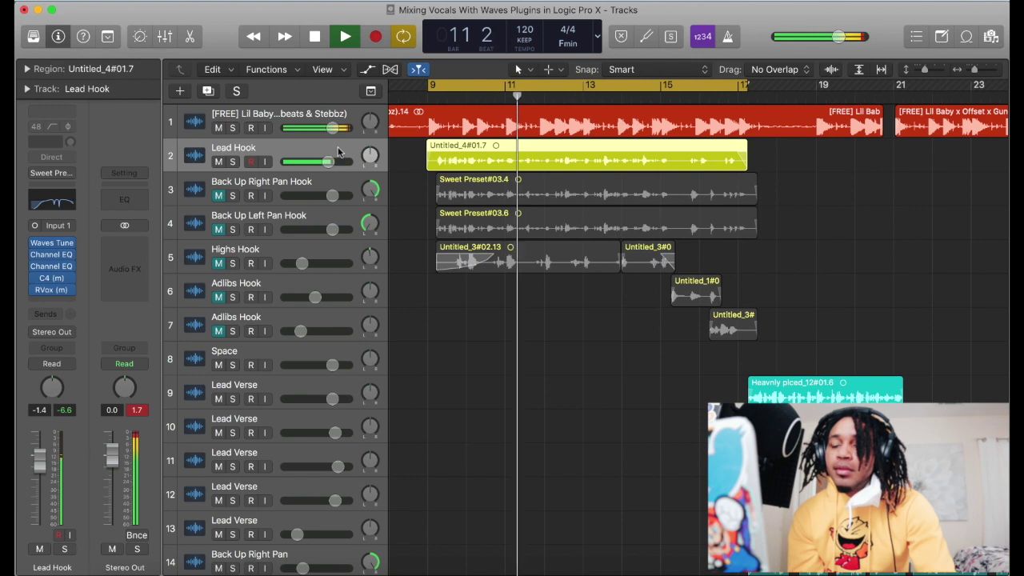
left_click(328, 162)
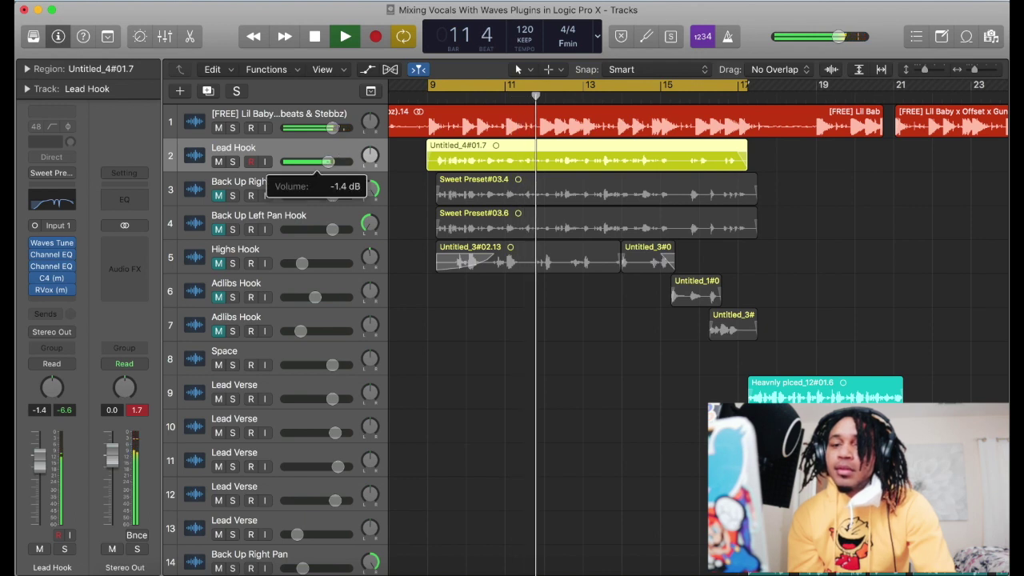
- Add a send from Lead Hook to Bus 10 and raise its level to about -6.6 dB
left_click(46, 314)
mouse_move(68, 340)
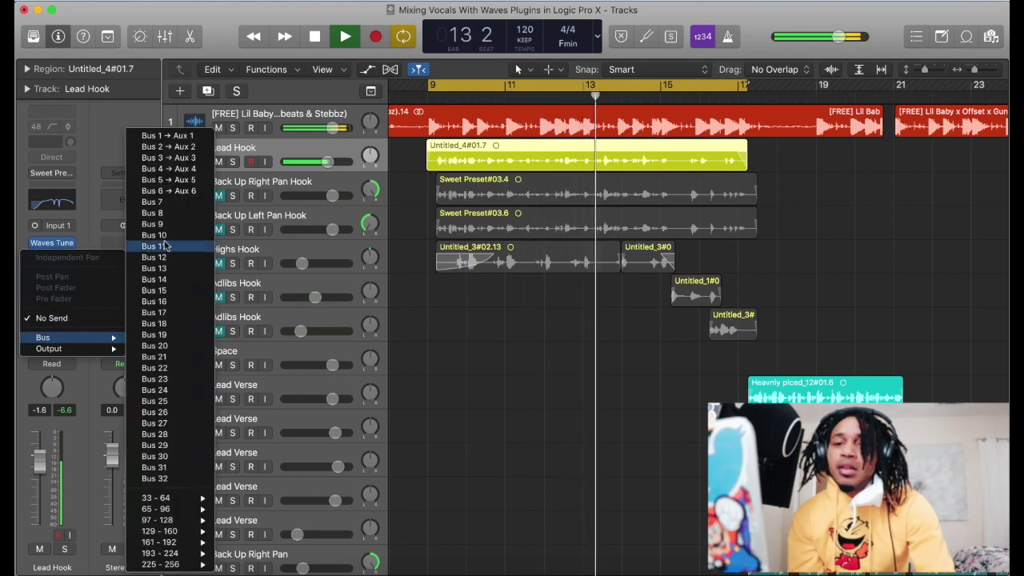
left_click(155, 235)
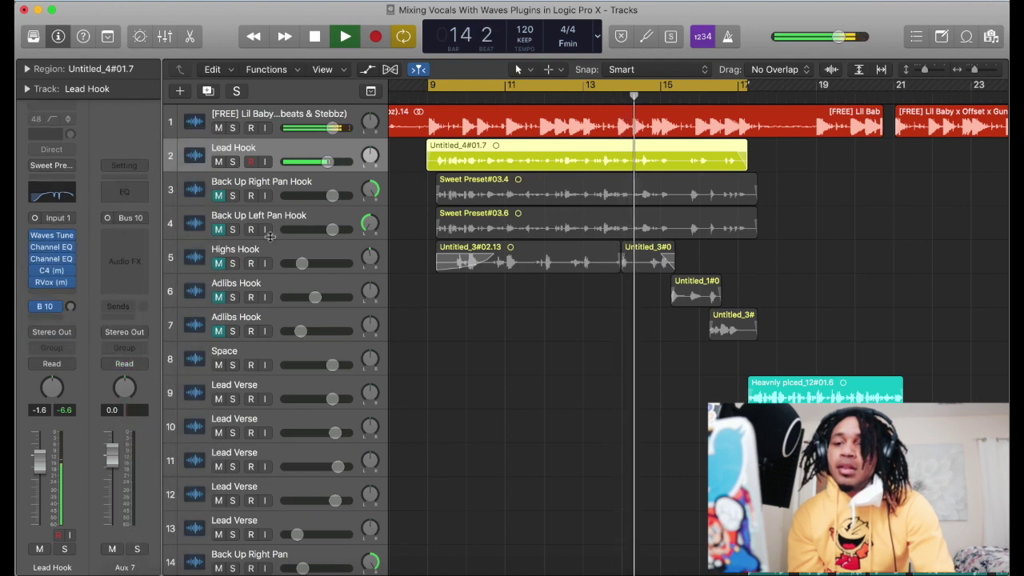
left_click_drag(70, 309, 77, 243)
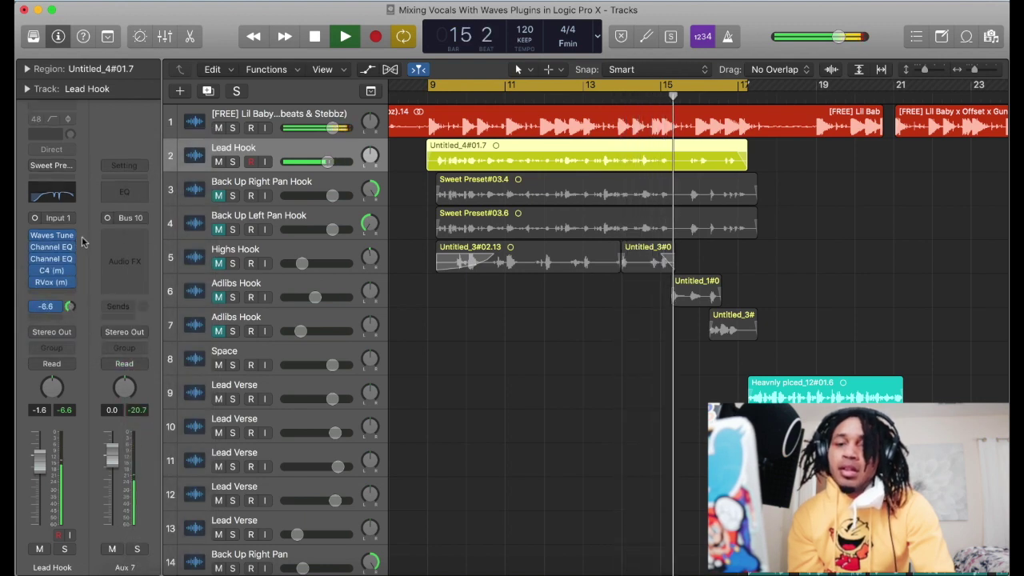
- Stop playback and insert the mono-to-stereo Waves H-Reverb long on the Bus 10 aux channel
key("space")
left_click(118, 237)
mouse_move(204, 498)
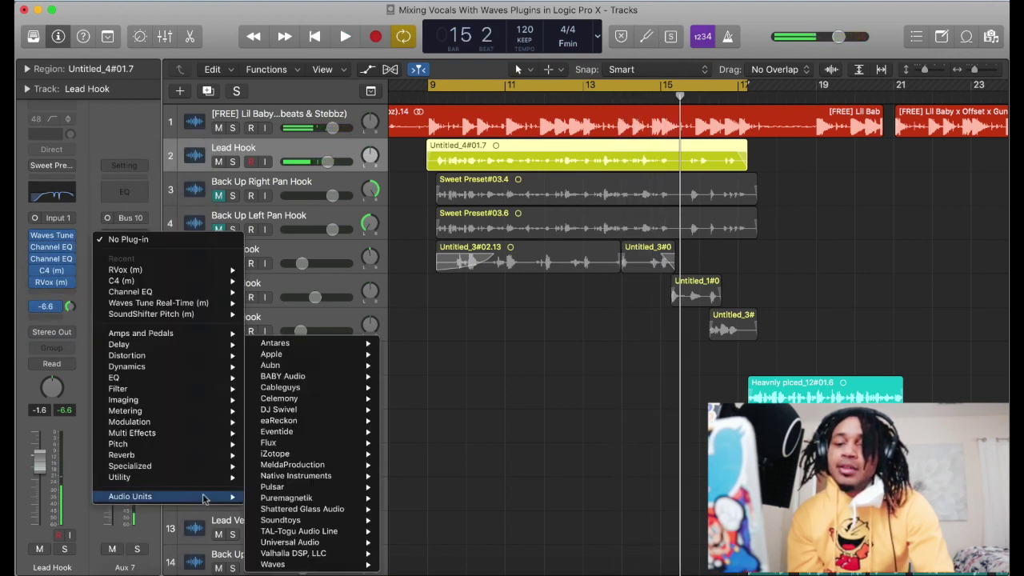
mouse_move(336, 565)
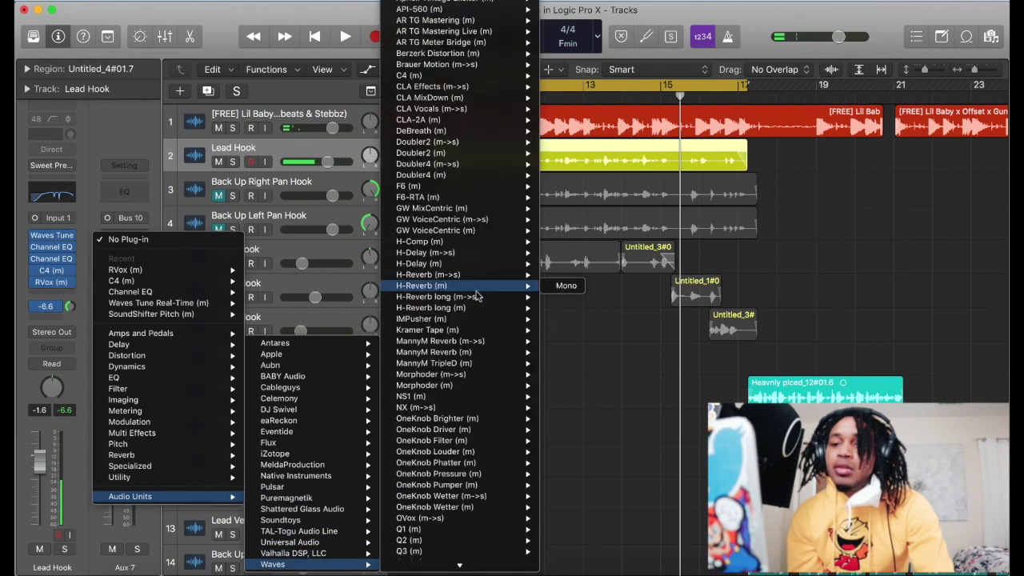
mouse_move(480, 303)
left_click(579, 298)
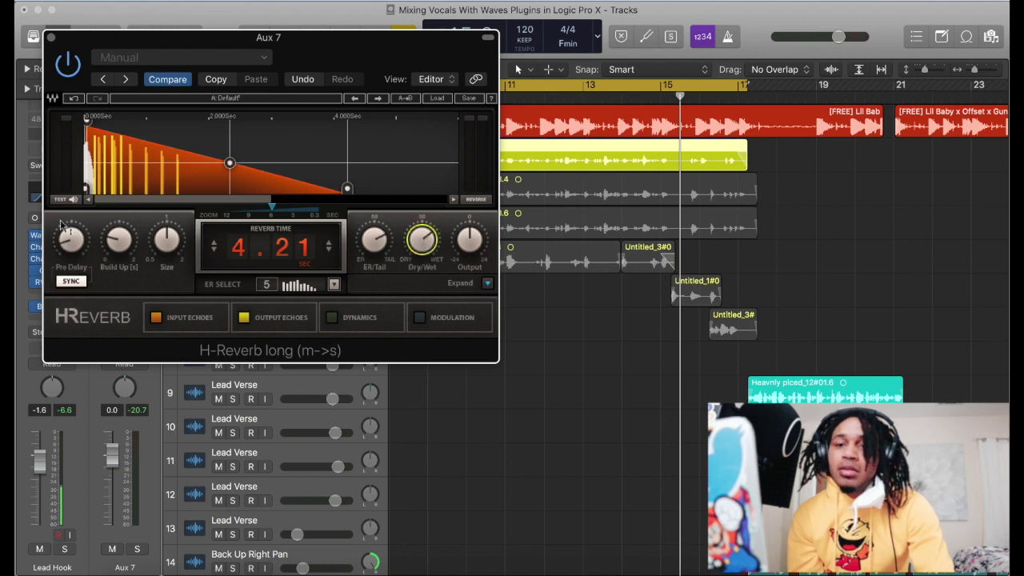
- Expand H-Reverb, adjust its ER/Tail balance and output echoes during playback, and close it
left_click(486, 285)
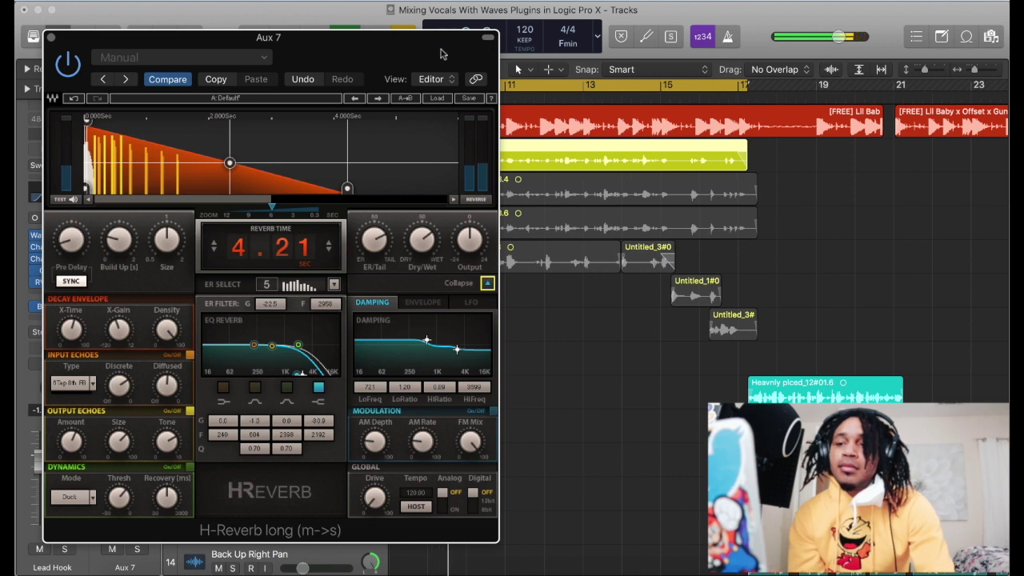
left_click_drag(414, 44, 759, 65)
left_click(70, 306)
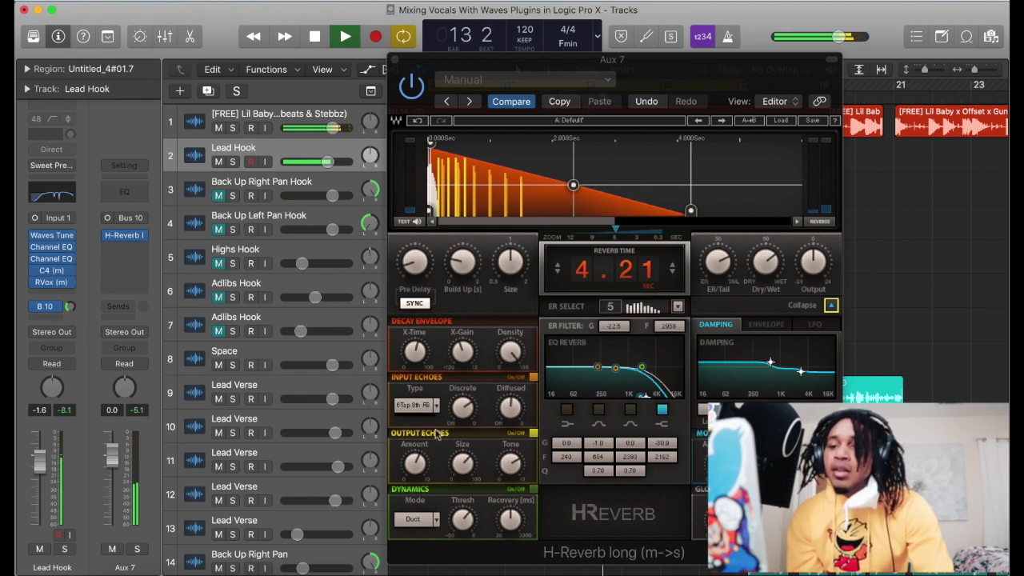
left_click(718, 262)
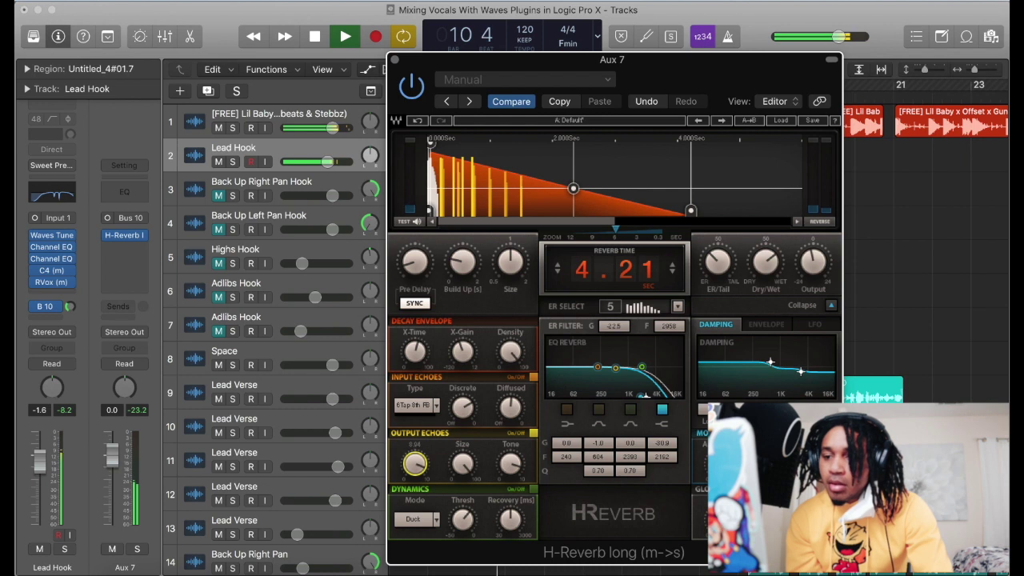
left_click(393, 61)
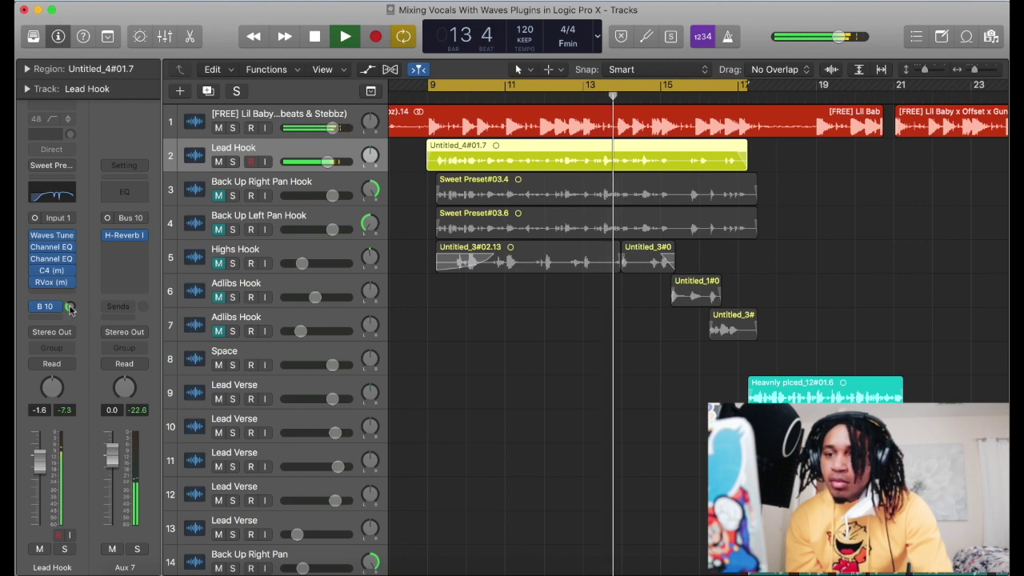
- Set the Bus 10 send to about -16.0 dB and add a second Lead Hook send to Bus 11 at about -13.7 dB
left_click_drag(71, 307, 71, 304)
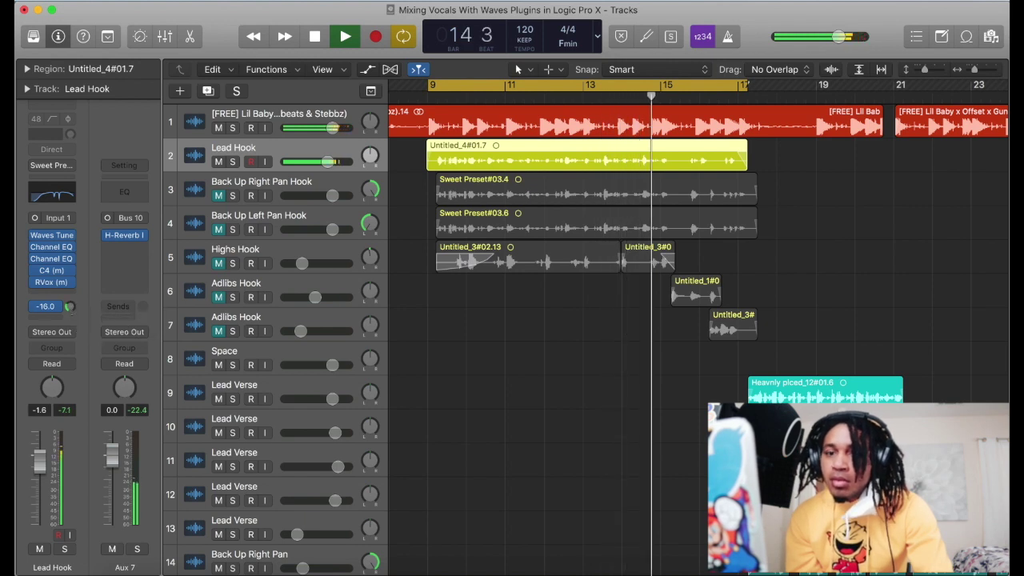
left_click(48, 307)
mouse_move(72, 336)
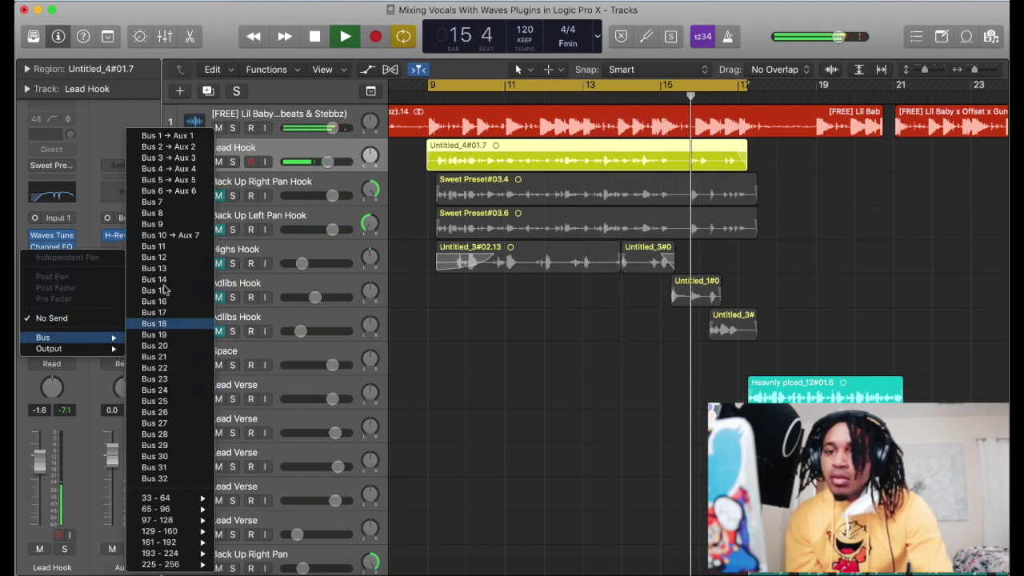
left_click(154, 247)
key("space")
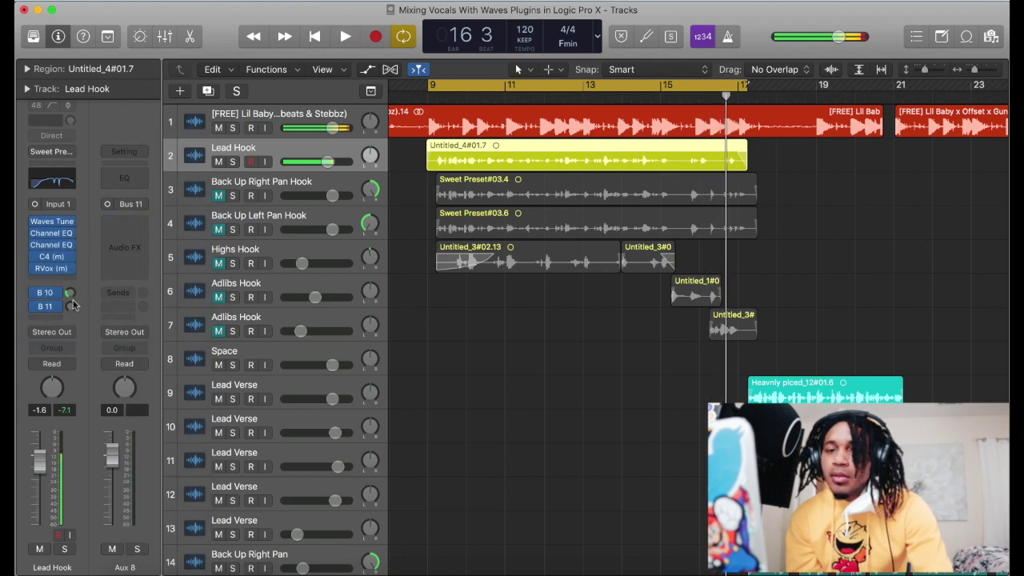
- Insert the mono-to-stereo Waves H-Delay on the Bus 11 aux channel
left_click(125, 222)
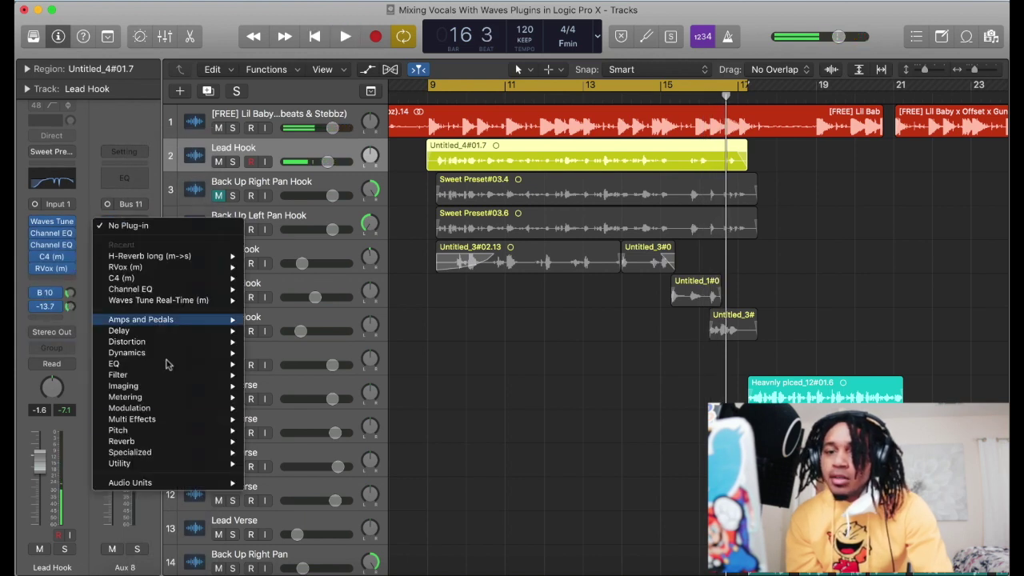
mouse_move(164, 485)
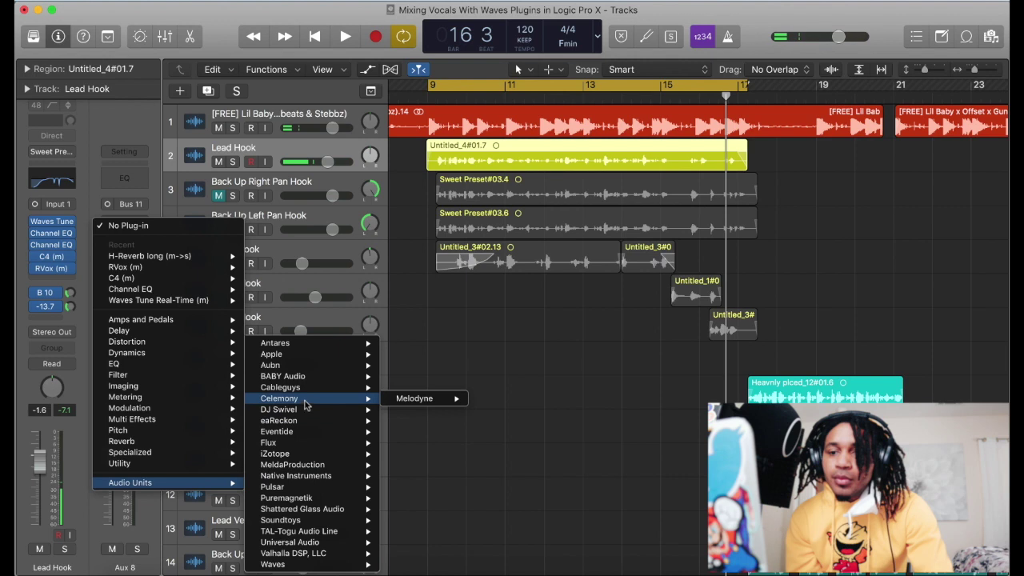
mouse_move(320, 564)
mouse_move(413, 488)
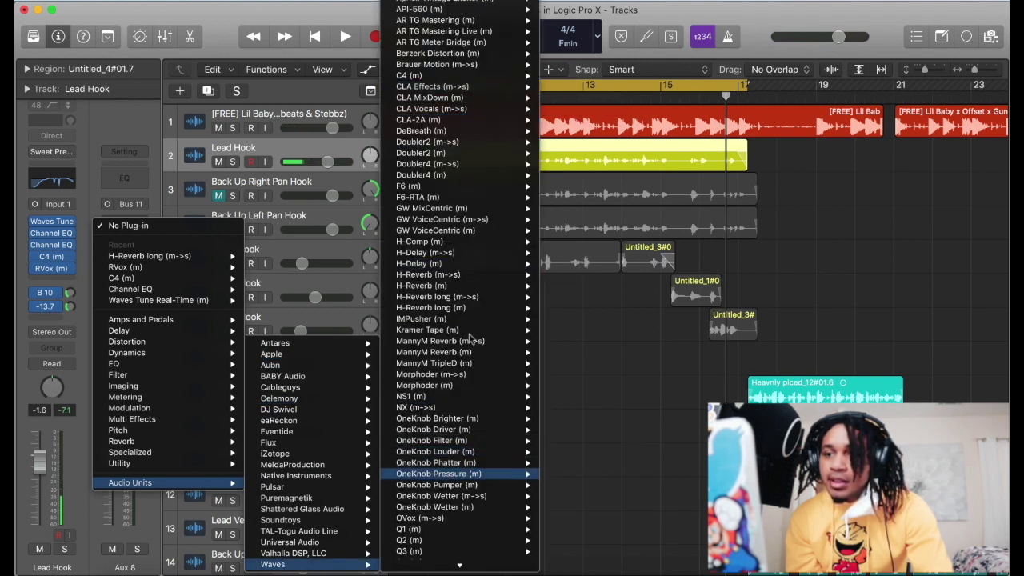
mouse_move(489, 255)
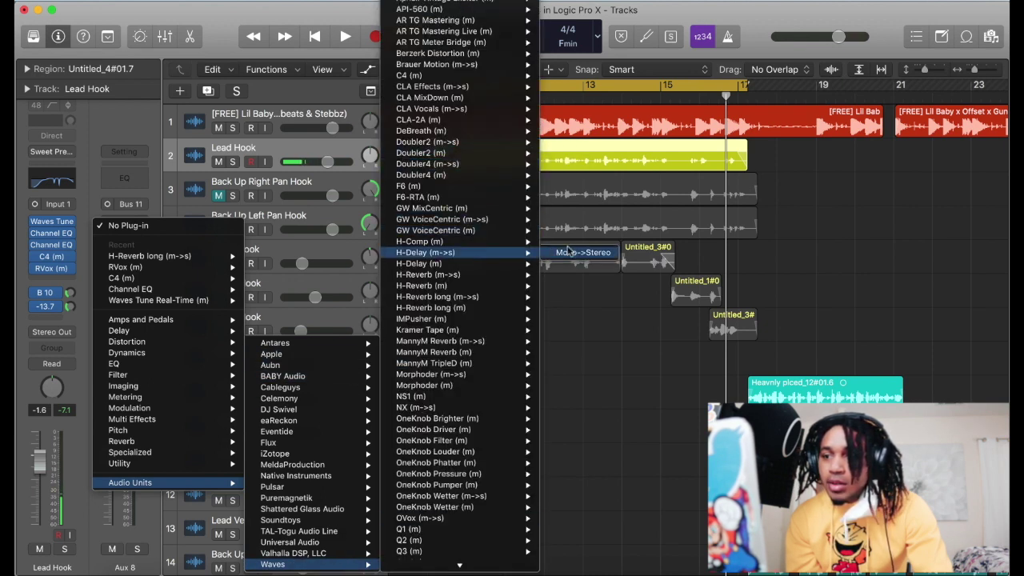
left_click(590, 251)
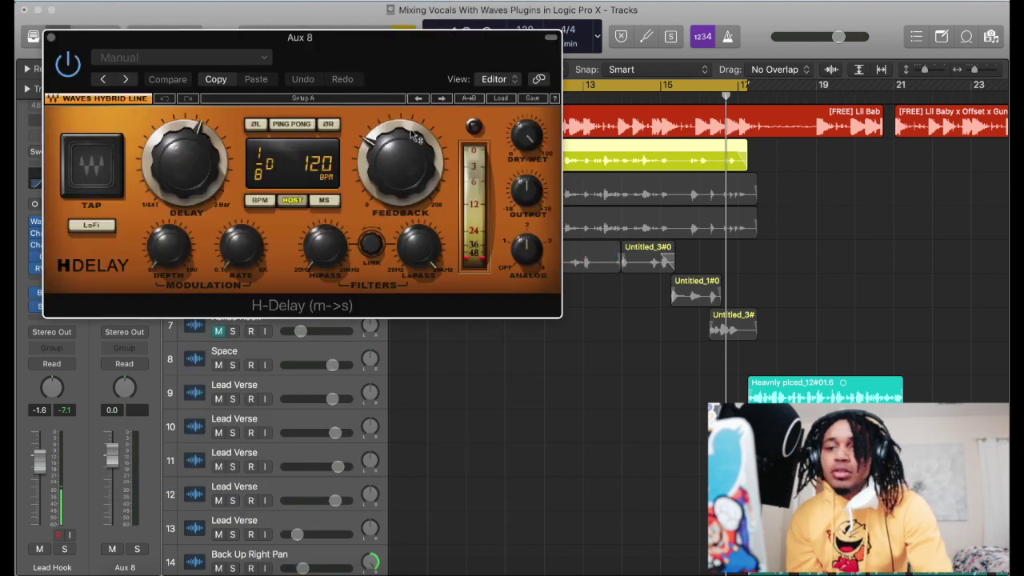
- Load the PADefault preset in H-Delay and switch the delay to BPM mode with a 1/4 time at 120 BPM
left_click(441, 99)
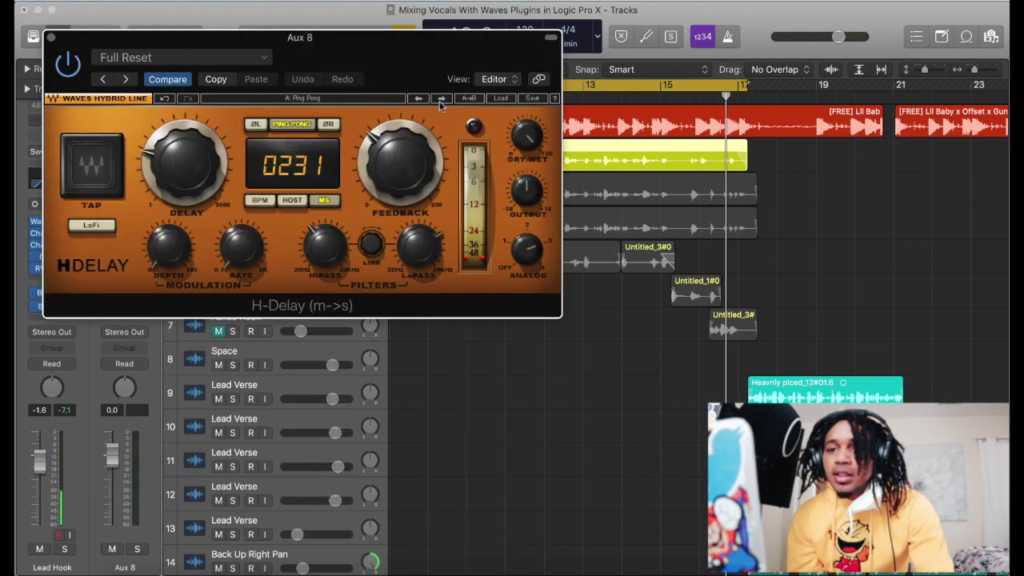
left_click(418, 99)
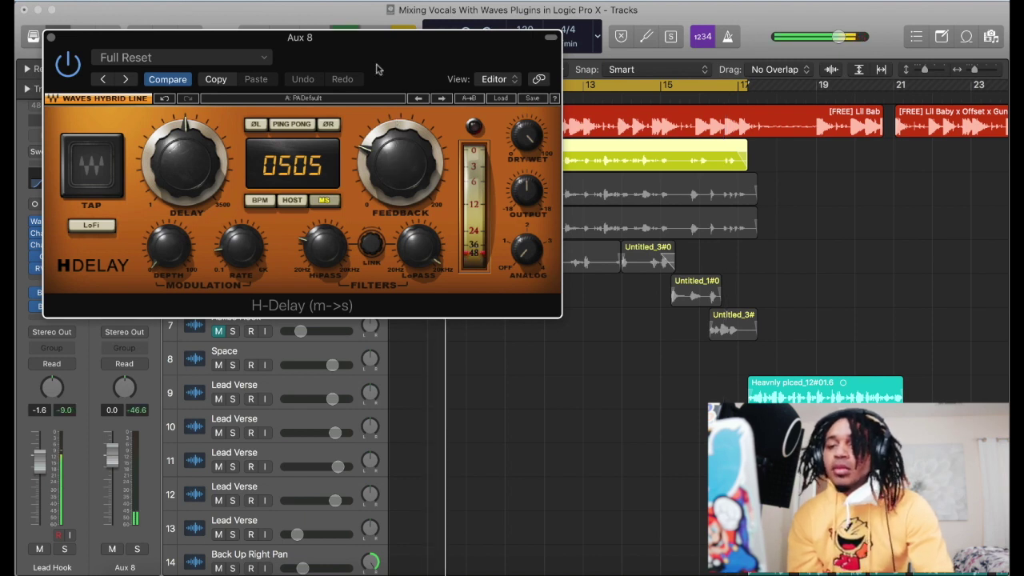
left_click_drag(400, 68, 611, 120)
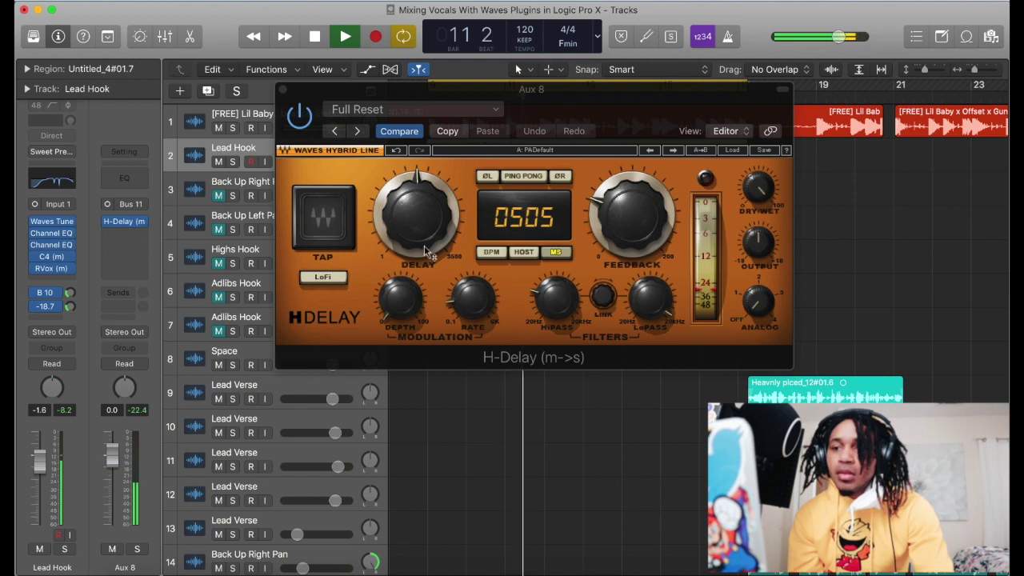
left_click(492, 253)
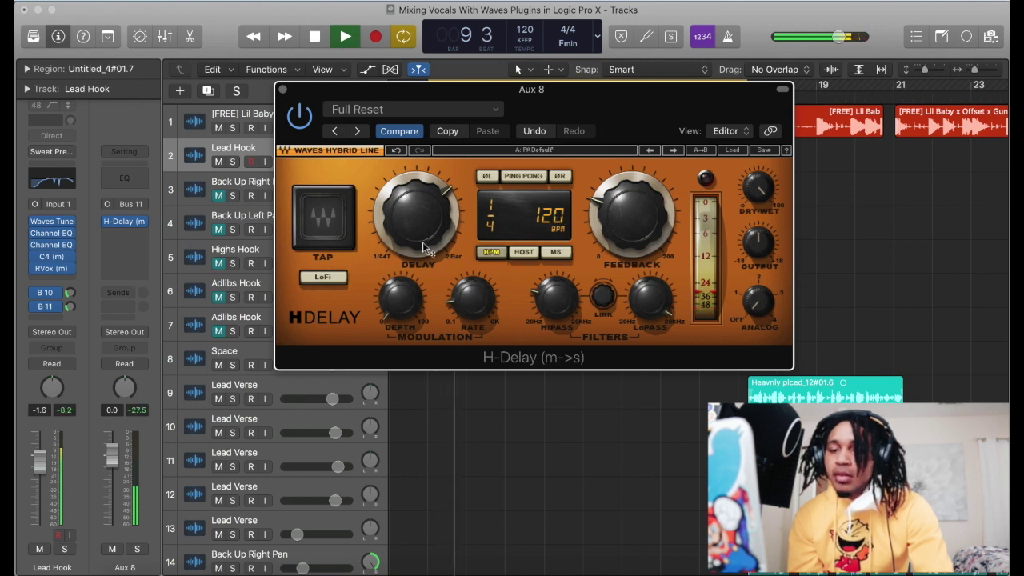
- Adjust Lead Hook's Bus 11 send, raise the H-Delay high-pass filter, close the plug-in, and set the Bus 10 send to -12.0 dB
left_click_drag(71, 306, 71, 314)
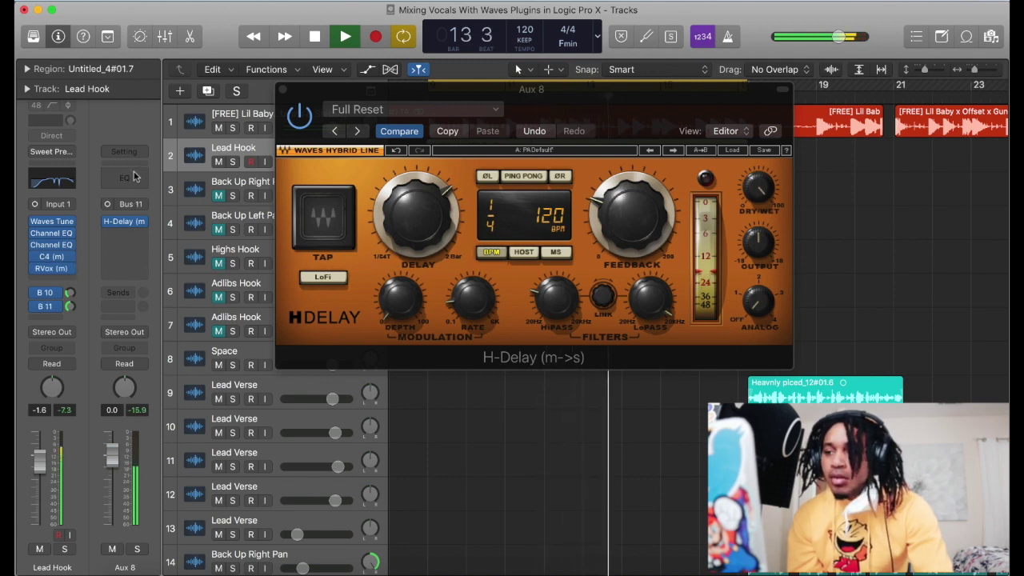
left_click_drag(556, 297, 556, 289)
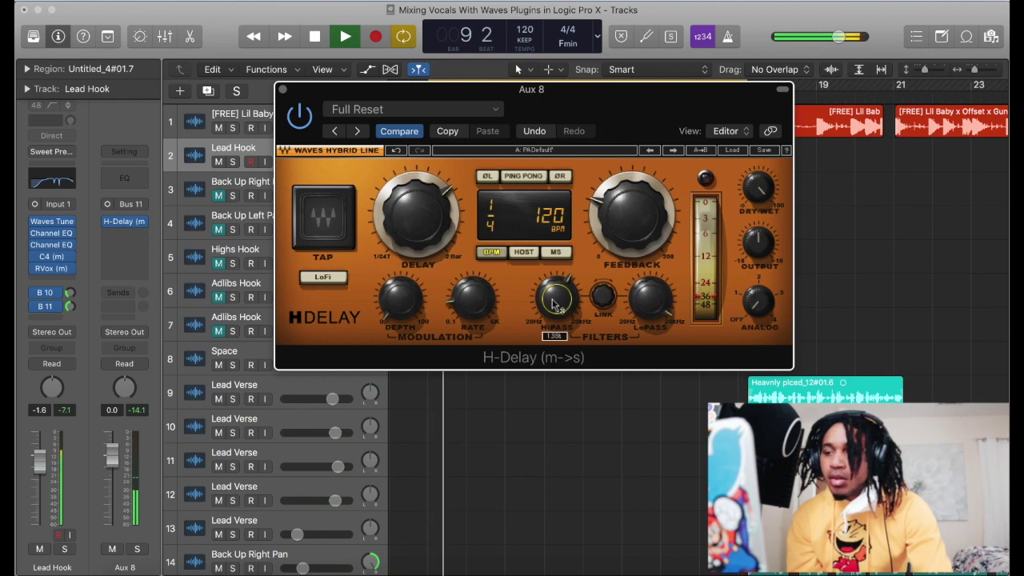
left_click(283, 90)
left_click(70, 288)
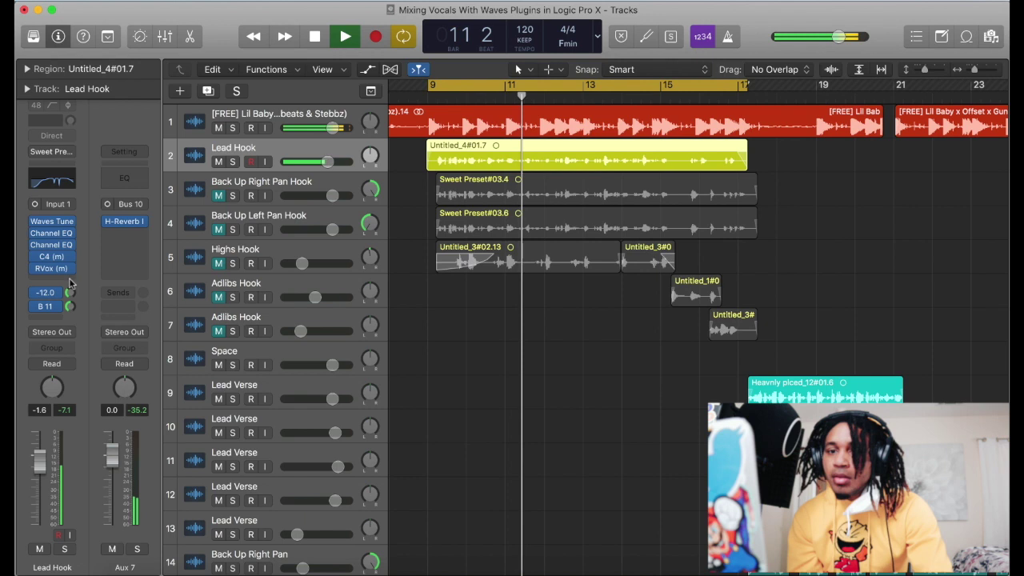
- In Lead Hook's first Channel EQ, set the low shelf to -2.0 dB at 166 Hz and the low cut to 198 Hz
left_click(59, 233)
left_click_drag(195, 232, 245, 221)
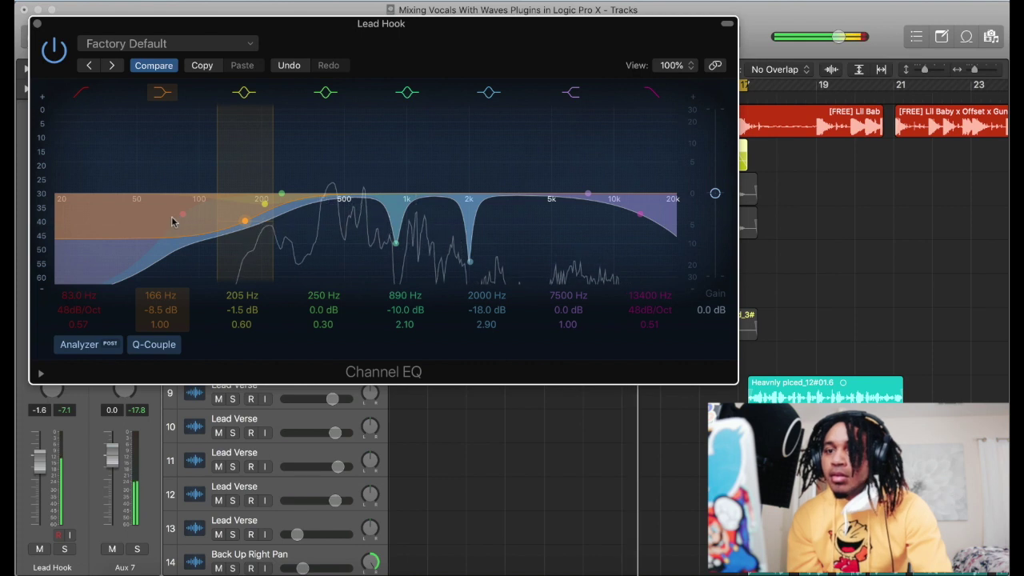
left_click_drag(234, 220, 240, 199)
left_click_drag(181, 220, 267, 218)
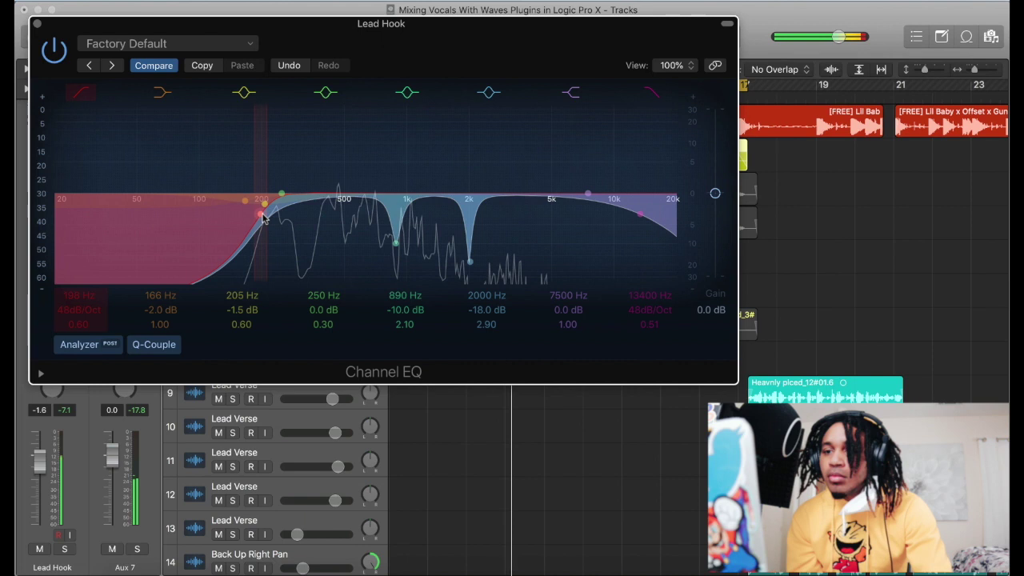
left_click(38, 27)
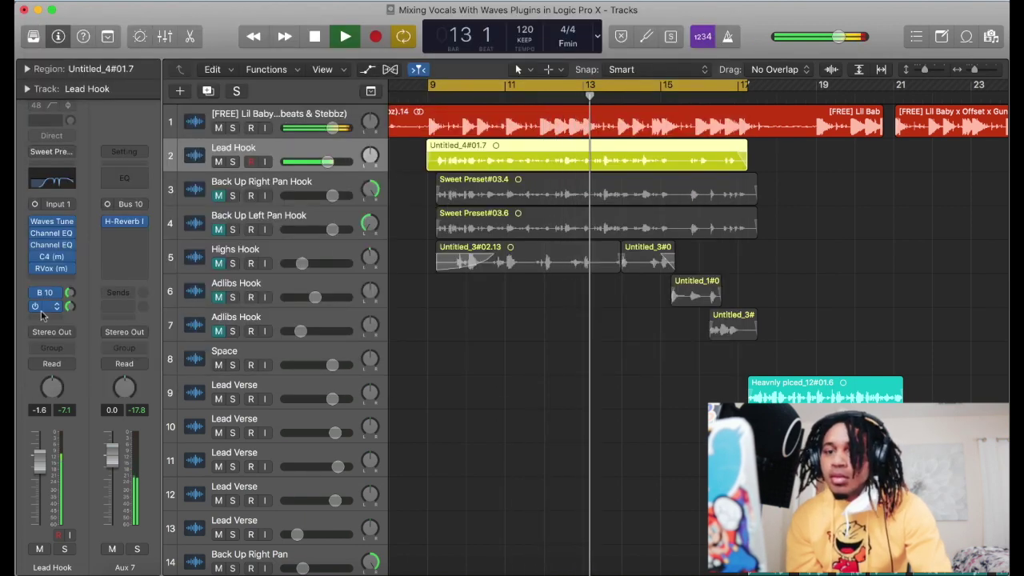
- Turn down Lead Hook's Bus 10 and Bus 11 sends slightly, checking the Waves Tune Real-Time settings in between
left_click(70, 307)
left_click_drag(70, 328, 70, 329)
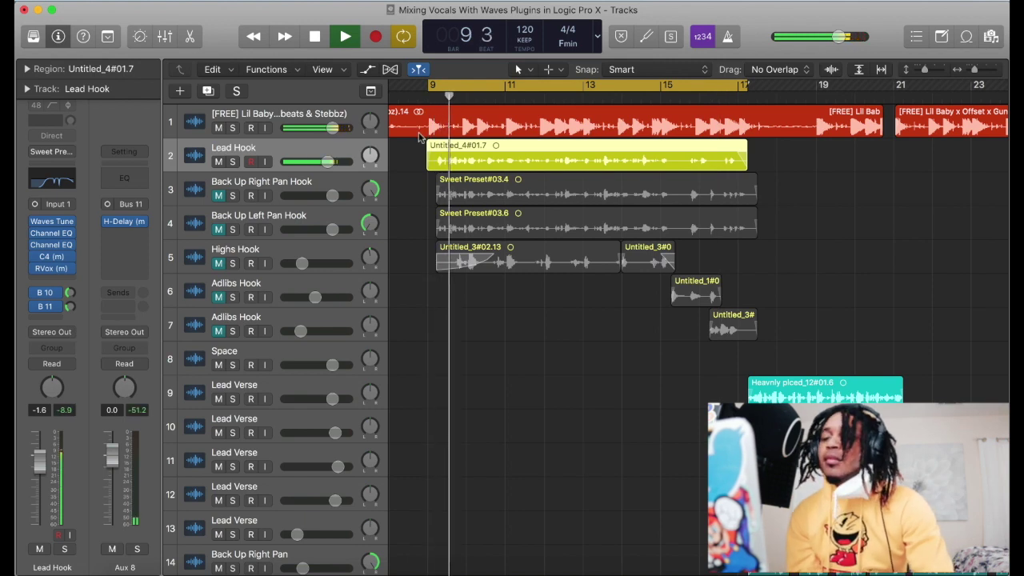
left_click(51, 224)
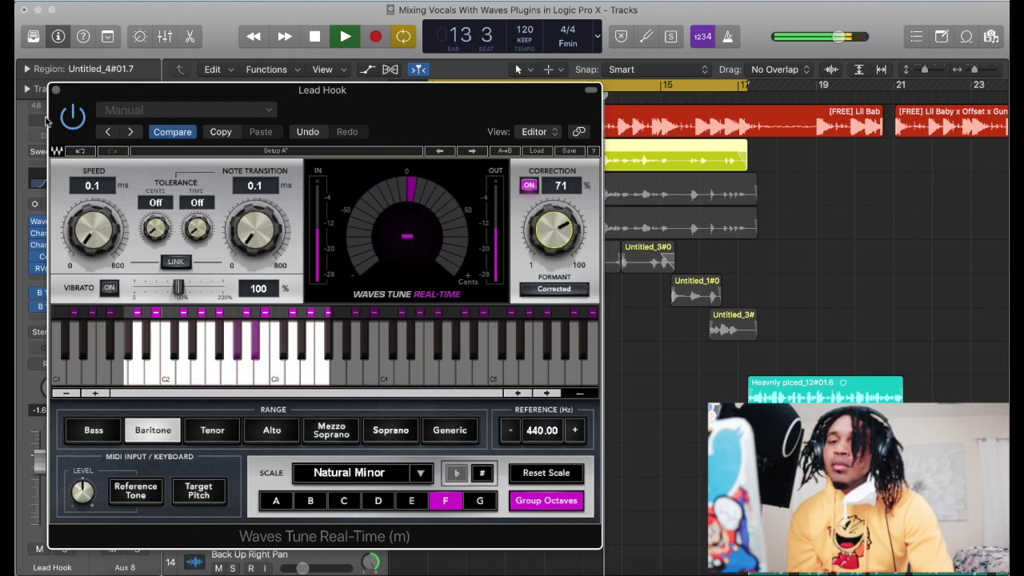
left_click(55, 90)
left_click_drag(71, 307, 71, 310)
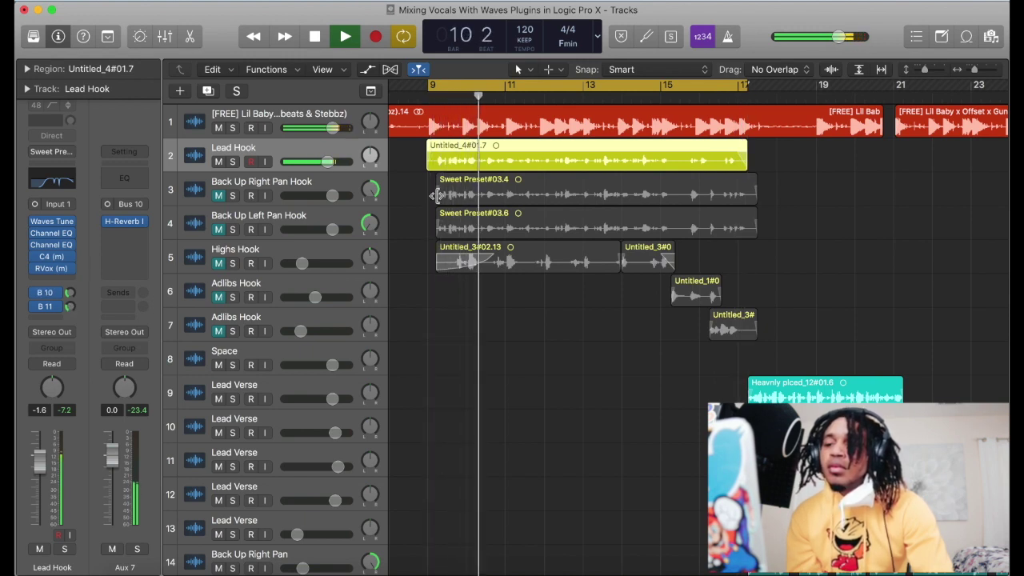
- Unmute the Back Up Right and Left Pan Hook tracks, pan them +23 and -41, and lower them to -14.6 and -12.4 dB
left_click(222, 200)
left_click_drag(370, 189, 301, 196)
left_click(326, 186)
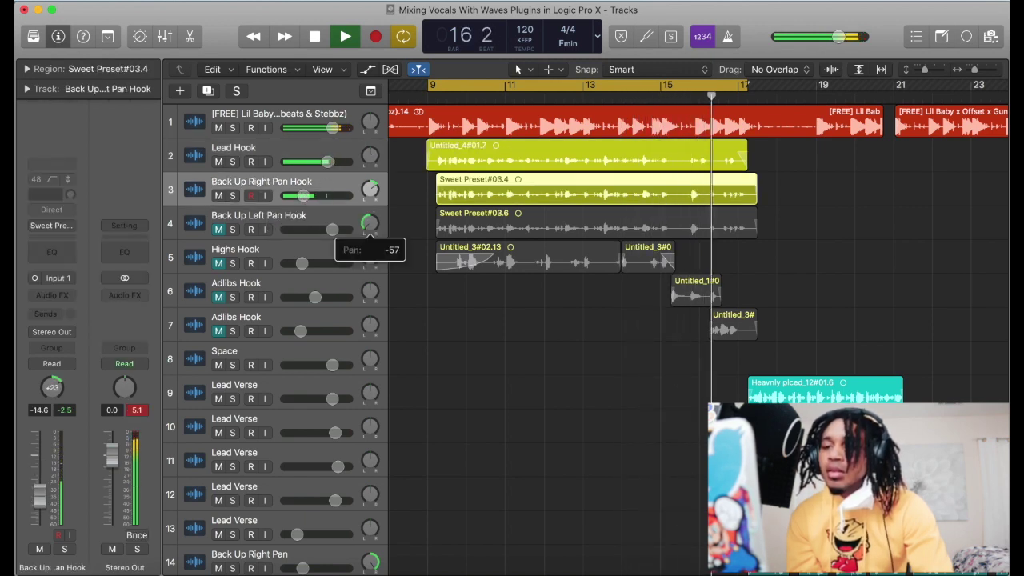
left_click(224, 226)
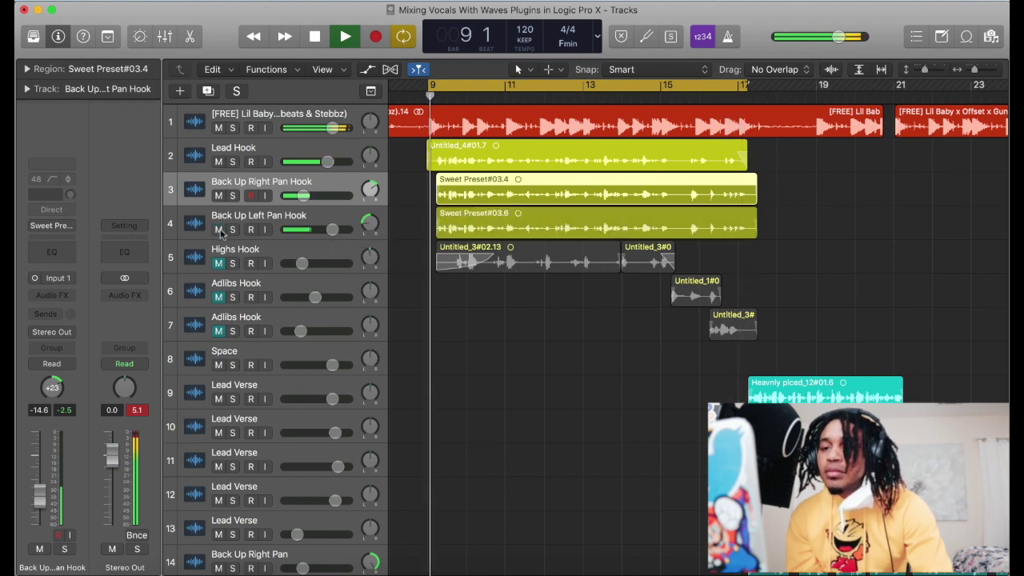
left_click_drag(332, 230, 307, 229)
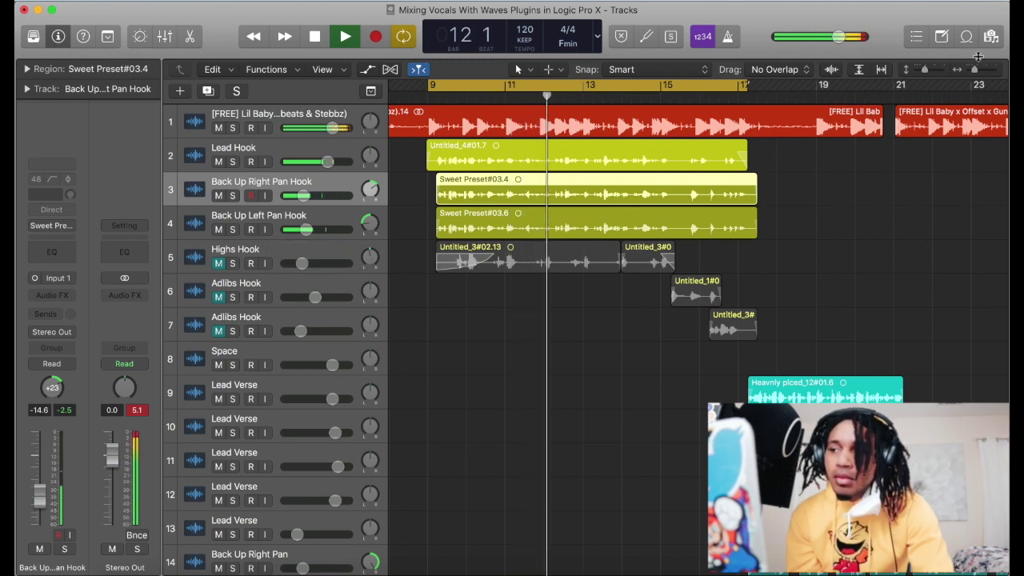
- Turn off Snap to Grid, nudge the two back-up hook regions slightly forward in time around bar 13, and play back the hook
left_click_drag(975, 70, 992, 75)
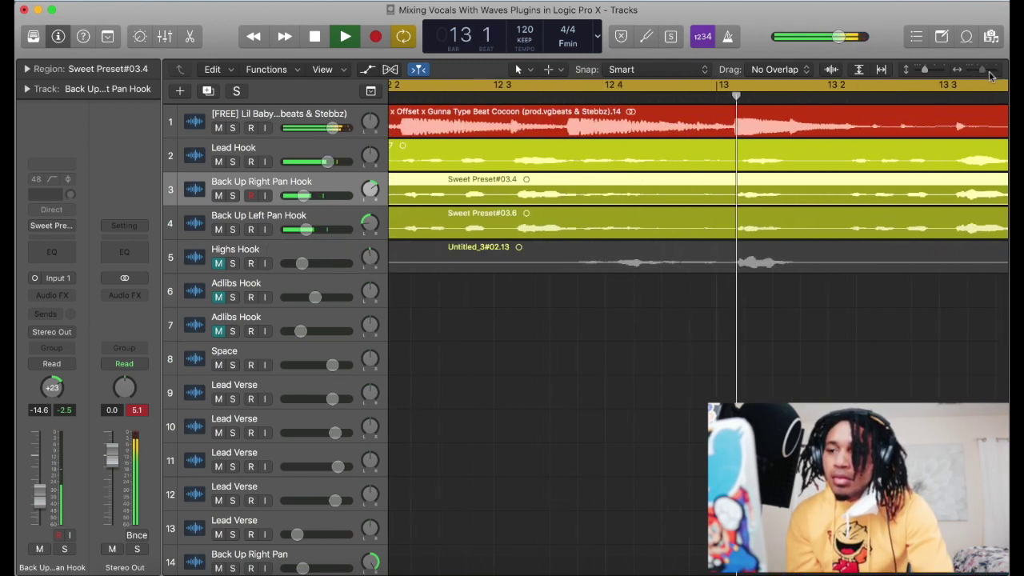
key("space")
left_click(668, 72)
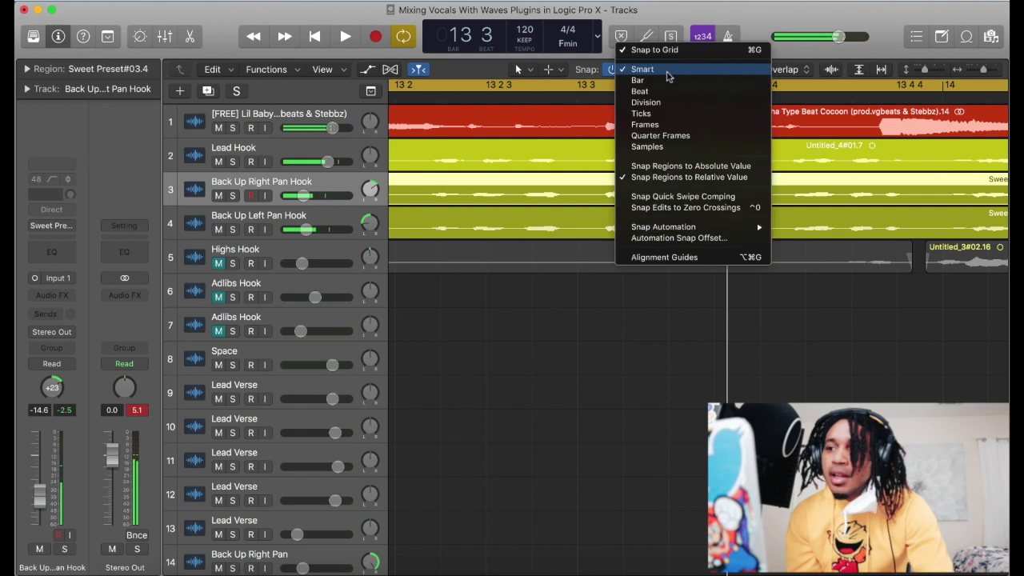
left_click(667, 46)
left_click_drag(709, 198, 716, 201)
left_click_drag(680, 233, 683, 235)
left_click_drag(677, 185, 681, 187)
double_click(505, 96)
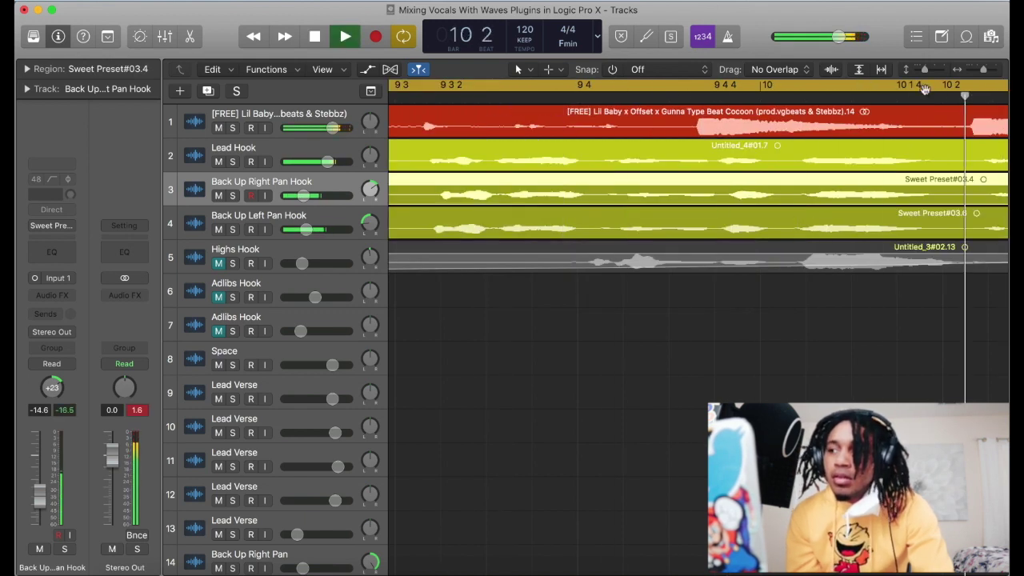
left_click_drag(986, 71, 980, 71)
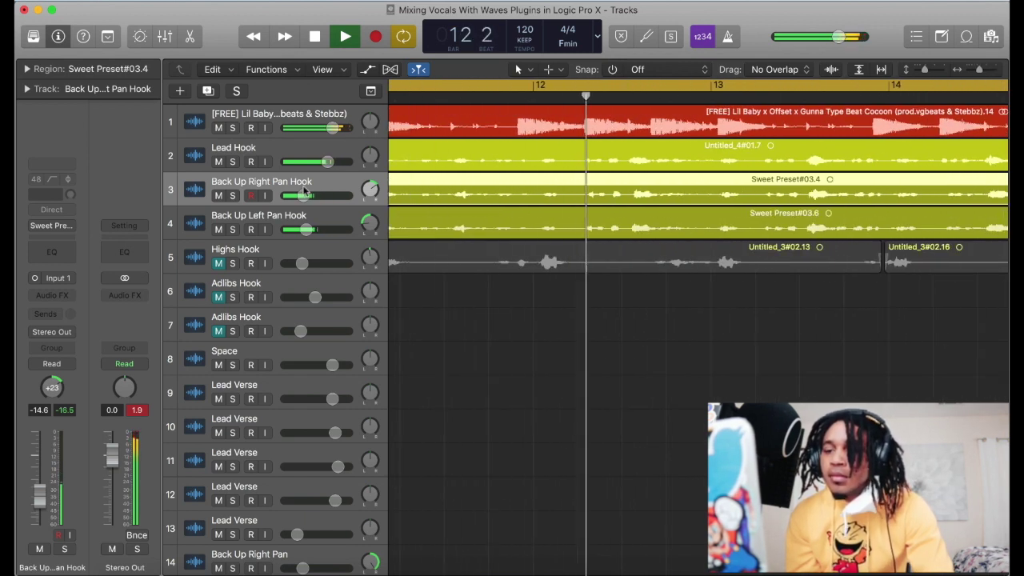
left_click(51, 296)
mouse_move(52, 557)
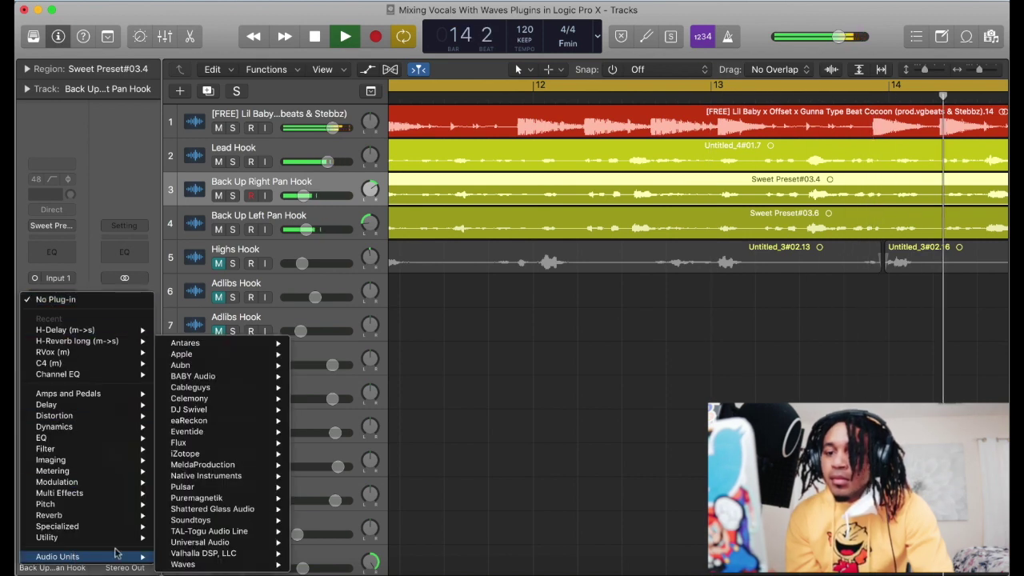
mouse_move(250, 565)
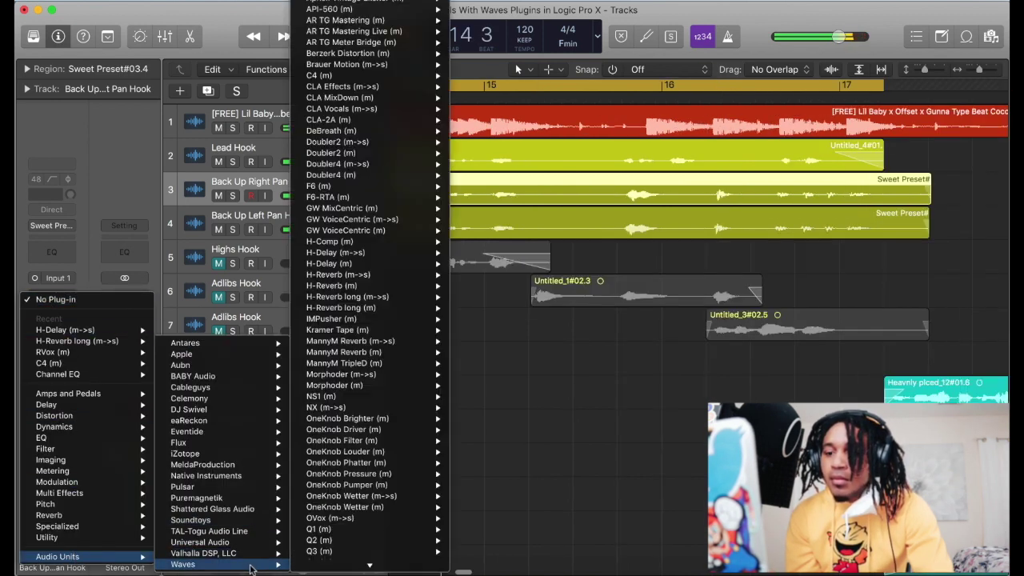
left_click(563, 404)
scroll(563, 403, "left", 15)
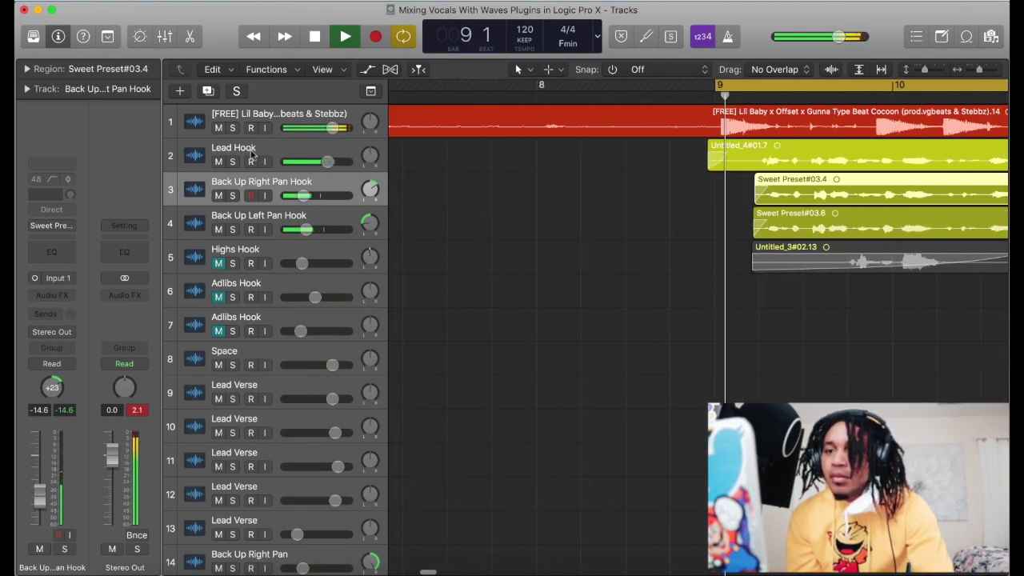
left_click(291, 151)
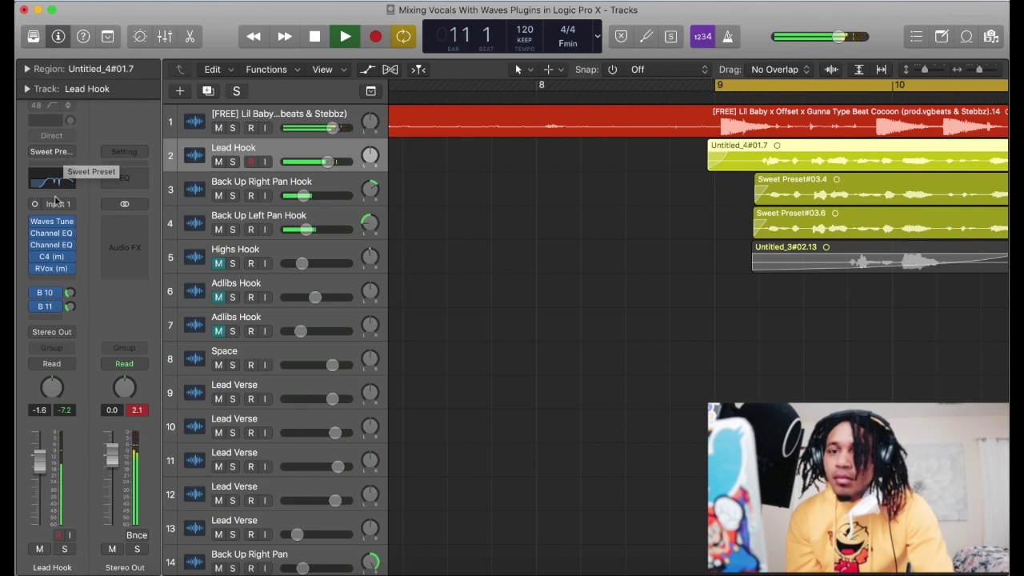
left_click(66, 153)
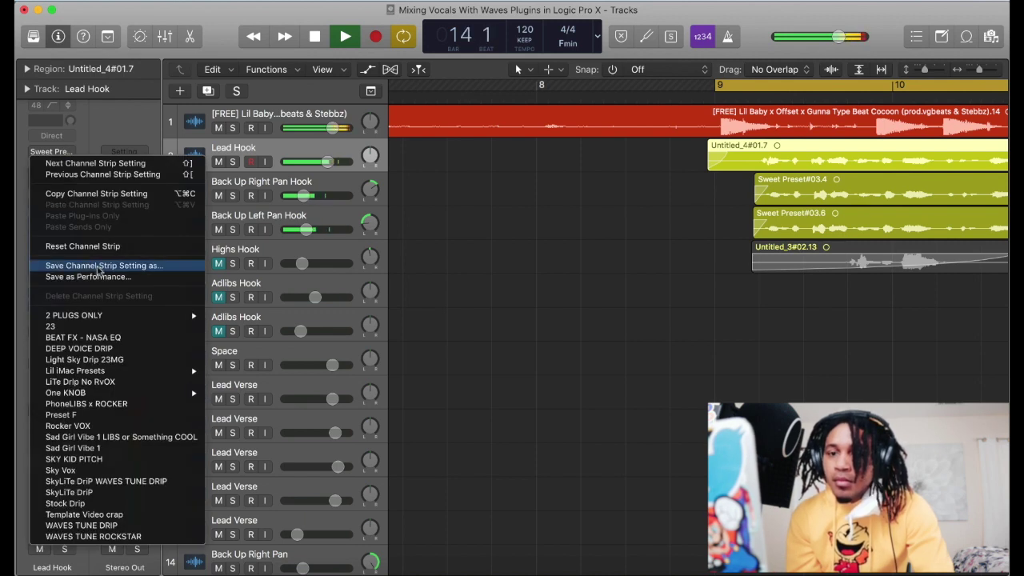
left_click(118, 198)
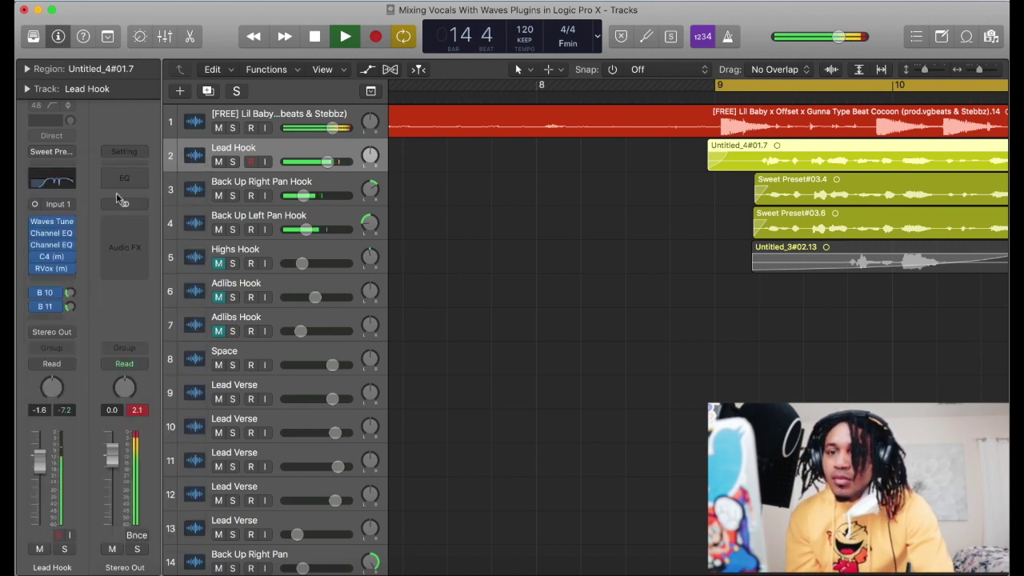
key("Down")
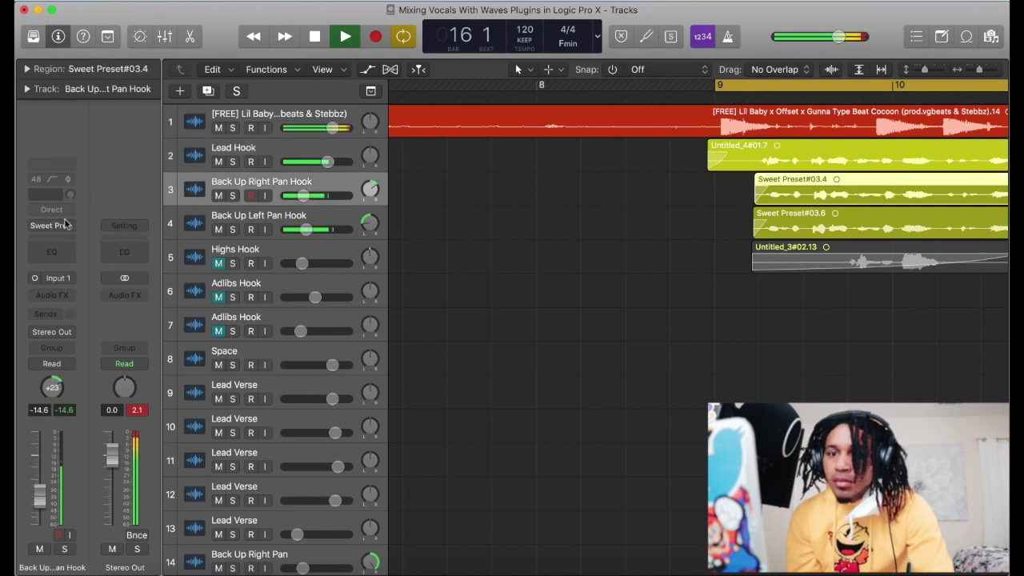
left_click(64, 225)
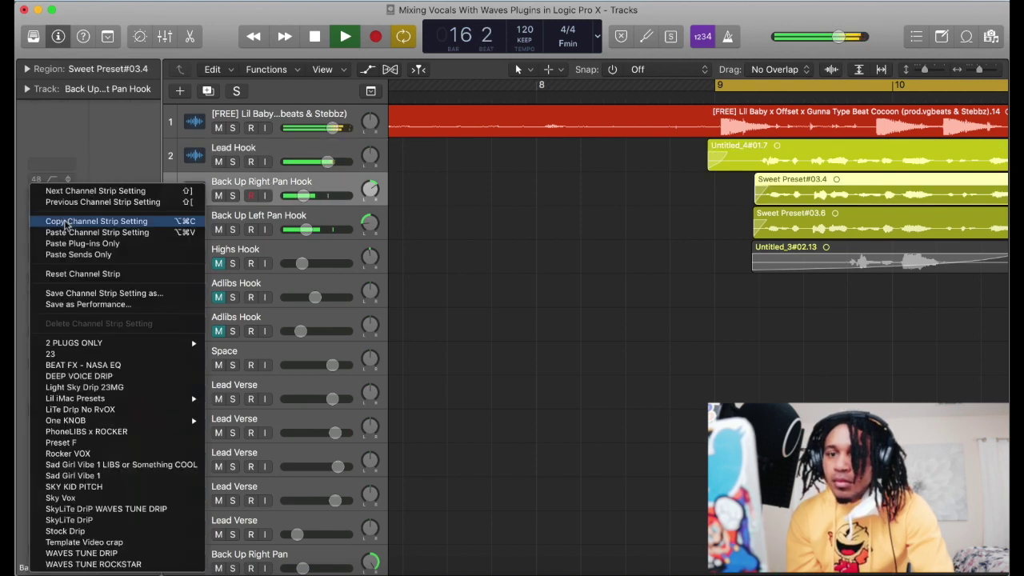
left_click(135, 235)
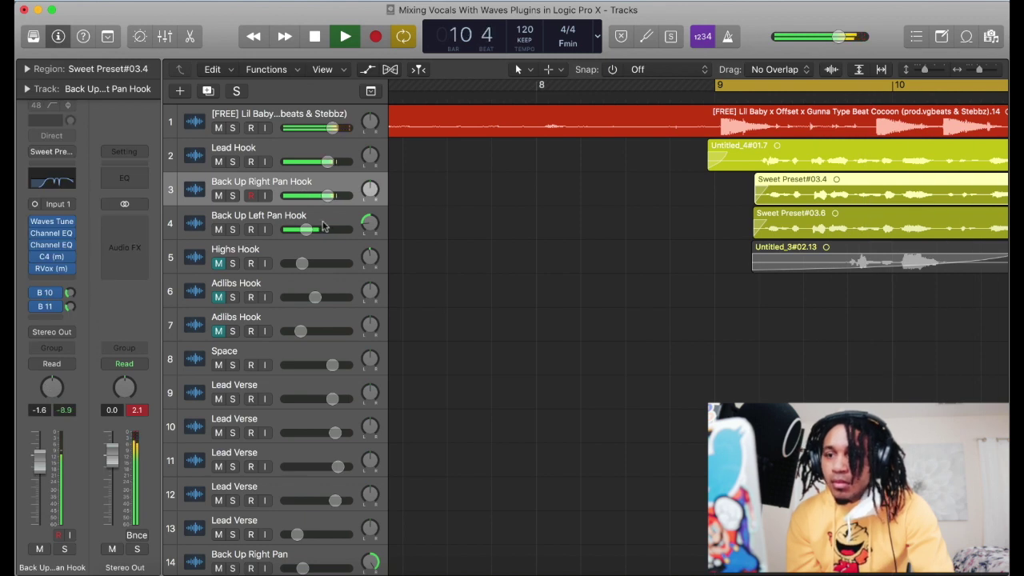
- Paste the copied Lead Hook channel strip setting onto the Back Up Left Pan Hook track
left_click(332, 218)
right_click(332, 218)
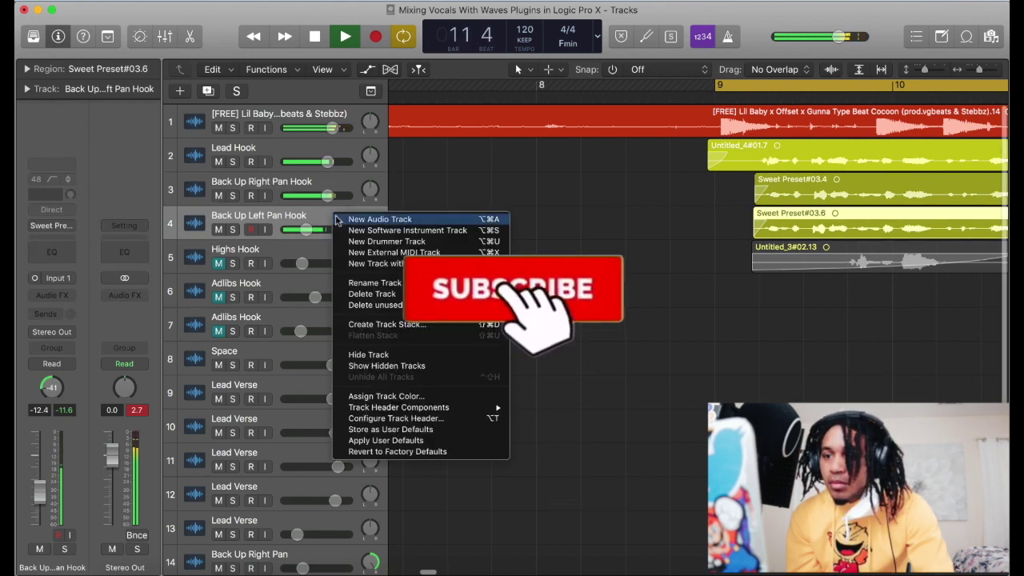
left_click(50, 224)
left_click(50, 224)
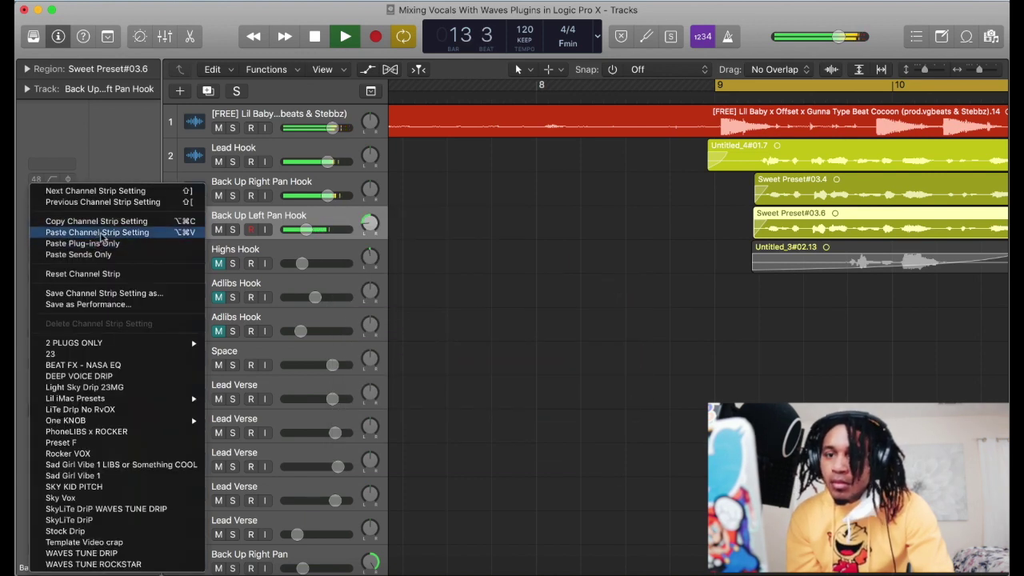
left_click(97, 243)
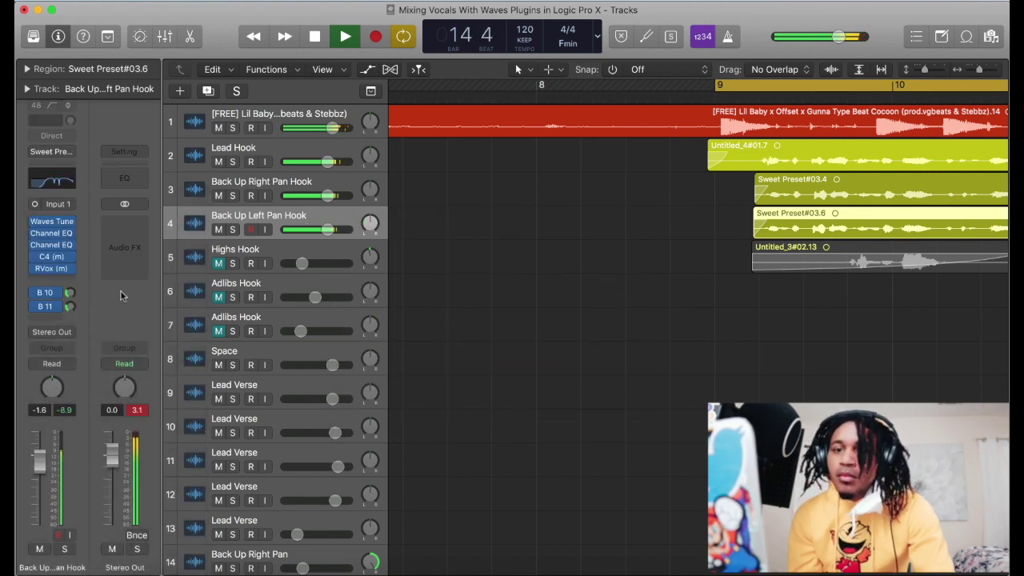
- Bypass the Bus 10 and Bus 11 sends on both the Back Up Left and Back Up Right Pan Hook tracks
left_click(35, 307)
left_click(34, 293)
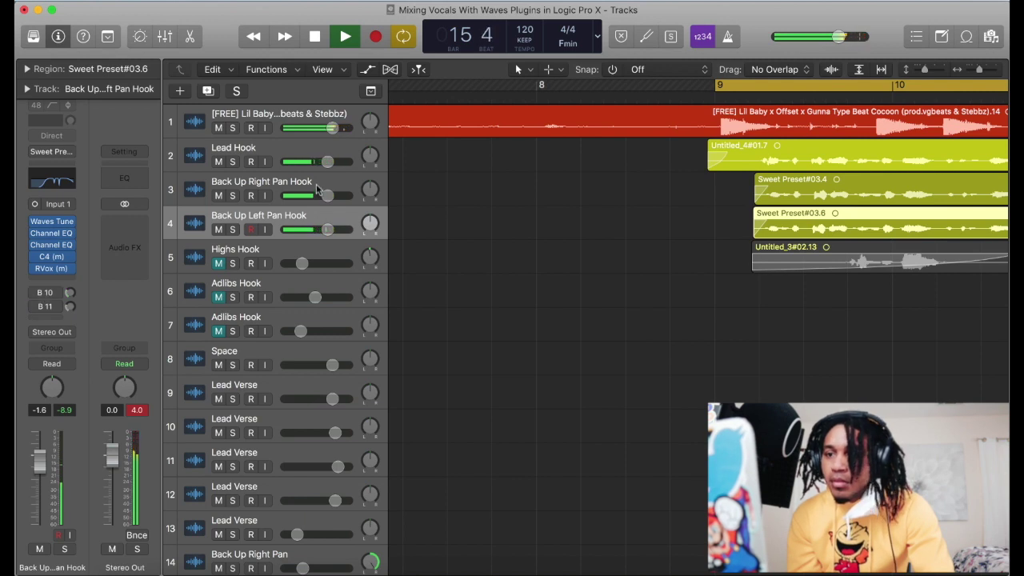
key("Up")
left_click(35, 307)
left_click(36, 292)
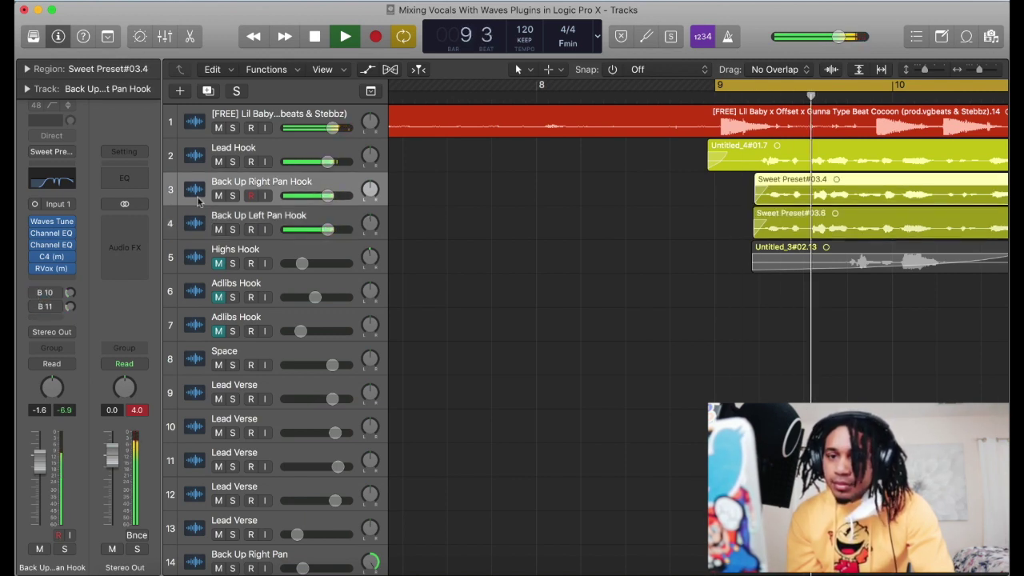
- Lower Back Up Right Pan Hook to -13.8 dB and Back Up Left Pan Hook to -13.0 dB, and bypass RVox on both
left_click_drag(338, 197, 308, 229)
mouse_move(39, 271)
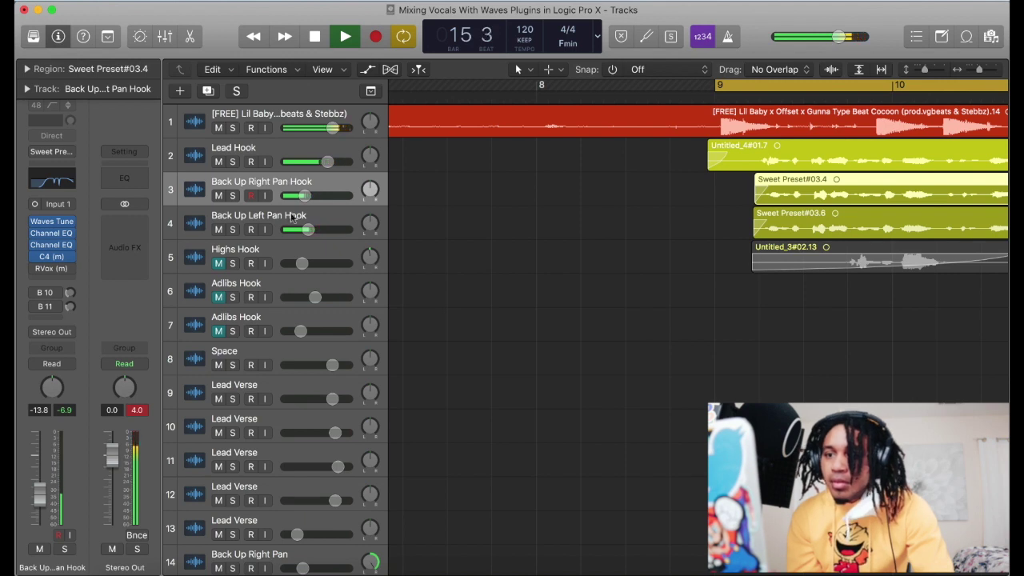
left_click(299, 209)
mouse_move(34, 273)
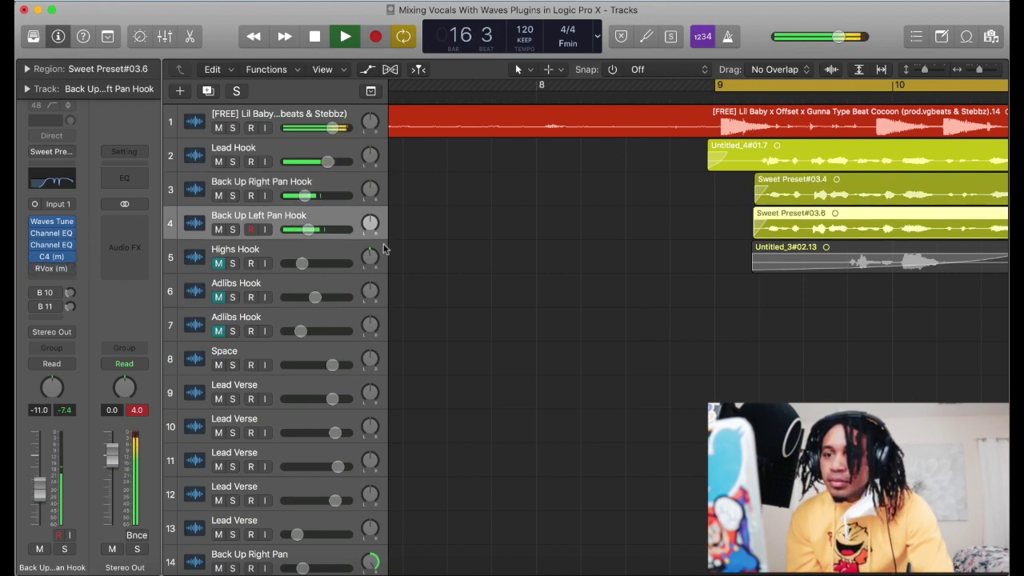
mouse_move(309, 229)
left_mouse_down()
mouse_move(346, 230)
mouse_move(307, 230)
left_mouse_up()
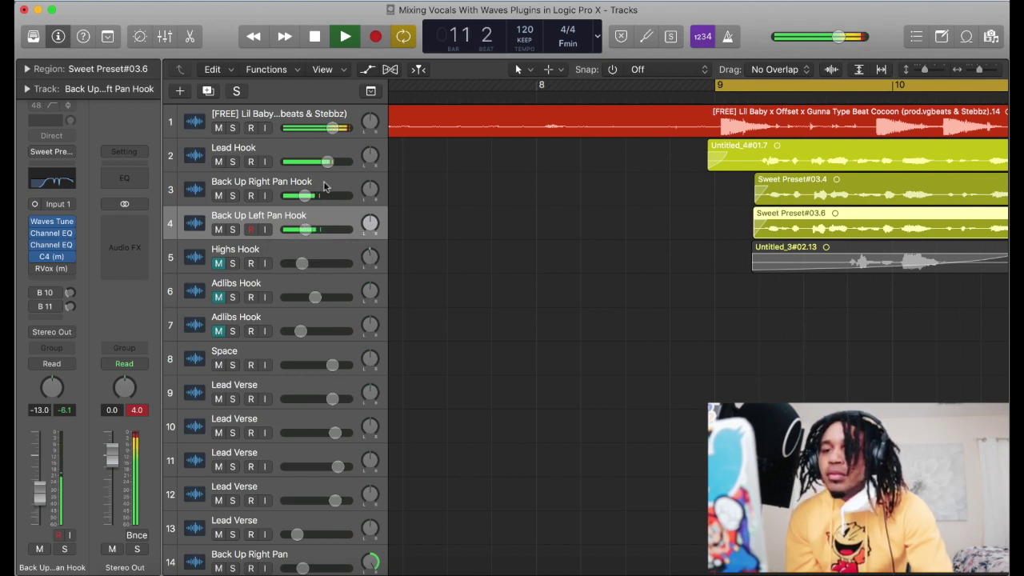
- Bypass both existing Channel EQs on Back Up Right Pan Hook and insert a new mono Channel EQ after RVox
left_click(325, 186)
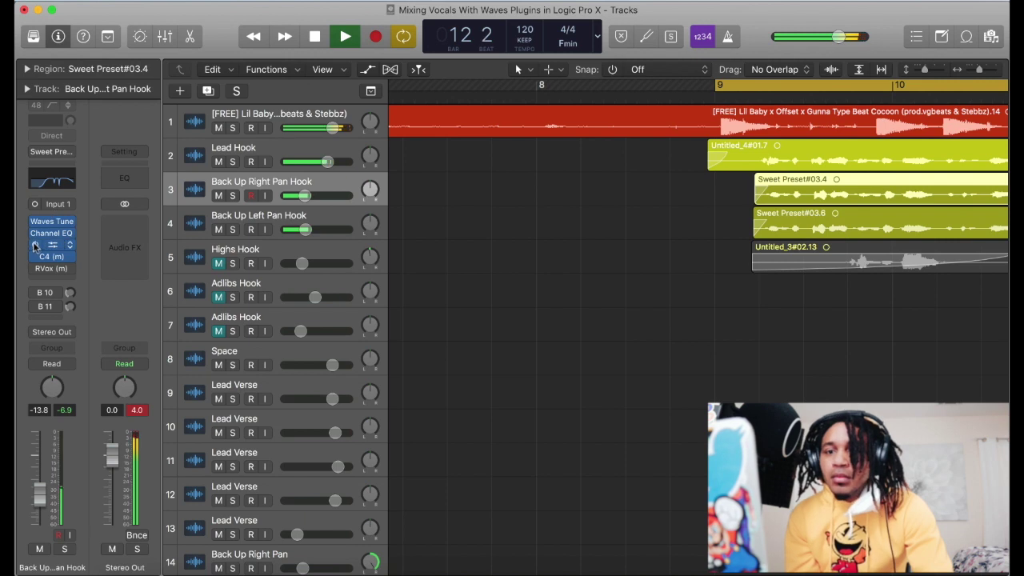
left_click(52, 281)
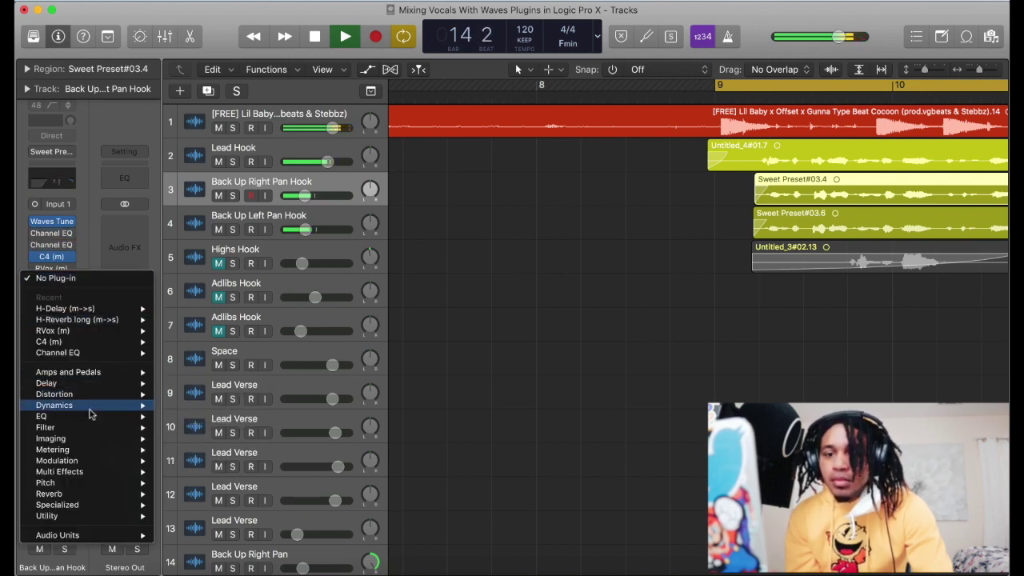
mouse_move(103, 419)
mouse_move(193, 417)
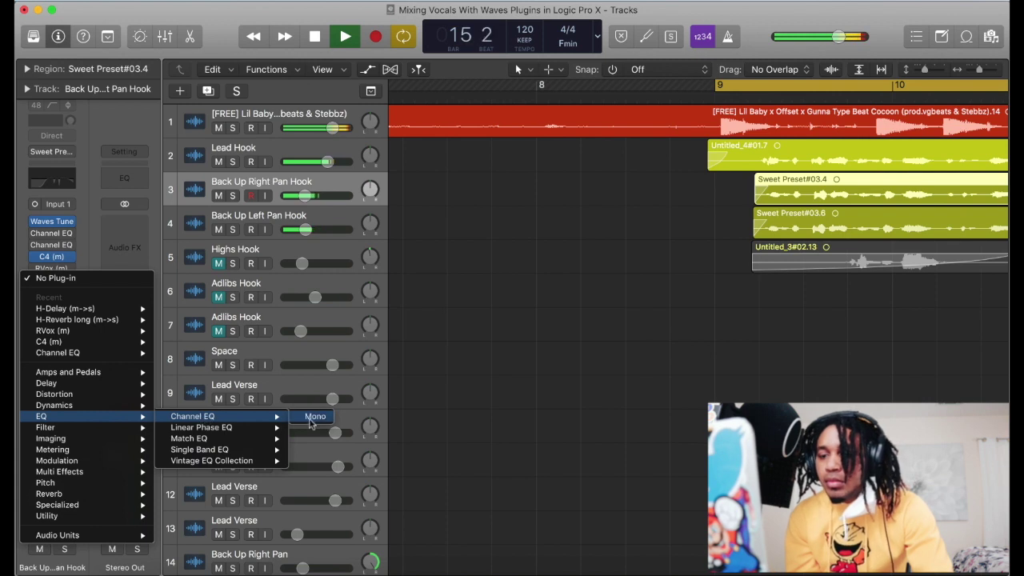
left_click(310, 422)
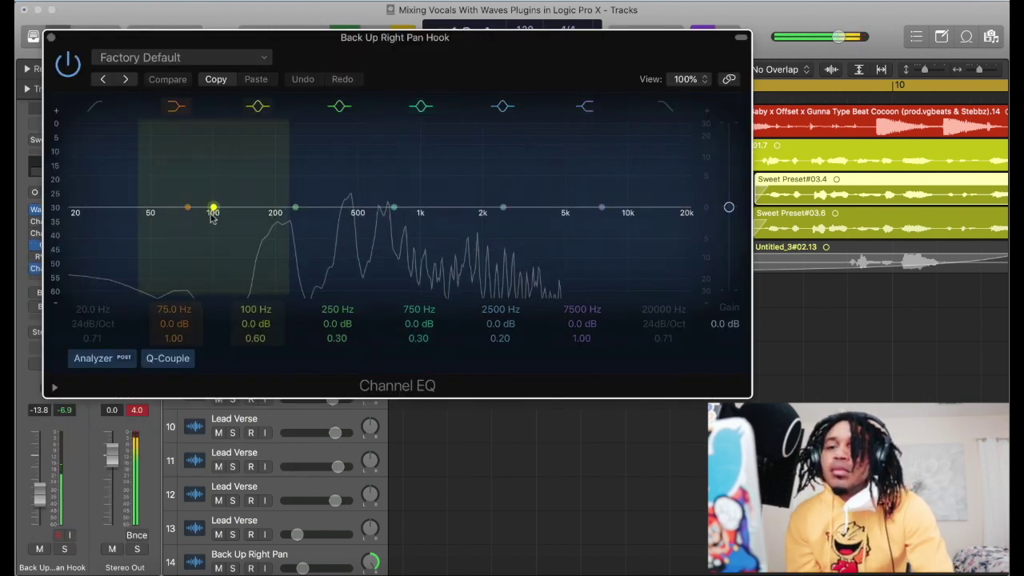
- In the new Channel EQ, enable the low cut at 800 Hz and boost the upper-mid band by 1.0 dB at 3650 Hz
left_click(95, 107)
left_click_drag(78, 227, 390, 249)
left_click_drag(503, 207, 549, 213)
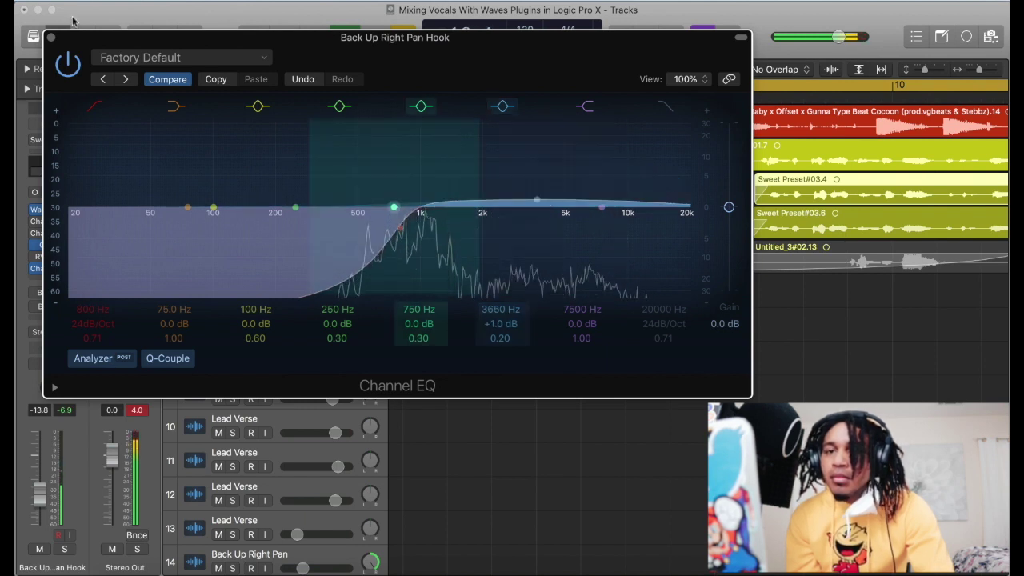
left_click(49, 38)
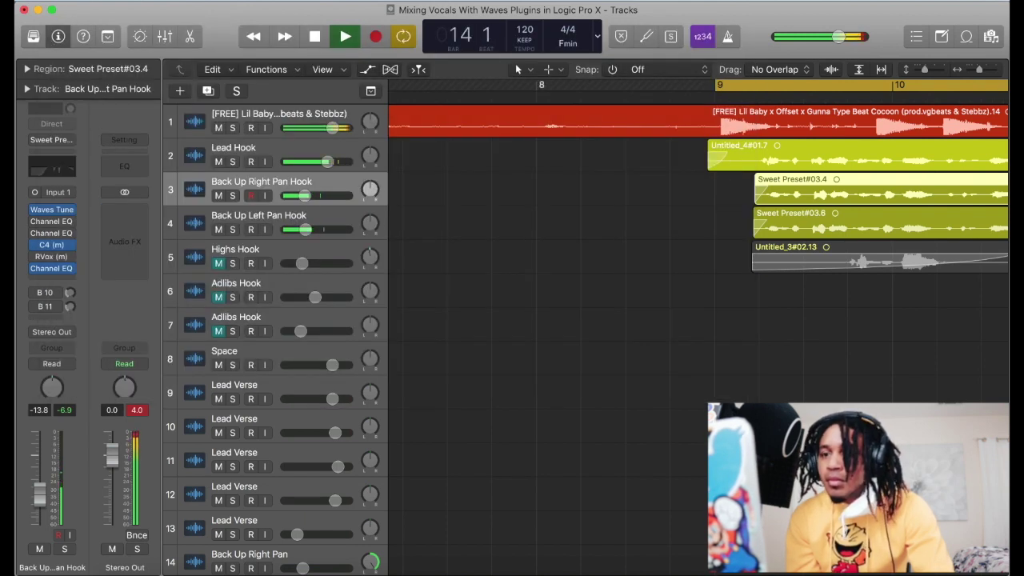
- Raise Back Up Right Pan Hook's volume to -3.3 dB and Back Up Left Pan Hook's to -12.0 dB
left_click_drag(296, 195, 306, 230)
left_click(304, 223)
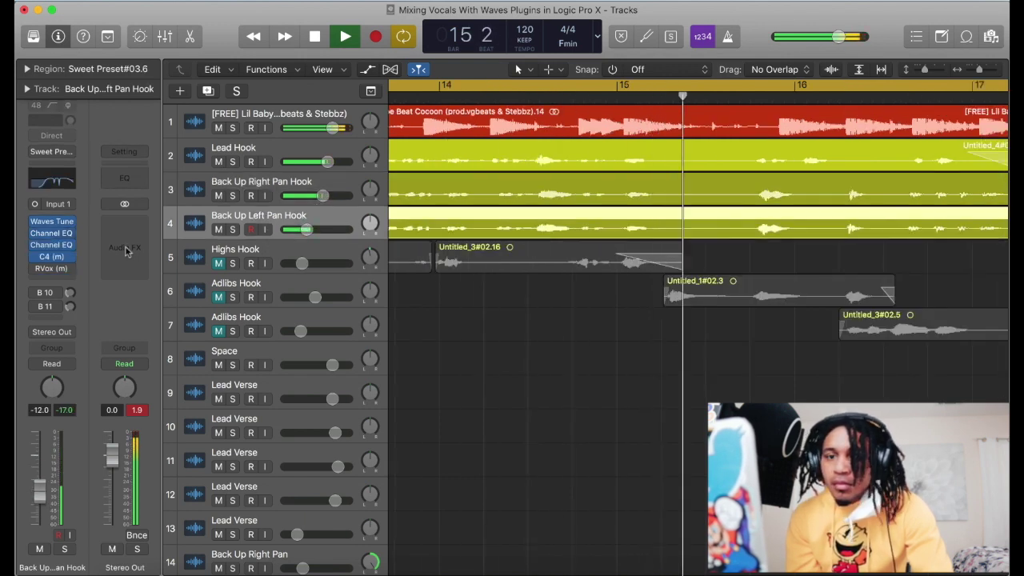
- Insert a mono Soundtoys Little AlterBoy on Back Up Left Pan Hook with pitch at -12.0 and formant at -11.8
left_click(68, 282)
mouse_move(80, 535)
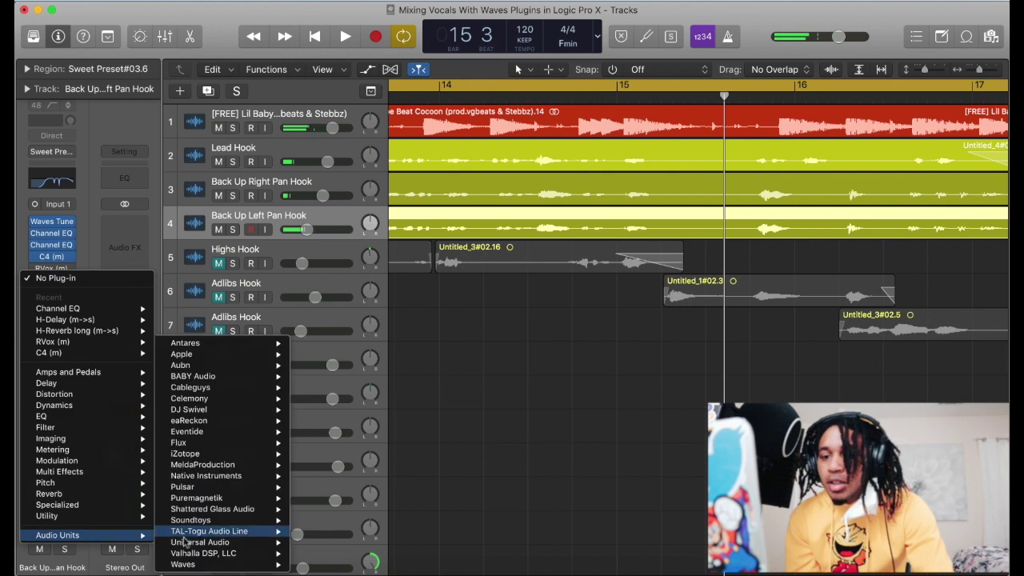
mouse_move(200, 542)
mouse_move(200, 522)
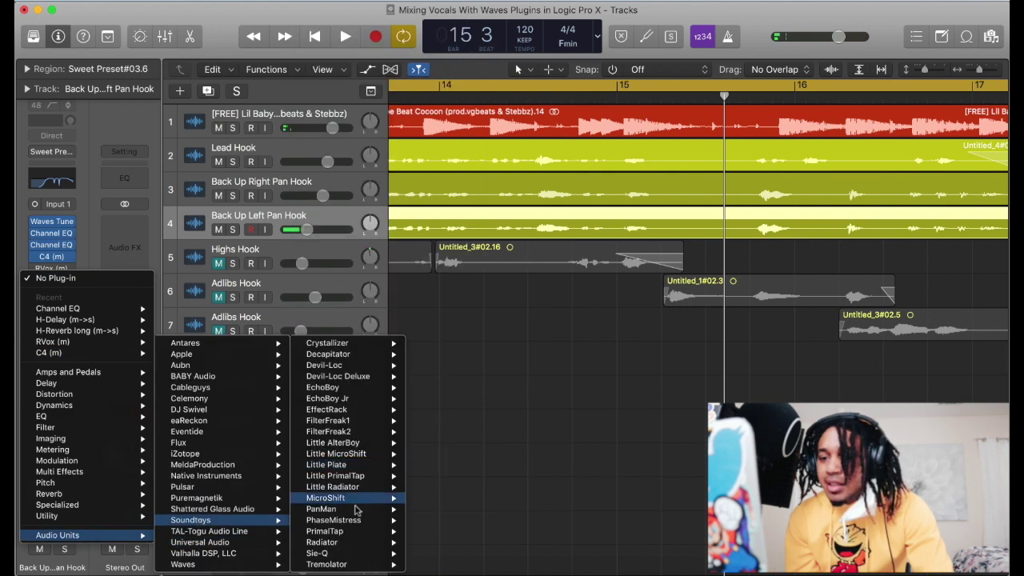
mouse_move(353, 443)
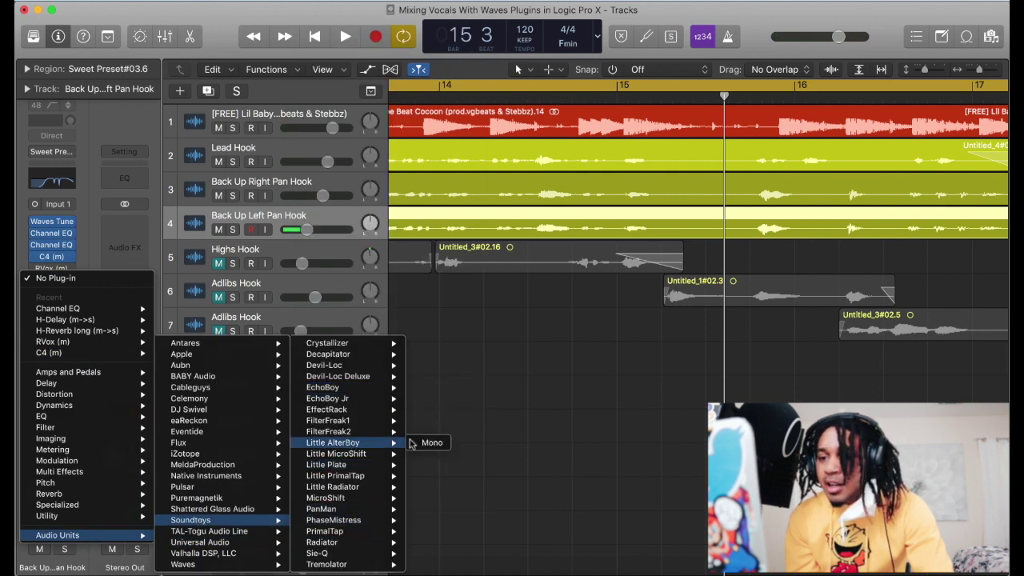
left_click(432, 444)
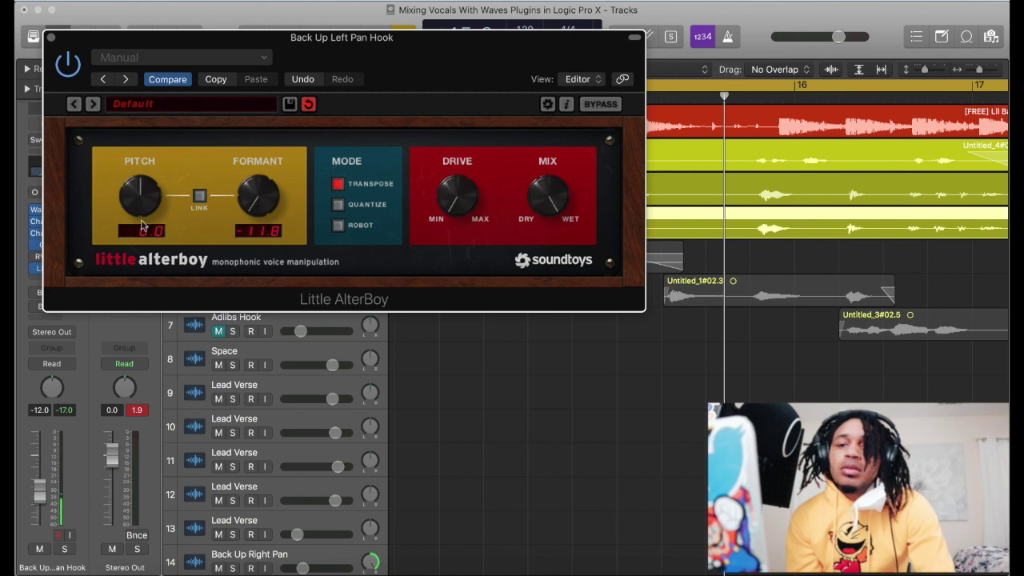
key("space")
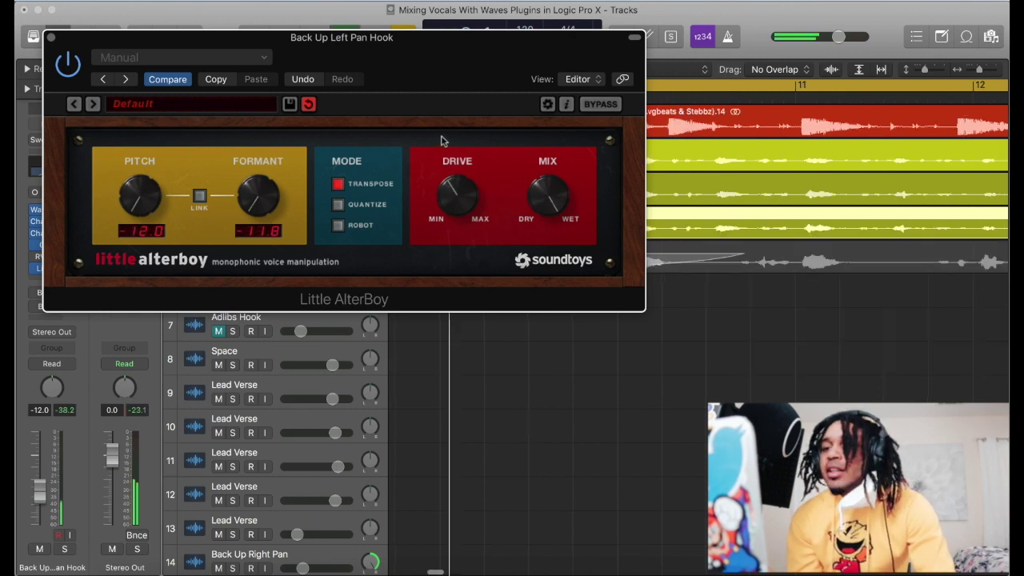
left_click(50, 37)
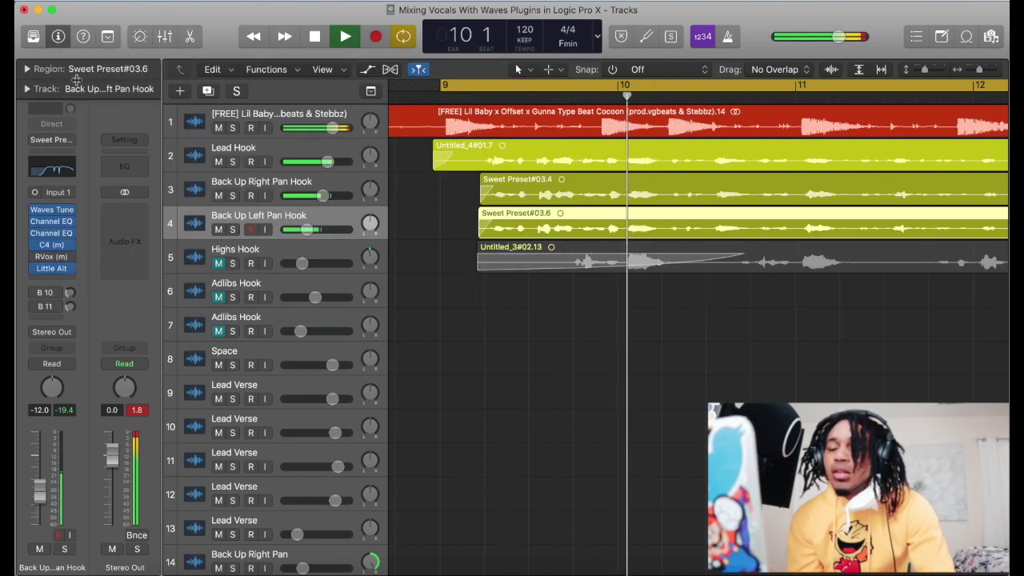
- Raise Back Up Left Pan Hook to -9.0 dB and bypass both of its existing Channel EQs
mouse_move(308, 232)
left_click_drag(308, 233, 313, 232)
left_click(35, 234)
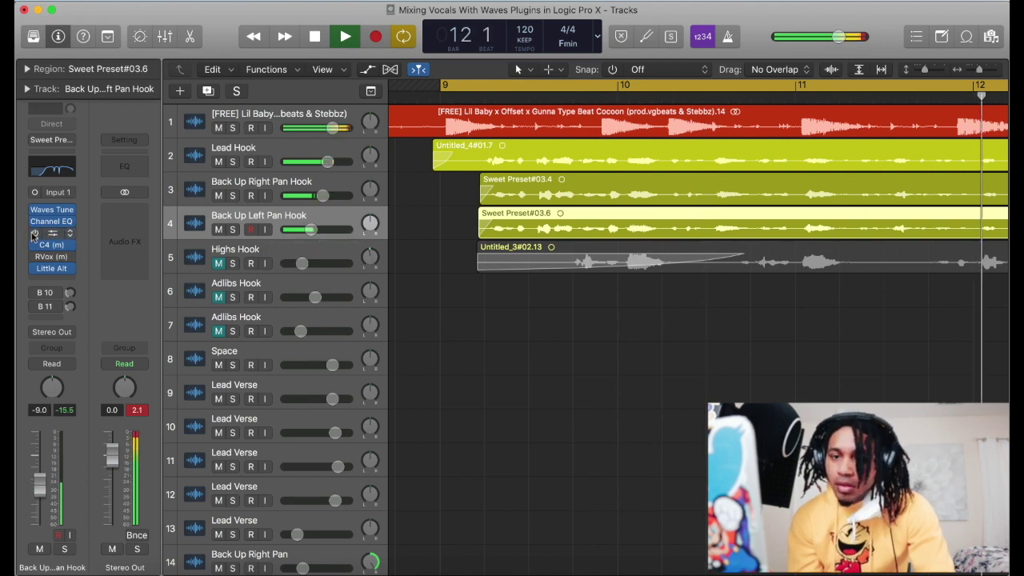
left_click(34, 222)
- Insert a new Channel EQ after Little AlterBoy on Back Up Left Pan Hook and set its high cut to about 405 Hz
left_click(48, 278)
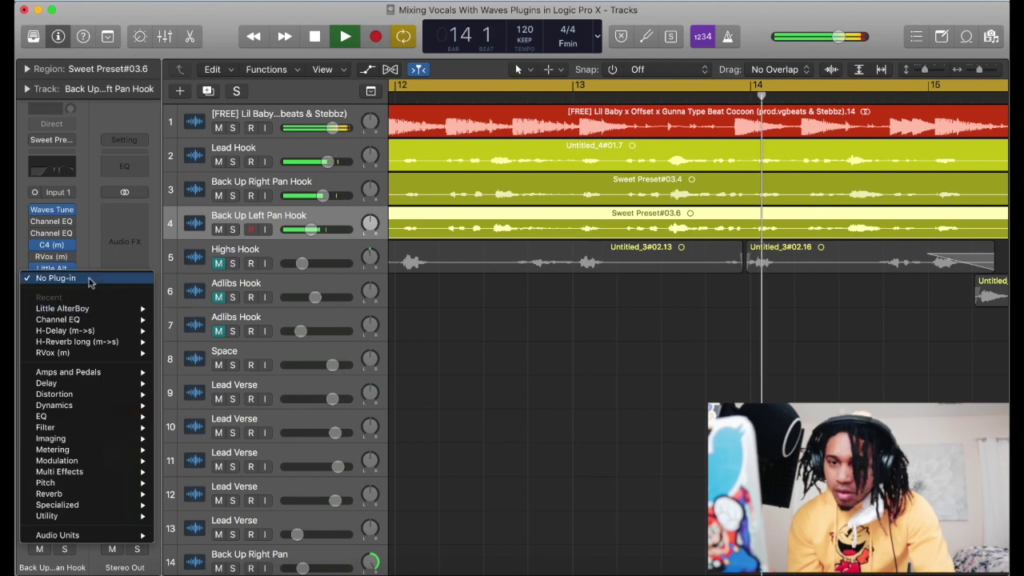
left_click(85, 226)
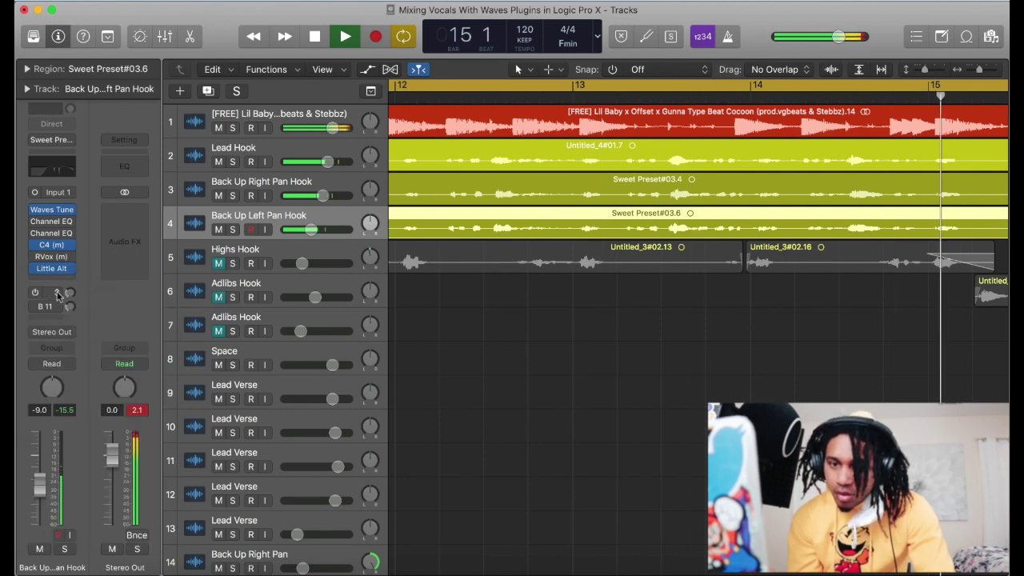
left_click(58, 282)
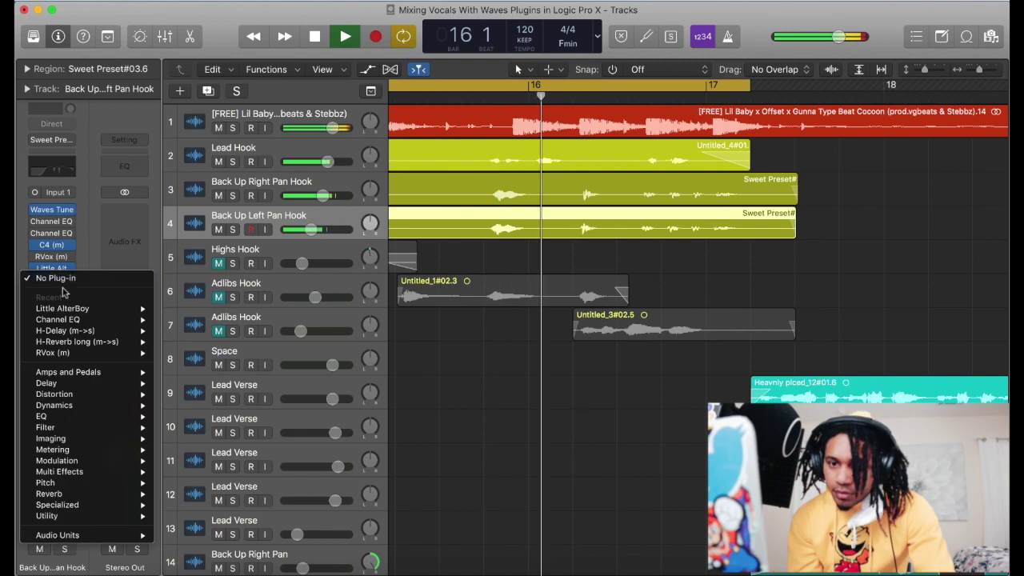
left_click(172, 320)
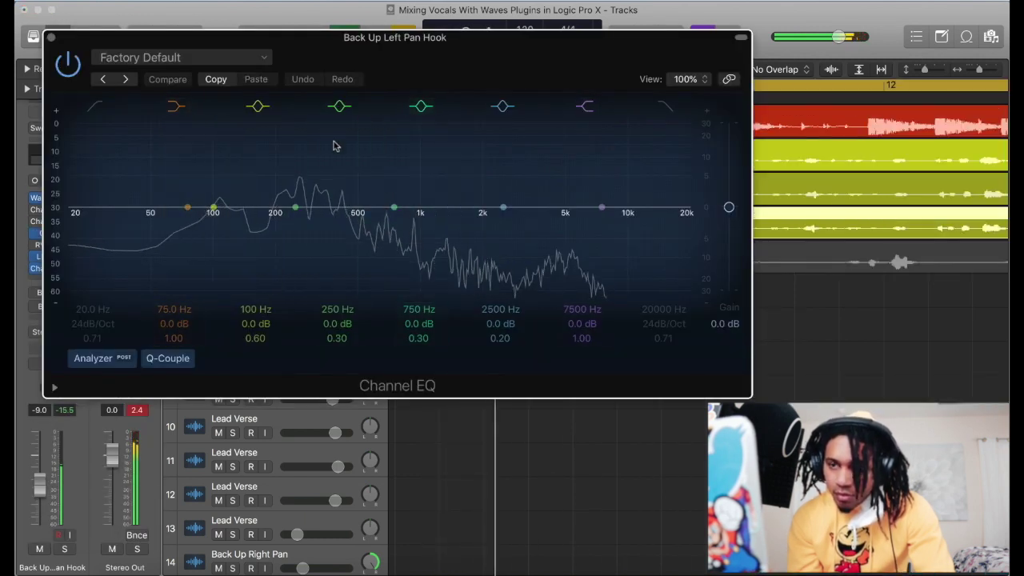
left_click(668, 110)
left_click_drag(681, 211, 335, 232)
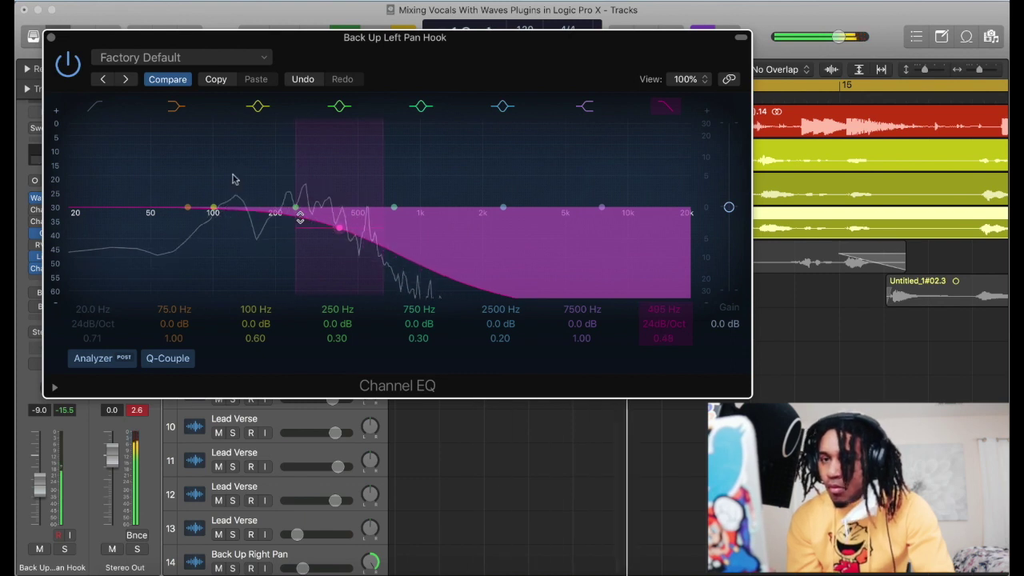
left_click(50, 37)
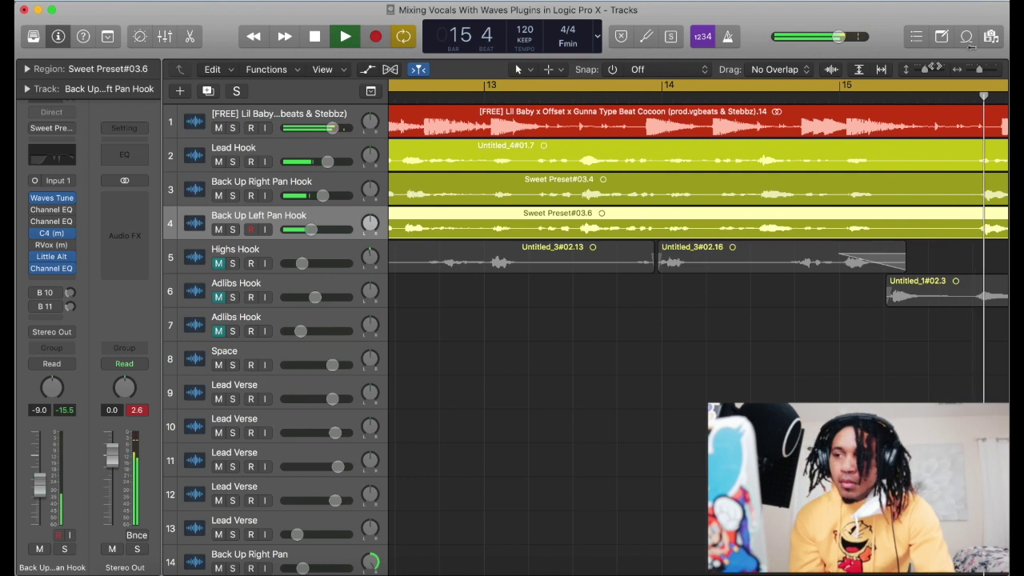
- Lower Back Up Left Pan Hook's volume to -12.4 dB
left_click_drag(979, 71, 968, 72)
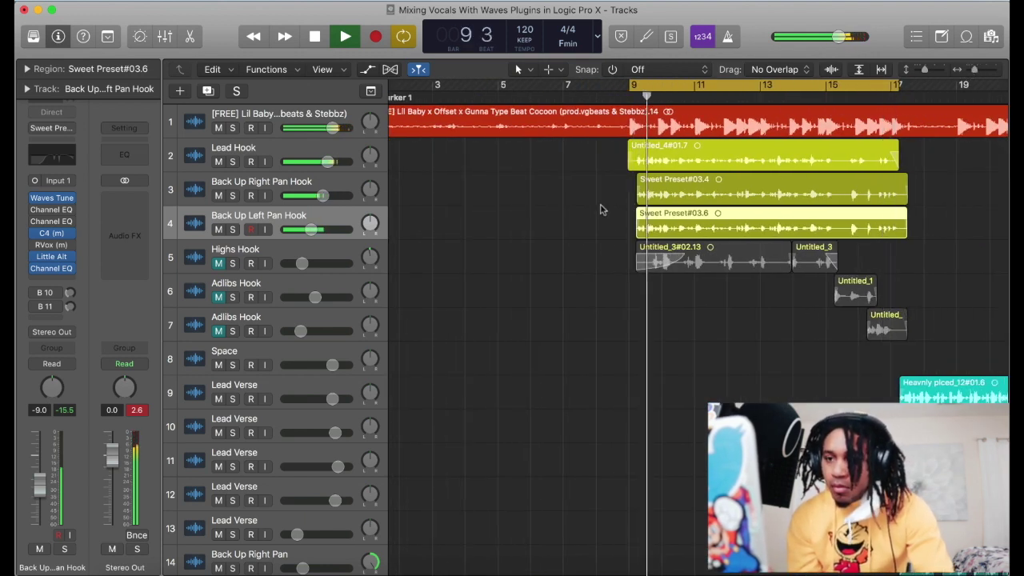
left_click_drag(312, 230, 303, 231)
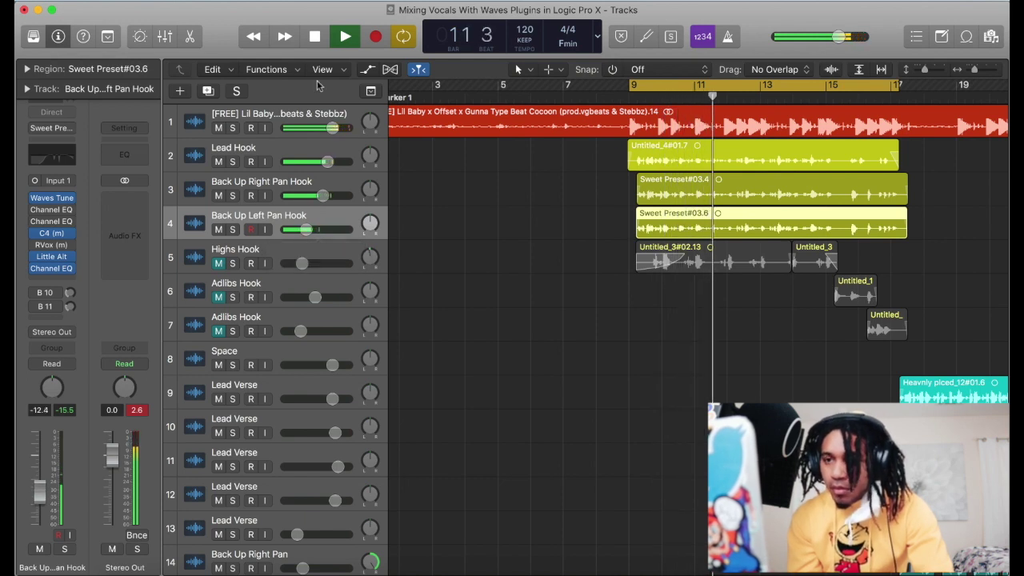
- Show track automation and choose Little AlterBoy's Bypass as the automation parameter for Back Up Left Pan Hook
left_click(367, 69)
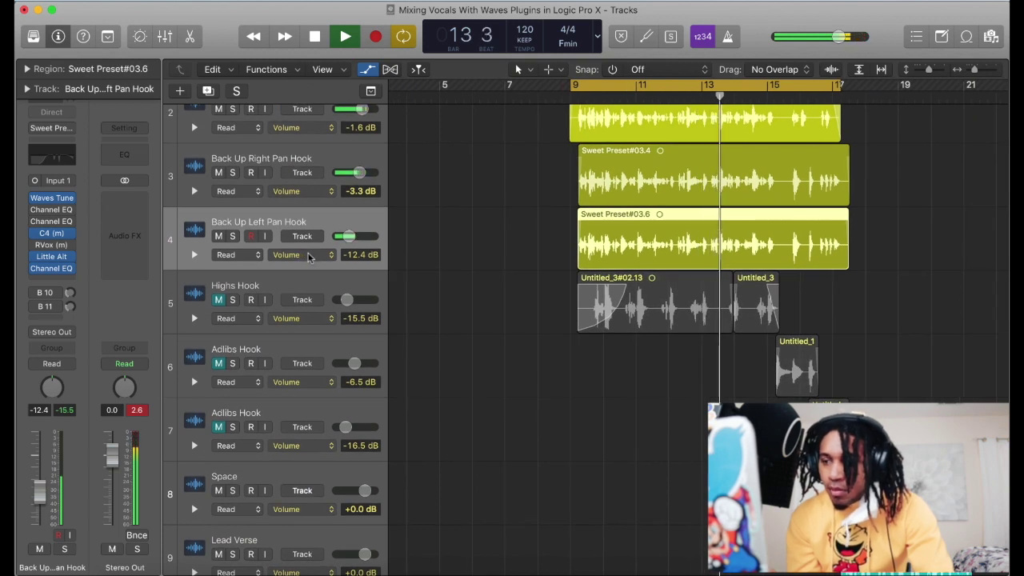
left_click(237, 255)
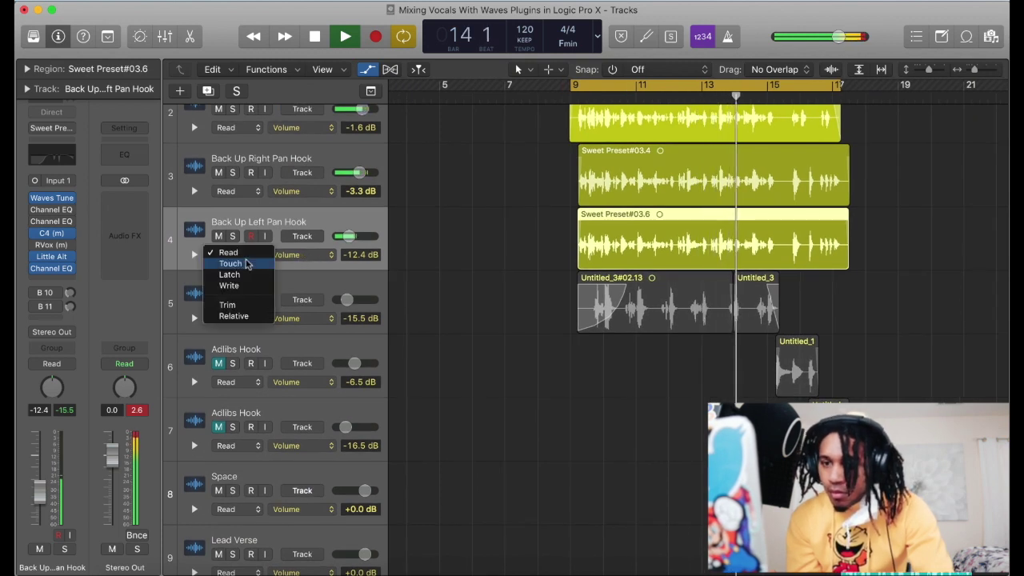
left_click(295, 271)
left_click(288, 255)
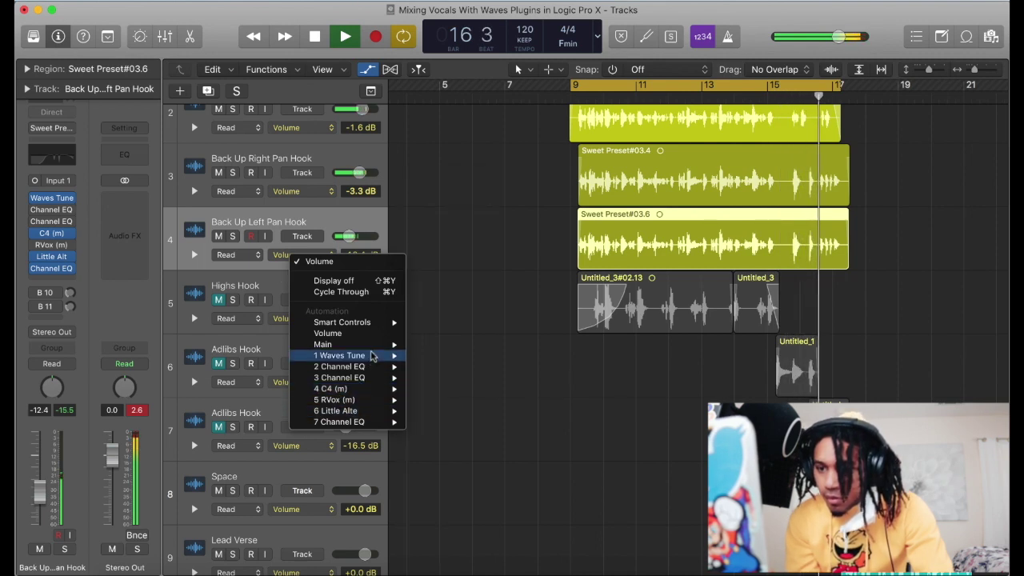
mouse_move(370, 411)
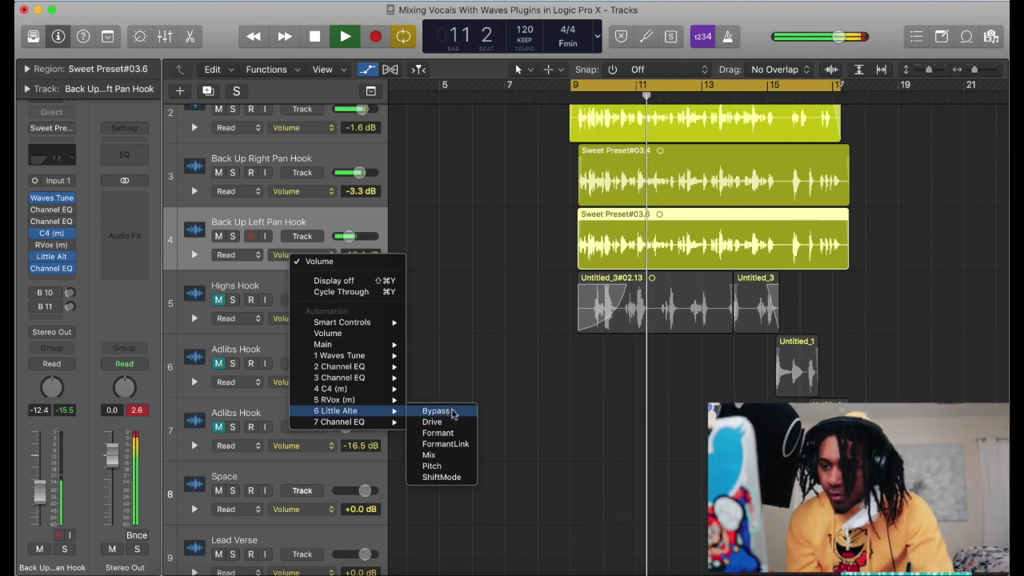
left_click(452, 411)
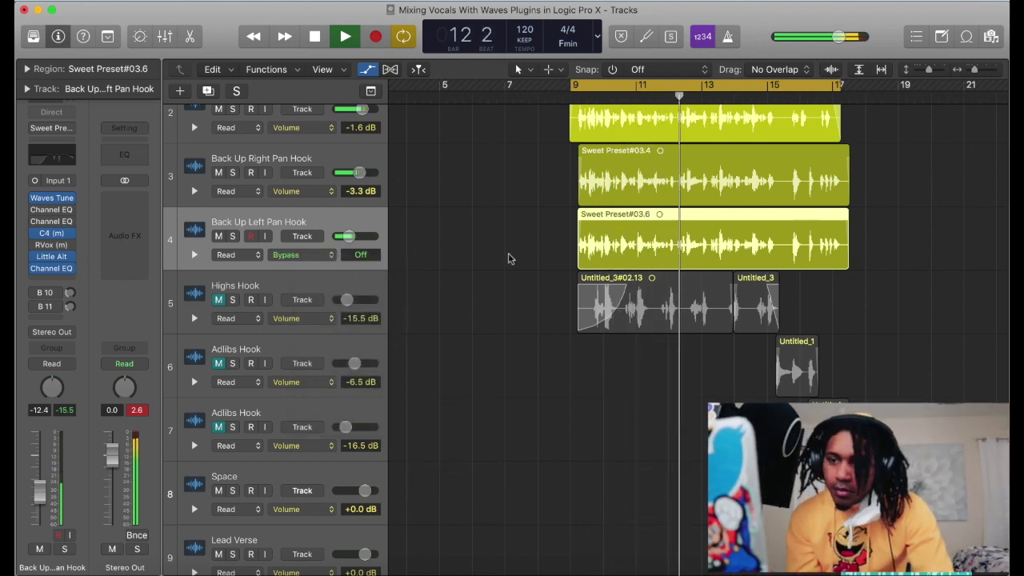
key("space")
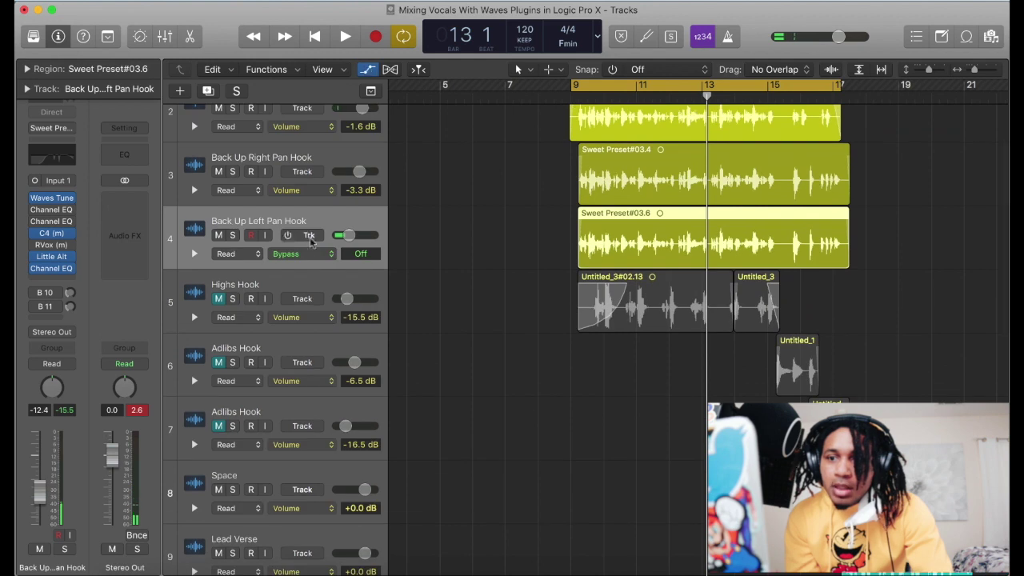
left_click(319, 253)
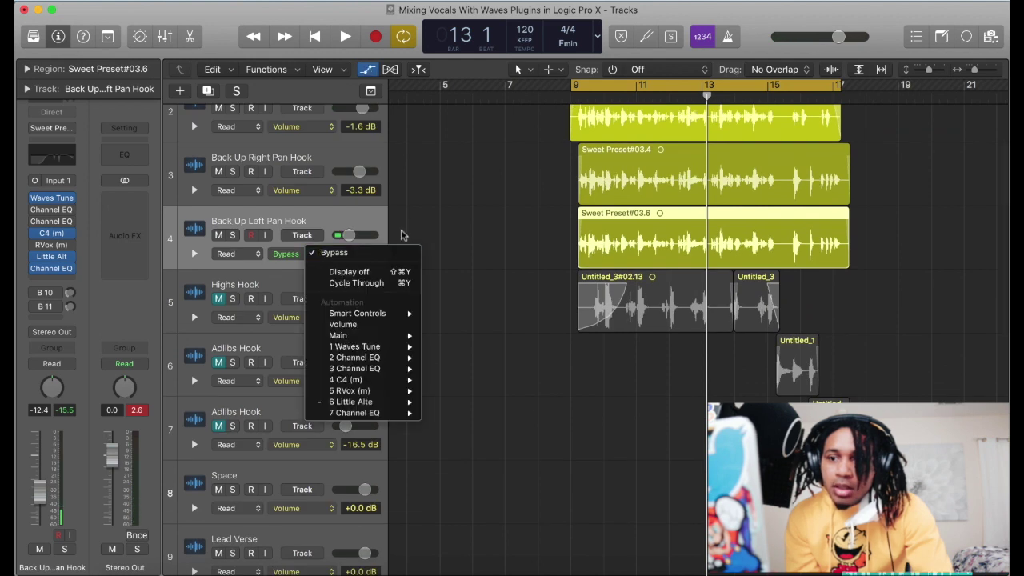
left_click(403, 232)
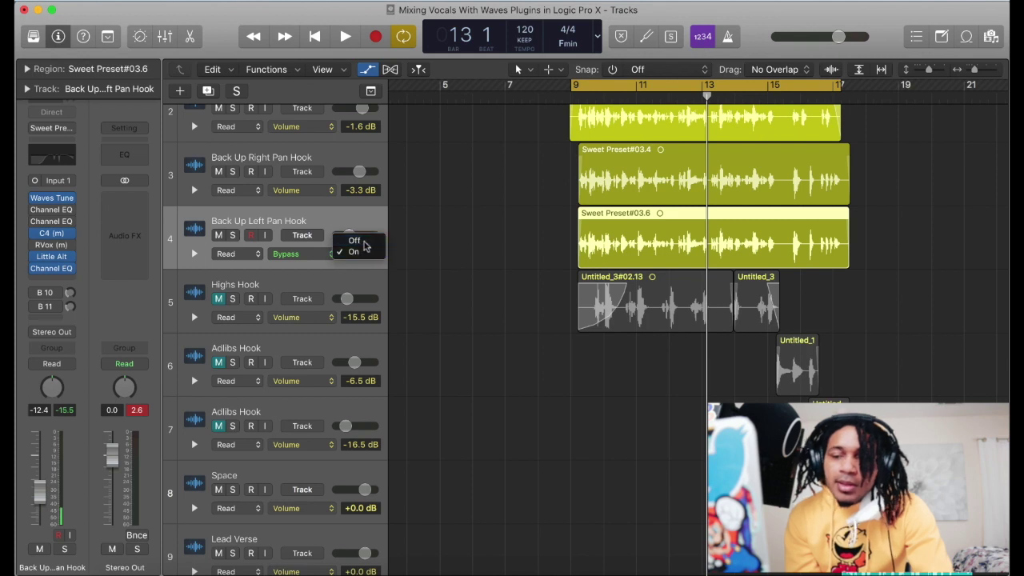
- Open the Back Up Left Pan Hook region in the audio track editor and show its automation there
double_click(606, 248)
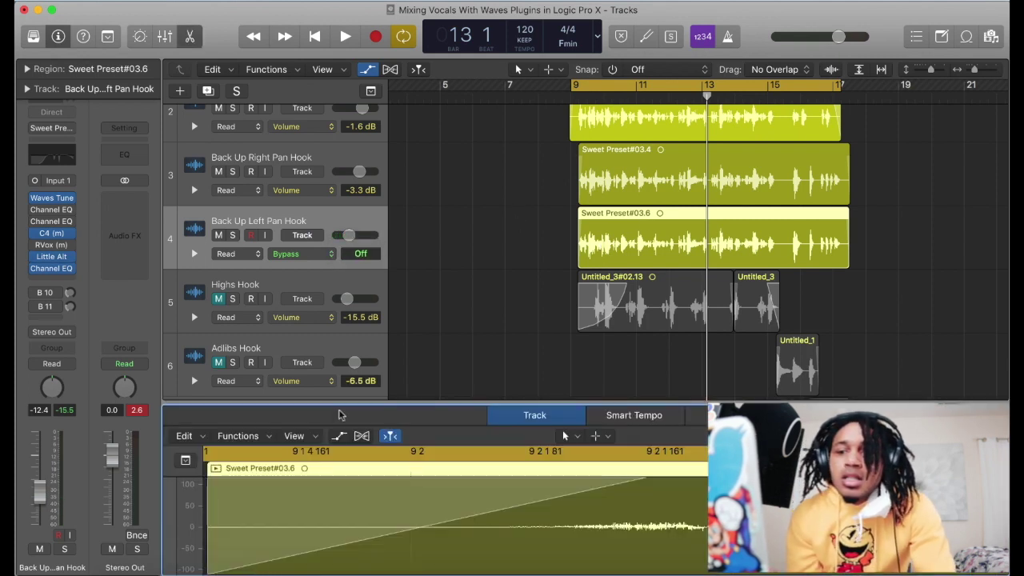
left_click(338, 437)
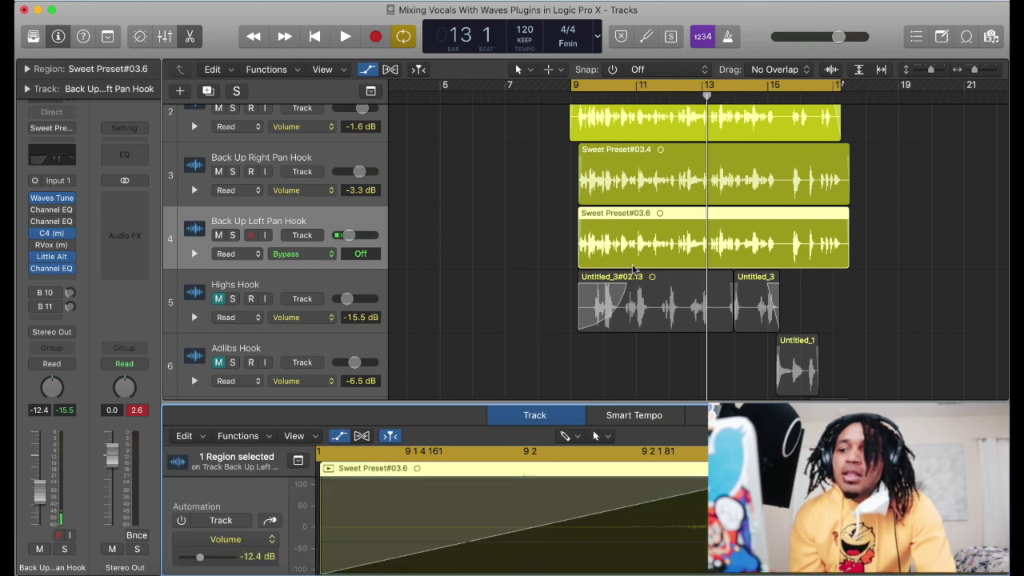
left_click(647, 221)
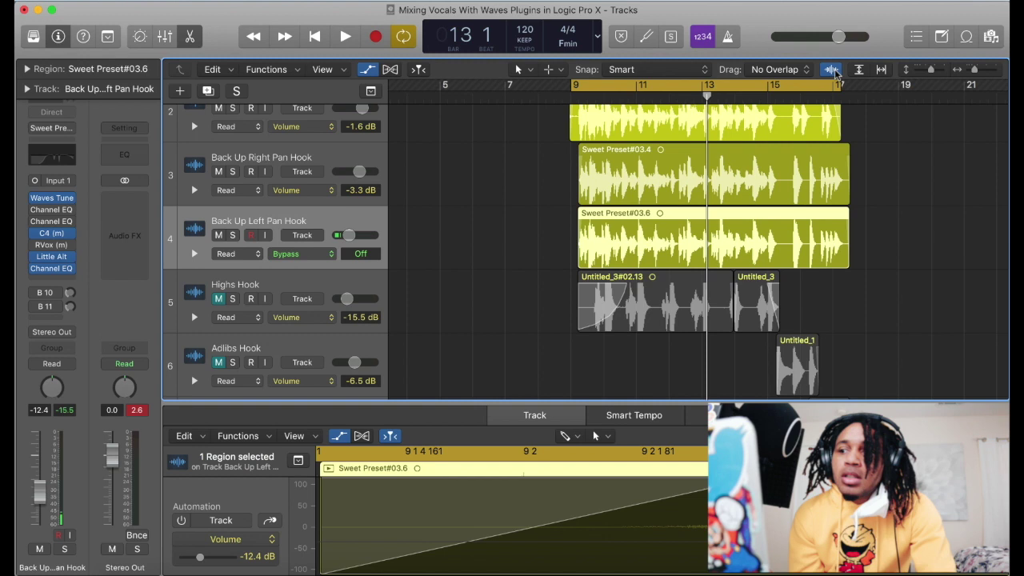
left_click(323, 70)
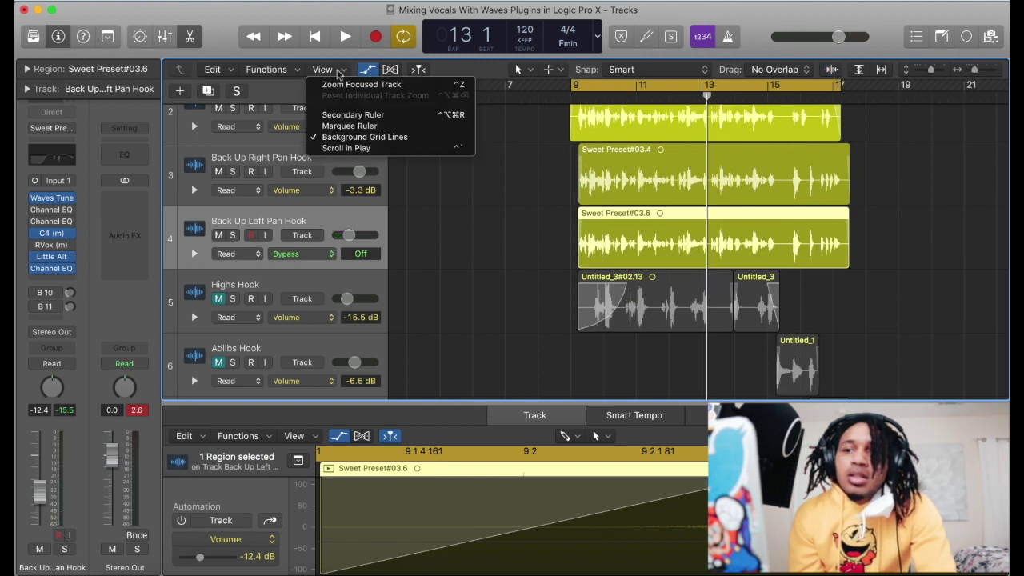
left_click(446, 230)
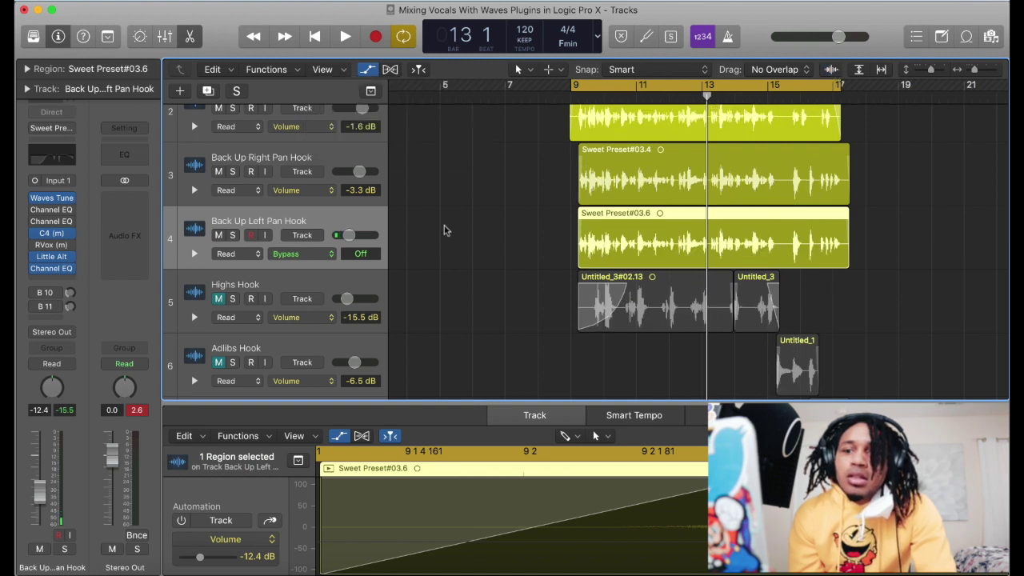
- Try an extra automation lane for Back Up Left Pan Hook showing Little AlterBoy's Bypass, with another lane added beneath it
left_click(194, 254)
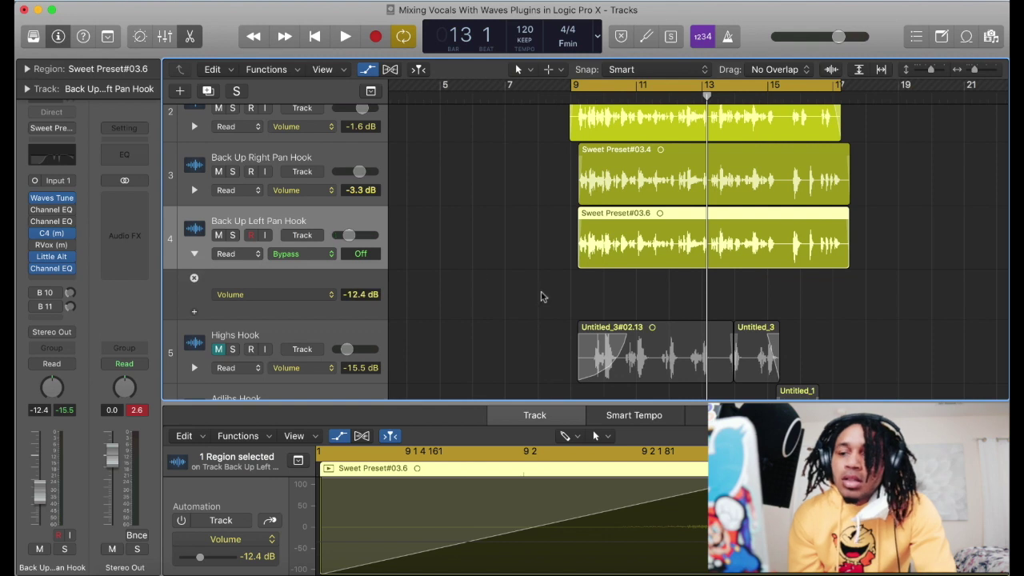
left_click(311, 303)
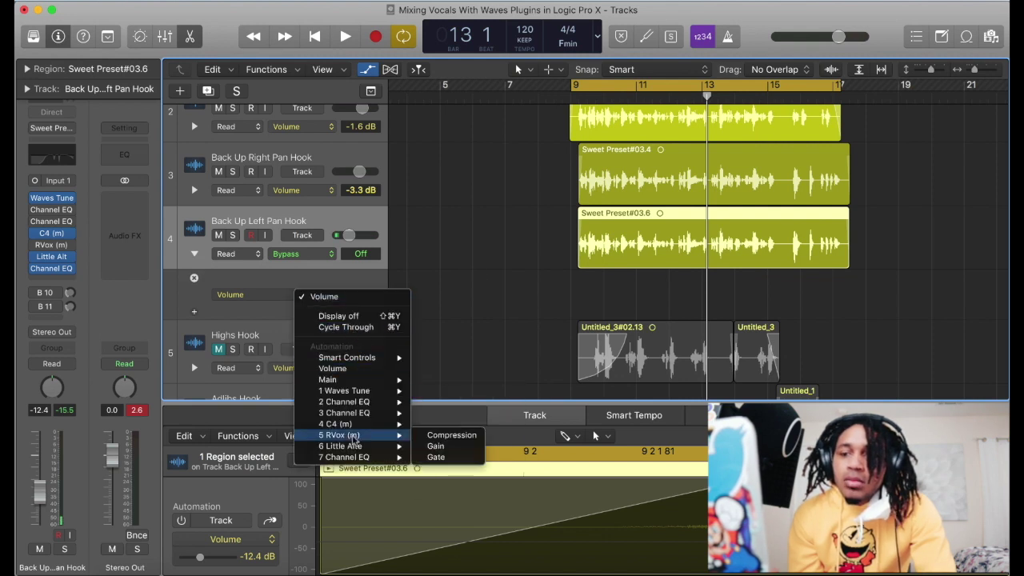
mouse_move(358, 449)
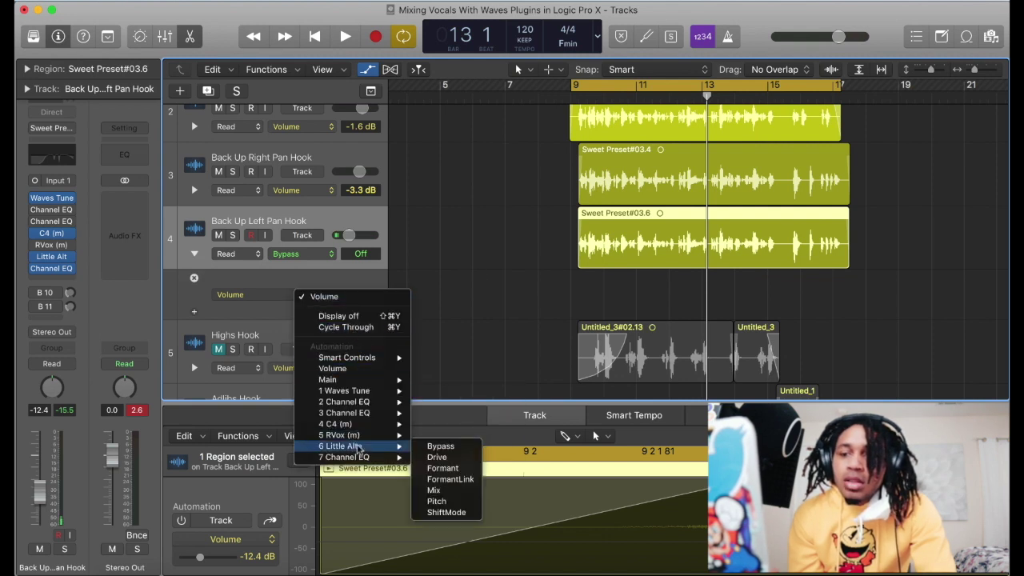
left_click(440, 446)
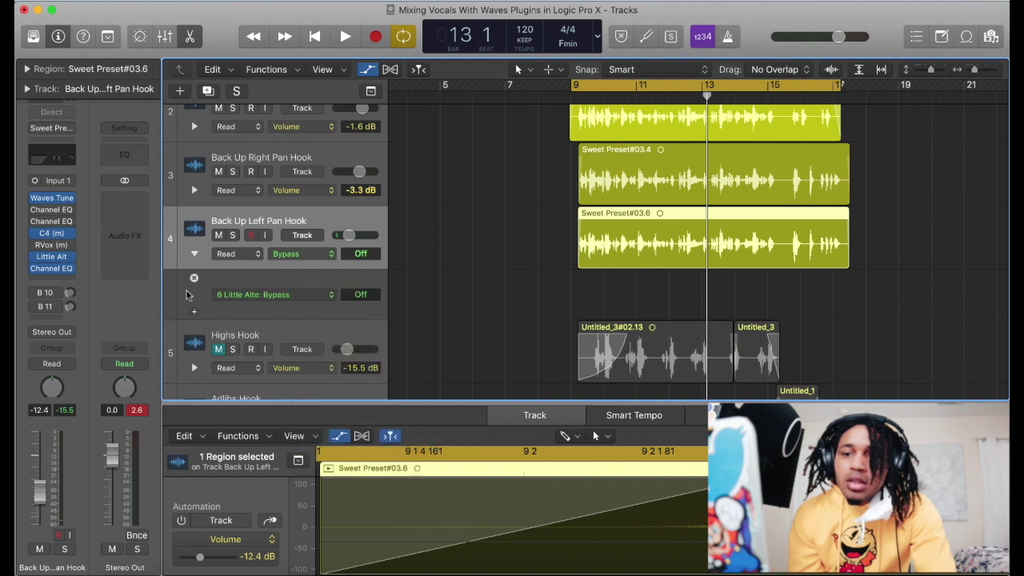
left_click(196, 313)
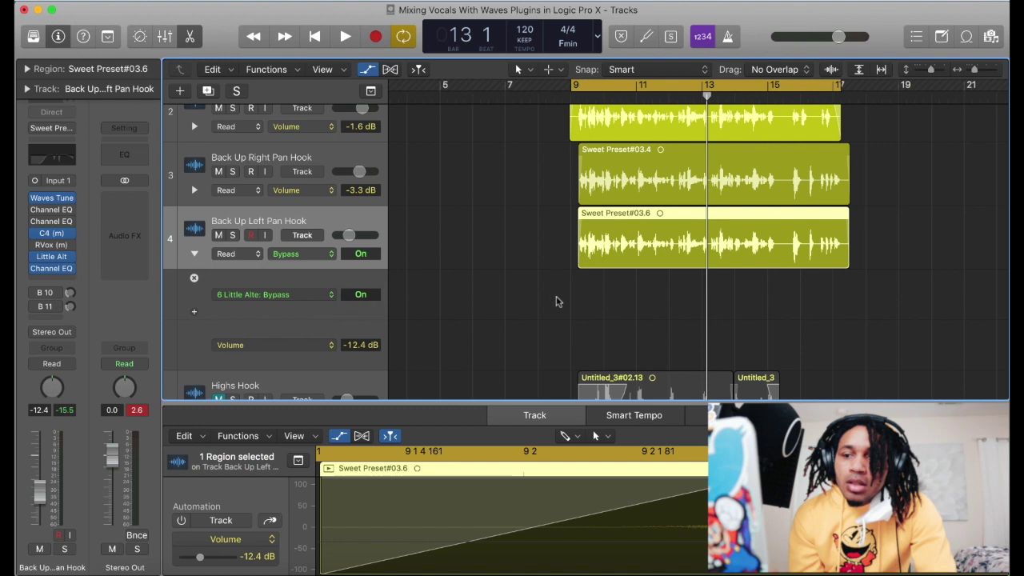
- Play the hook, enable track automation on Back Up Left Pan Hook and hide its extra automation lanes
left_click(628, 292)
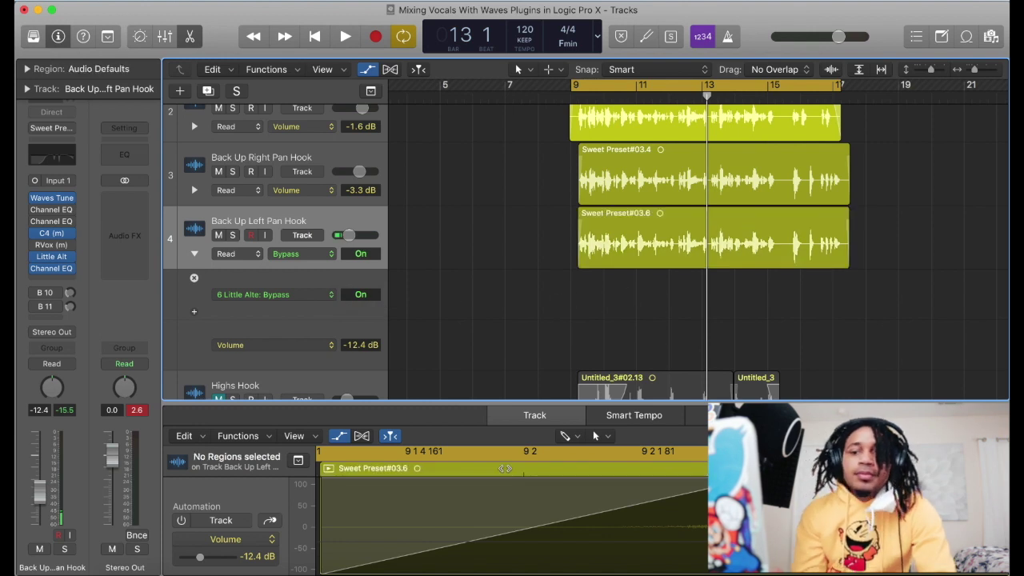
key("space")
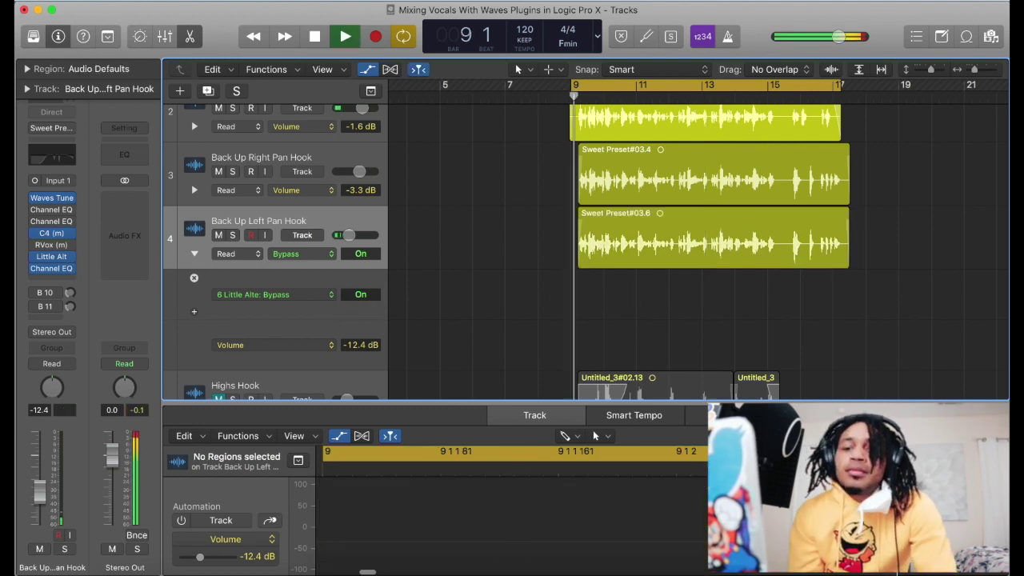
left_click(179, 522)
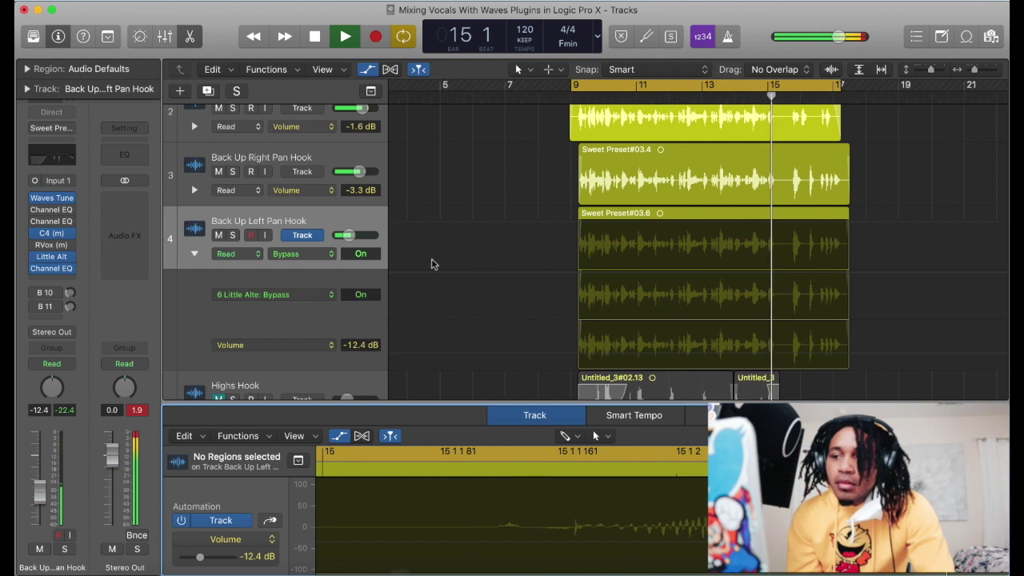
left_click(194, 277)
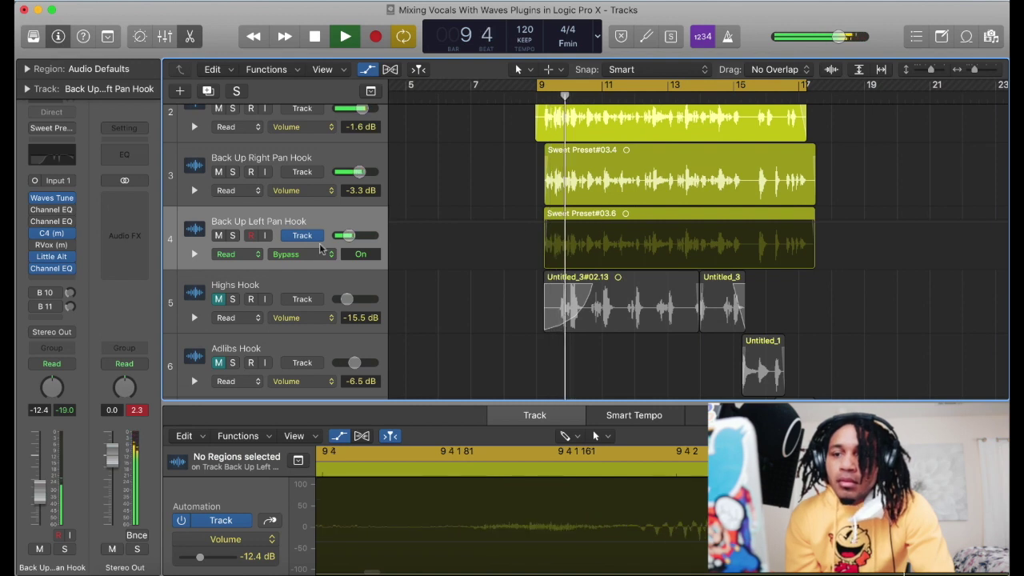
- Compare the Off and On values of Back Up Left Pan Hook's Bypass parameter during playback, ending on On
left_click(367, 254)
left_click(360, 240)
left_click(365, 255)
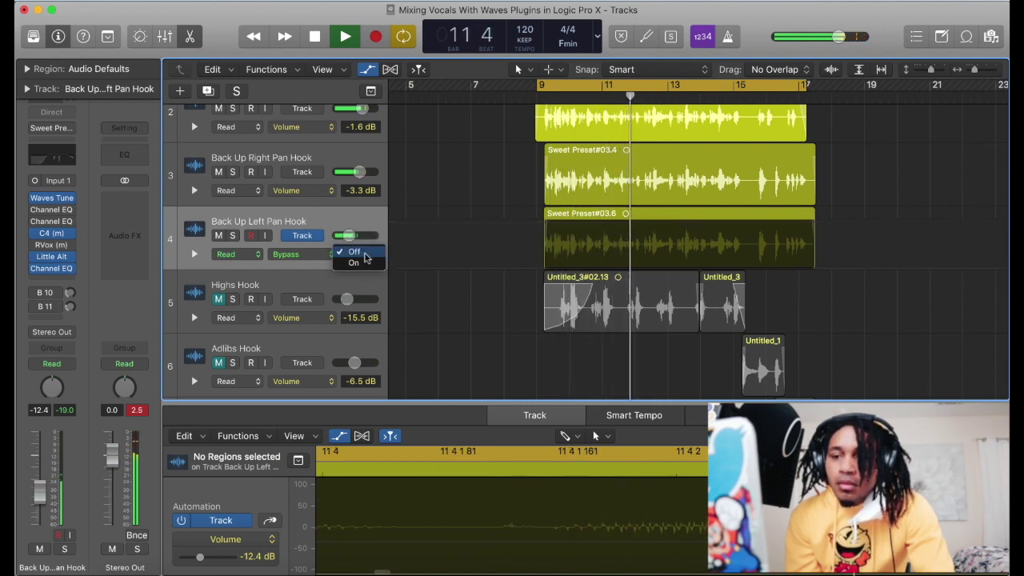
left_click(366, 267)
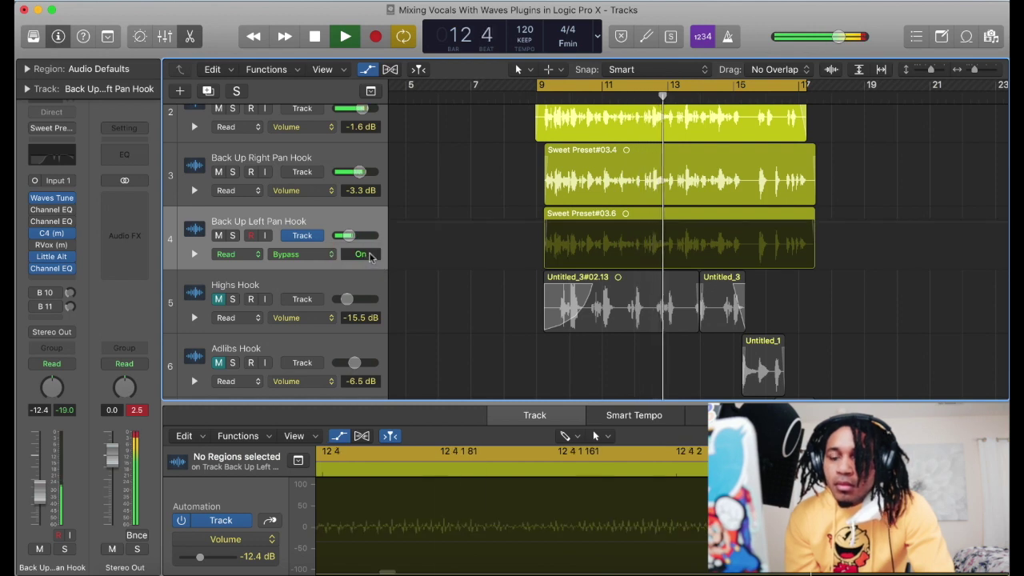
left_click(296, 254)
left_click(388, 250)
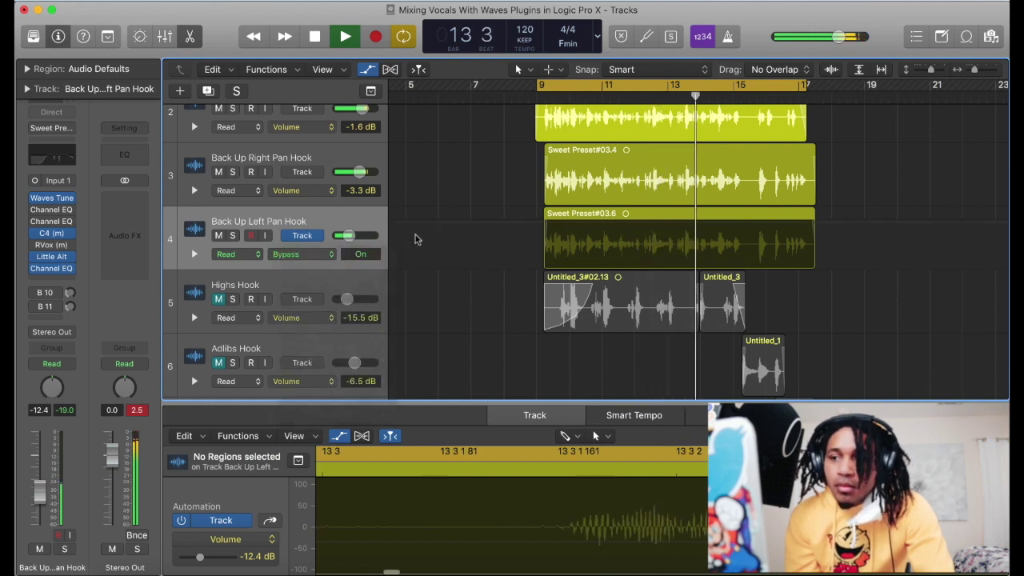
- Place a Bypass automation point with the value On at the start of the Back Up Left Pan Hook region
left_click(549, 224)
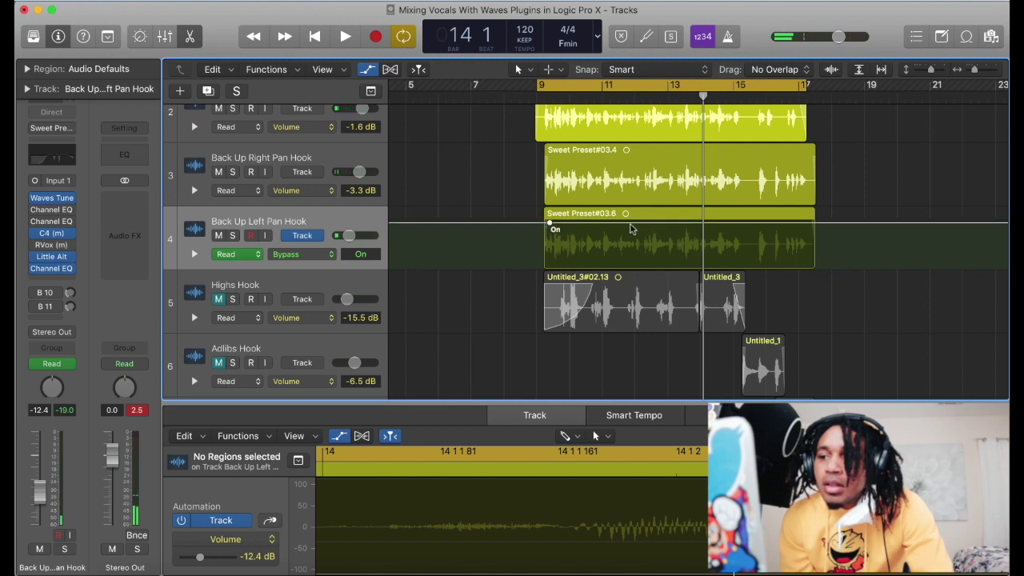
left_click(549, 224)
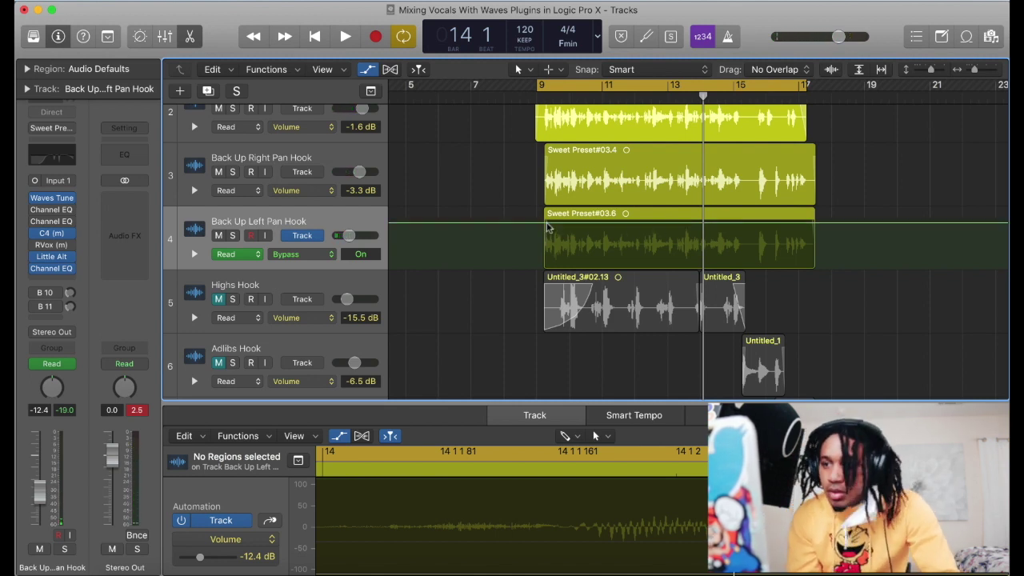
left_click_drag(980, 72, 984, 73)
scroll(717, 241, "left", 4)
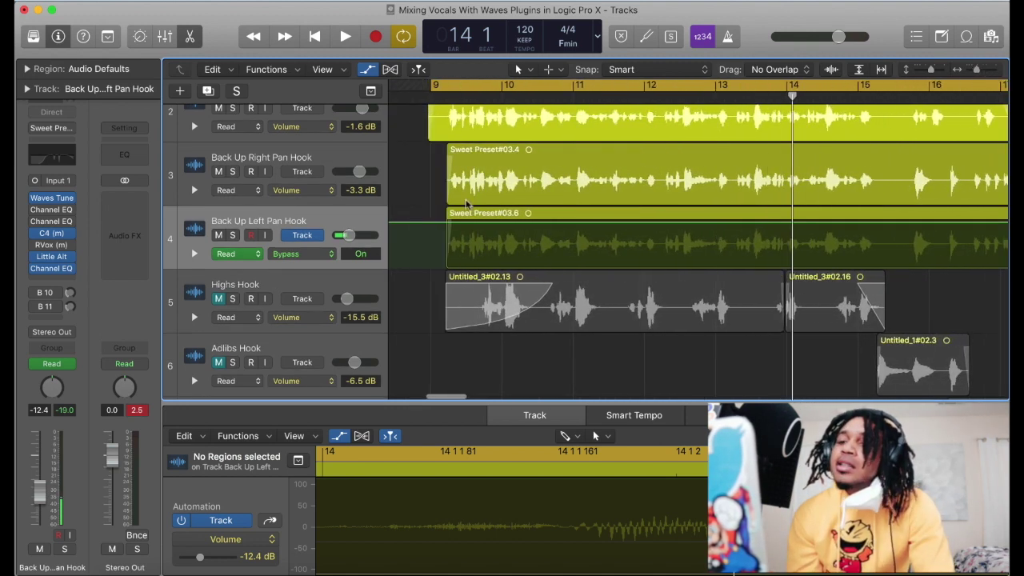
left_click(446, 224)
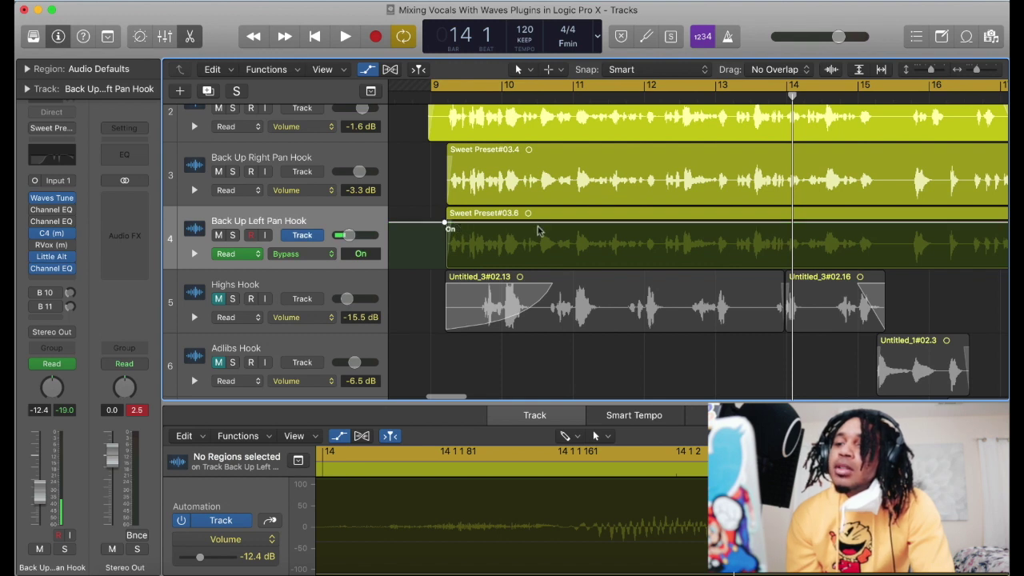
- Turn off Snap to Grid and place two On points in the Bypass automation, at about bar 11 and mid-bar 11
left_click(632, 72)
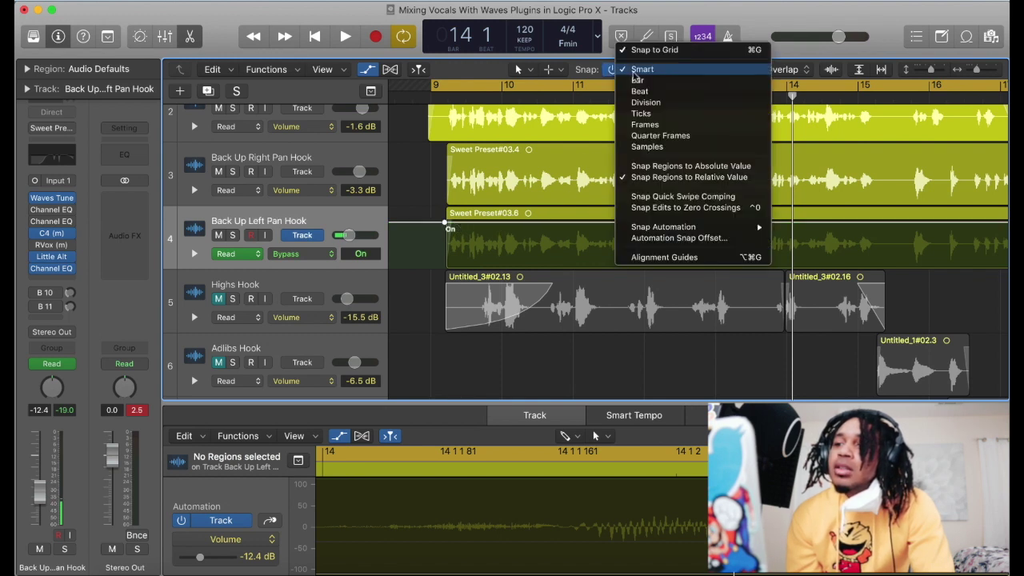
left_click(654, 53)
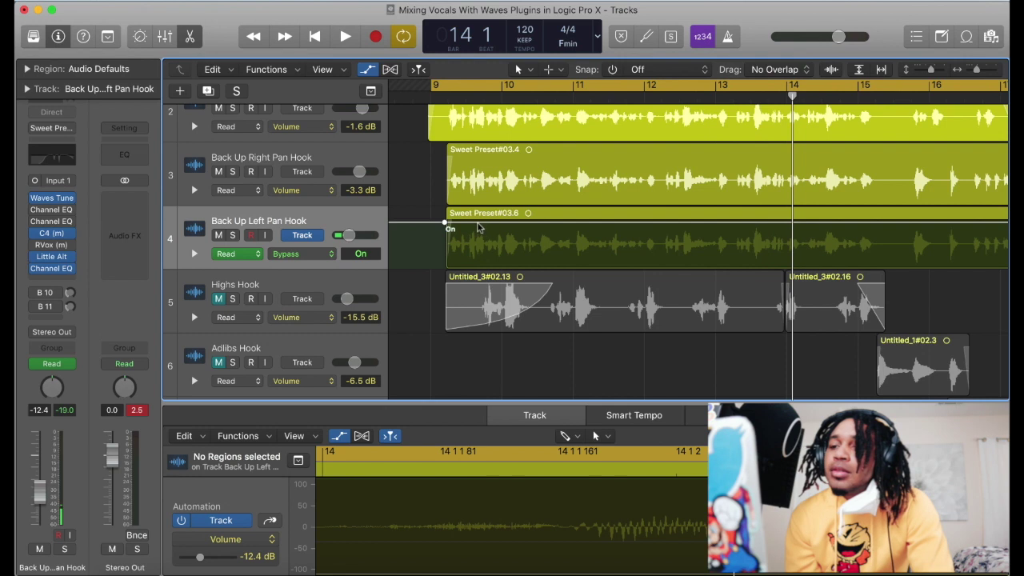
key("space")
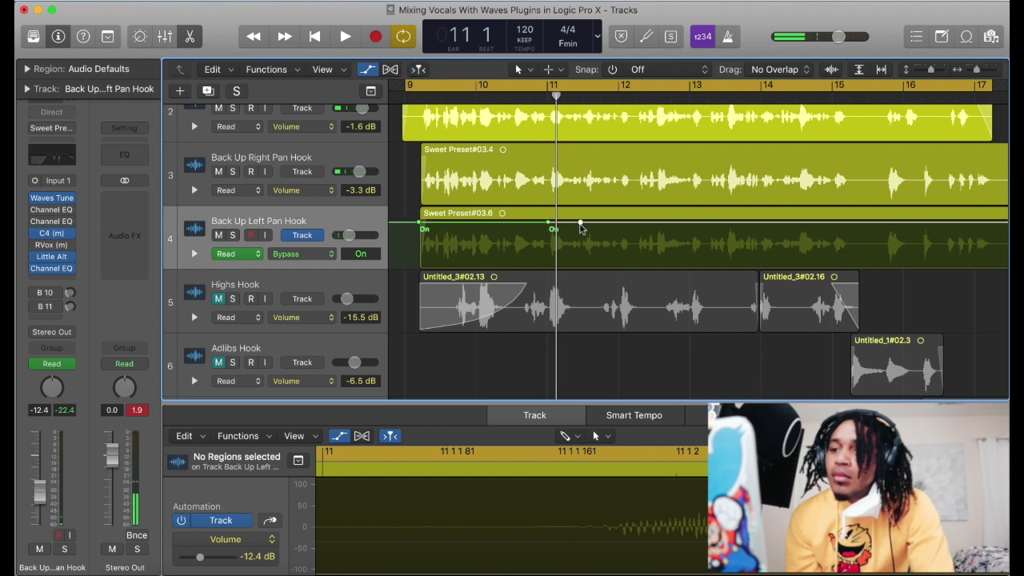
- Try setting Bypass to Off from the region's start, listen from bar 9, and undo the change
left_click_drag(420, 223, 418, 268)
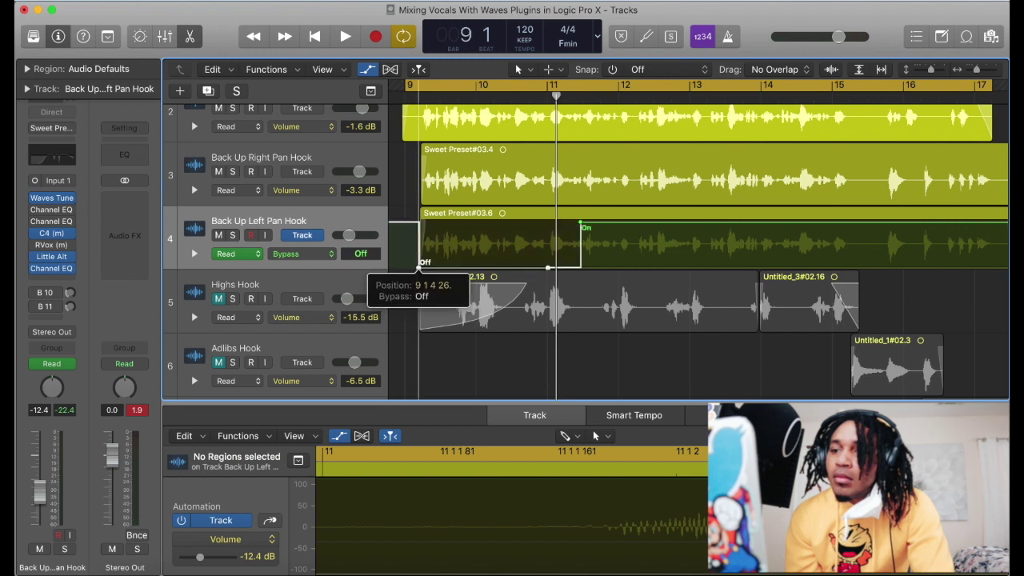
double_click(432, 98)
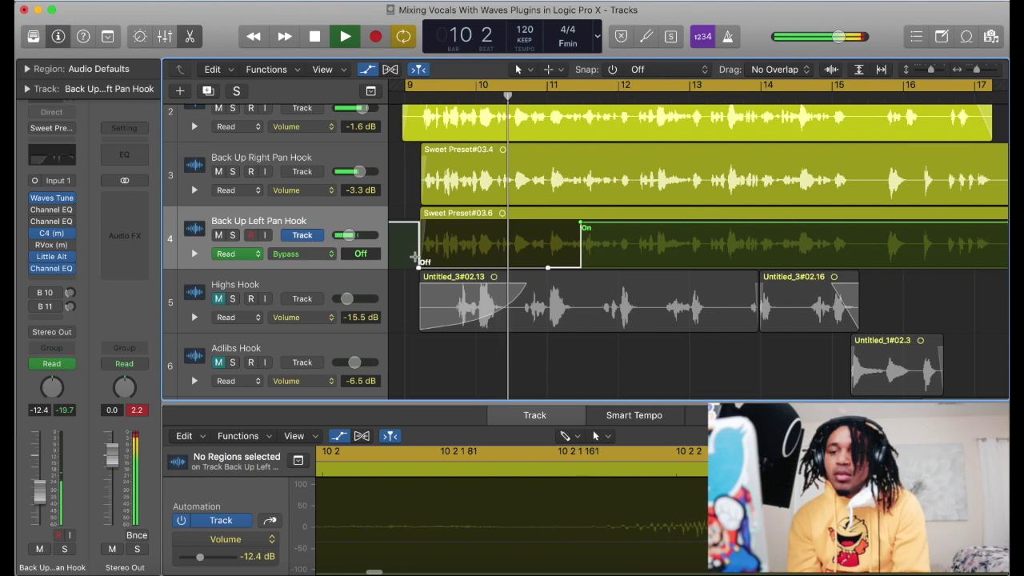
key("super+z")
- Set the Bypass automation to Off between the two points in bar 11, keeping On around them, and play it
key("space")
left_click_drag(561, 223, 582, 229)
key("space")
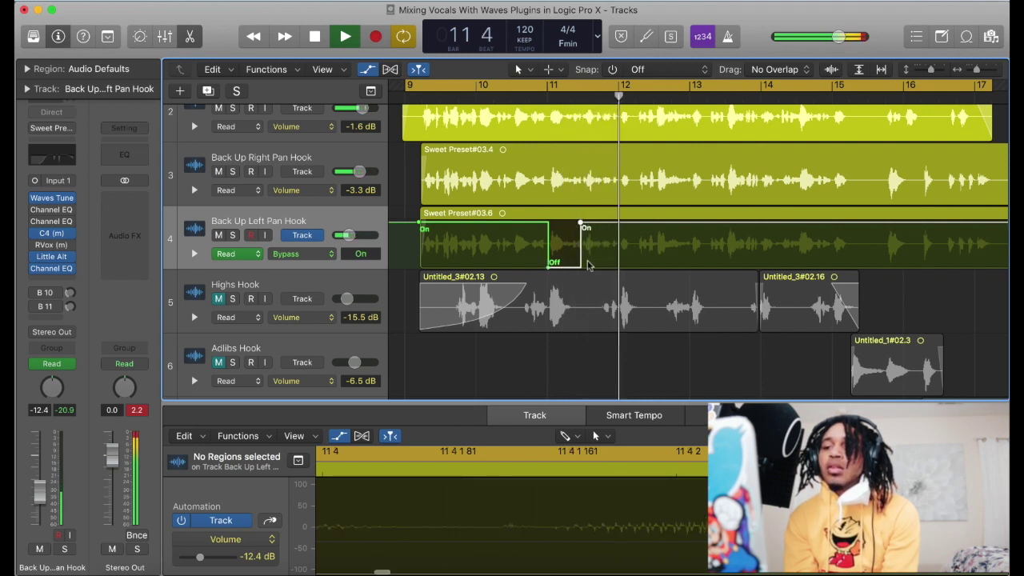
- Try starting the Bypass Off section earlier, about halfway through bar 10, and play from before the hook
left_click_drag(549, 262, 512, 265)
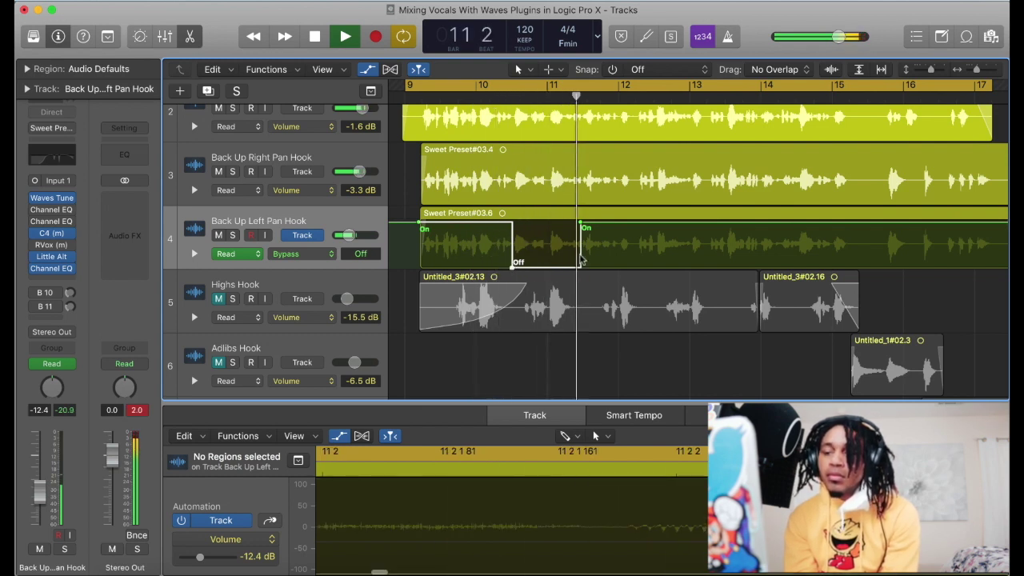
scroll(560, 259, "right", 3)
key("comma")
key("comma")
key("comma")
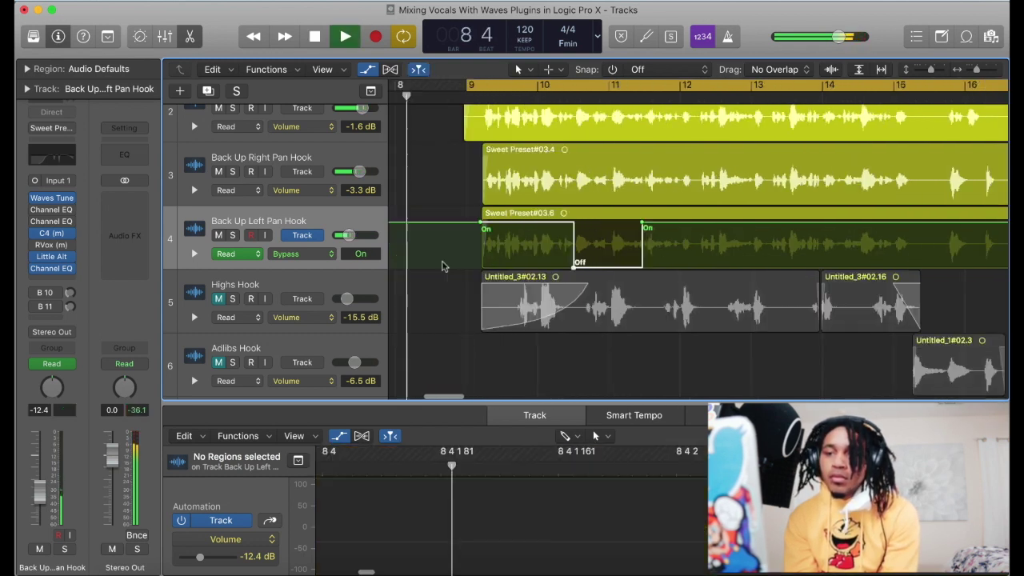
- Start the Bypass Off section at about bar 11 and extend its end to position 12 2 1 84
left_click_drag(512, 267, 549, 268)
left_click_drag(584, 228, 629, 224)
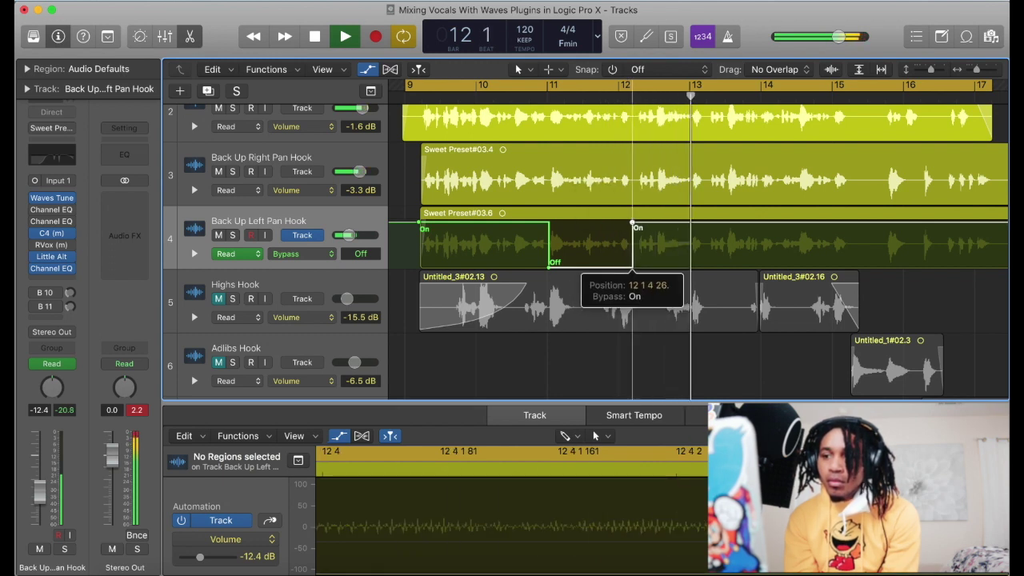
scroll(670, 258, "right", 2)
scroll(674, 263, "right", 1)
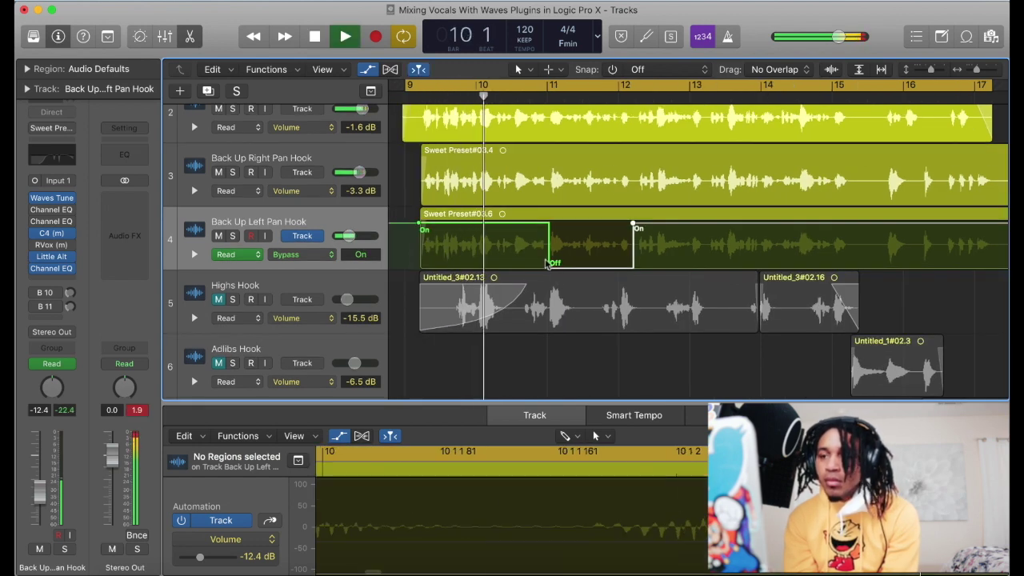
left_click_drag(634, 228, 640, 229)
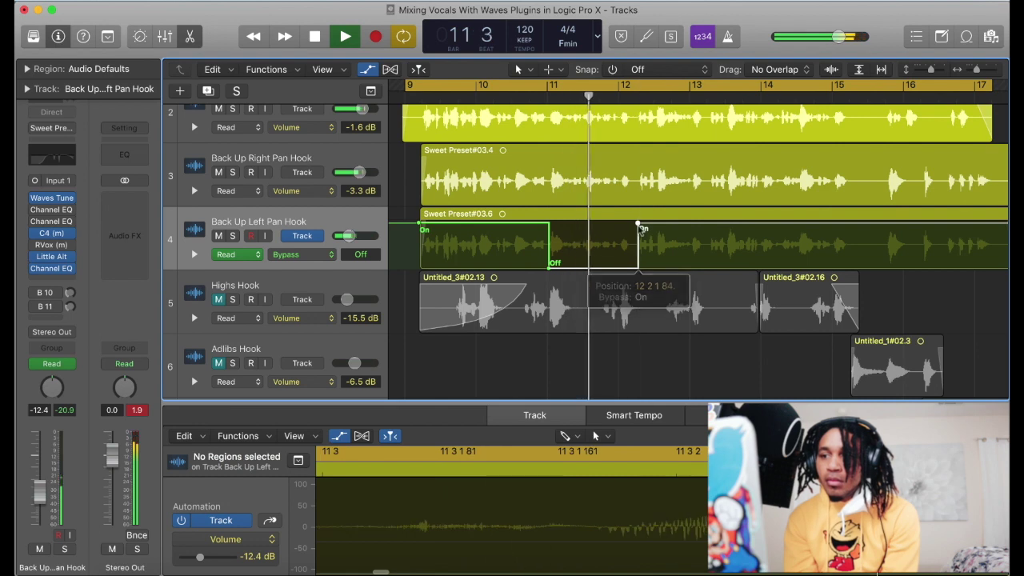
- Add a second Bypass Off section from just after bar 13 to just after bar 14, returning to On
left_click(709, 226)
left_click_drag(709, 226, 710, 265)
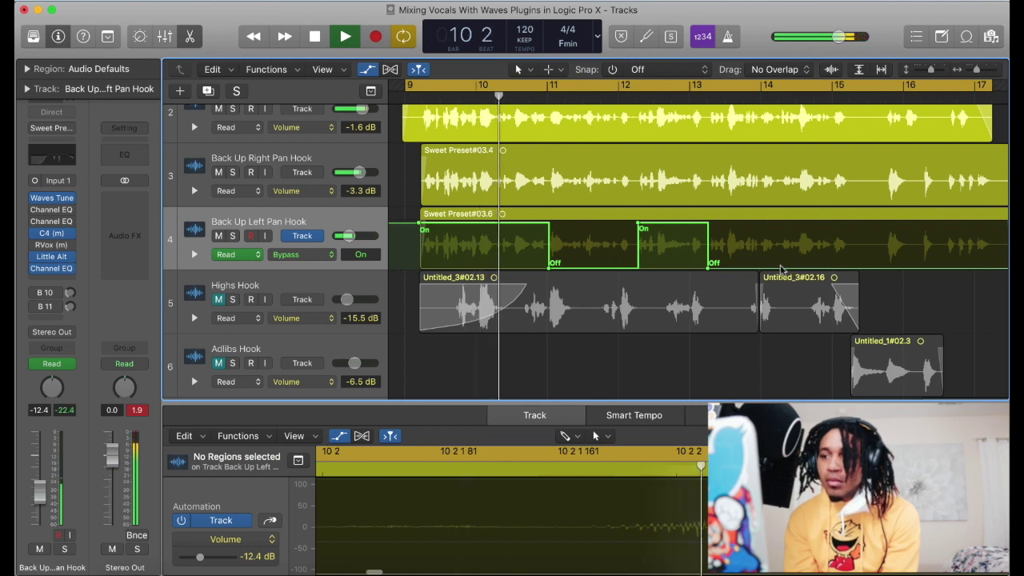
left_click_drag(782, 266, 781, 227)
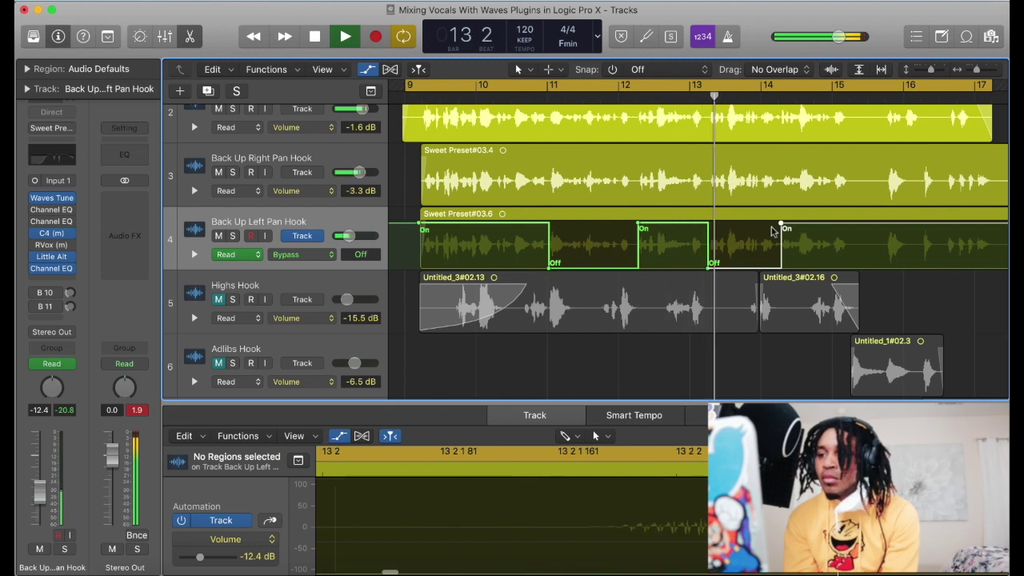
- Add a third Bypass Off section from about mid-bar 15 to mid-bar 16, returning to On
scroll(768, 280, "right", 5)
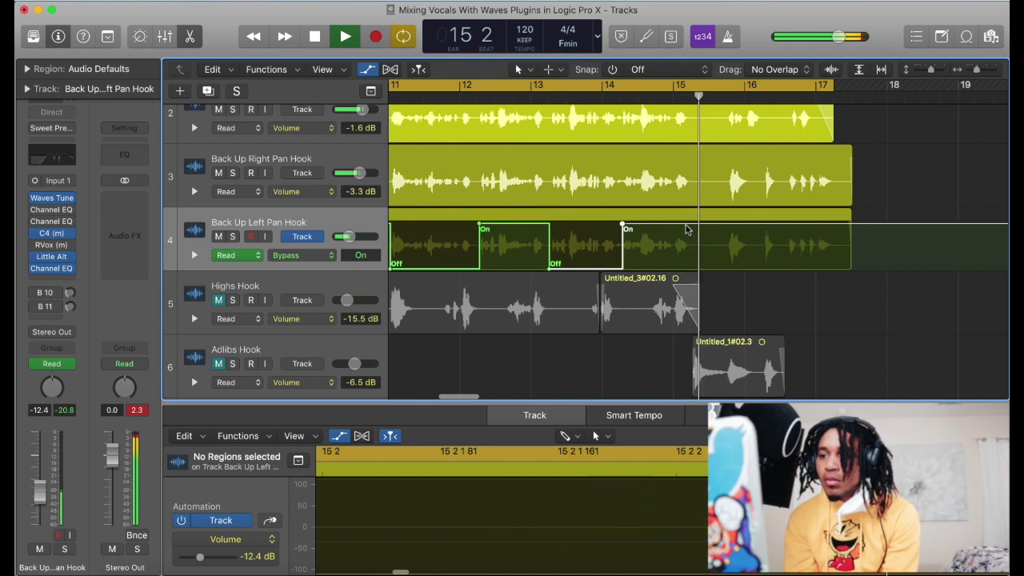
left_click(786, 226)
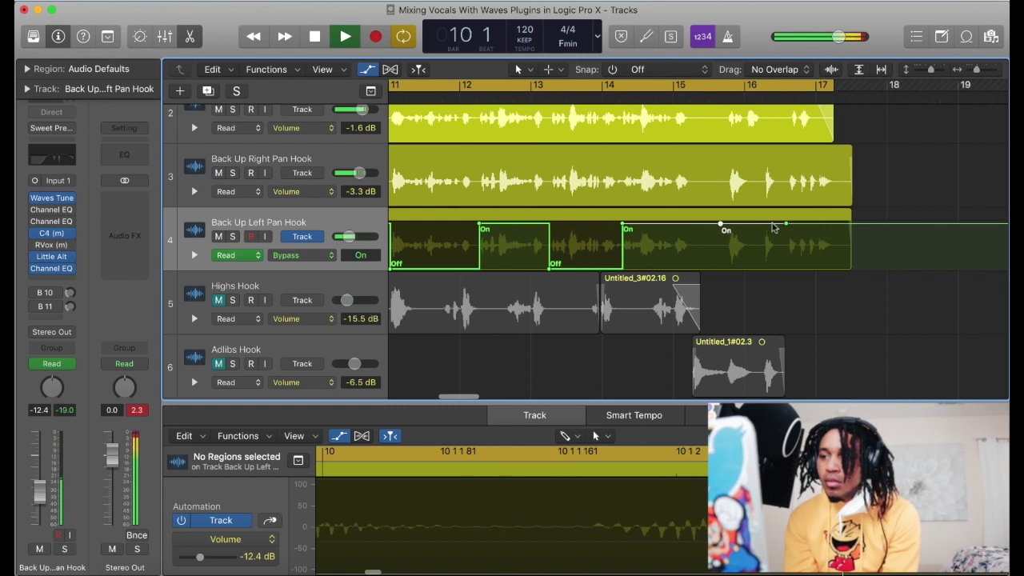
left_click_drag(768, 230, 741, 302)
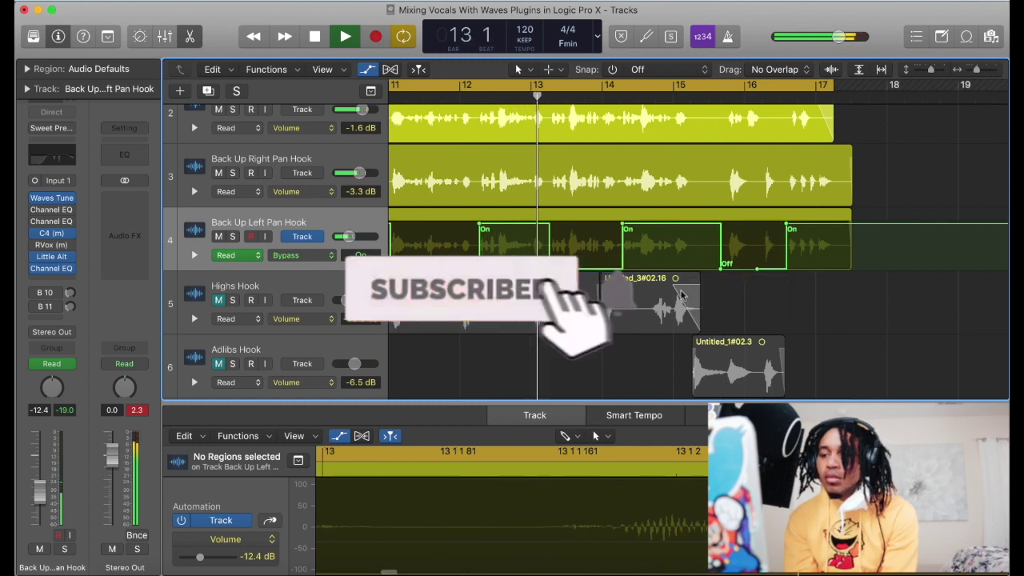
- Review the finished Bypass automation during playback and open the Channel EQ after Little AlterBoy on Back Up Left Pan Hook
scroll(683, 296, "left", 2)
scroll(682, 296, "left", 3)
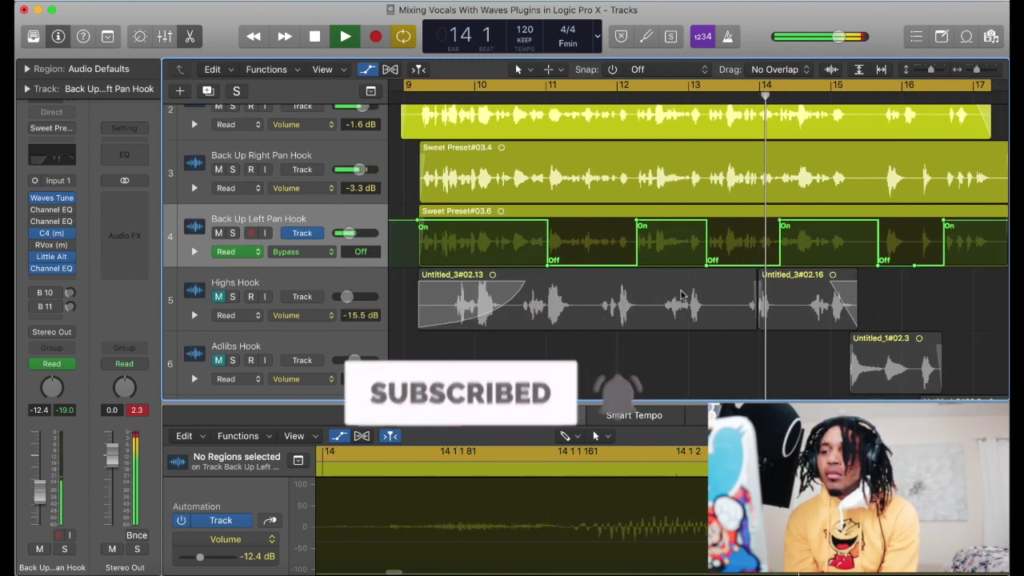
scroll(682, 296, "left", 1)
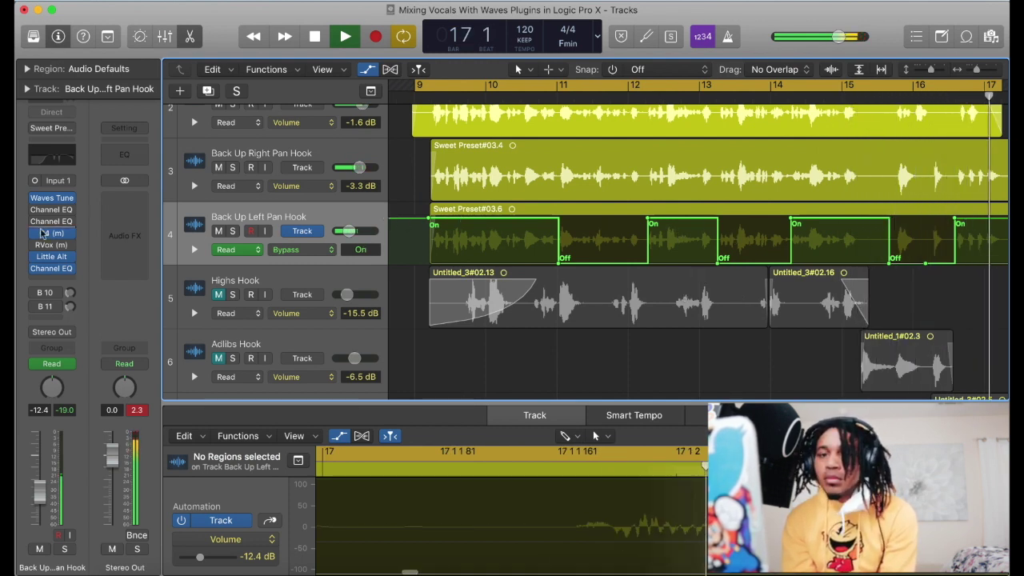
left_click(53, 271)
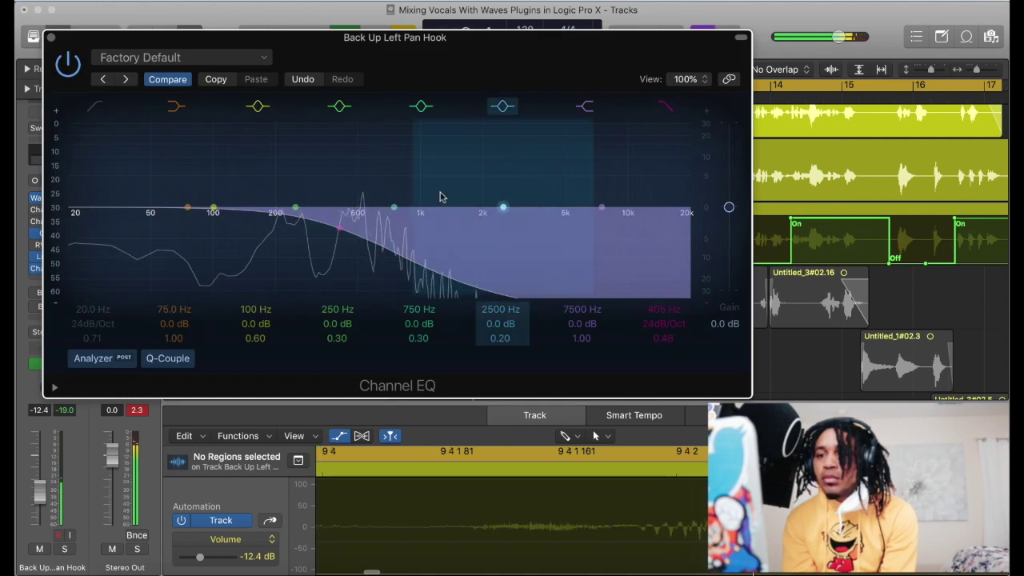
- Adjust the Channel EQ curve on Back Up Left Pan Hook and close the plug-in window
left_click_drag(415, 233, 479, 229)
left_click_drag(296, 207, 410, 201)
left_click(49, 37)
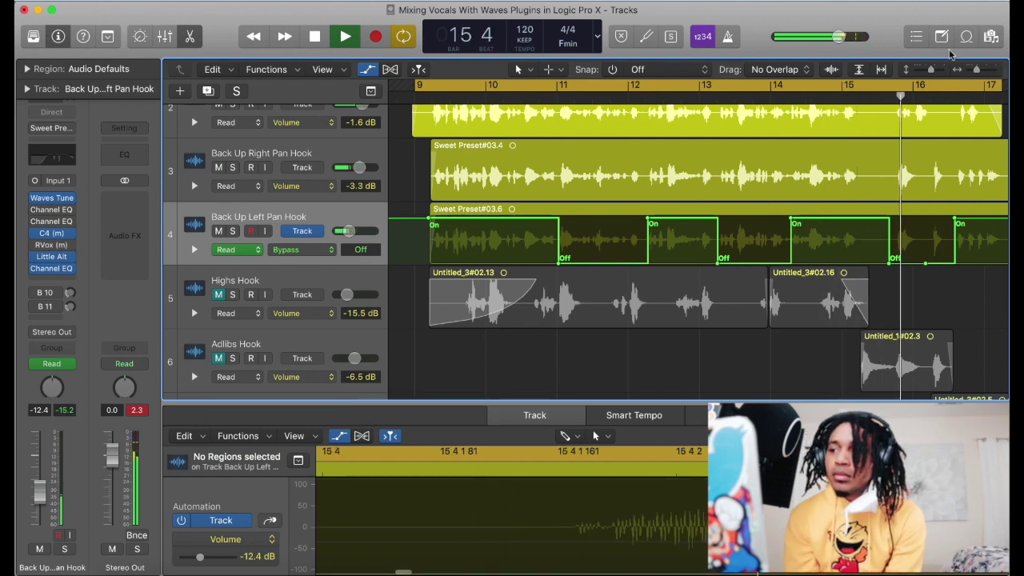
- Switch the automation parameter shown on Back Up Left Pan Hook from Little AlterBoy Bypass to Volume
left_click_drag(975, 69, 972, 70)
scroll(760, 214, "right", 1)
scroll(761, 217, "up", 3)
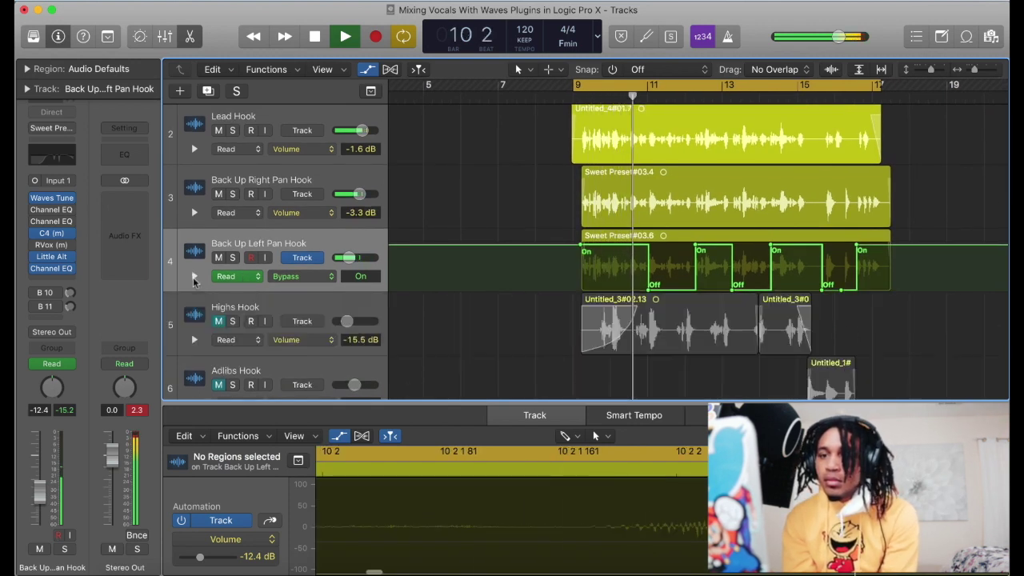
left_click(243, 277)
left_click(240, 276)
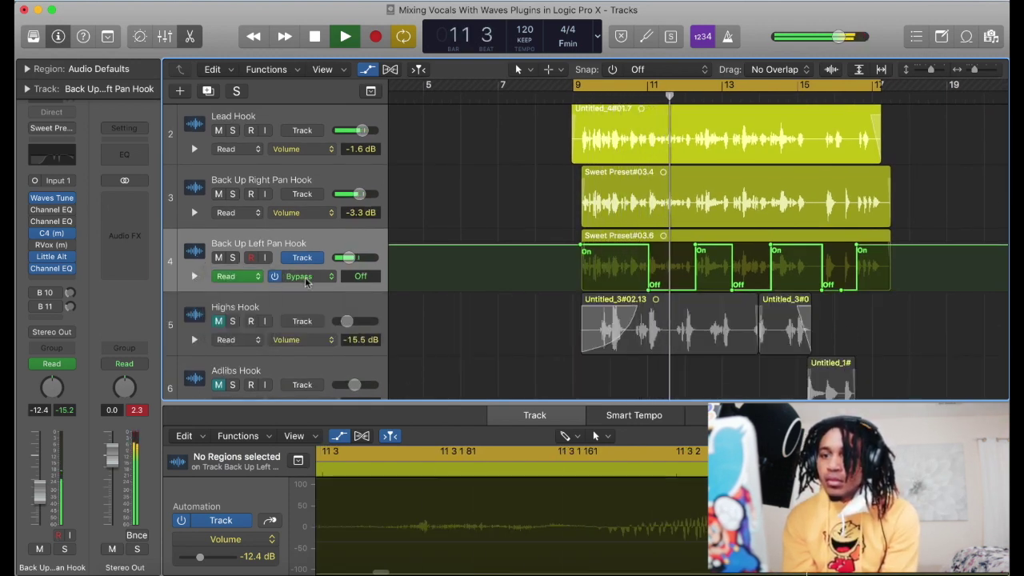
left_click(326, 276)
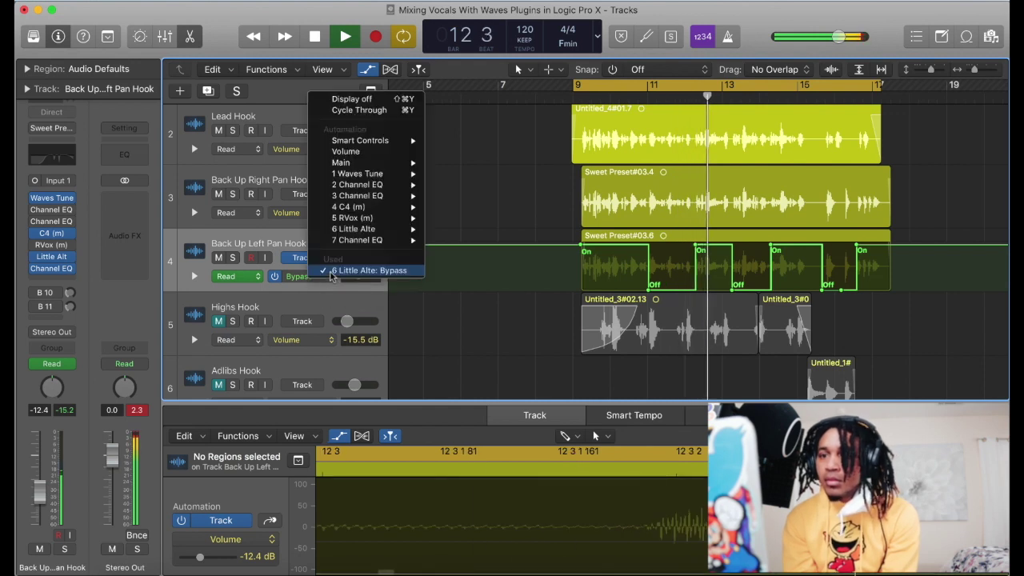
left_click(397, 152)
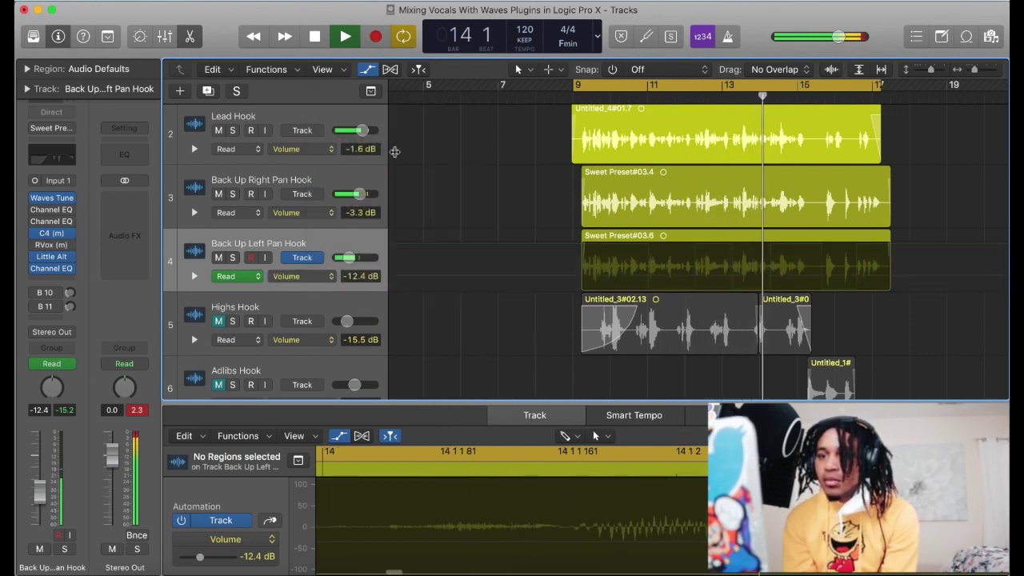
- Hide the automation lanes across the tracks and enlarge the height of the beat track
left_click(328, 243)
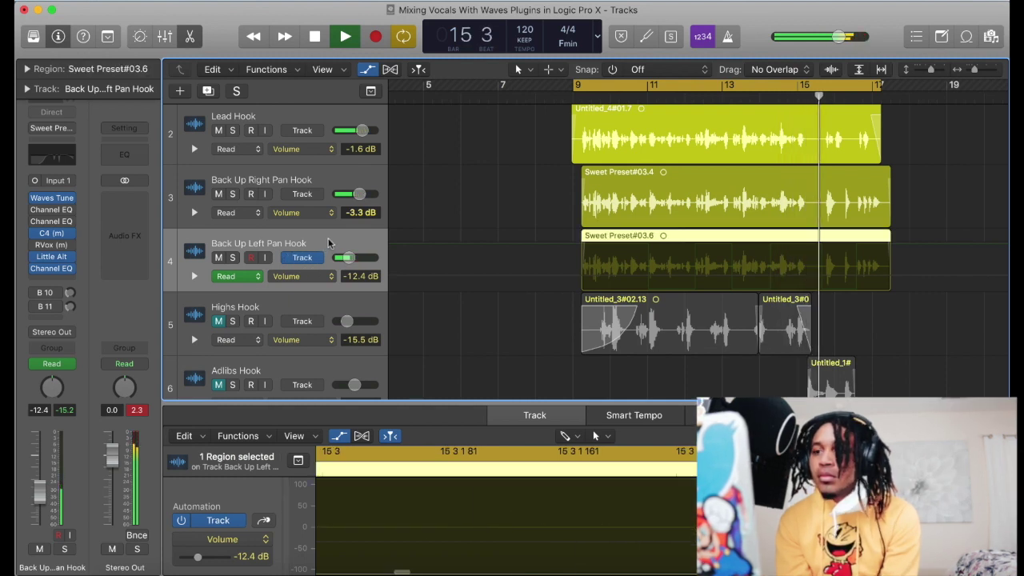
left_click(369, 70)
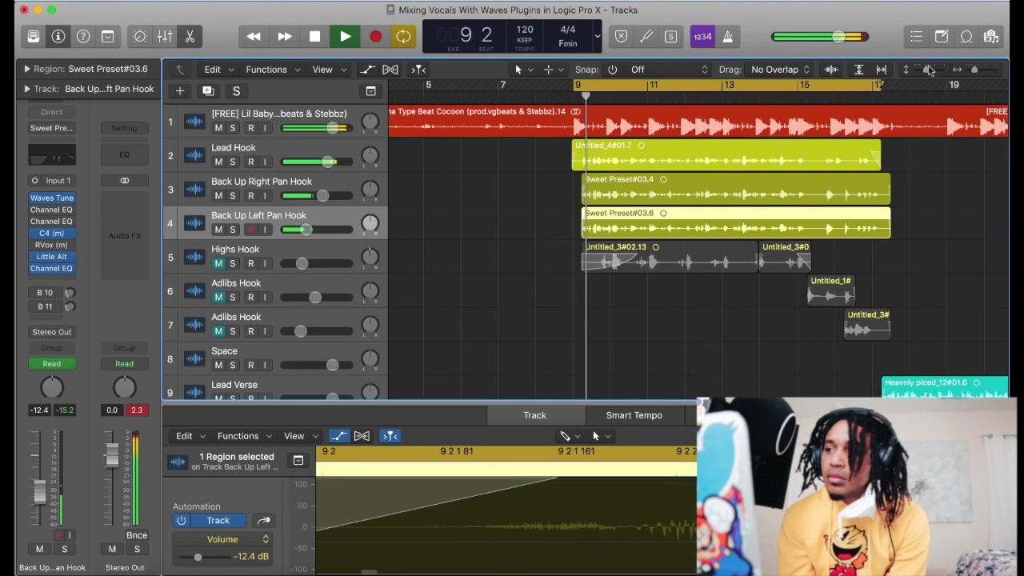
left_click_drag(926, 70, 930, 71)
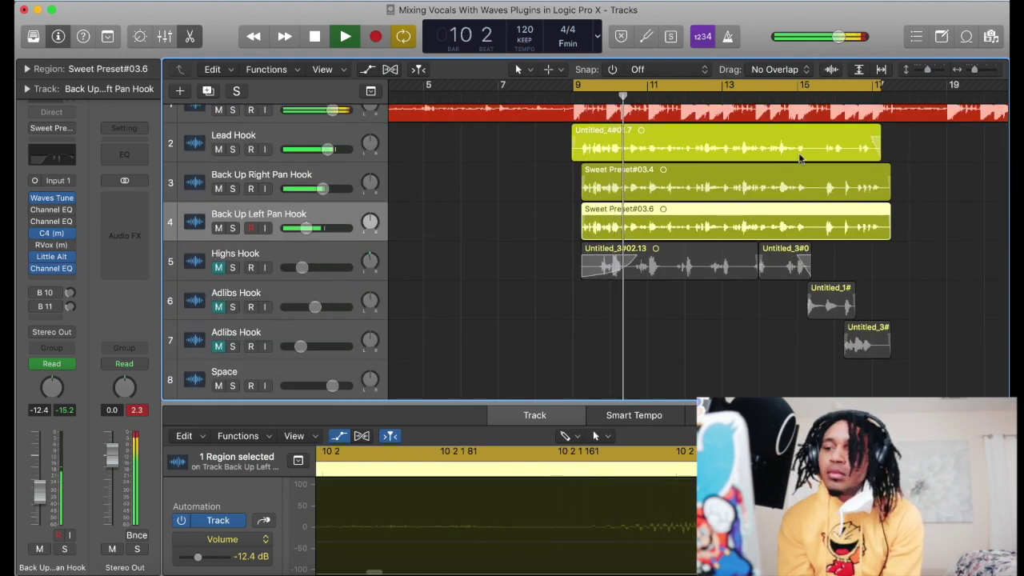
scroll(708, 232, "up", 2)
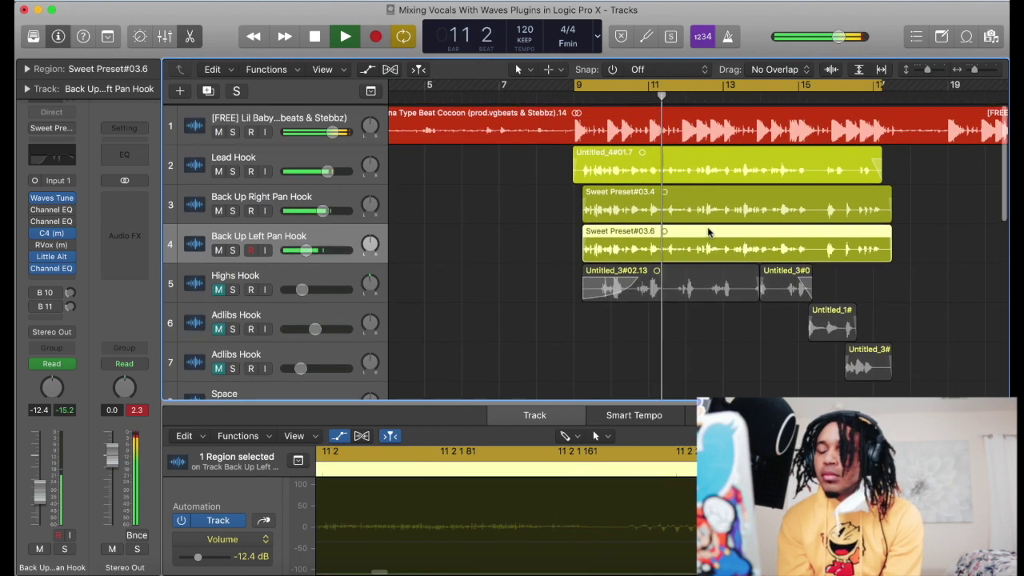
left_click(332, 193)
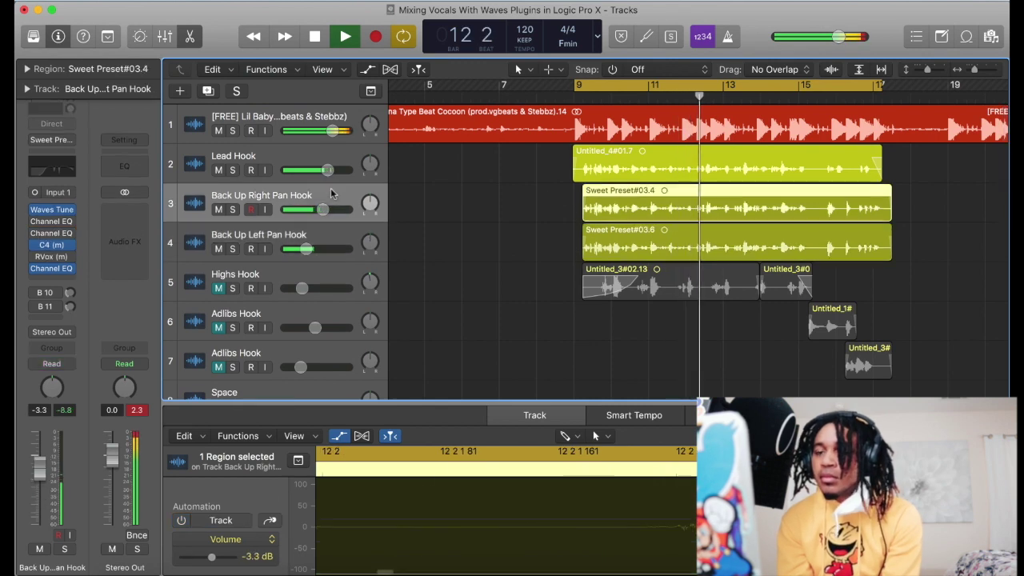
left_click(298, 294)
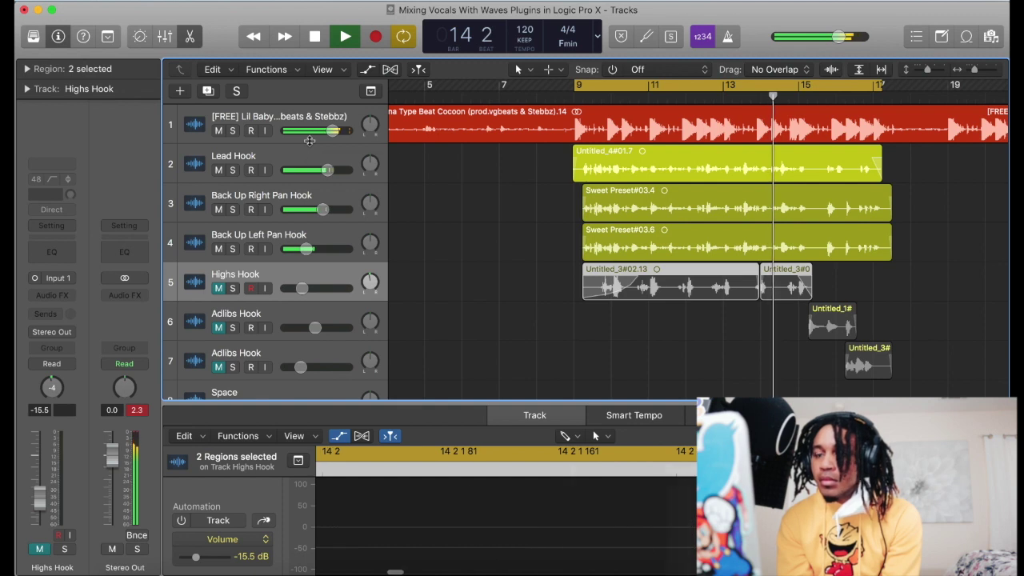
left_click_drag(310, 140, 310, 190)
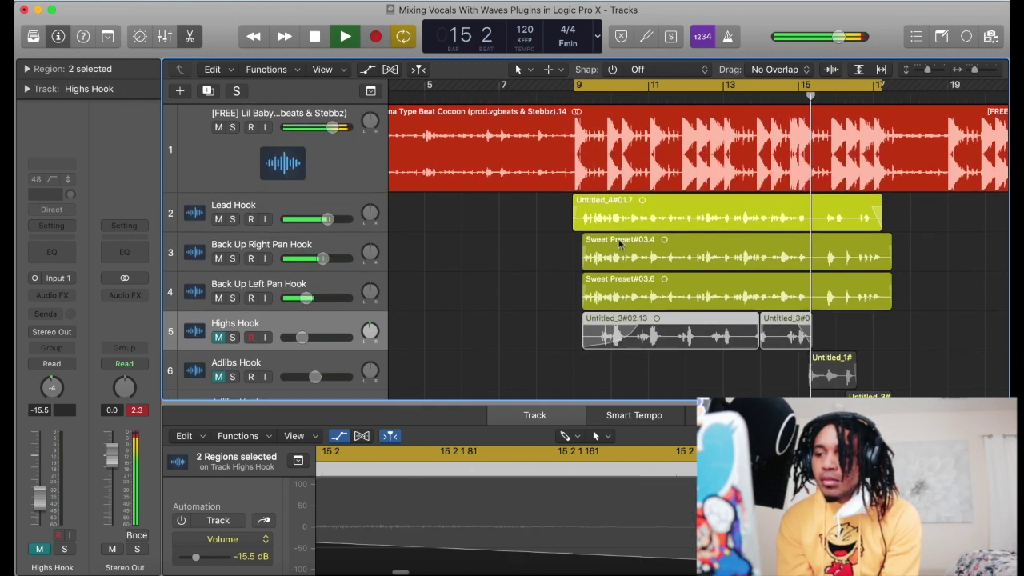
- Unmute Highs Hook with the copied channel strip setting pasted onto it and its volume set to -9.4 dB
scroll(781, 237, "down", 2)
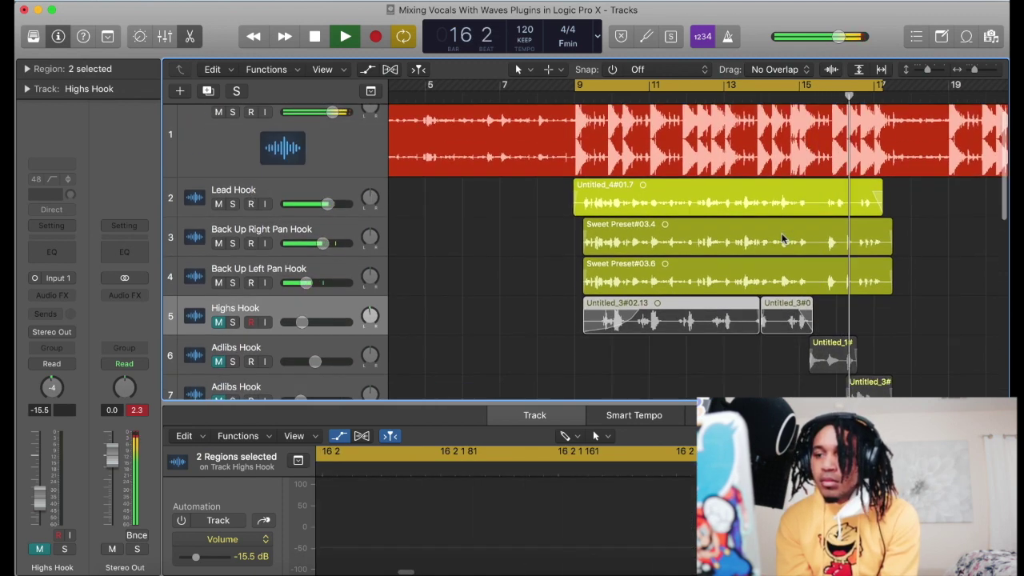
left_click(219, 322)
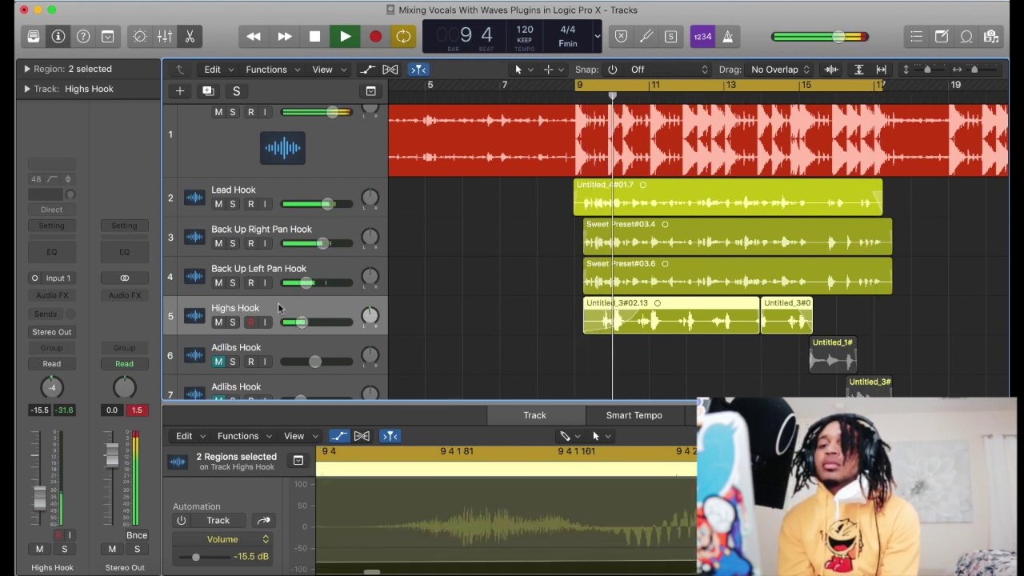
left_click(37, 229)
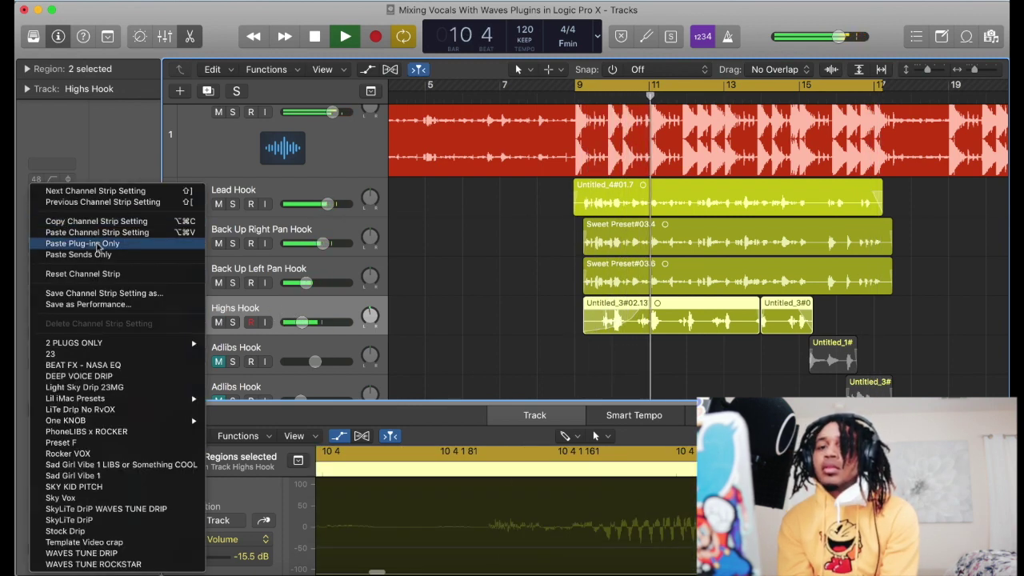
left_click(108, 232)
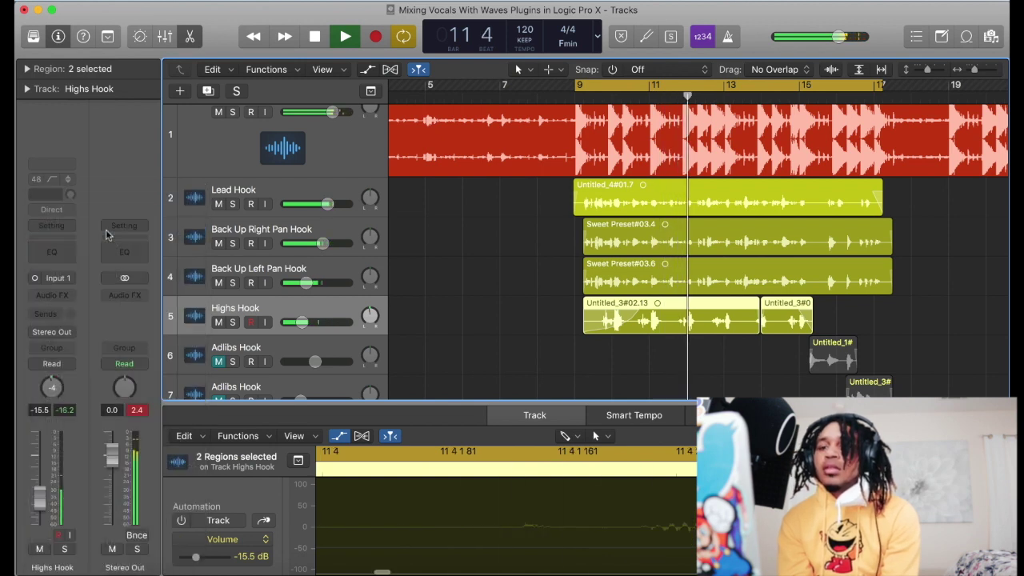
left_click_drag(327, 321, 313, 321)
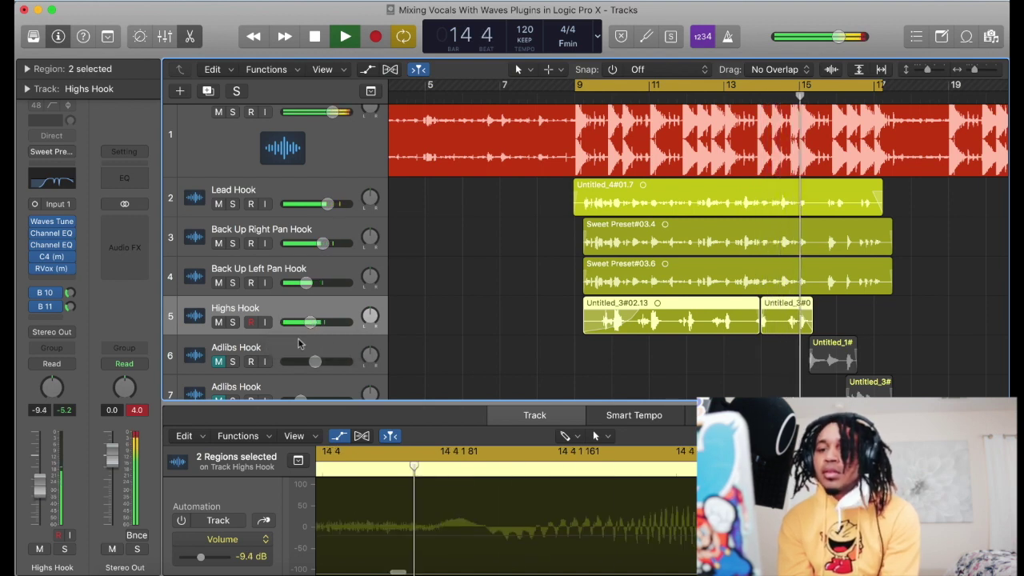
- Paste the copied channel strip setting onto both Adlibs Hook tracks
left_click(311, 354)
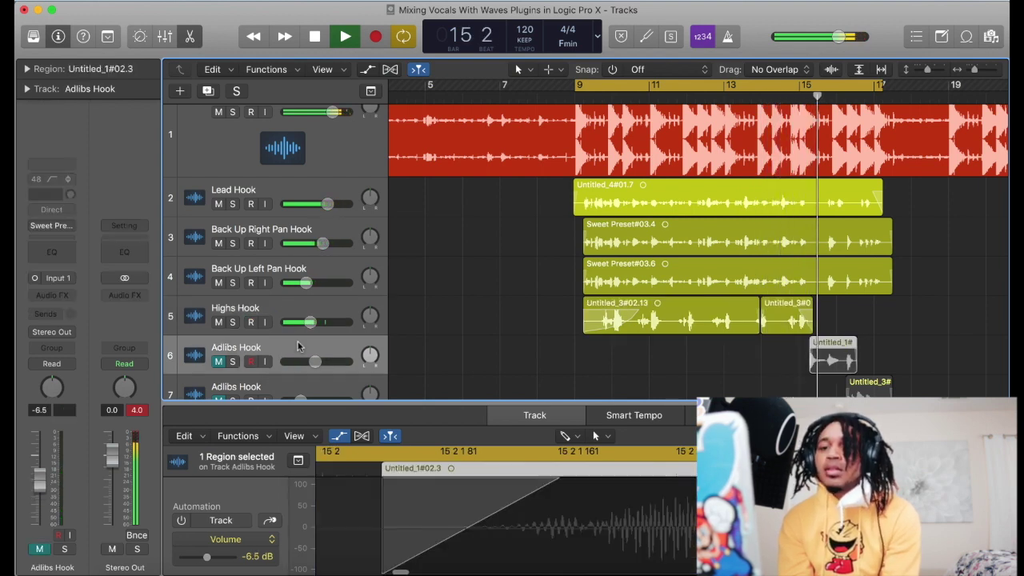
left_click(58, 227)
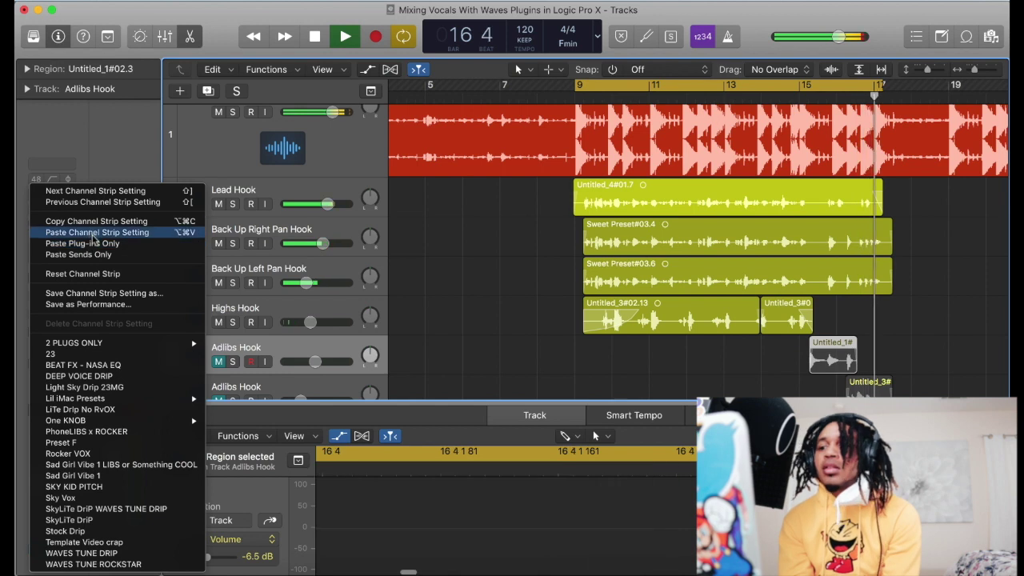
left_click(92, 225)
scroll(470, 292, "down", 2)
scroll(471, 292, "down", 1)
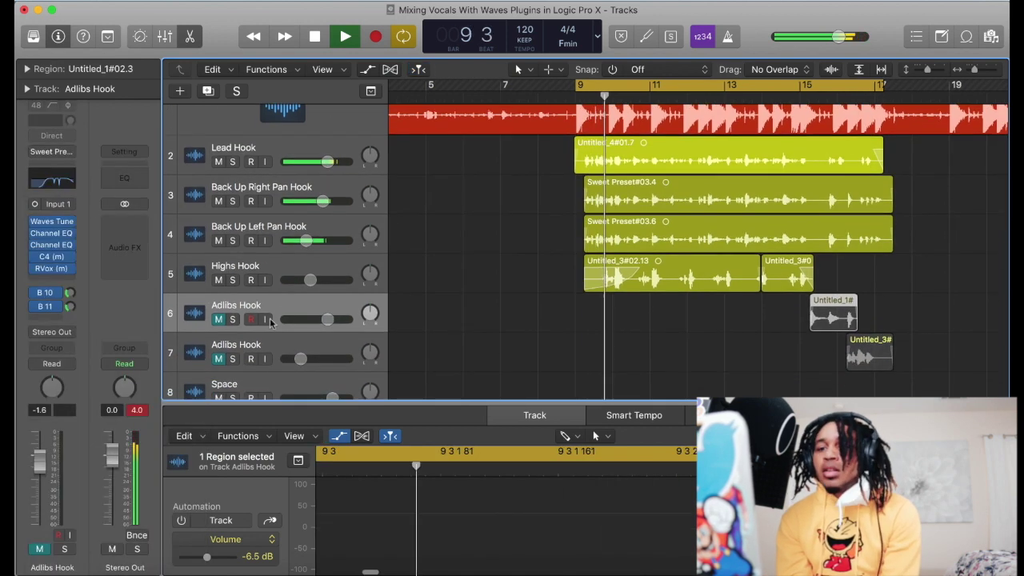
right_click(322, 343)
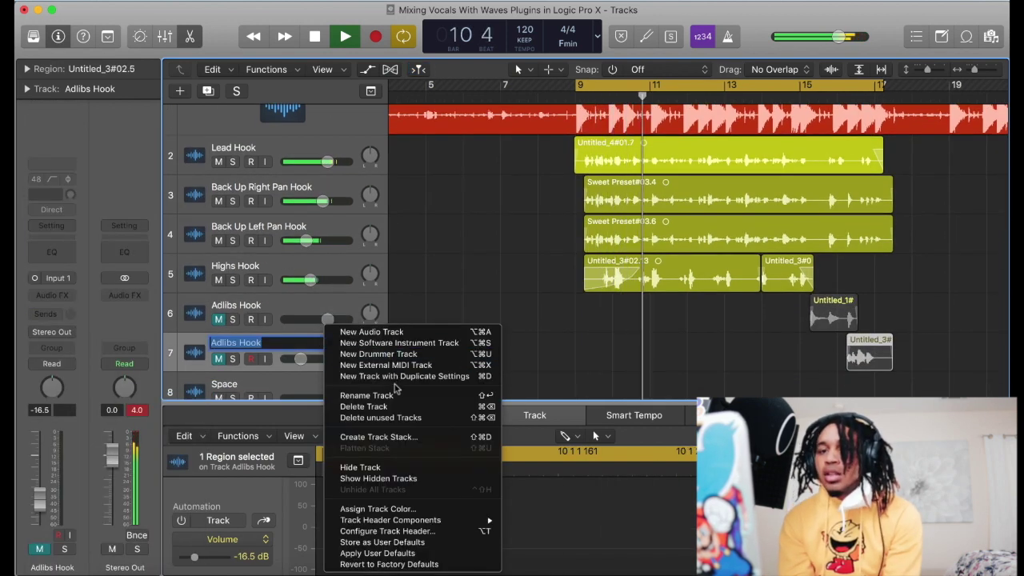
left_click(63, 238)
left_click(60, 228)
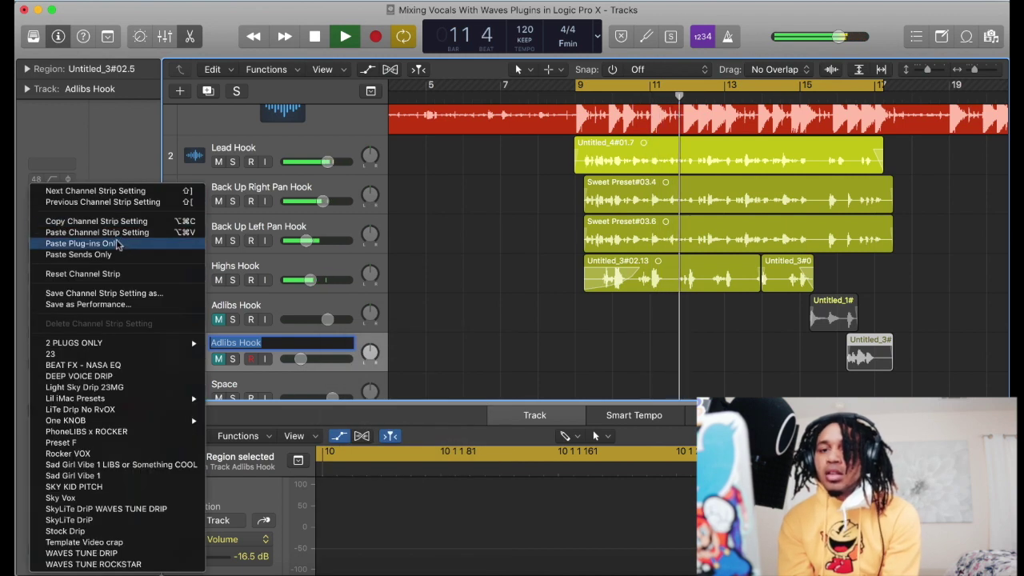
left_click(122, 233)
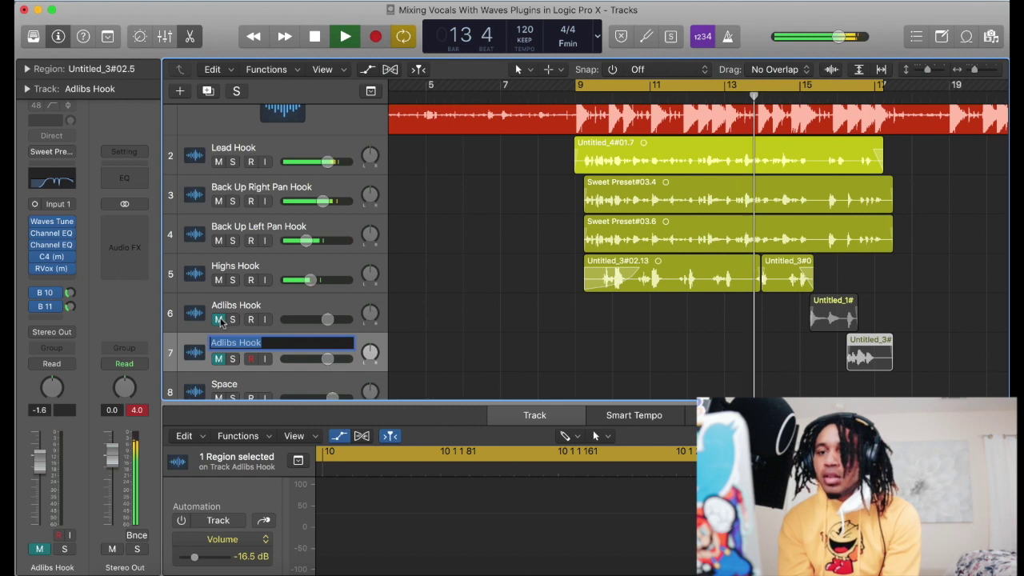
- Unmute both Adlibs Hook tracks and set the first one's volume to -0.3 dB
left_click(219, 319)
left_click(219, 359)
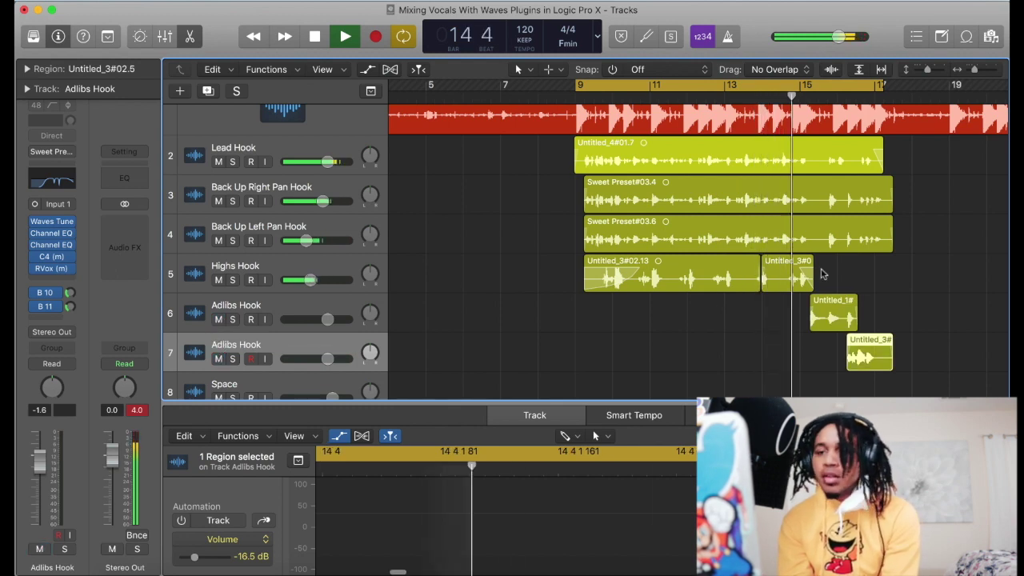
left_click(330, 319)
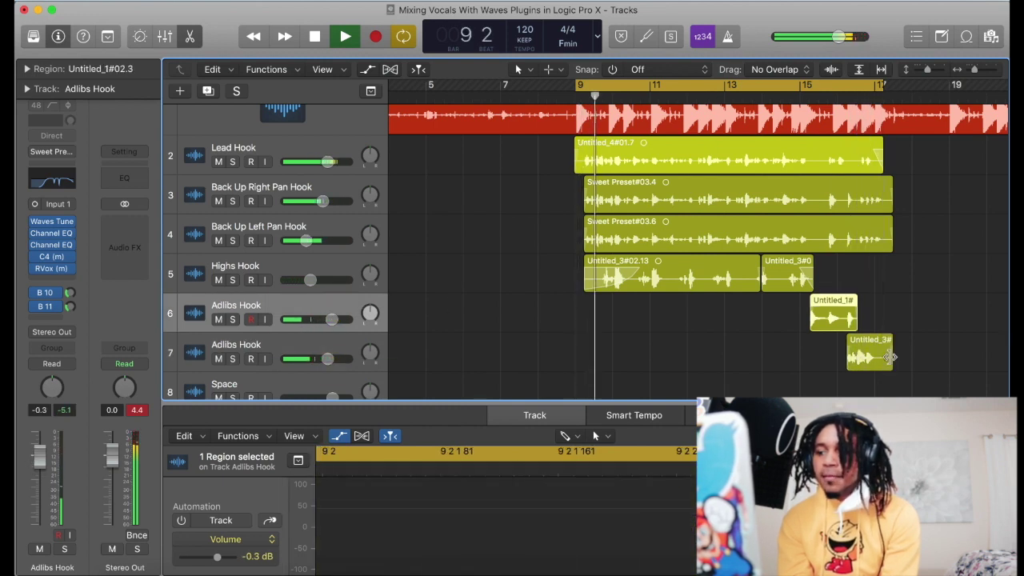
- Bypass the two existing Channel EQs on the second Adlibs Hook track and insert a mono Channel EQ after RVox
left_click(309, 340)
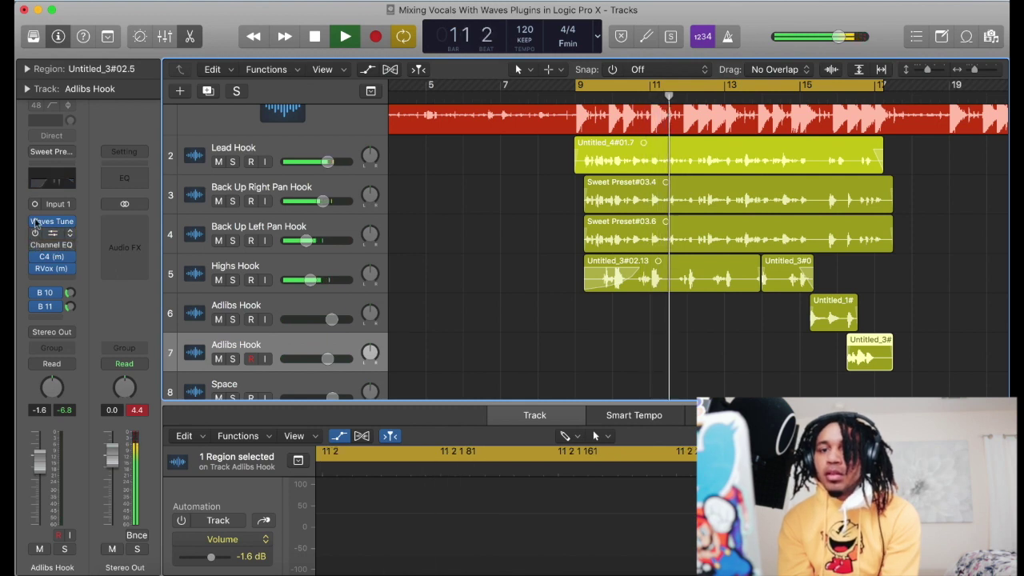
left_click(69, 295)
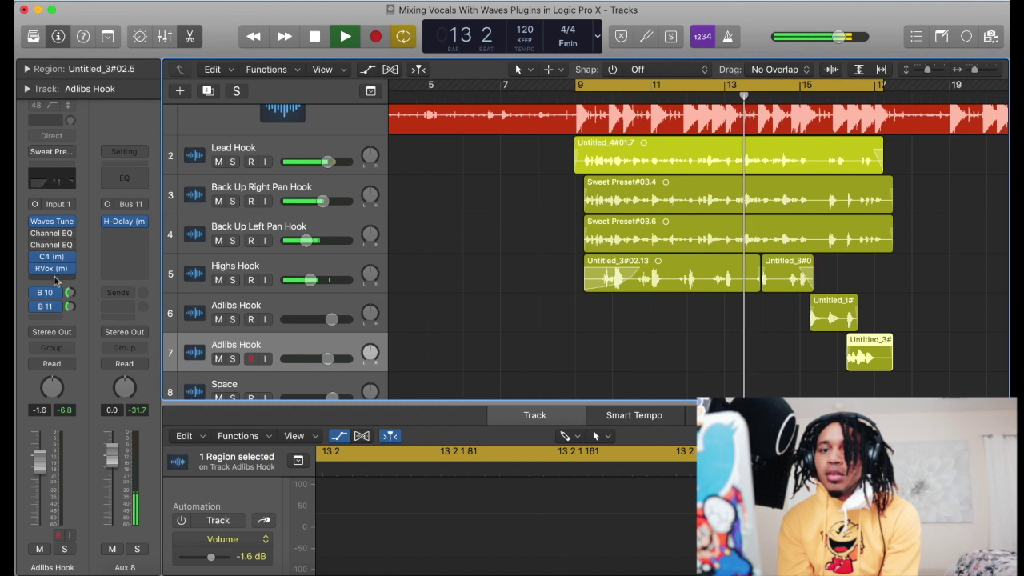
left_click(56, 280)
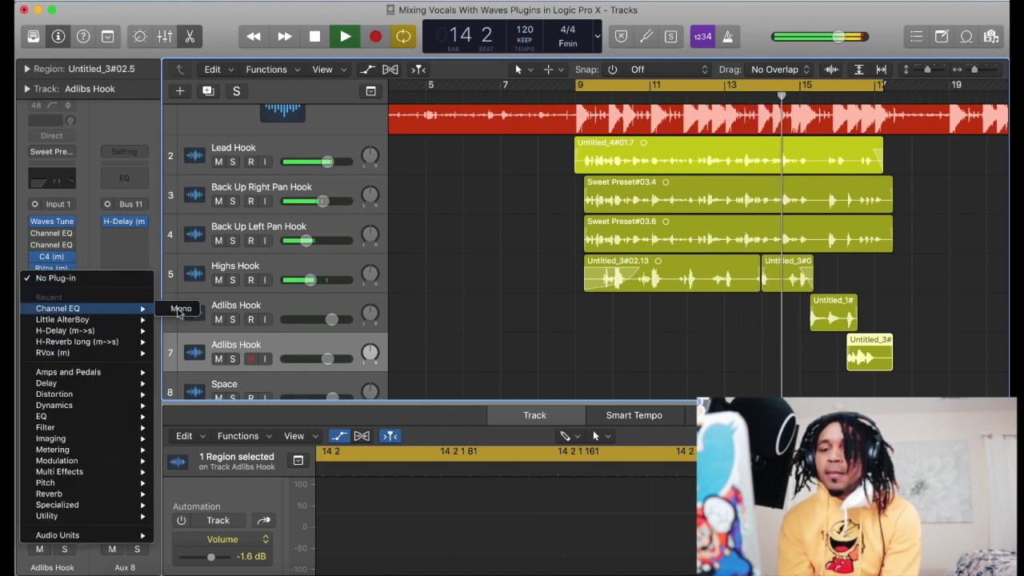
left_click(358, 286)
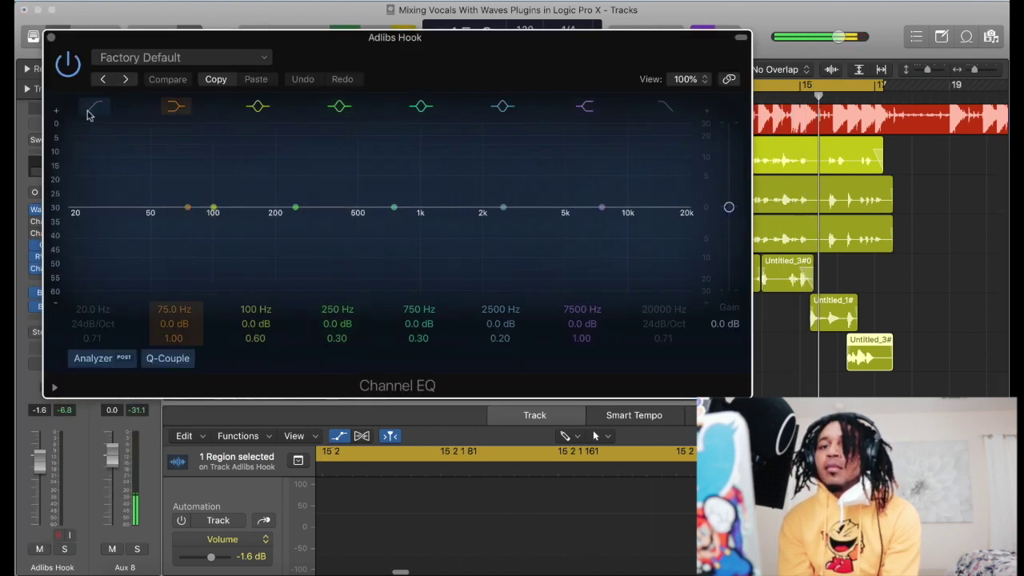
- Enable the new EQ's low cut at 1060 Hz and move the 2500 Hz band to 5800 Hz with an 11.0 dB boost
left_click(91, 113)
left_click_drag(91, 232, 424, 255)
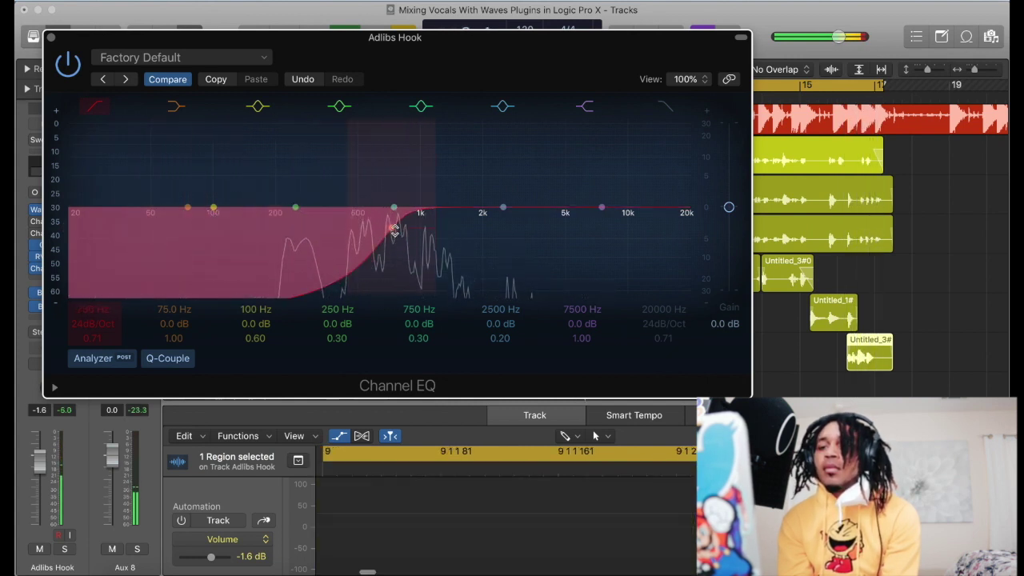
left_click_drag(502, 206, 579, 154)
- Enable the high cut at 11000 Hz and bring the 5800 Hz boost down to +2.0 dB at 3450 Hz
left_click(659, 112)
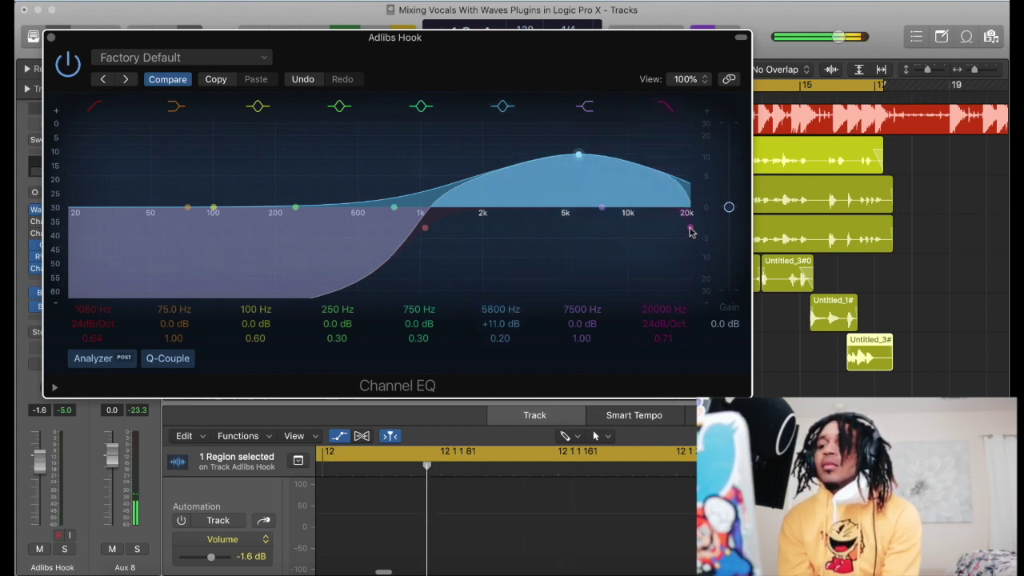
left_click_drag(689, 228, 593, 240)
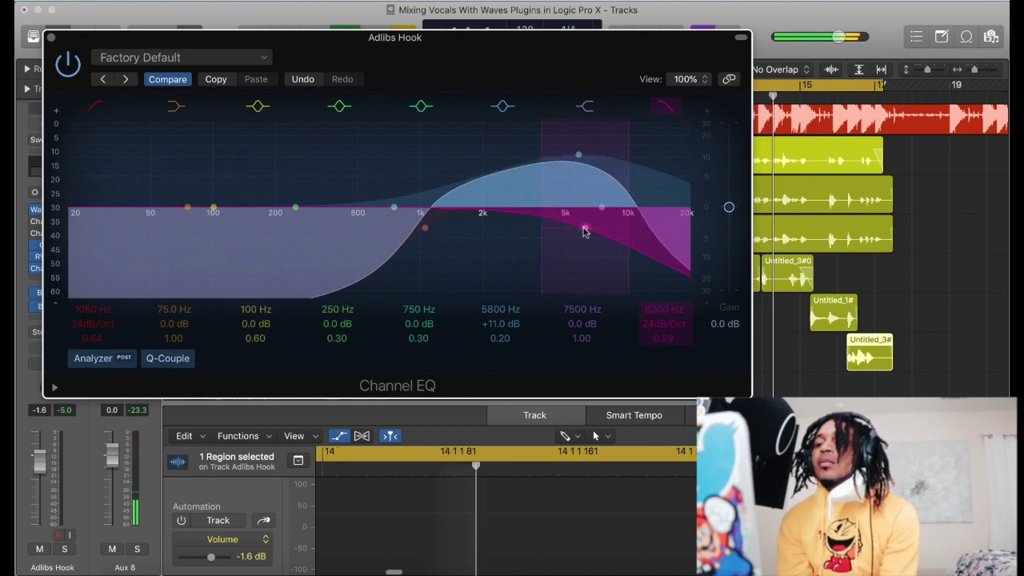
left_click_drag(585, 246, 597, 215)
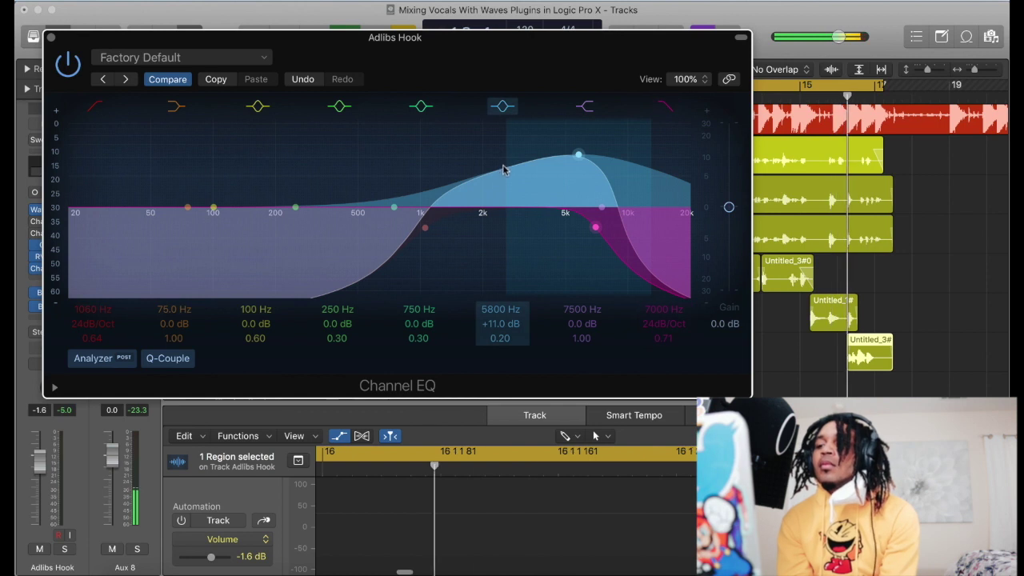
left_click_drag(596, 228, 641, 228)
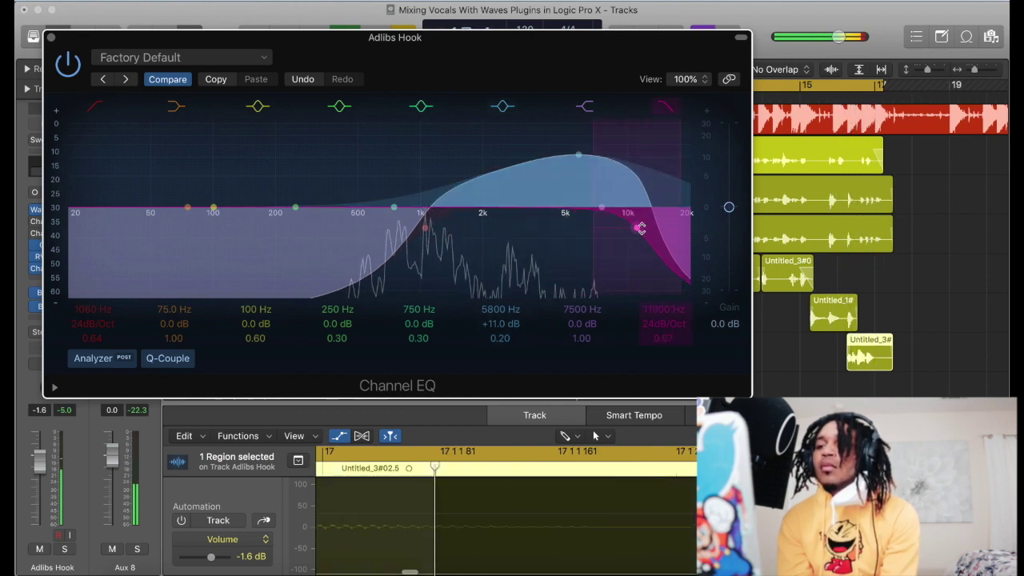
left_click_drag(585, 144, 533, 190)
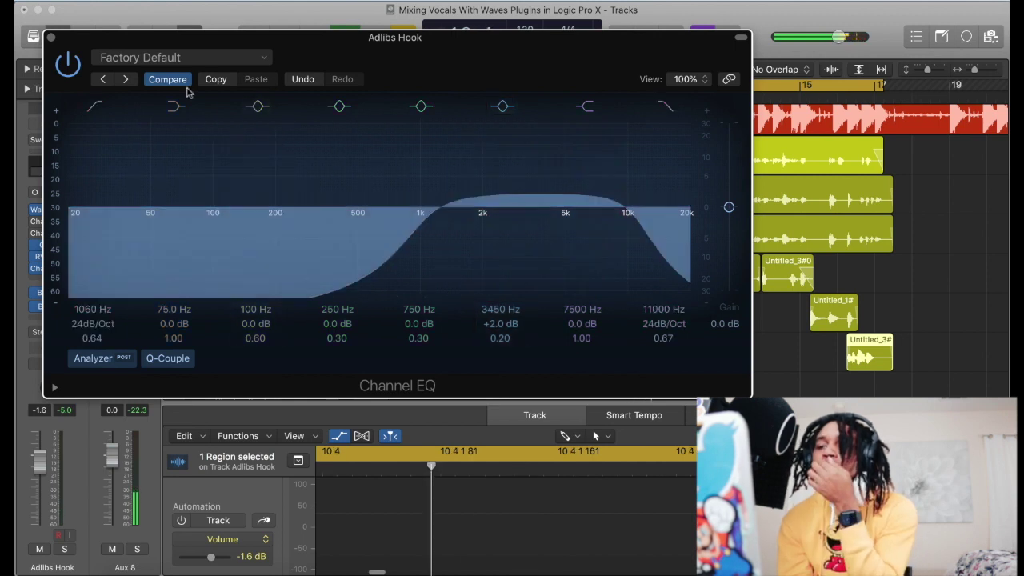
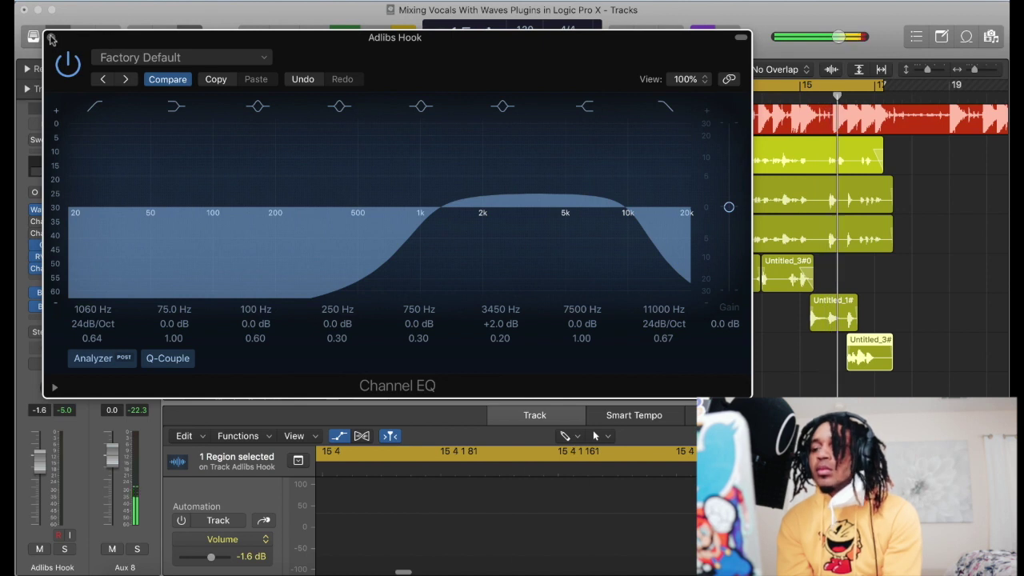
- Replay the loop and soften the 3450 Hz boost on the second Adlibs Hook EQ to +1.0 dB at 2750 Hz
key("space")
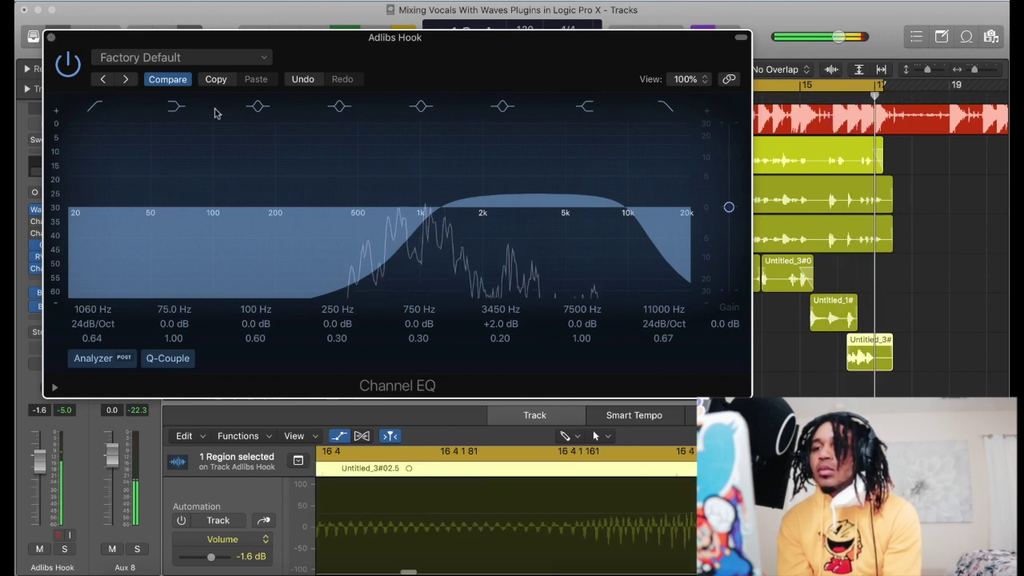
left_click_drag(532, 191, 514, 199)
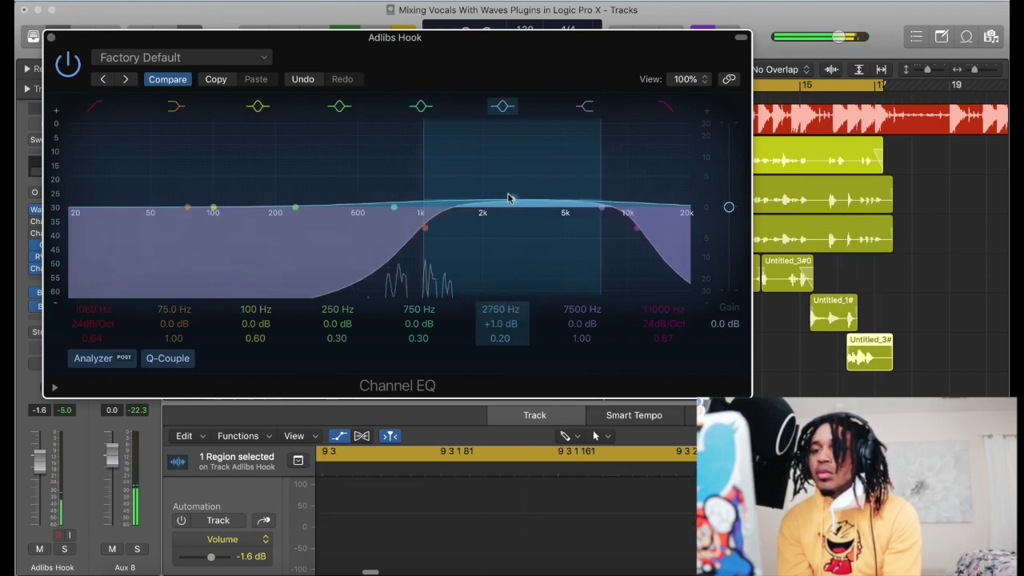
left_click(51, 38)
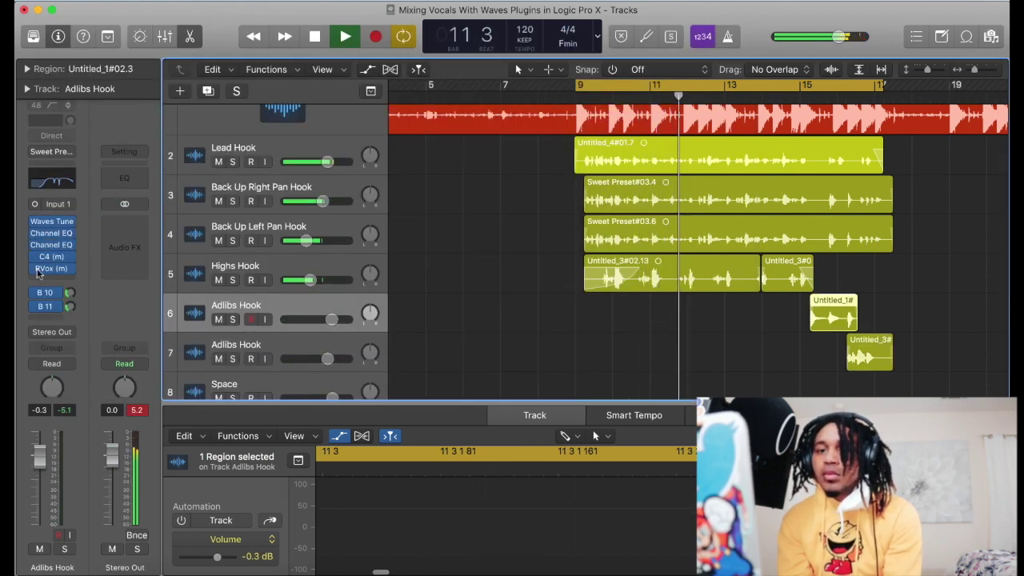
- On the first Adlibs Hook track, bypass RVox and both existing Channel EQs and insert a mono Channel EQ
left_click(35, 269)
left_click(34, 246)
left_click(35, 233)
left_click(38, 280)
mouse_move(96, 308)
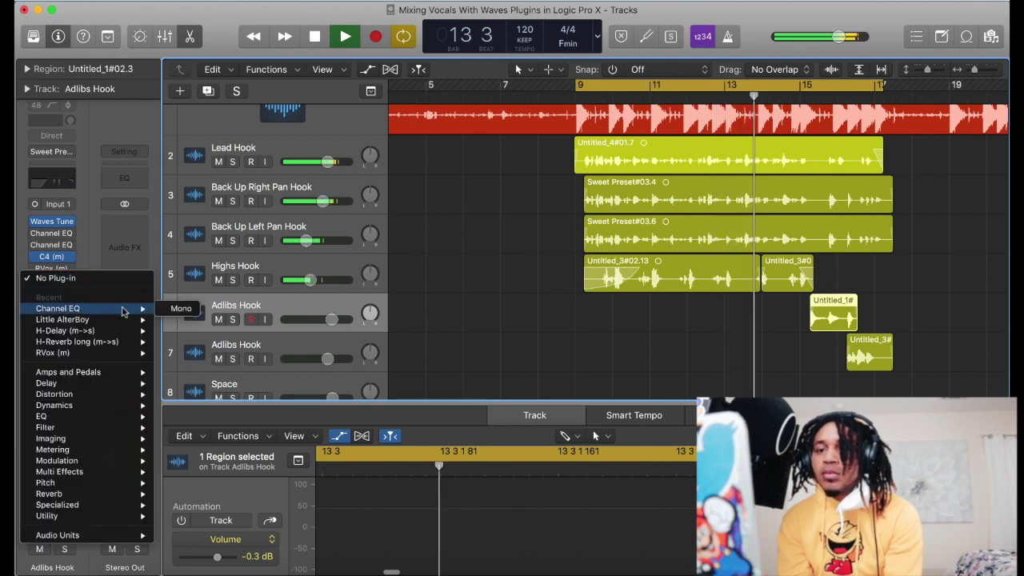
left_click(172, 309)
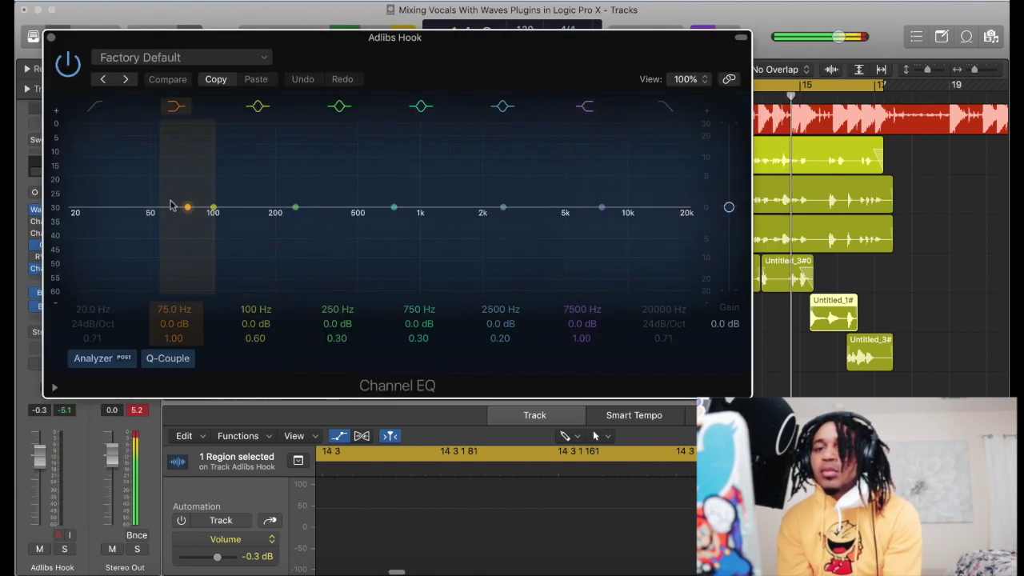
- Shape the new EQ with a 710 Hz low cut, a -24.0 dB high shelf at 7700 Hz and a +2.5 dB boost at 1520 Hz
left_click(95, 107)
left_click_drag(88, 232, 434, 268)
left_click(602, 209)
left_click_drag(602, 210, 609, 305)
left_click_drag(503, 208, 451, 195)
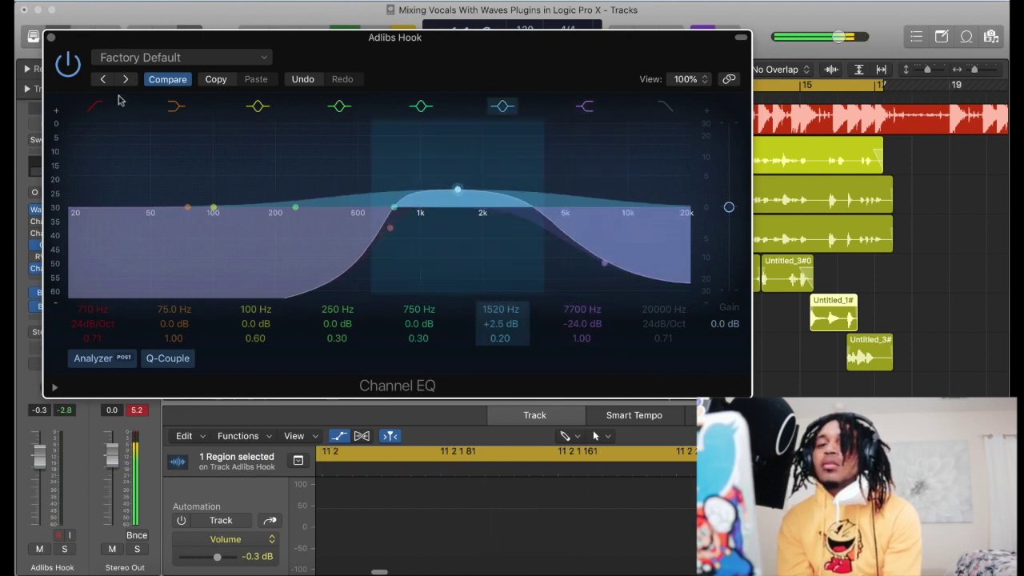
left_click(50, 39)
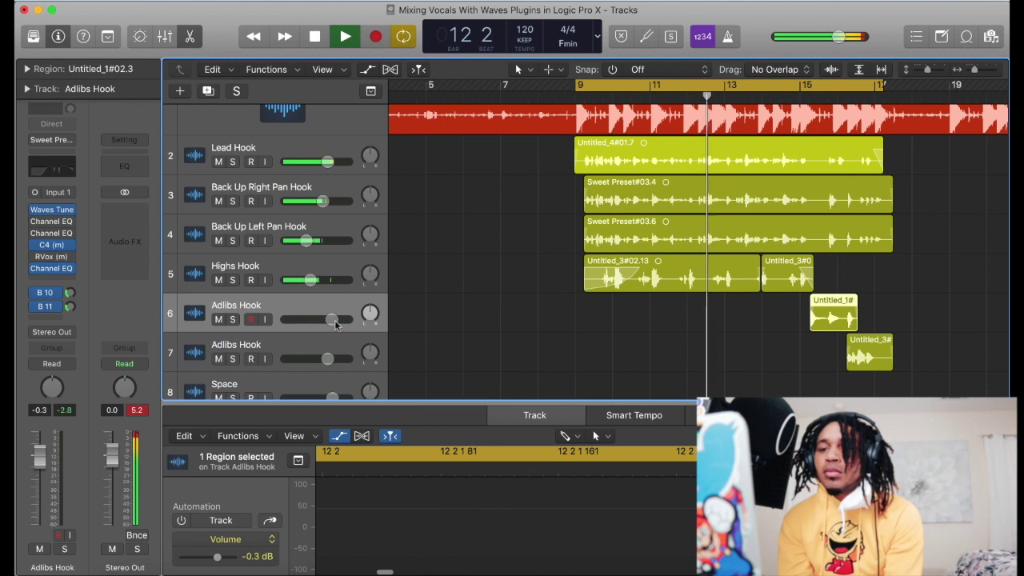
- Lower the volumes of both Adlibs Hook tracks to a similar level, with the second one at -6.4 dB
left_click_drag(331, 319, 316, 319)
left_click_drag(328, 359, 312, 360)
mouse_move(317, 319)
left_mouse_down()
mouse_move(301, 324)
mouse_move(316, 319)
left_mouse_up()
left_click_drag(313, 359, 316, 362)
- Insert the Waves CLA Vocals (m->s) plug-in after RVox on the Lead Hook track
left_click(294, 151)
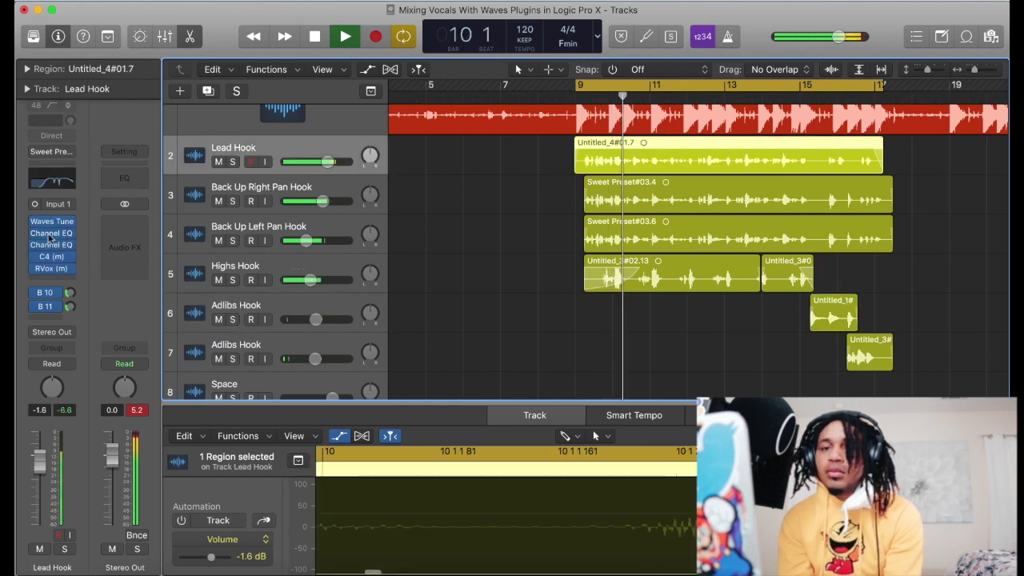
left_click(51, 279)
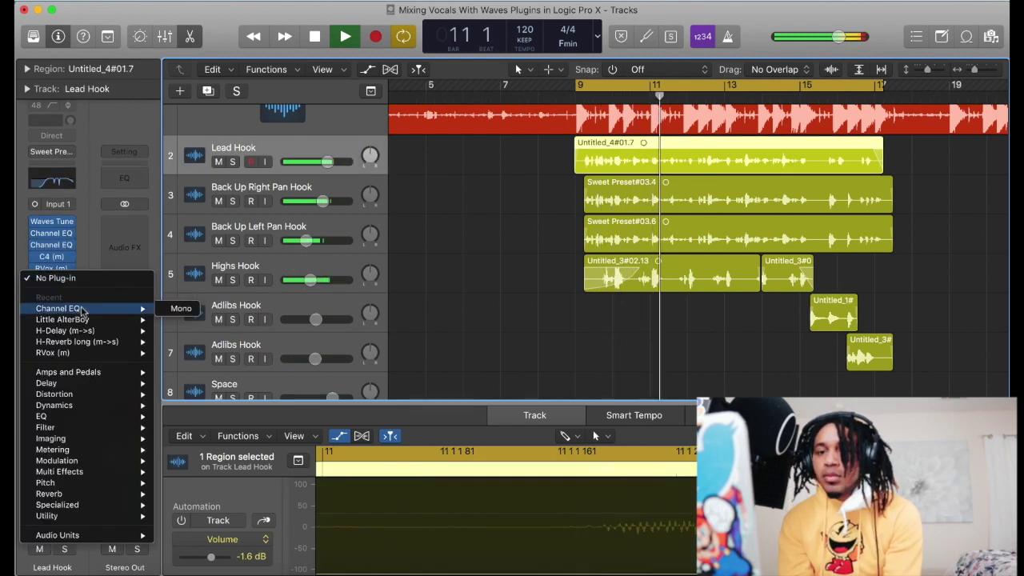
mouse_move(80, 535)
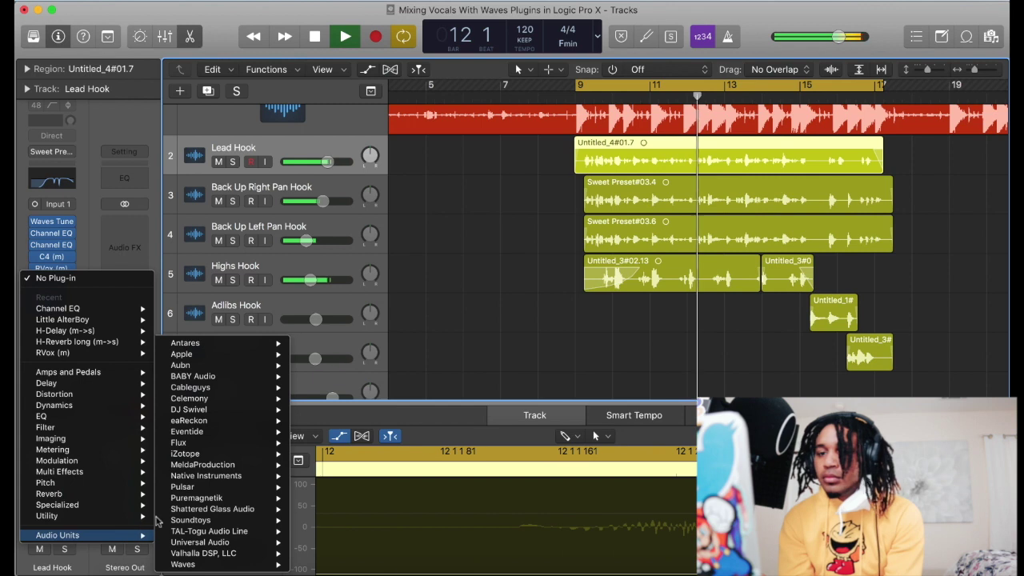
mouse_move(192, 565)
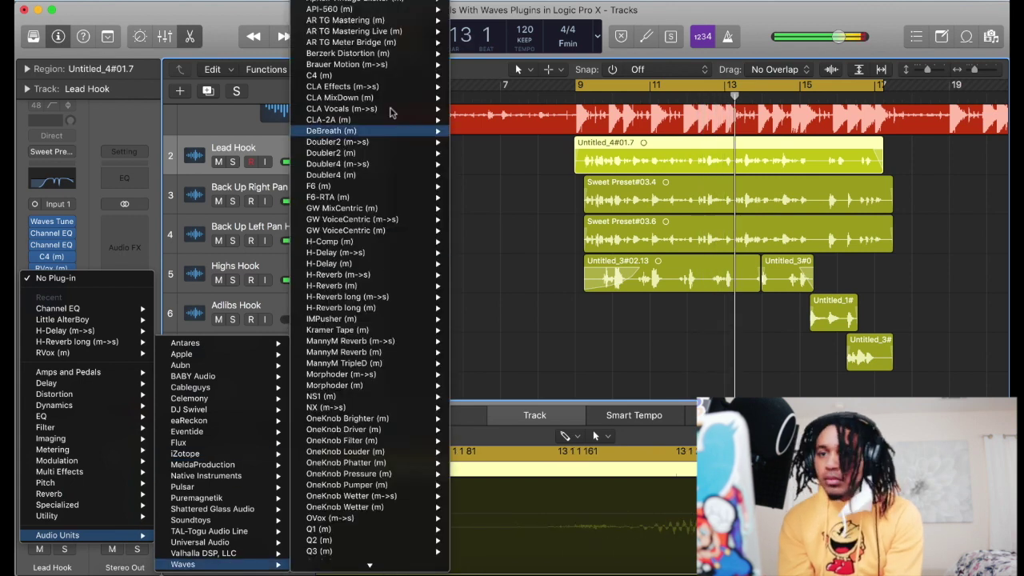
mouse_move(392, 110)
left_click(486, 111)
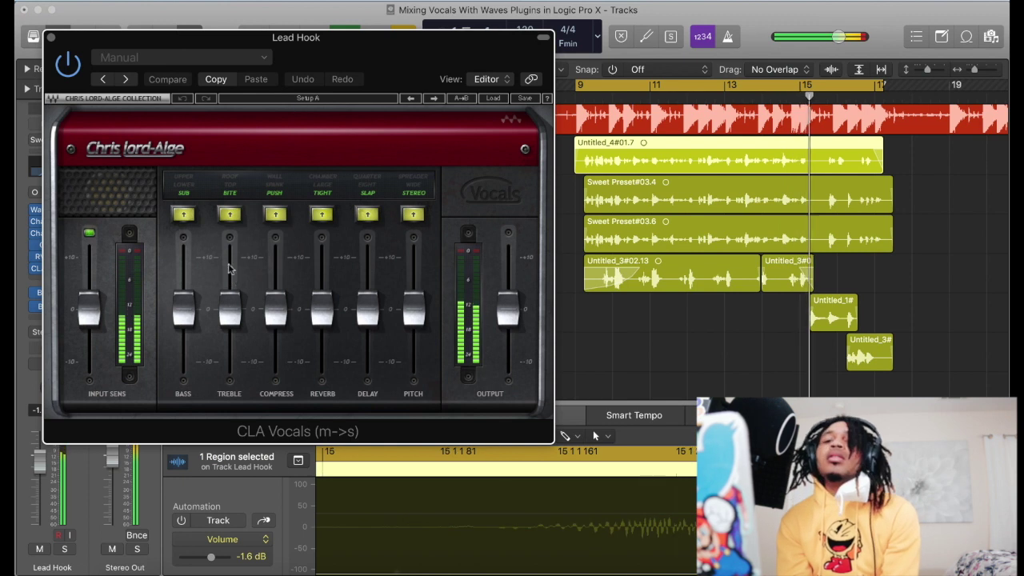
- Set CLA Vocals to Top treble with a raised level and Spank compression, and turn off reverb, delay and pitch
left_click(230, 191)
left_click_drag(230, 308, 230, 282)
left_click(275, 189)
left_click(323, 193)
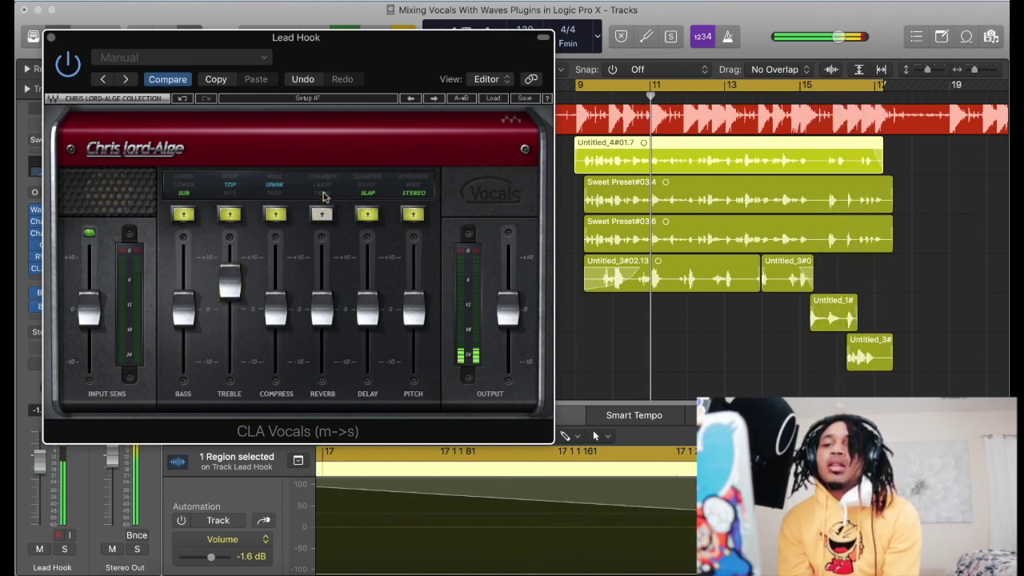
left_click(365, 193)
left_click(414, 193)
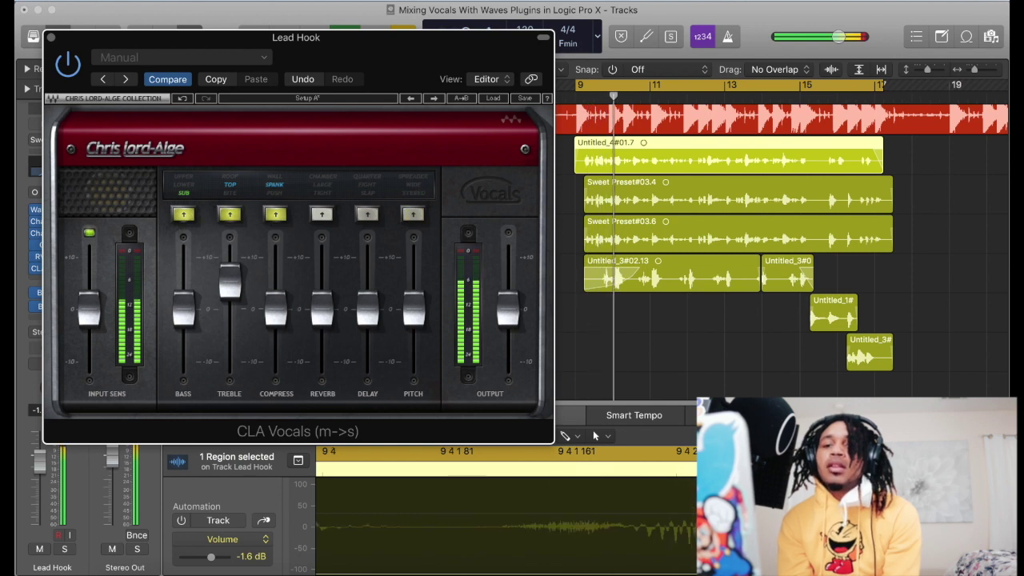
- Try a lower bass level, a readjusted treble level and less compression in CLA Vocals
left_click_drag(231, 283, 276, 288)
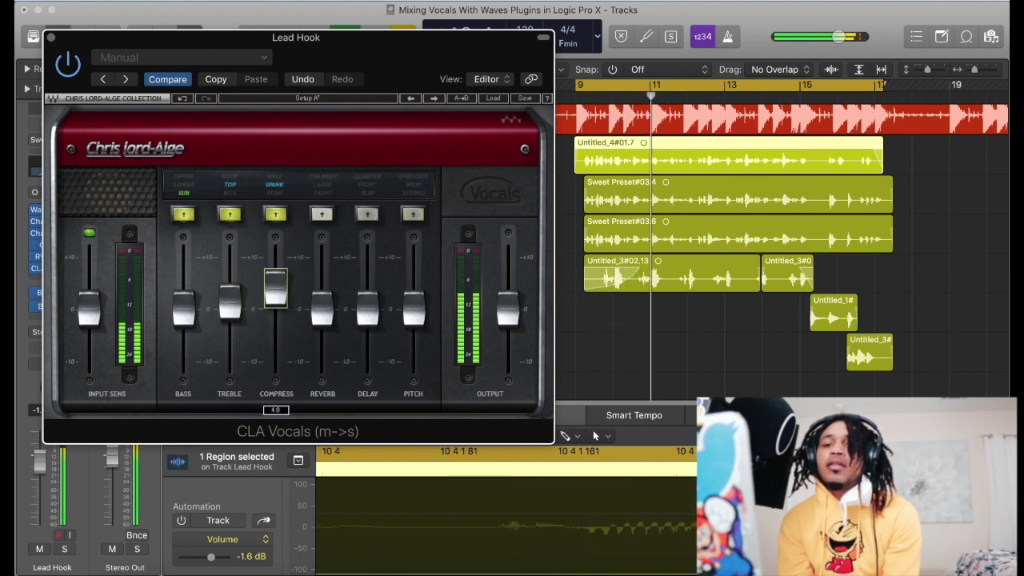
left_click_drag(185, 308, 188, 344)
left_click_drag(229, 304, 275, 336)
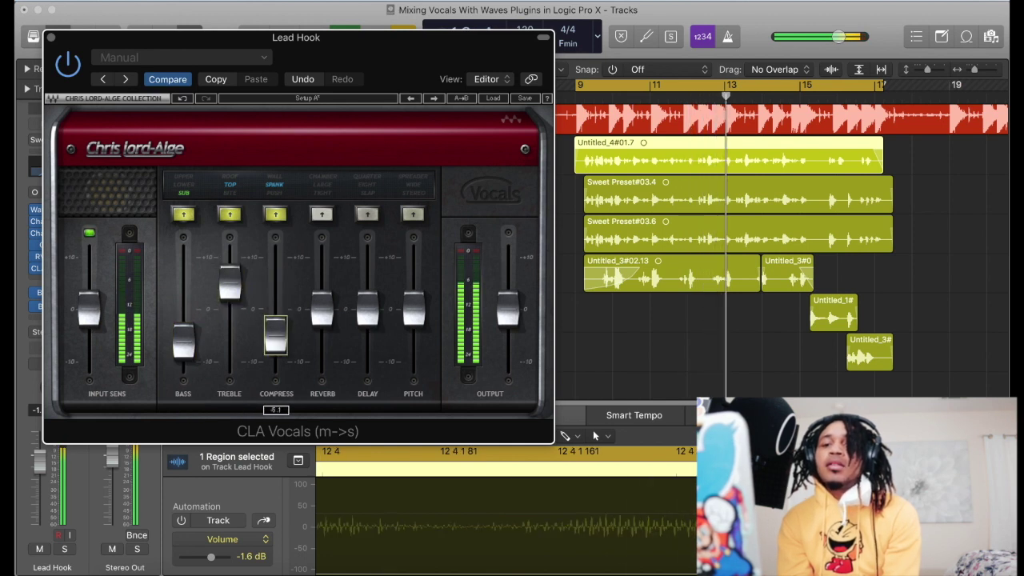
- Turn off the compression and lower the compress, reverb, delay and pitch levels to about -10
left_click(277, 188)
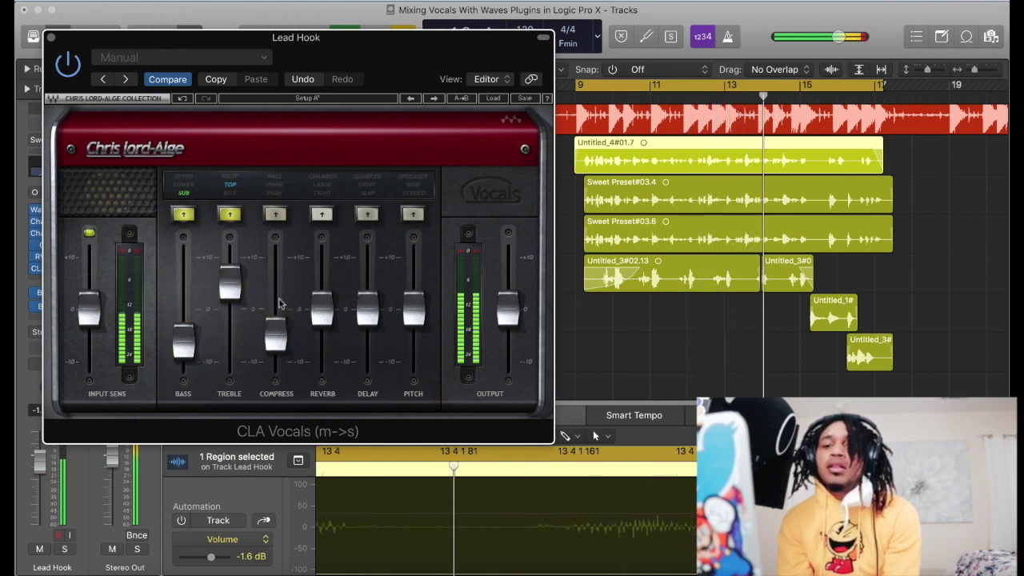
left_click_drag(275, 336, 276, 347)
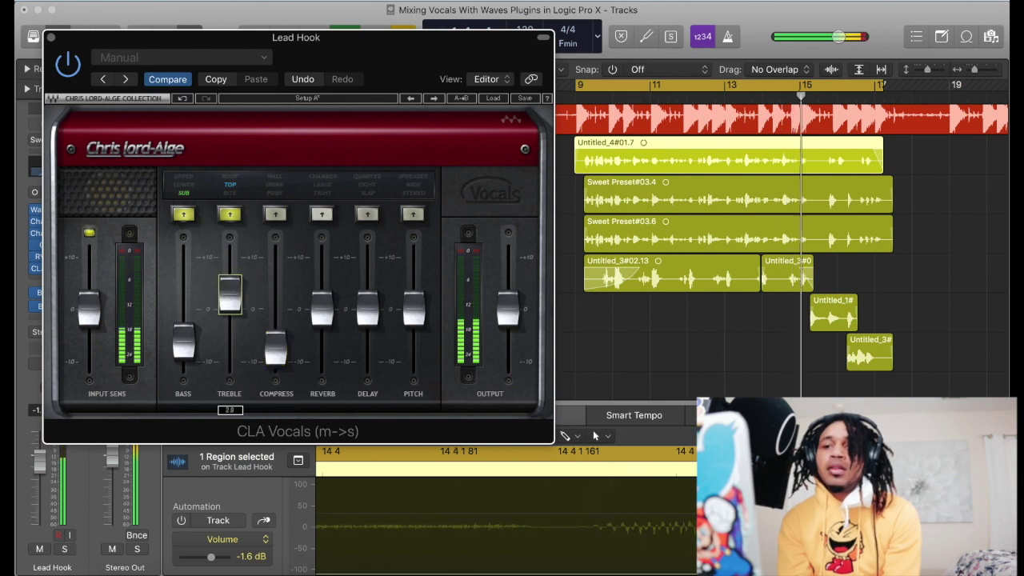
left_click_drag(321, 309, 324, 360)
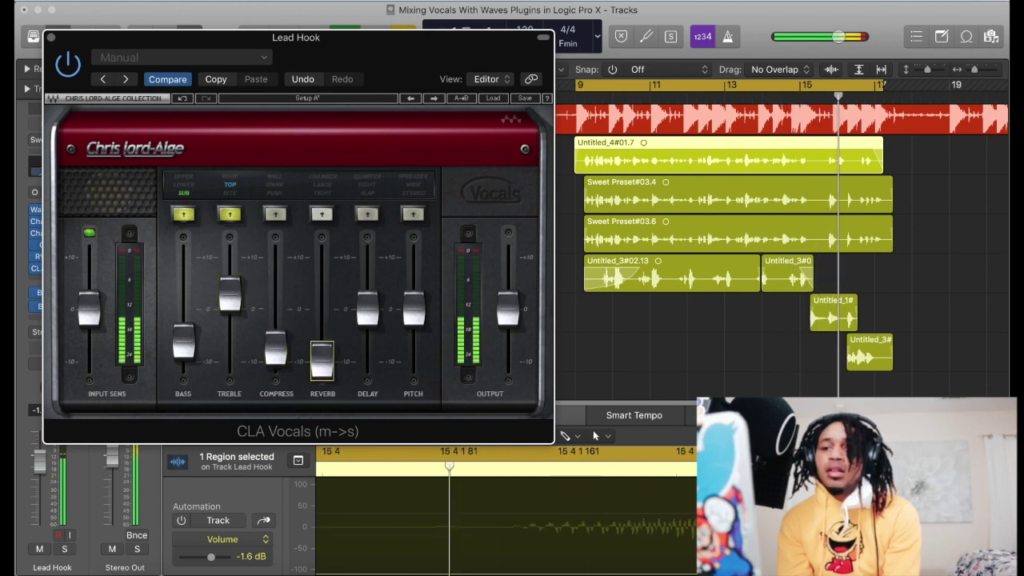
left_click_drag(366, 298, 367, 360)
left_click_drag(412, 300, 414, 361)
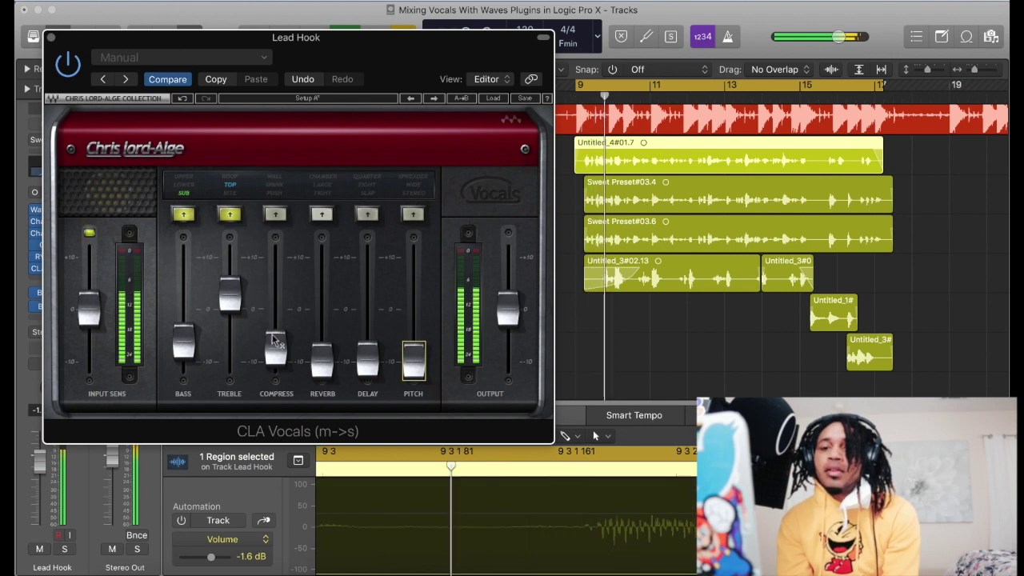
left_click_drag(276, 347, 276, 362)
- Use Bite treble at about +4 and switch the bass to Lower at just below 0
mouse_move(230, 295)
left_mouse_down()
mouse_move(239, 271)
mouse_move(238, 300)
mouse_move(230, 288)
left_mouse_up()
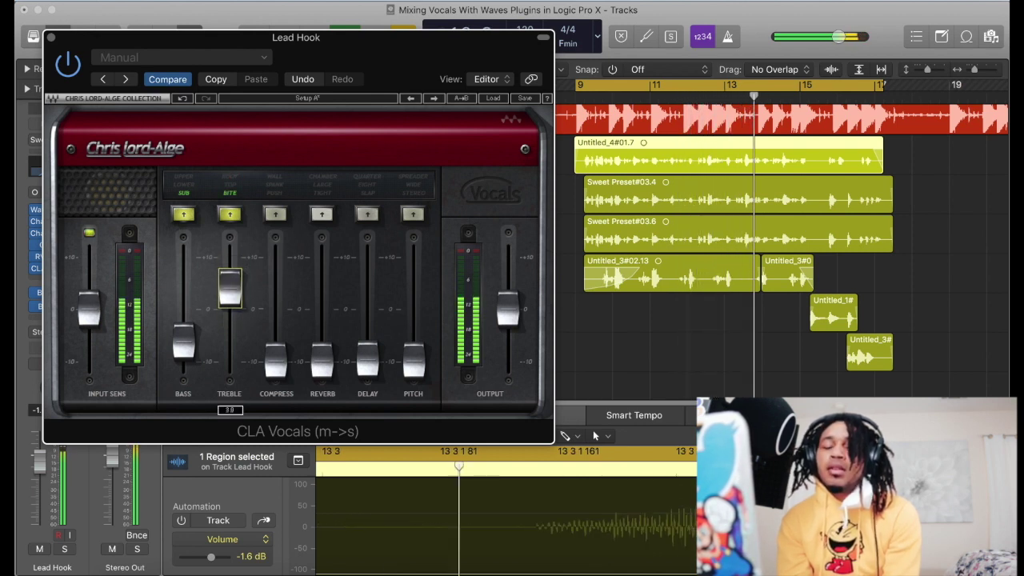
left_click_drag(183, 341, 184, 314)
left_click(183, 213)
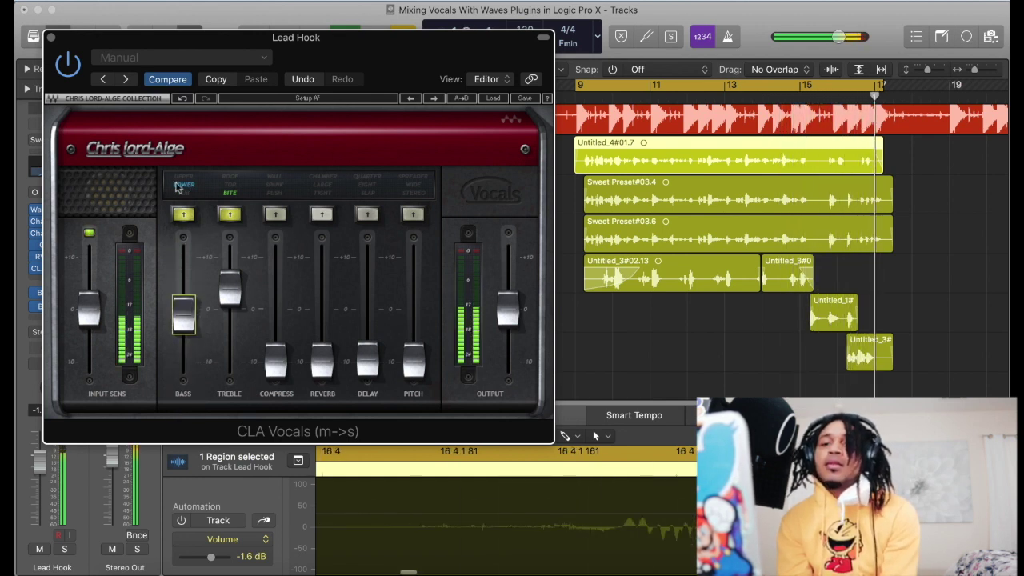
- Turn the compression back on in Push mode, raise it to about +4 and close CLA Vocals
left_click(276, 185)
left_click_drag(275, 362, 276, 309)
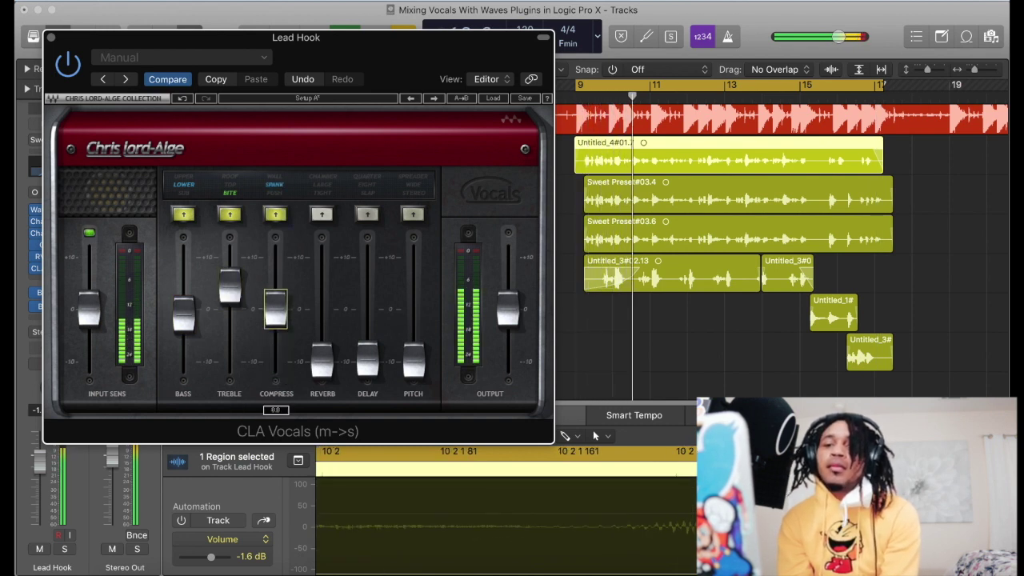
left_click(278, 193)
left_click_drag(279, 309, 278, 289)
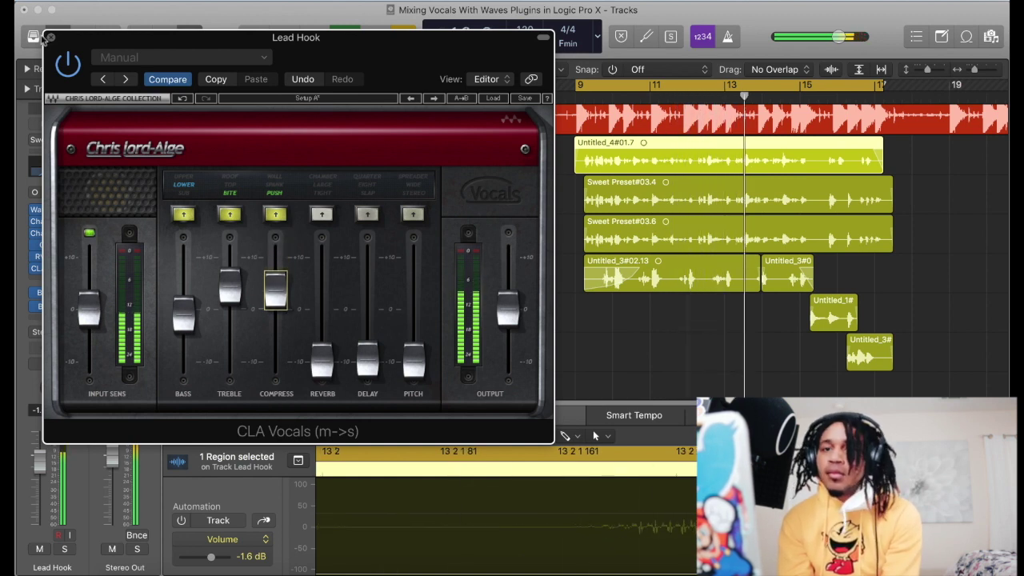
left_click(51, 38)
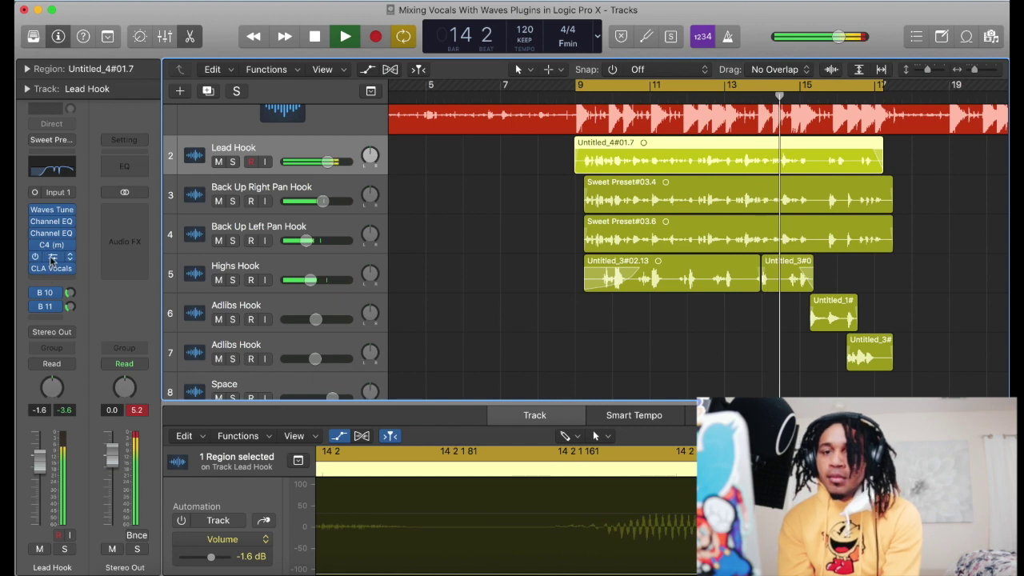
- In the Lead Hook's RVox, lower the gate to -Inf, raise the gain to -0.7 and ease the compression
left_click(48, 257)
left_click_drag(221, 157, 220, 142)
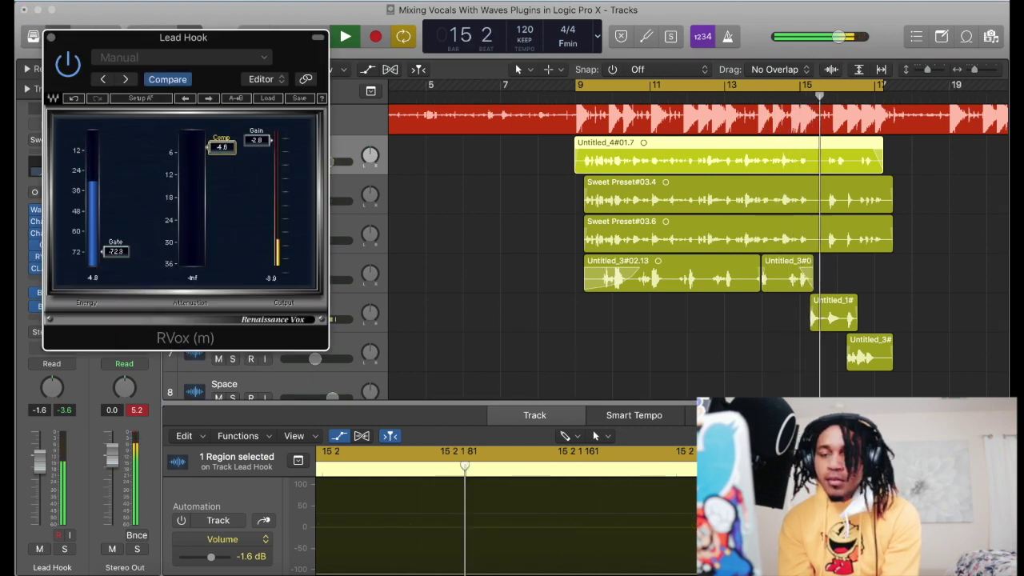
left_click_drag(103, 270, 104, 285)
mouse_move(256, 141)
left_mouse_down()
mouse_move(256, 132)
mouse_move(222, 165)
mouse_move(222, 141)
mouse_move(256, 144)
mouse_move(256, 175)
mouse_move(256, 132)
left_mouse_up()
left_click(230, 140)
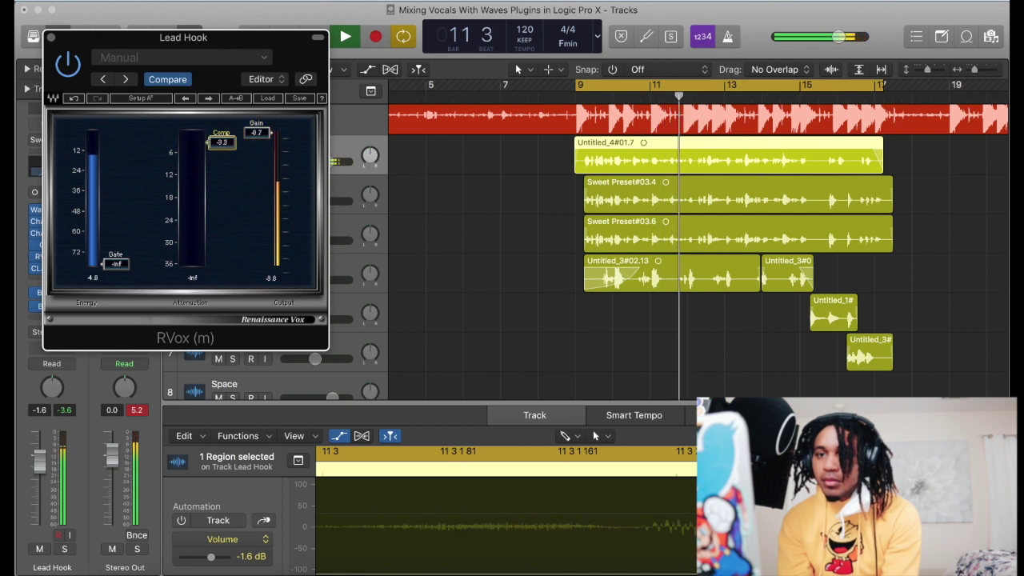
left_click(51, 37)
- Rebalance the back-ups, setting Back Up Right Pan Hook to -2.5 dB and Back Up Left Pan Hook to -13.6 dB
mouse_move(321, 201)
left_mouse_down()
mouse_move(344, 201)
mouse_move(326, 201)
left_mouse_up()
left_click_drag(306, 240, 318, 240)
left_click_drag(327, 202, 305, 241)
left_click(312, 252)
left_click(35, 294)
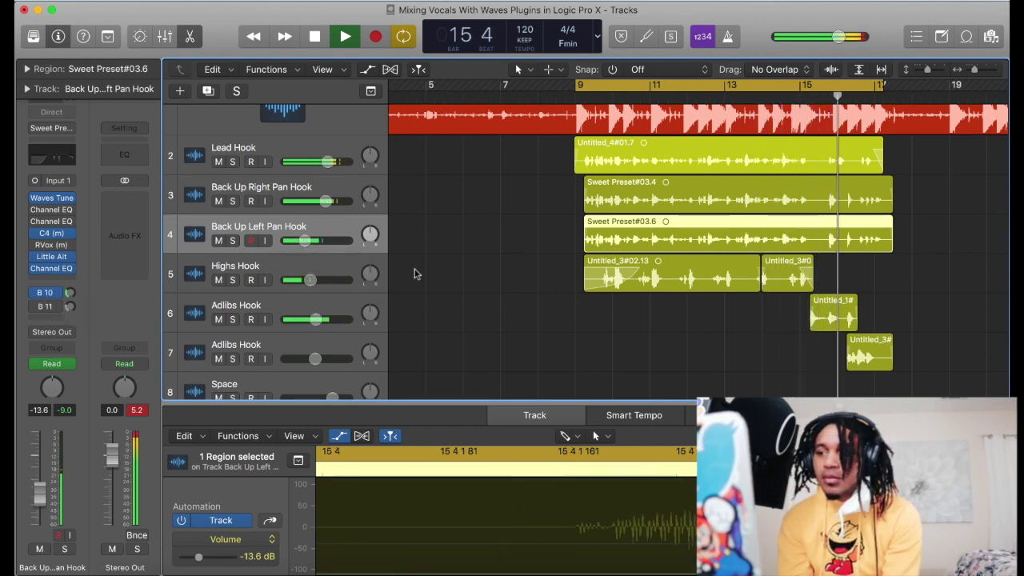
- Trim the ends of the second Adlibs Hook region and both Back Up regions back to about bar 17
left_click_drag(891, 358, 878, 358)
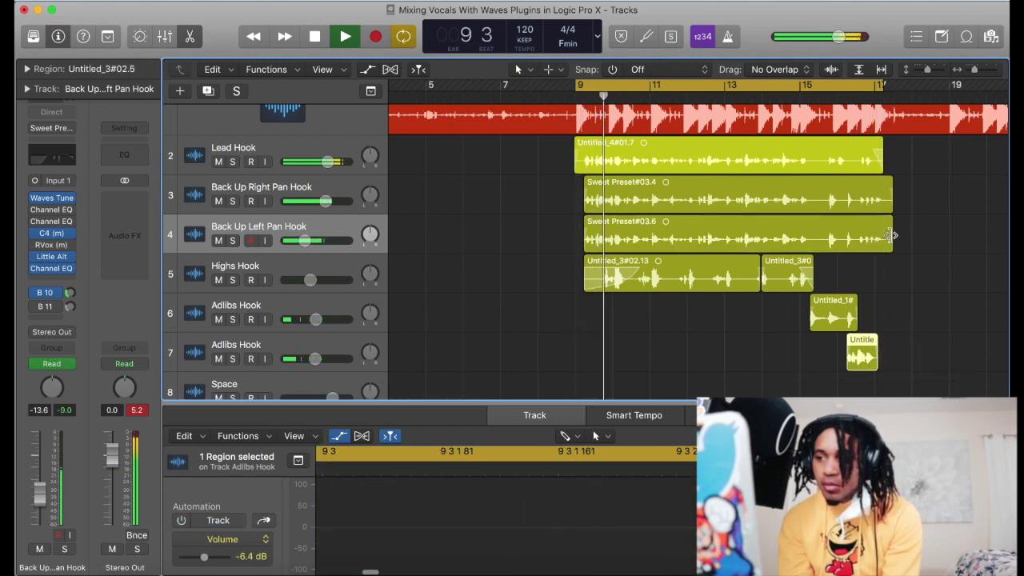
left_click_drag(890, 241, 883, 240)
left_click_drag(886, 199, 880, 199)
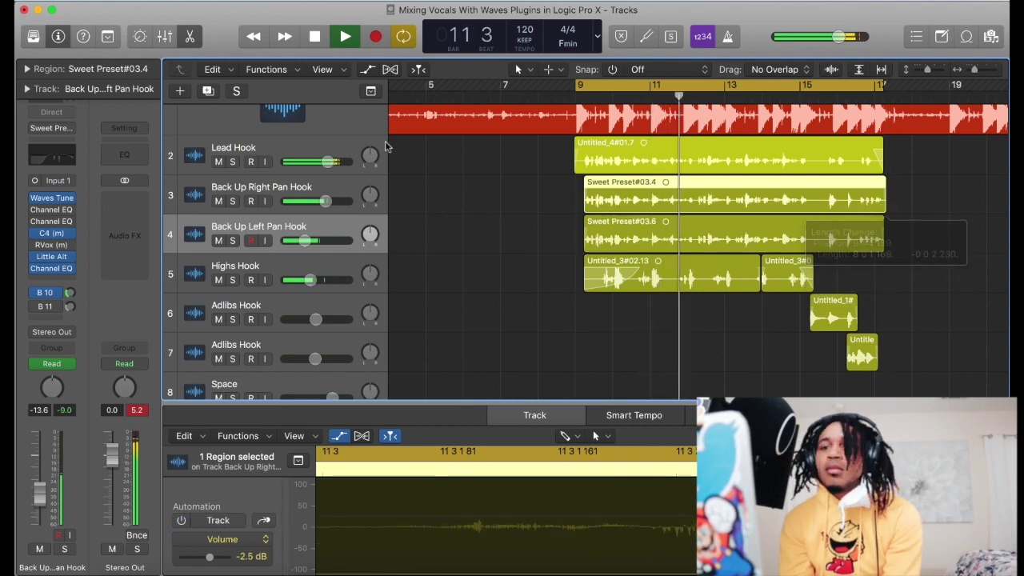
- Group all the hook tracks from Lead Hook through the second Adlibs Hook into a summing stack
left_click(293, 149)
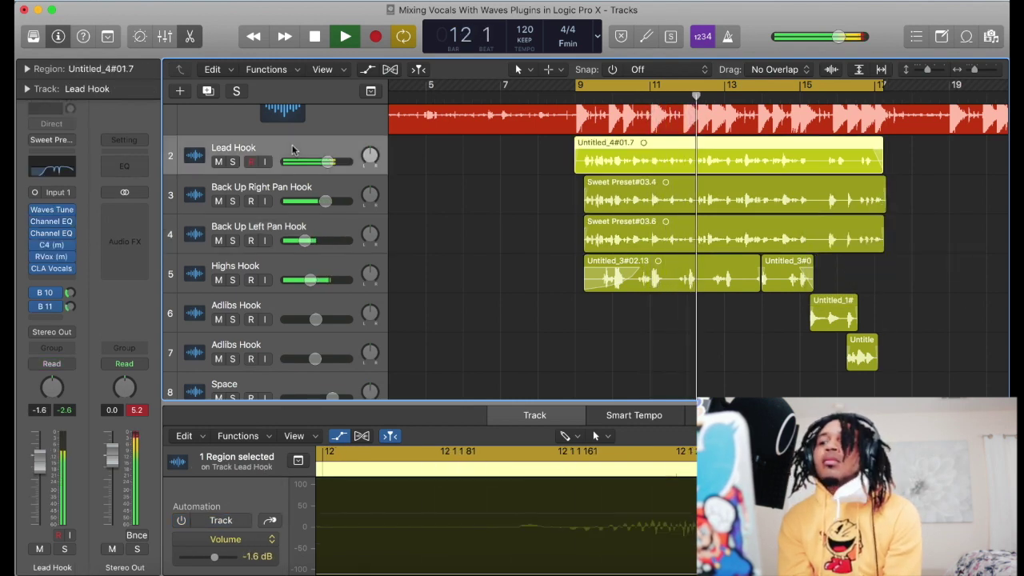
left_click(319, 342, "shift")
right_click(318, 342)
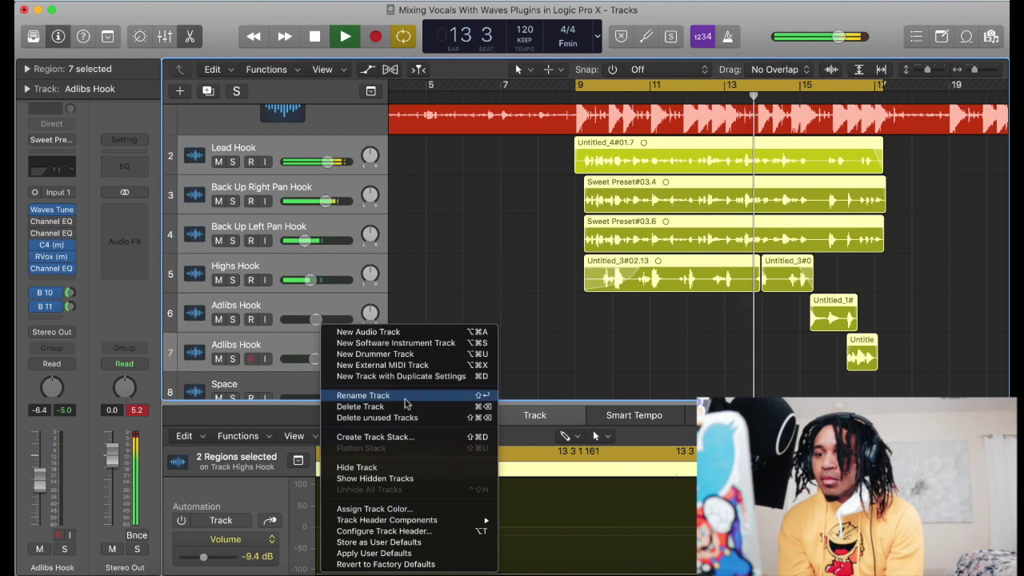
left_click(400, 437)
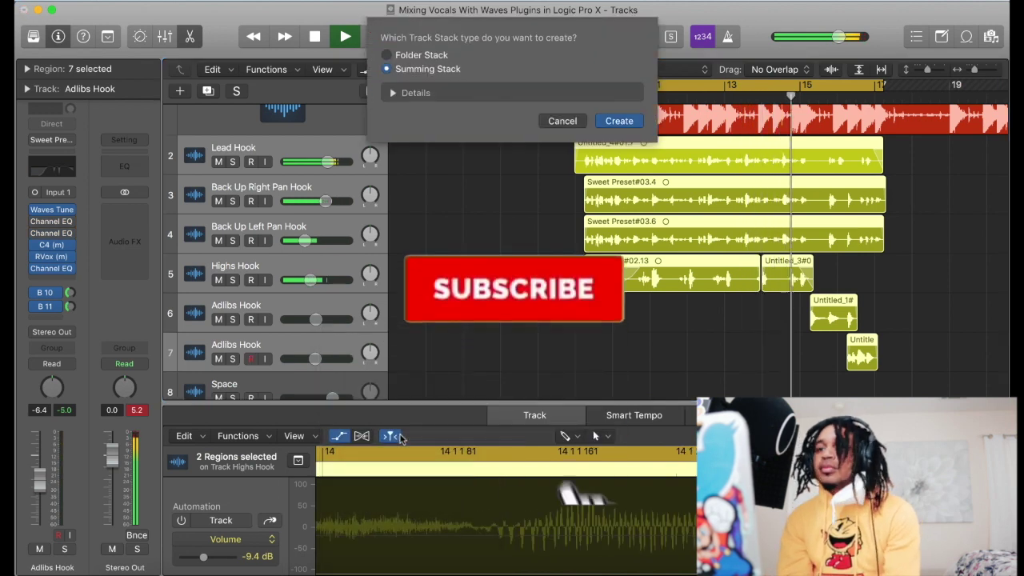
left_click(636, 122)
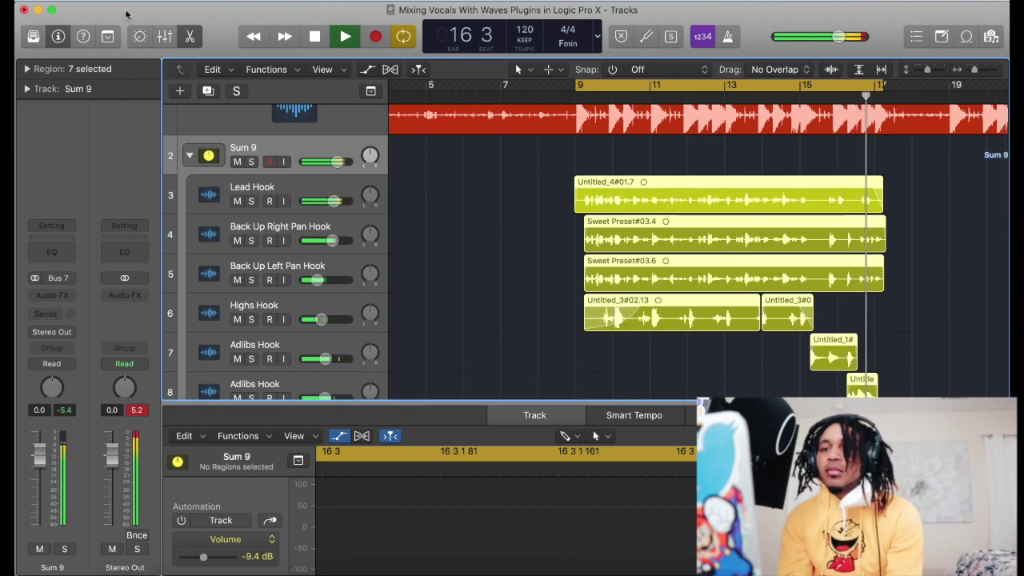
- Rename the summing stack as HOOK
double_click(254, 146)
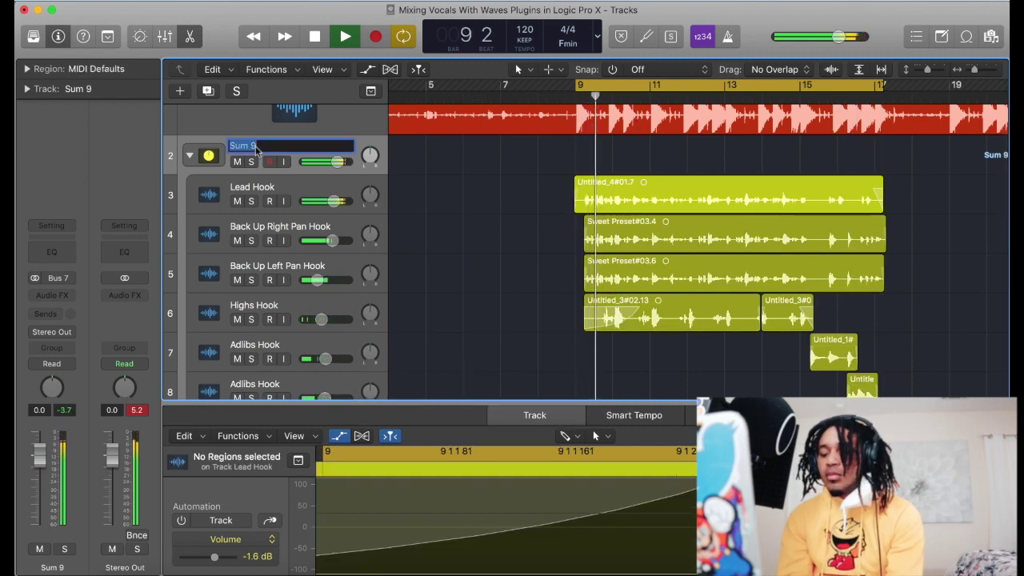
key("Return")
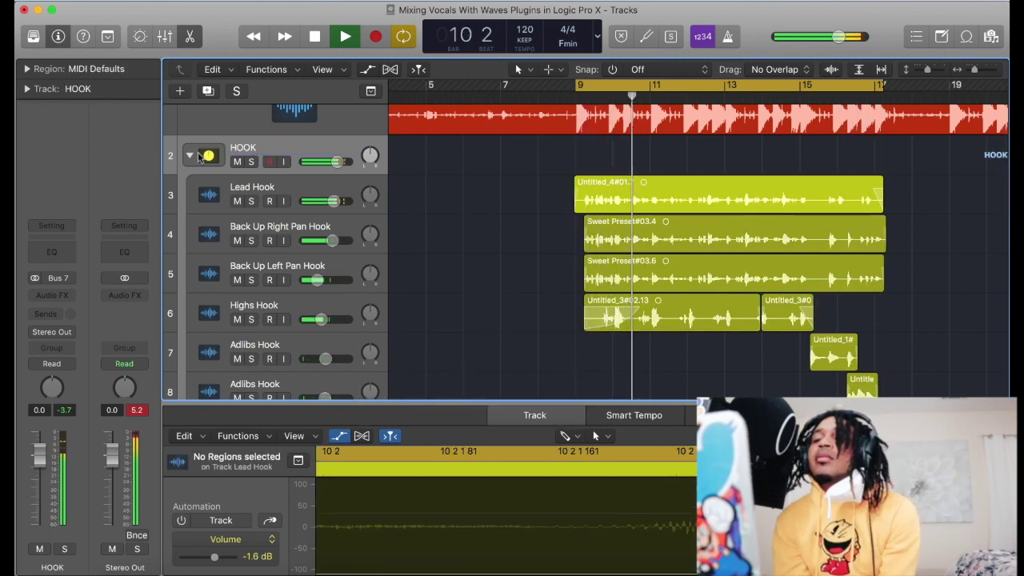
- Try a stereo Stereo Spread with its order at 2 on the HOOK stack and remove the plug-in again
left_click(69, 296)
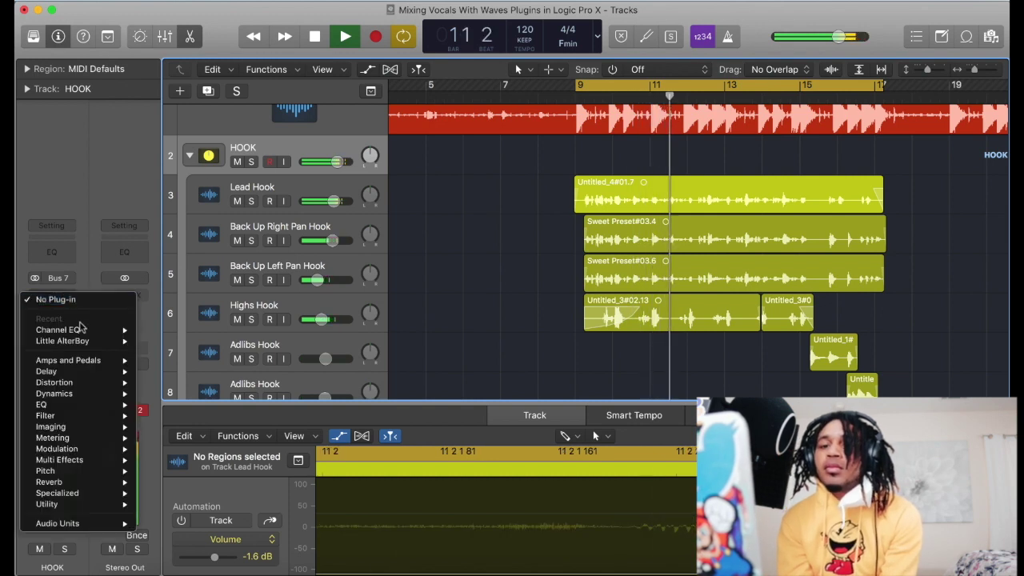
mouse_move(89, 443)
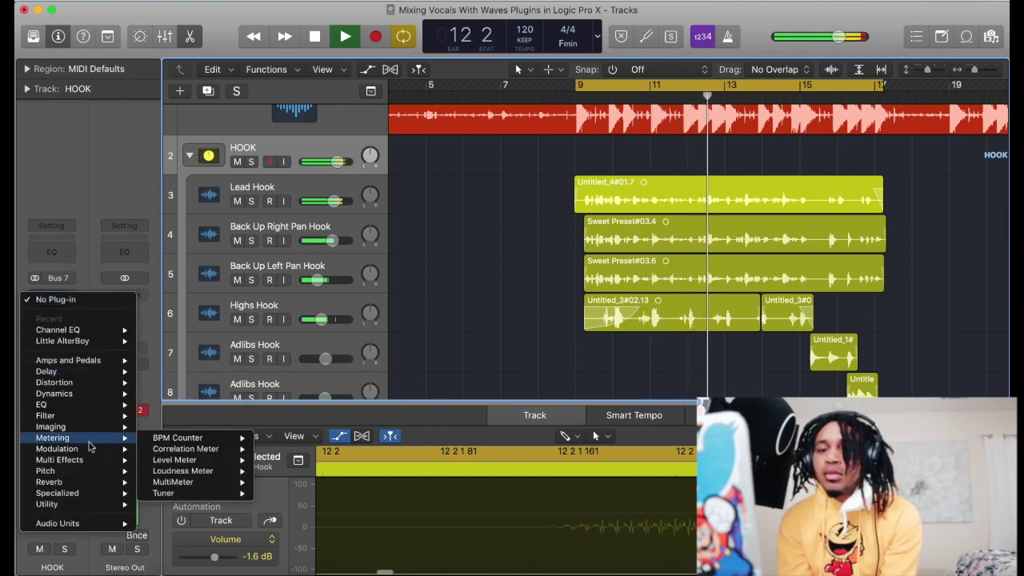
mouse_move(109, 363)
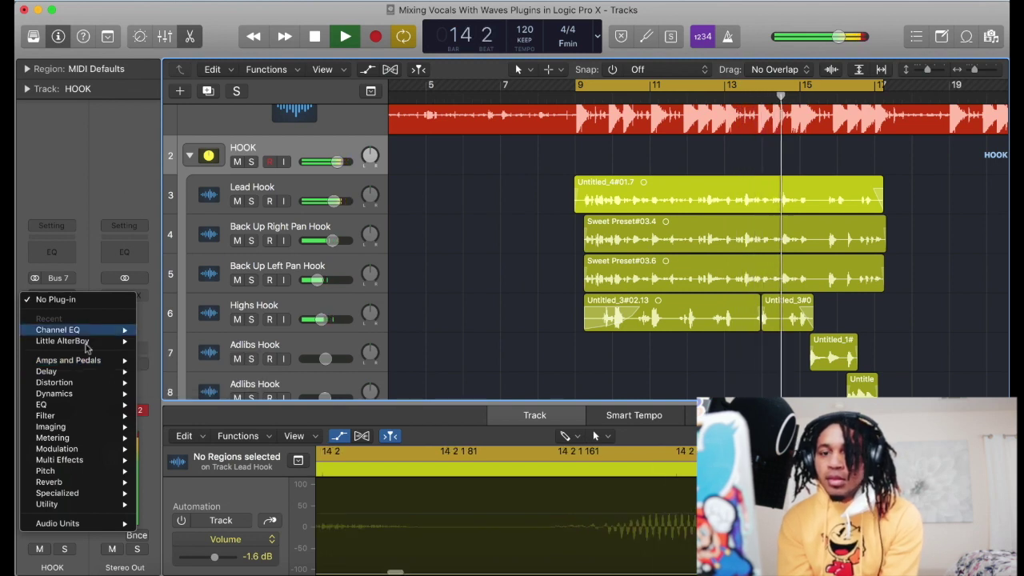
mouse_move(190, 431)
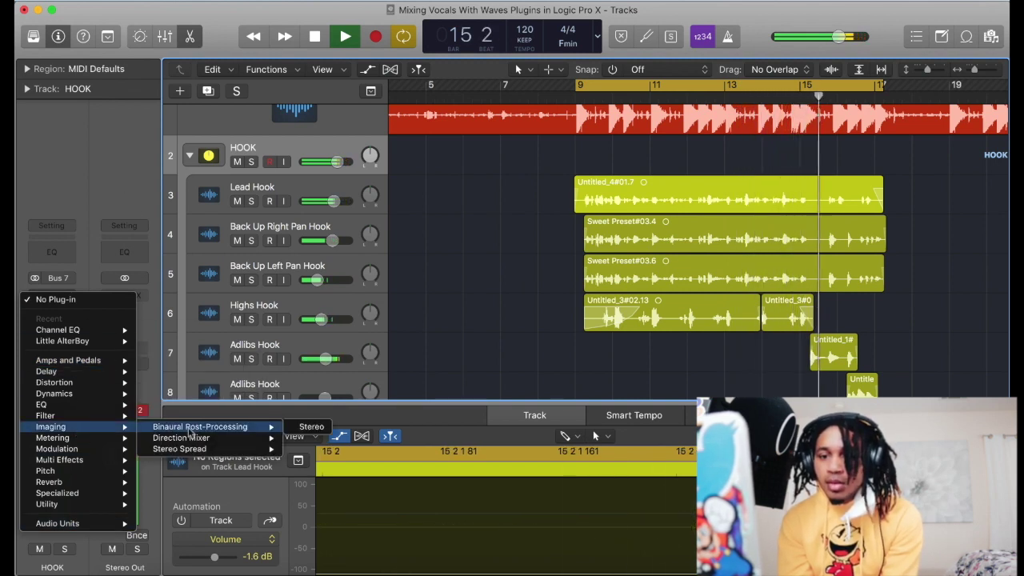
mouse_move(232, 449)
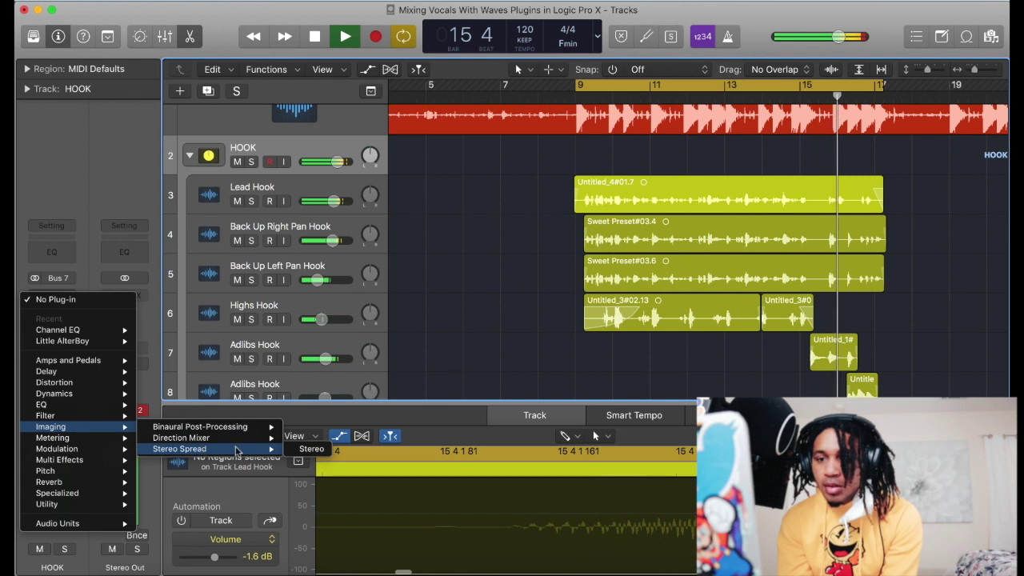
left_click(313, 449)
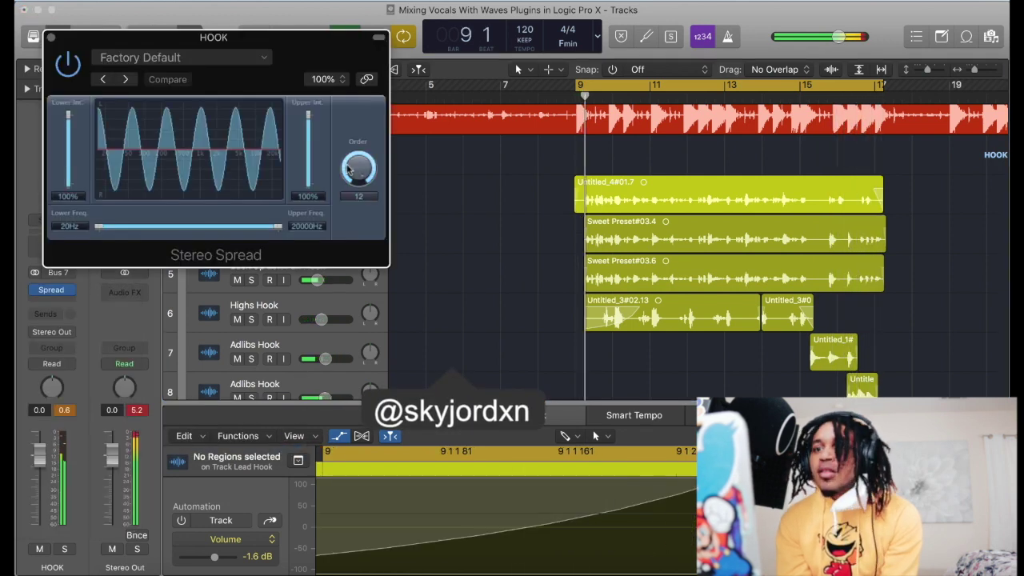
left_click_drag(348, 168, 341, 286)
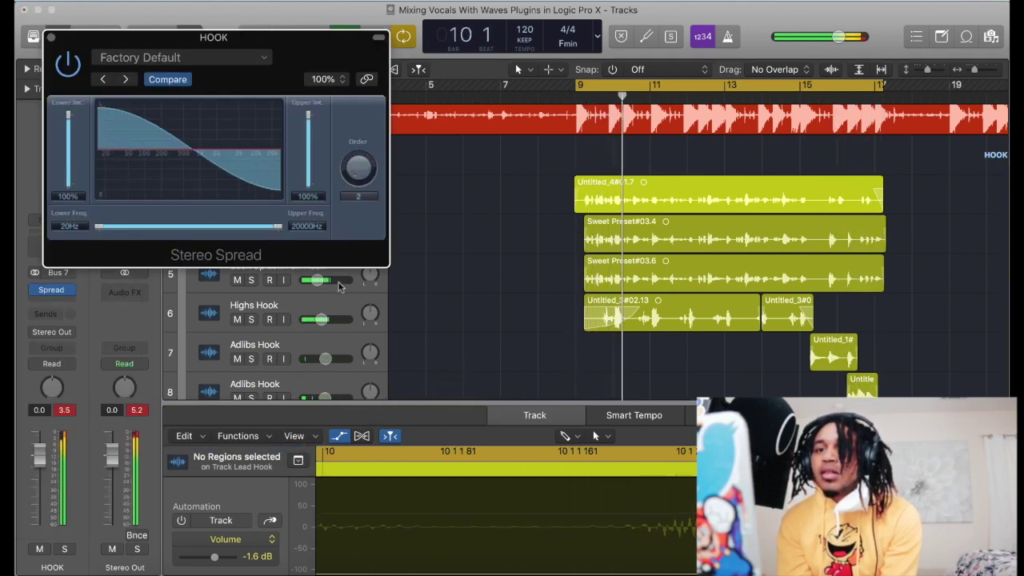
left_click(70, 291)
left_click(108, 321)
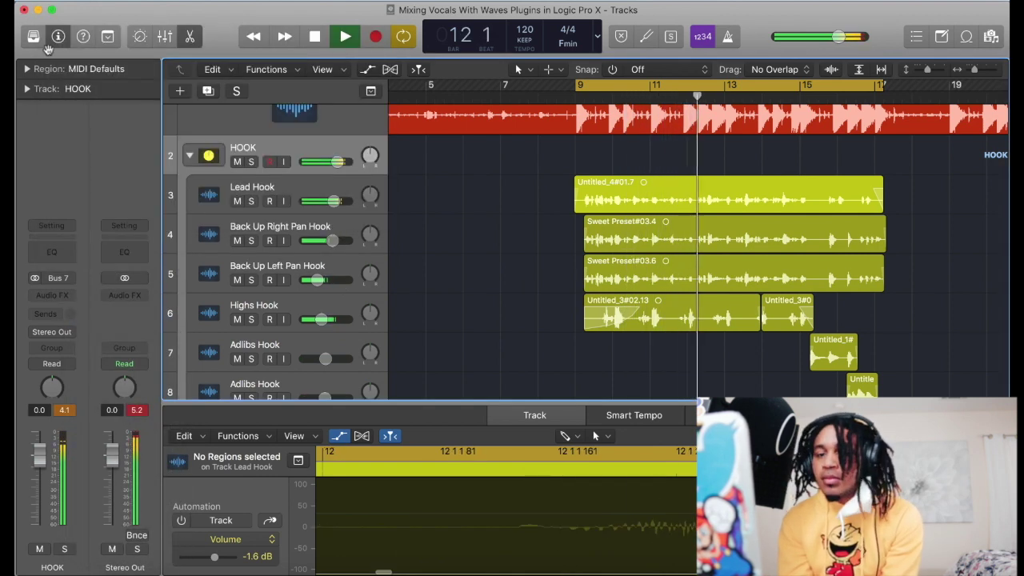
- Insert the Waves API-560 (s) equalizer as a stereo plug-in on the HOOK stack
left_click(56, 298)
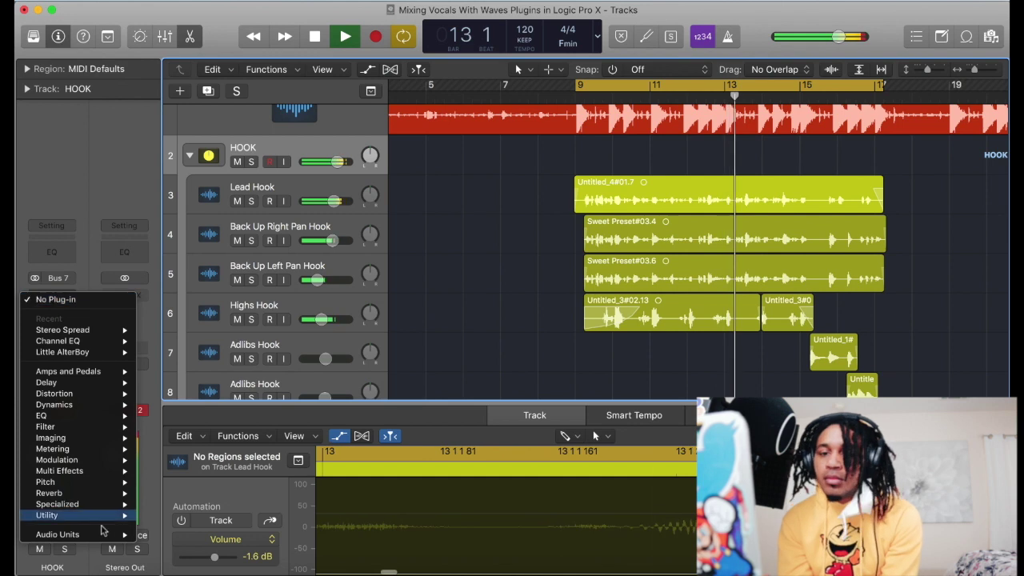
mouse_move(80, 534)
mouse_move(187, 565)
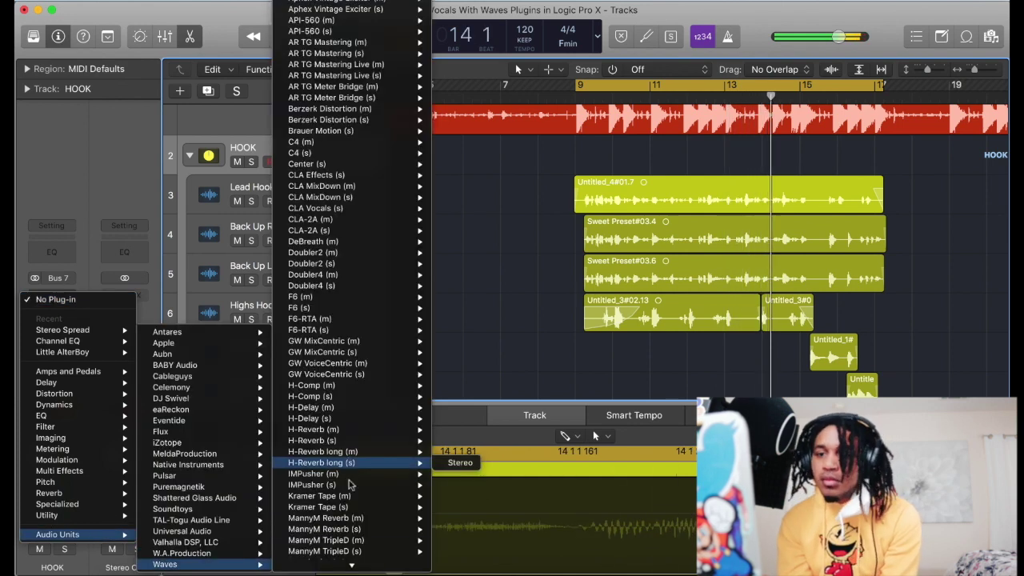
mouse_move(377, 364)
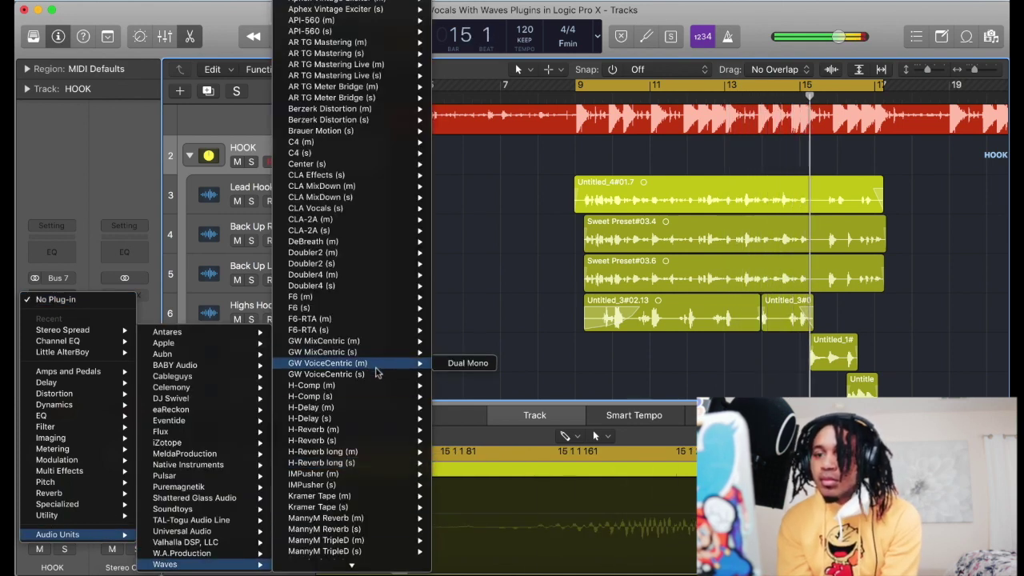
mouse_move(392, 166)
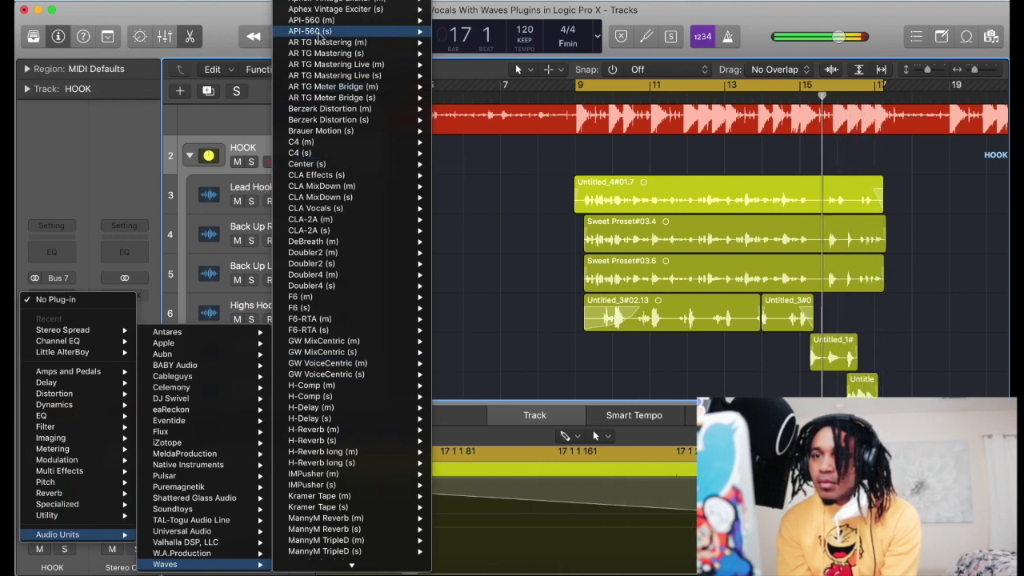
mouse_move(393, 32)
left_click(453, 35)
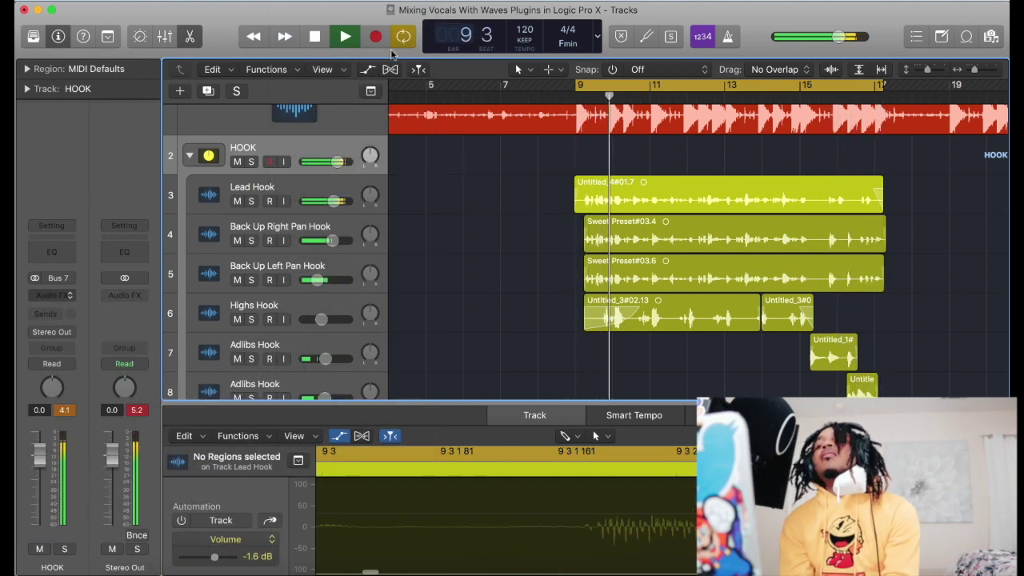
- Load the 23MG user preset into the HOOK stack's API-560 and close the plug-in window
left_click(205, 98)
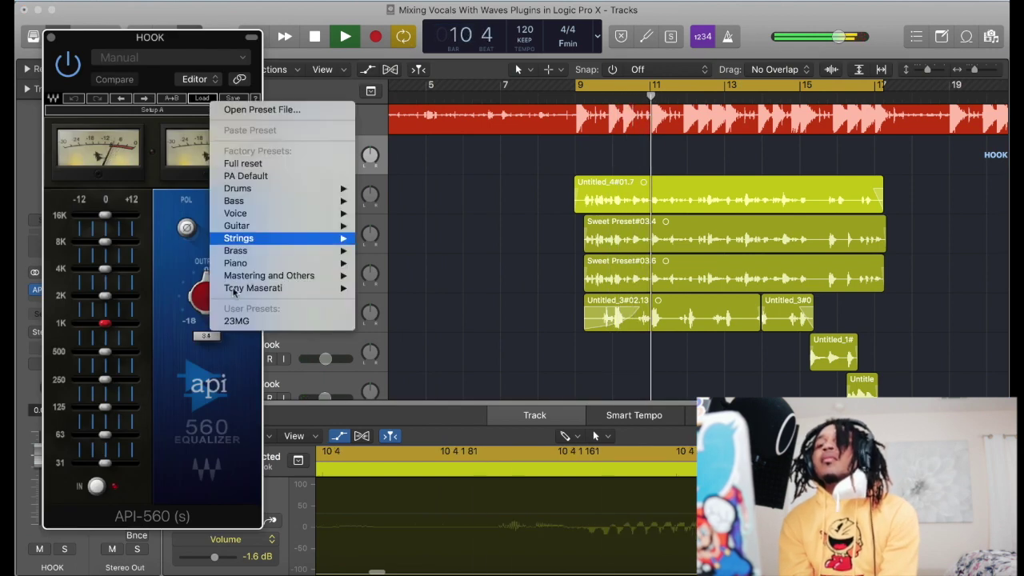
left_click(236, 321)
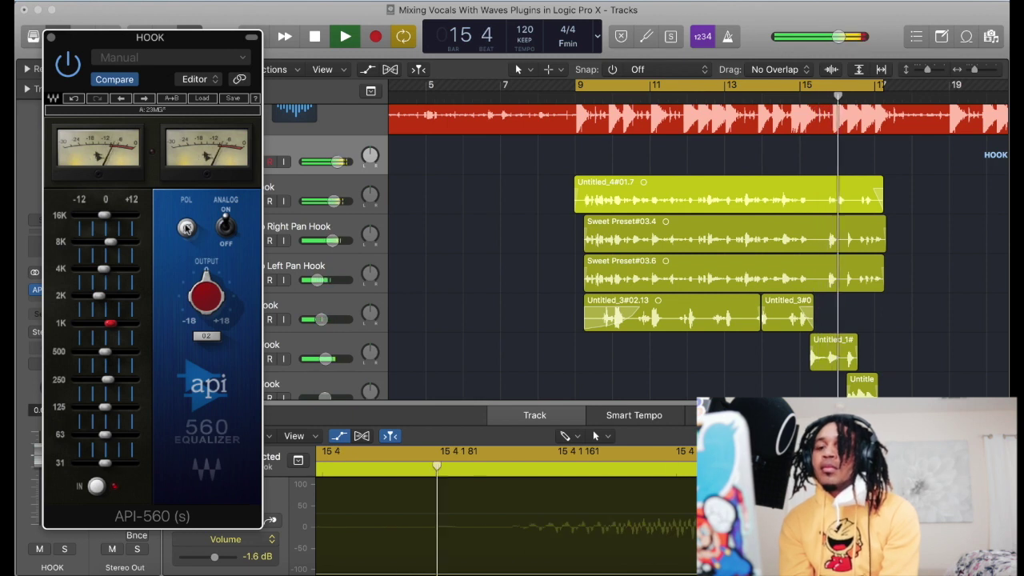
left_click_drag(206, 296, 206, 320)
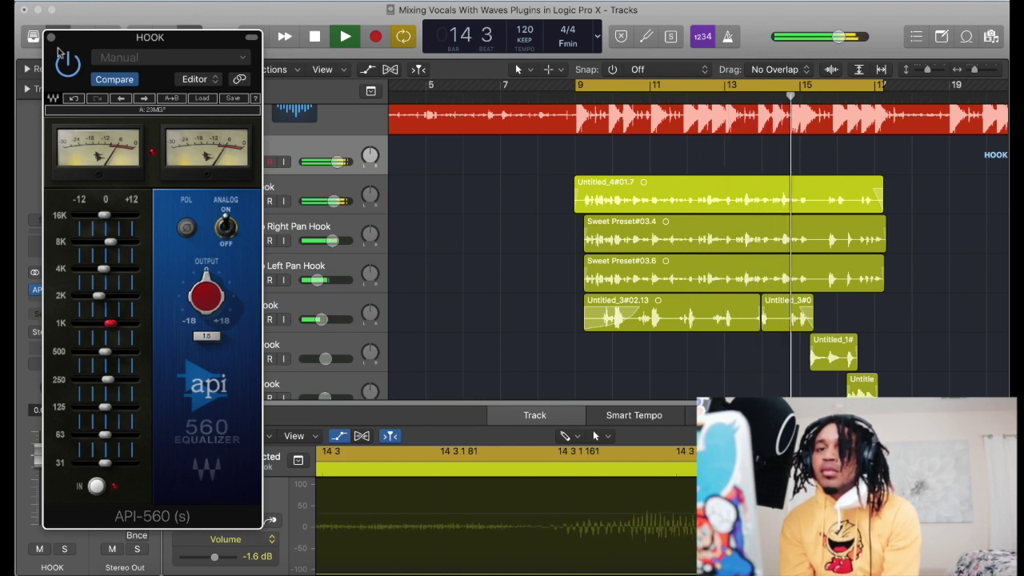
left_click(51, 38)
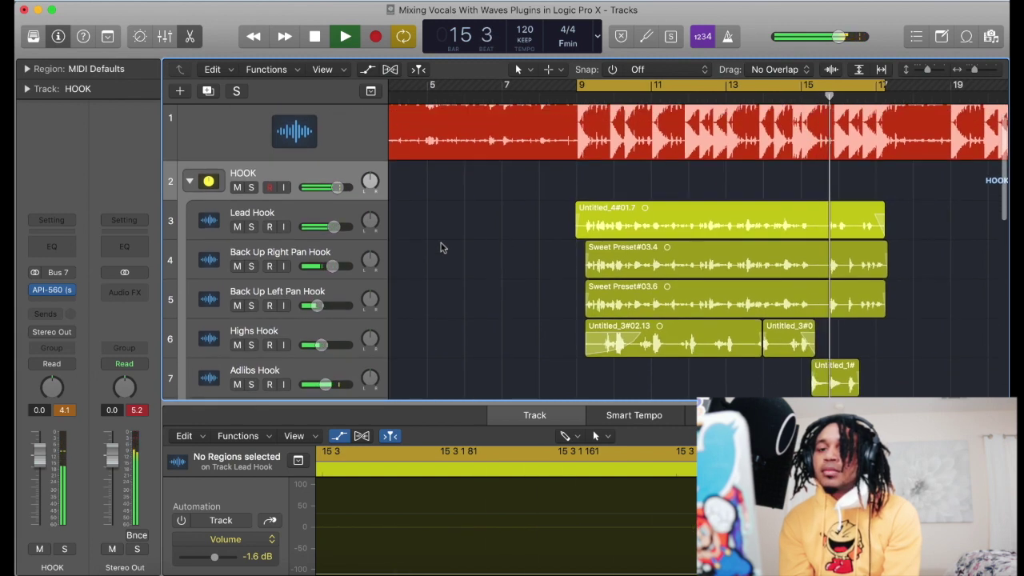
- Add the Waves SSLChannel (s) with the Lead Vox preset after the API-560 and lower the HOOK stack to -1.5 dB
left_click(51, 302)
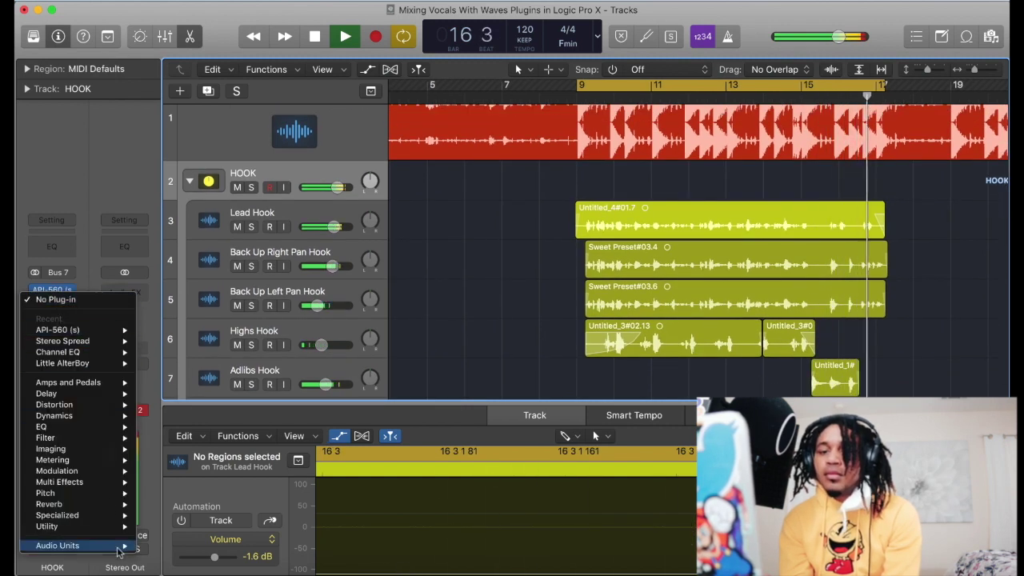
mouse_move(136, 547)
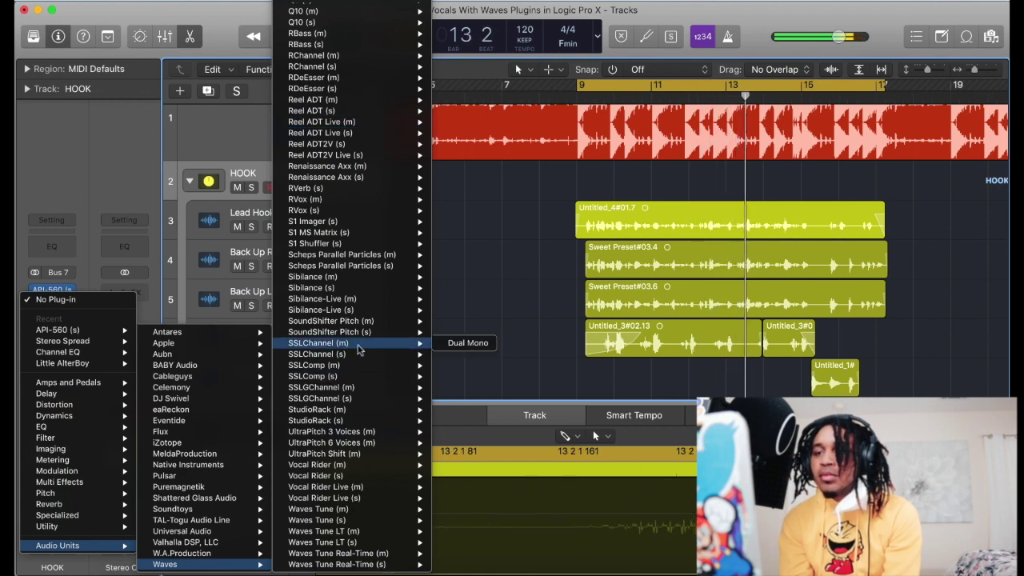
left_click(457, 357)
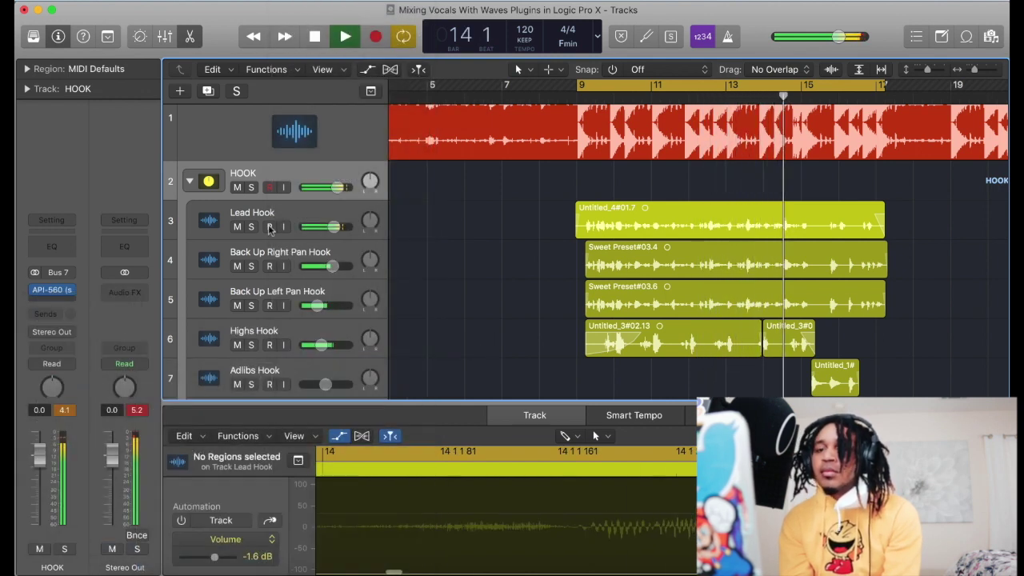
left_click(217, 98)
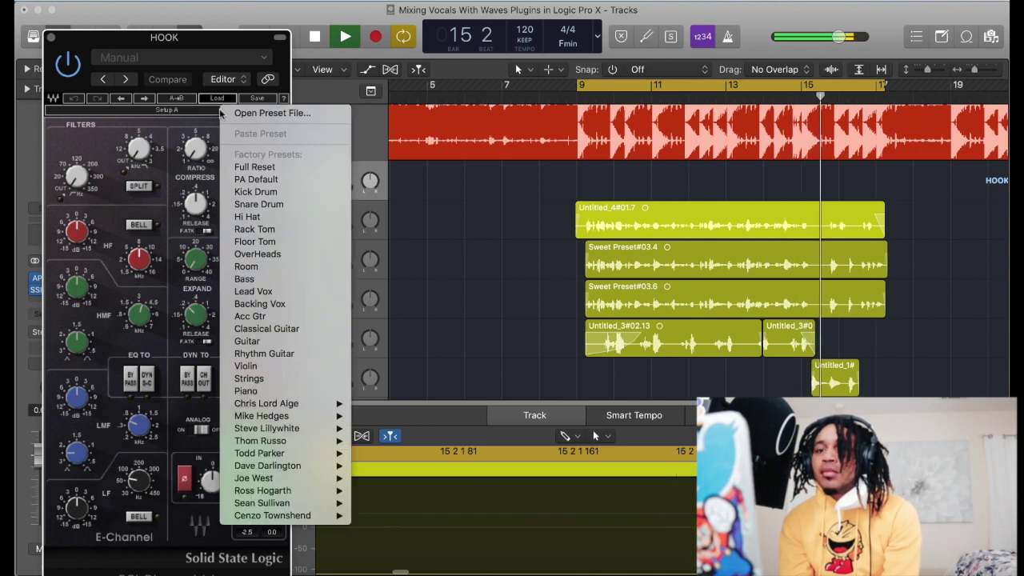
left_click(253, 291)
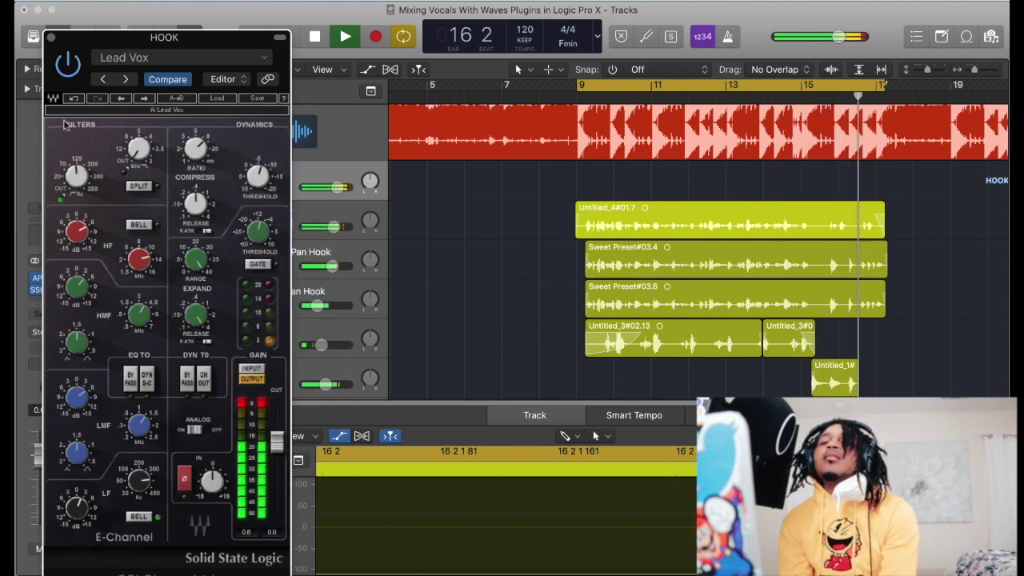
left_click(51, 39)
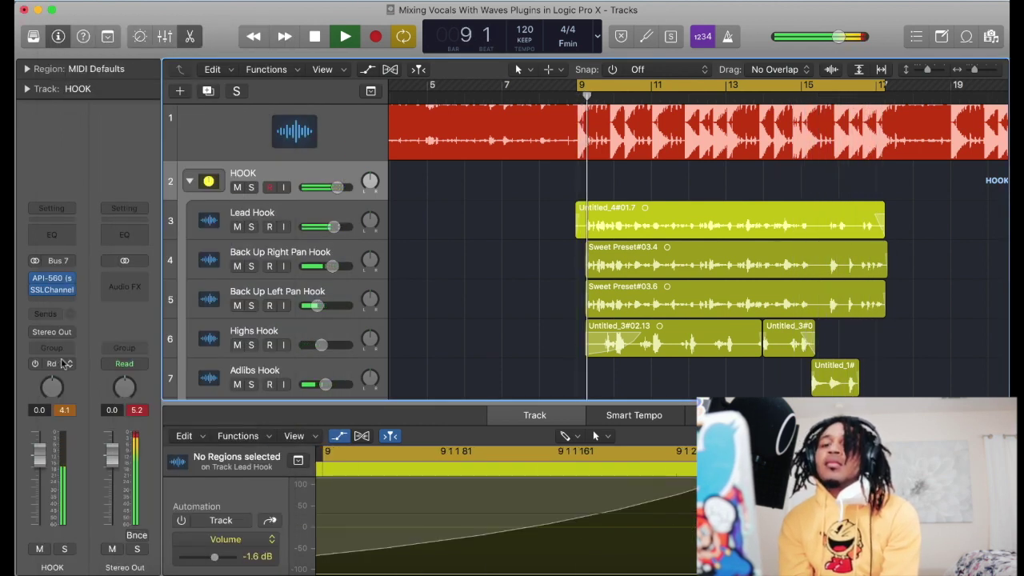
left_click_drag(42, 449, 43, 457)
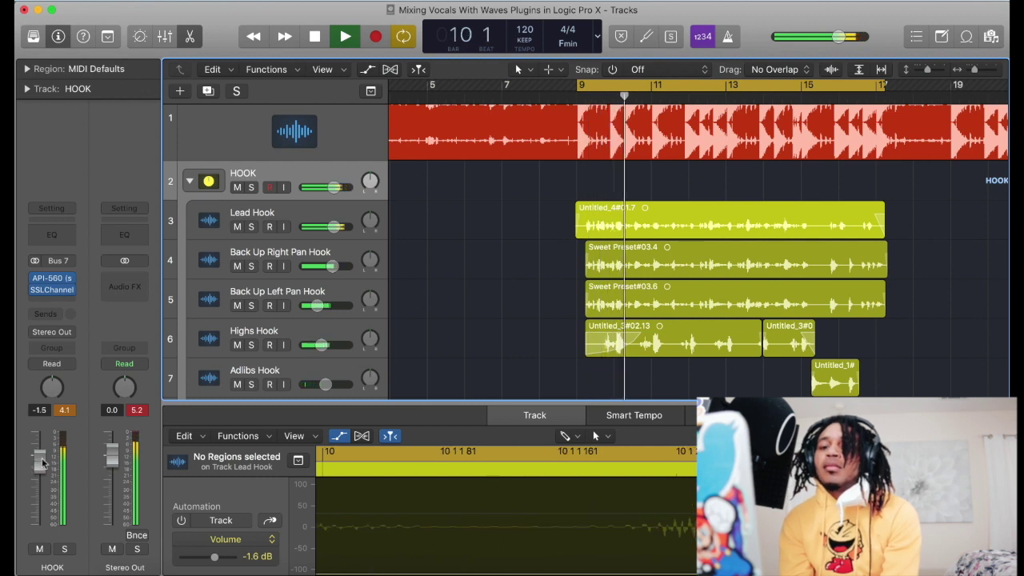
- Try pulling the beat track's volume down to -65.0 dB and reset it to 0.0 dB
left_click(356, 130)
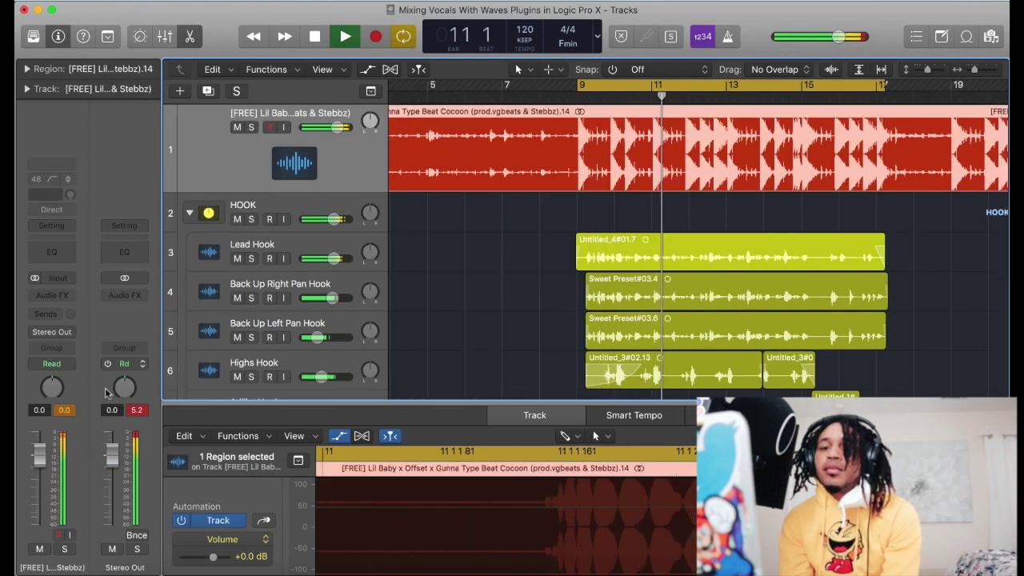
left_click_drag(39, 466, 40, 530)
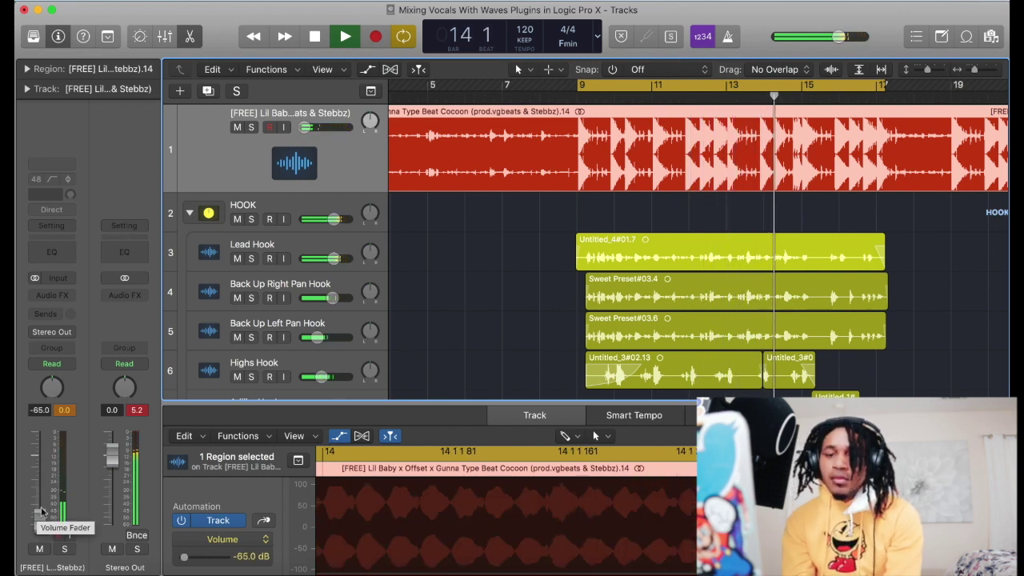
left_click(36, 512, "alt")
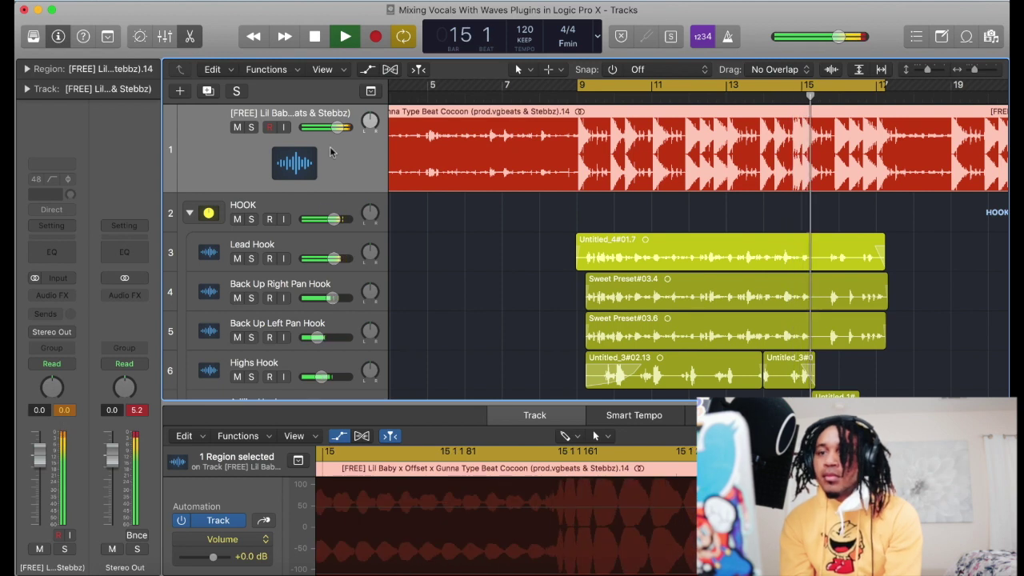
- Lower the Lead Hook's volume slightly and set the beat track to -1.0 dB
left_click_drag(336, 258, 328, 258)
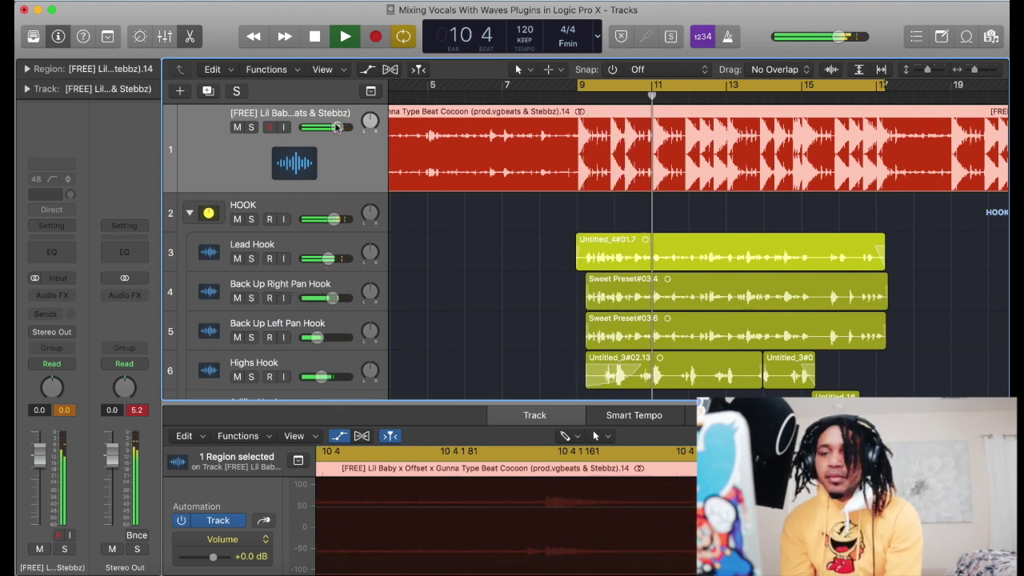
left_click_drag(338, 128, 336, 128)
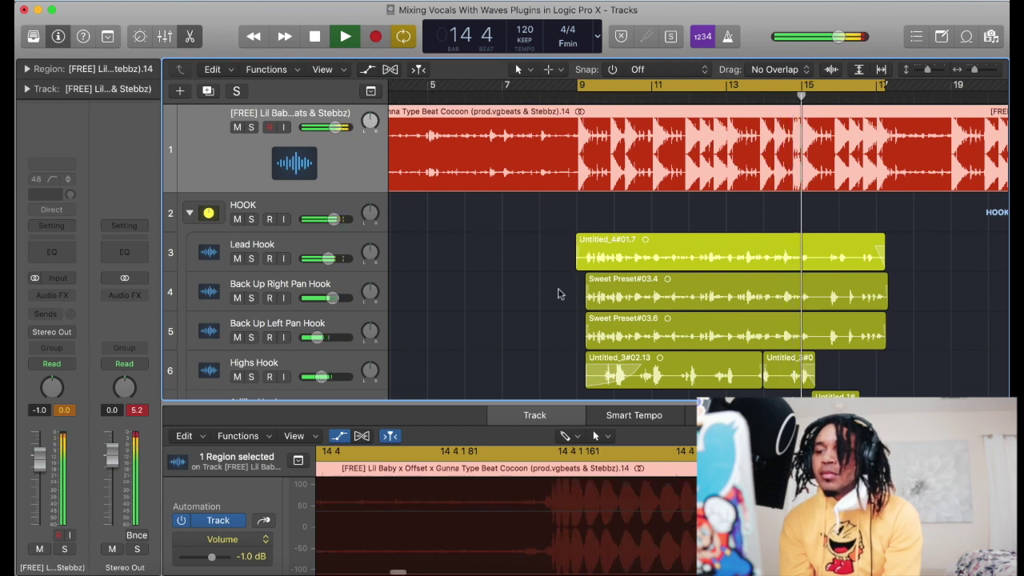
- Turn down the Back Up Right Pan Hook and both Adlibs Hook tracks slightly
left_click_drag(332, 298, 324, 298)
scroll(337, 373, "down", 4)
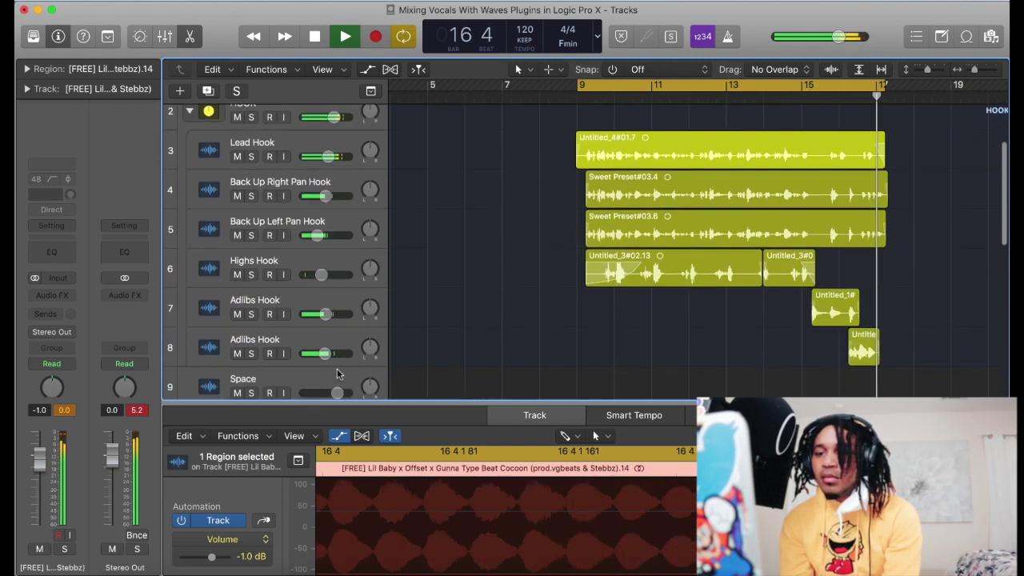
scroll(337, 374, "down", 1)
left_click_drag(328, 345, 321, 345)
left_click_drag(322, 305, 321, 305)
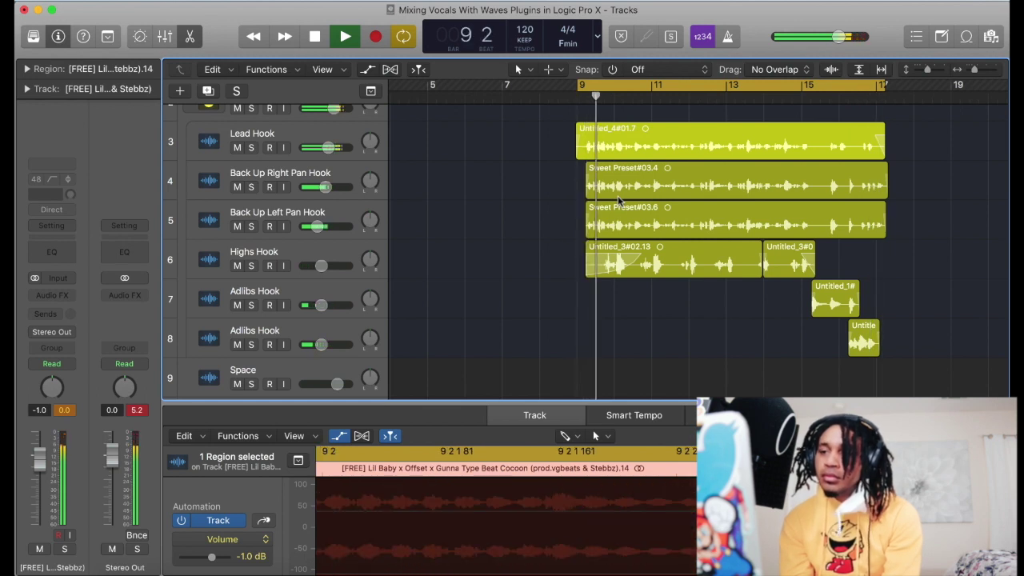
scroll(641, 201, "up", 5)
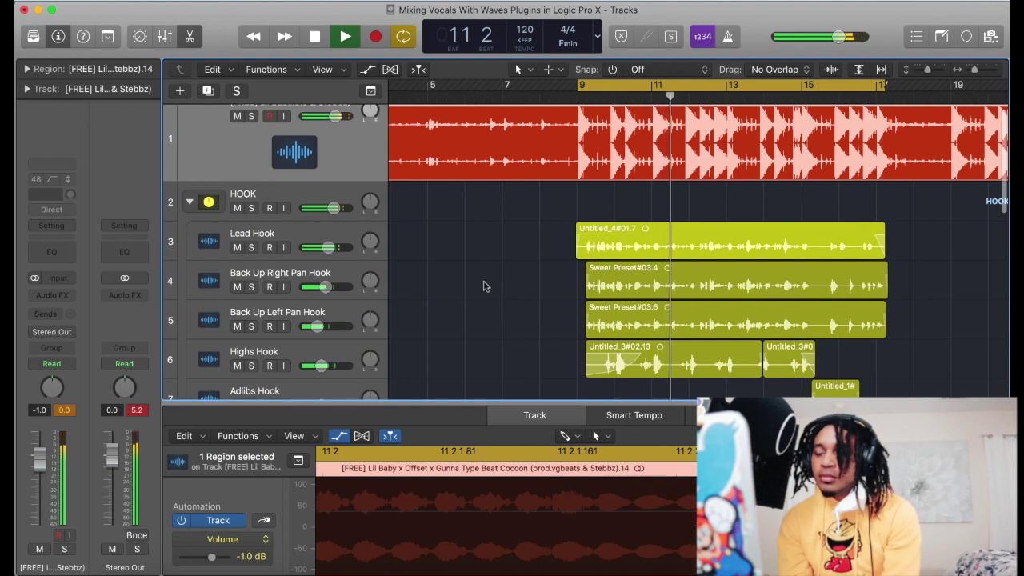
scroll(480, 287, "down", 3)
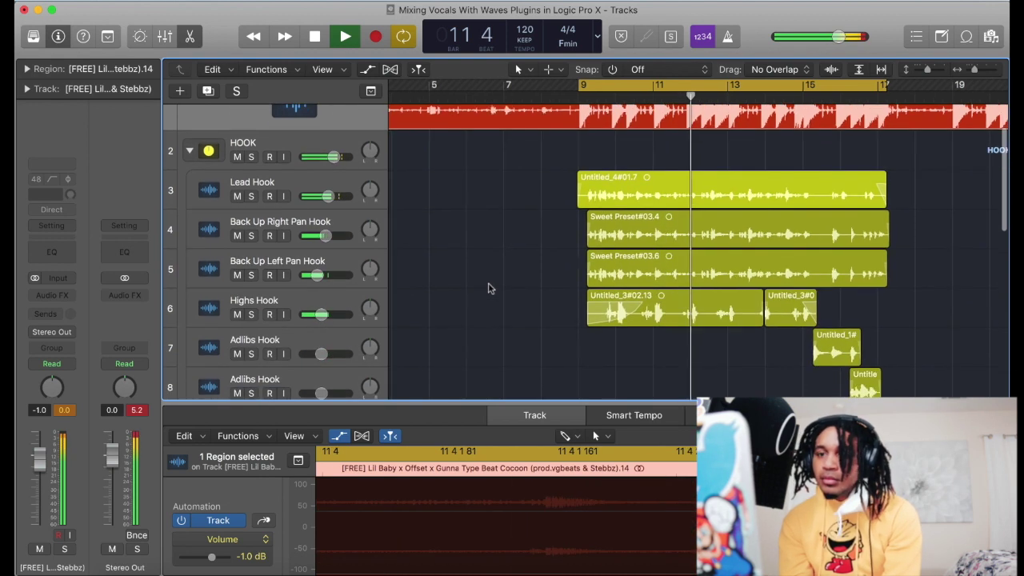
- Move the high-cut band of the Lead Hook's second Channel EQ up to 20000 Hz
left_click(290, 189)
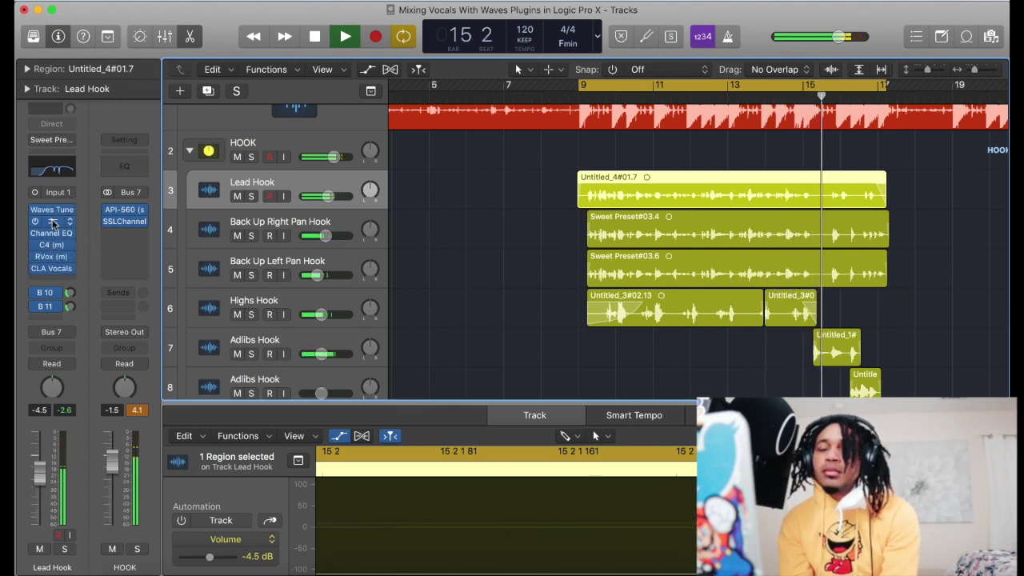
left_click(53, 231)
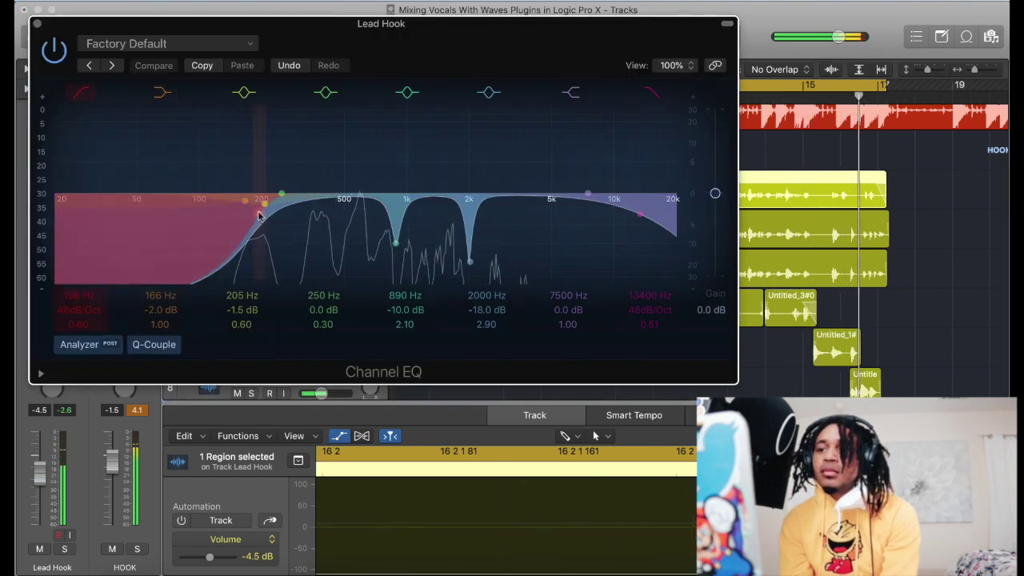
left_click_drag(640, 214, 688, 215)
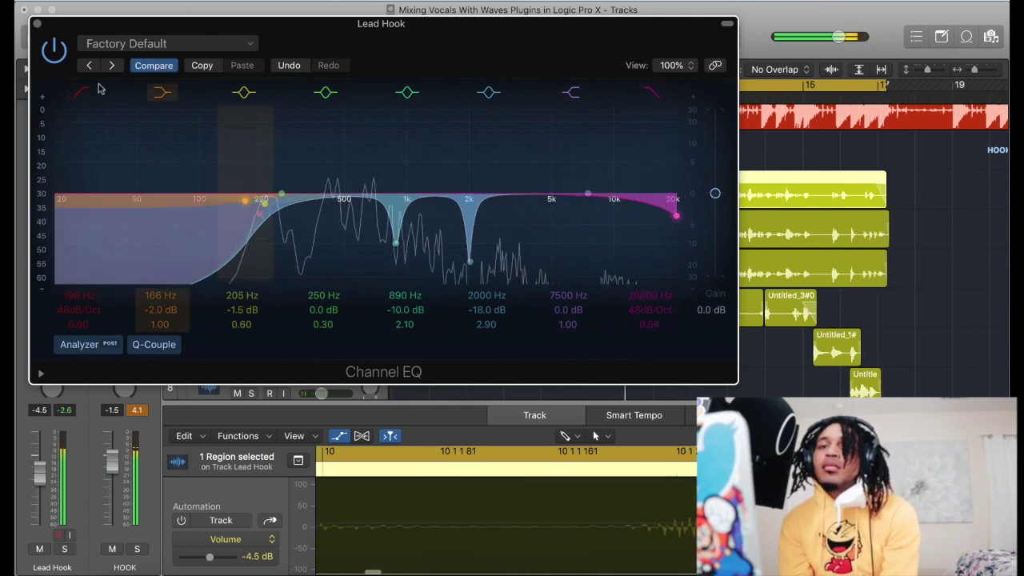
left_click(34, 25)
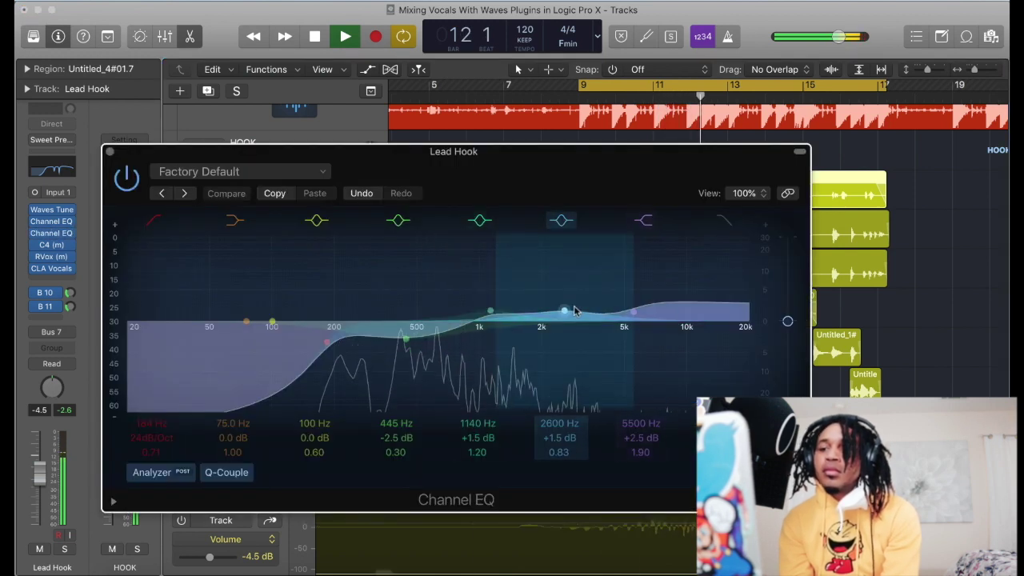
- In the Lead Hook's other Channel EQ, set the upper-mid band to 2750 Hz, +3.5 dB, with a Q of 0.10
mouse_move(575, 309)
left_mouse_down()
mouse_move(568, 296)
mouse_move(576, 303)
left_mouse_up()
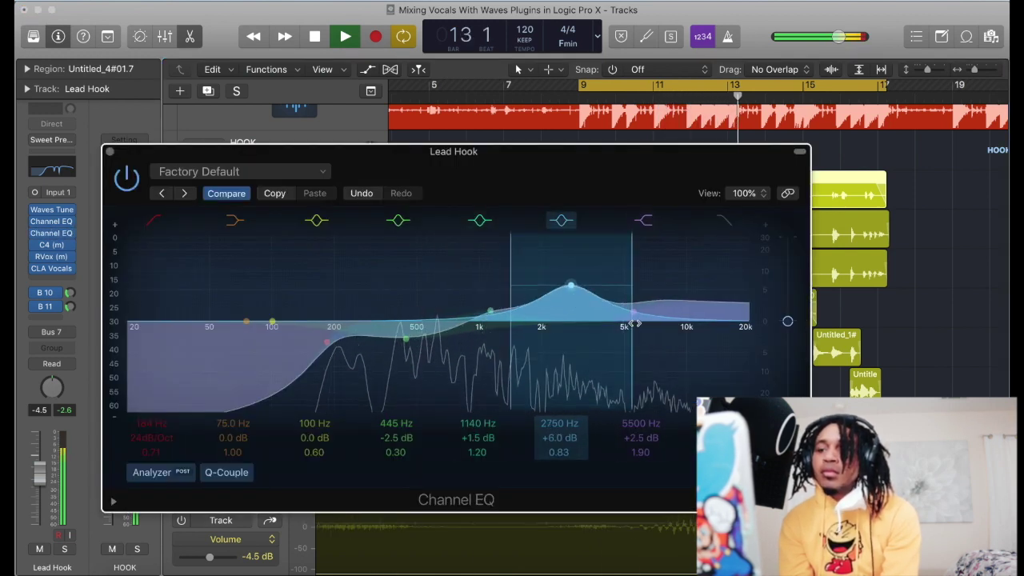
left_click_drag(634, 325, 684, 334)
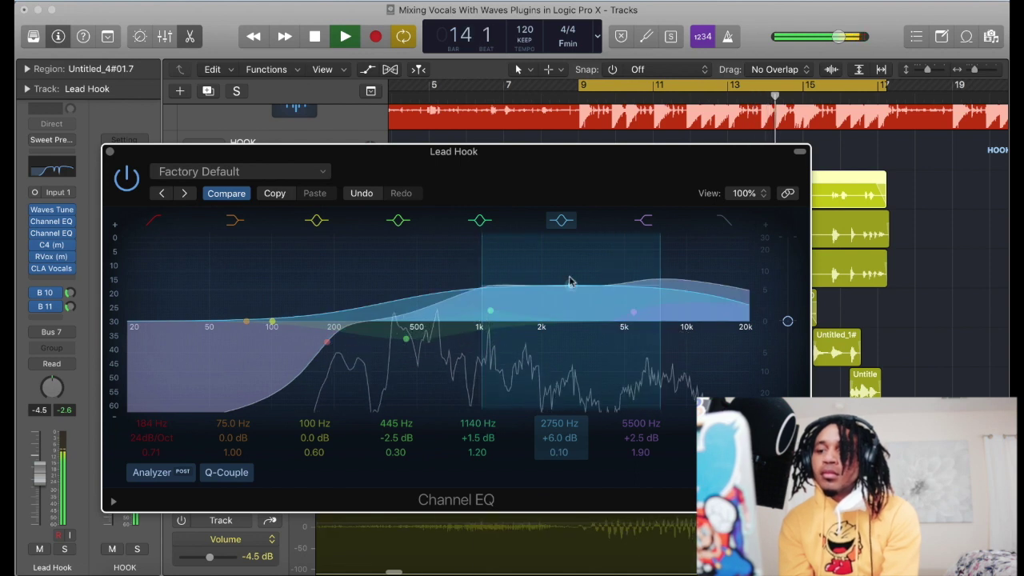
mouse_move(569, 289)
left_mouse_down()
mouse_move(568, 308)
mouse_move(569, 297)
left_mouse_up()
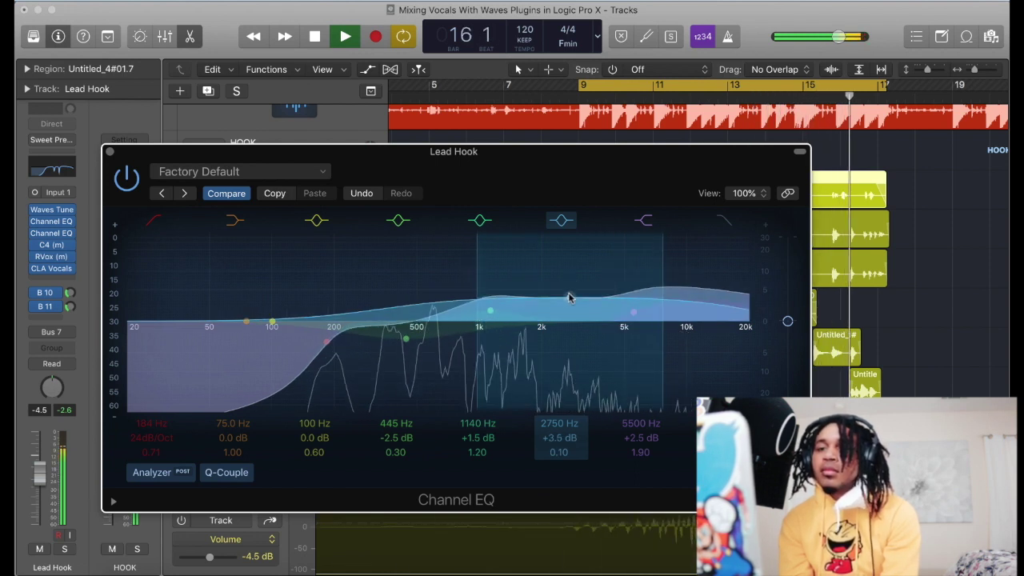
left_click(109, 152)
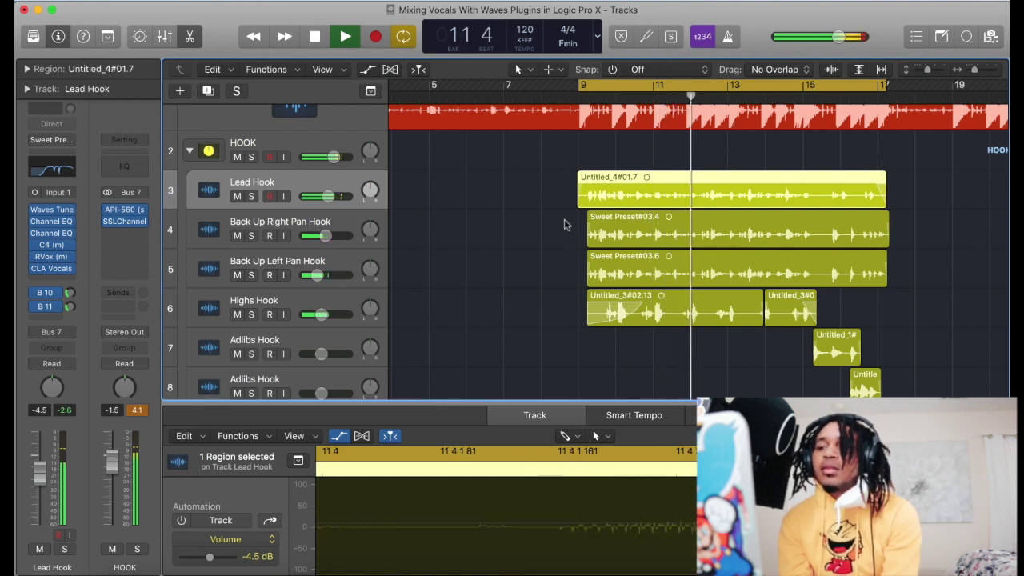
- Pan the two Adlibs Hook tracks and the left and right back-up tracks to opposite sides, lowering Back Up Right Pan Hook's volume
scroll(543, 256, "up", 1)
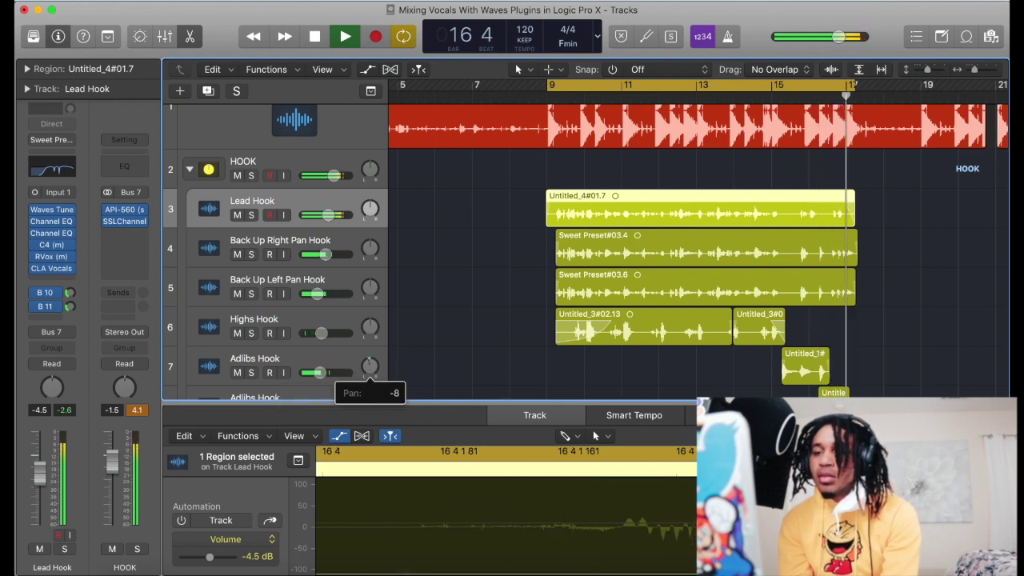
scroll(370, 368, "down", 1)
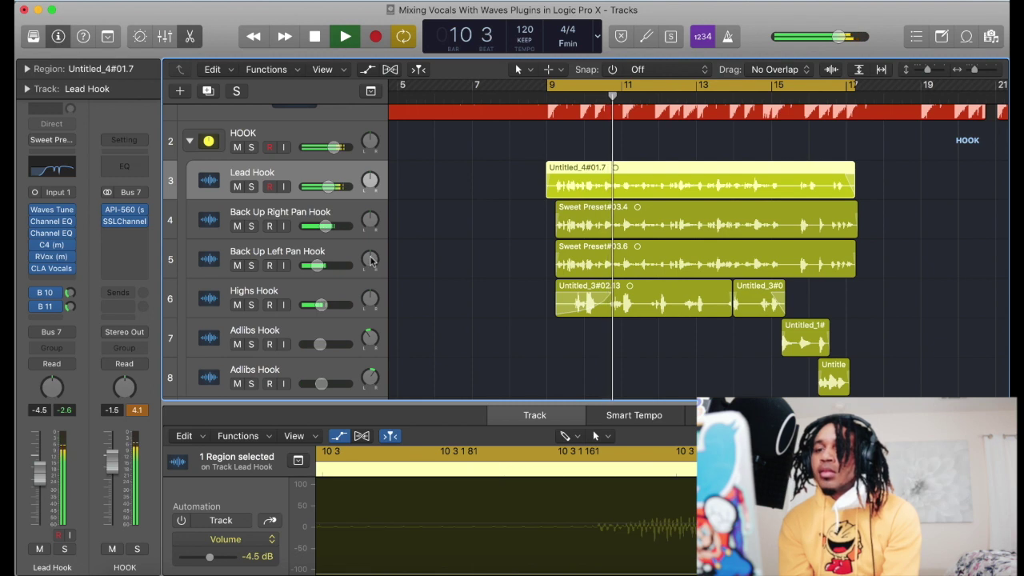
left_click_drag(371, 260, 370, 284)
left_click_drag(370, 220, 370, 202)
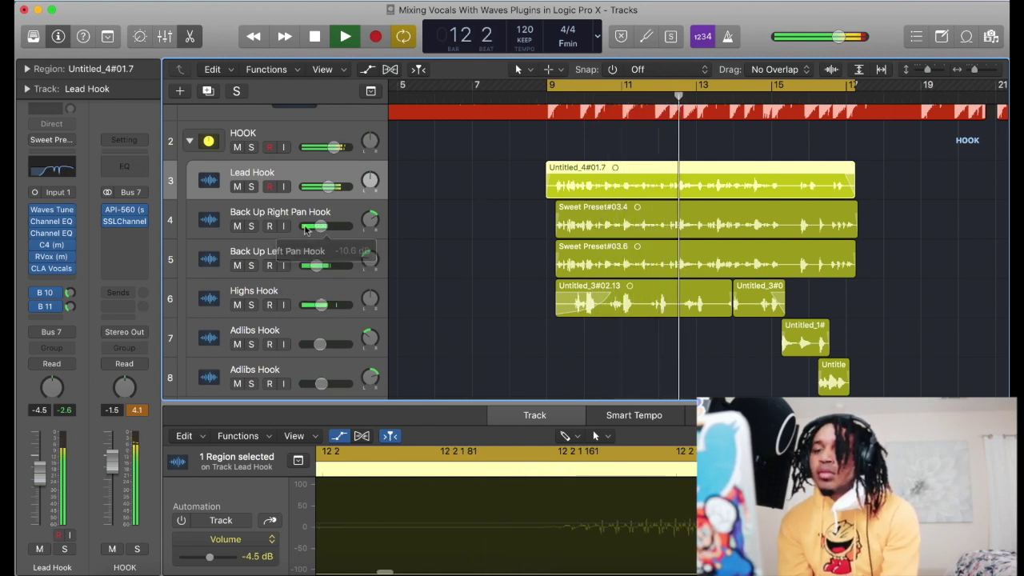
left_click_drag(370, 220, 370, 258)
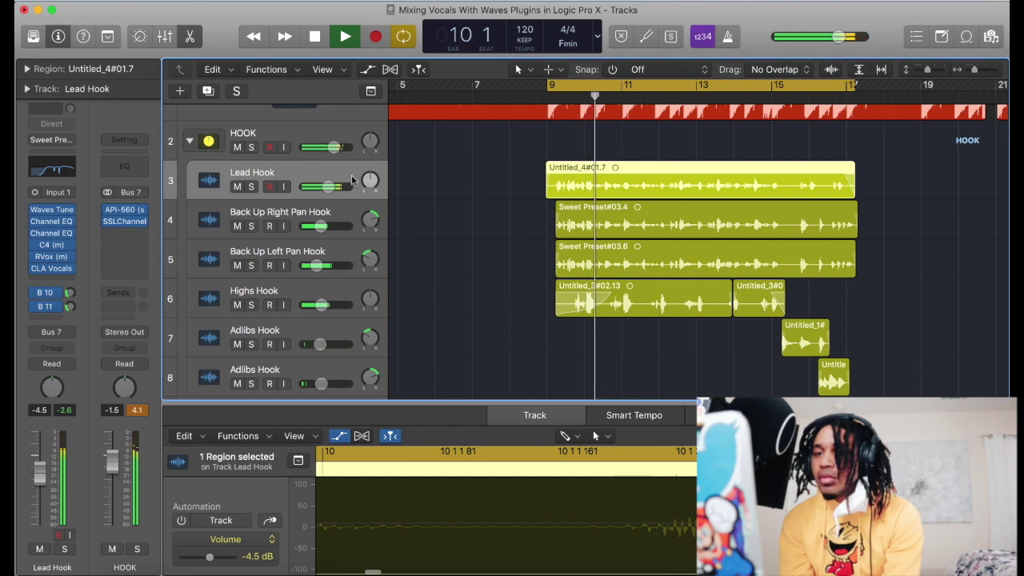
- Insert the stereo Waves Center (s) plug-in after the SSLChannel on the HOOK stack
left_click(296, 134)
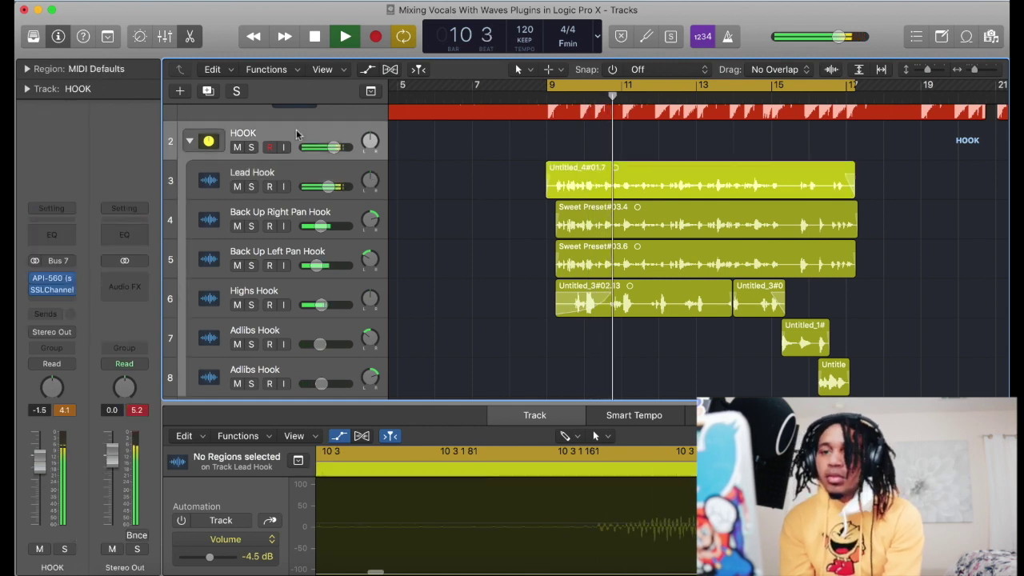
left_click(51, 298)
mouse_move(80, 545)
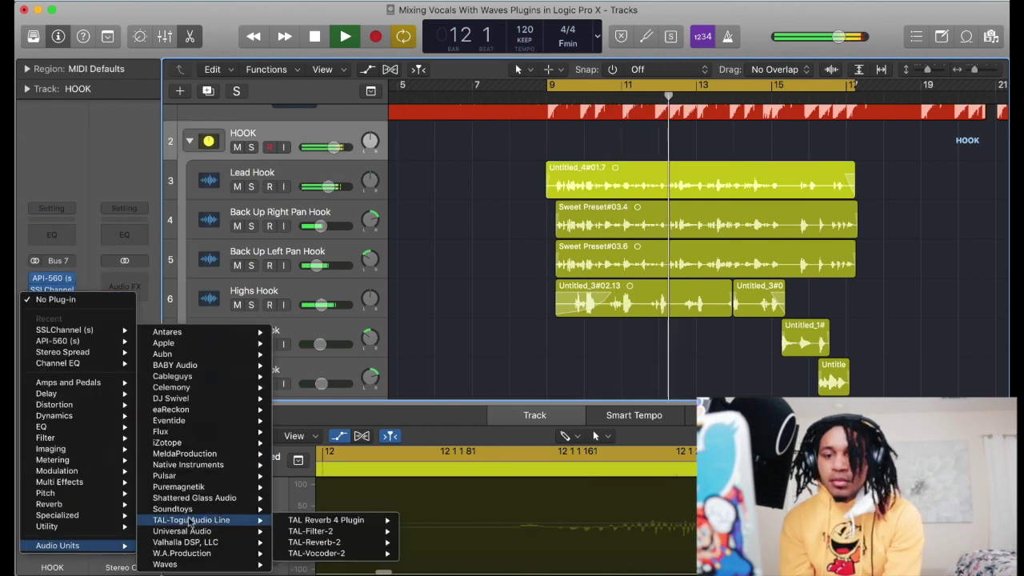
mouse_move(205, 567)
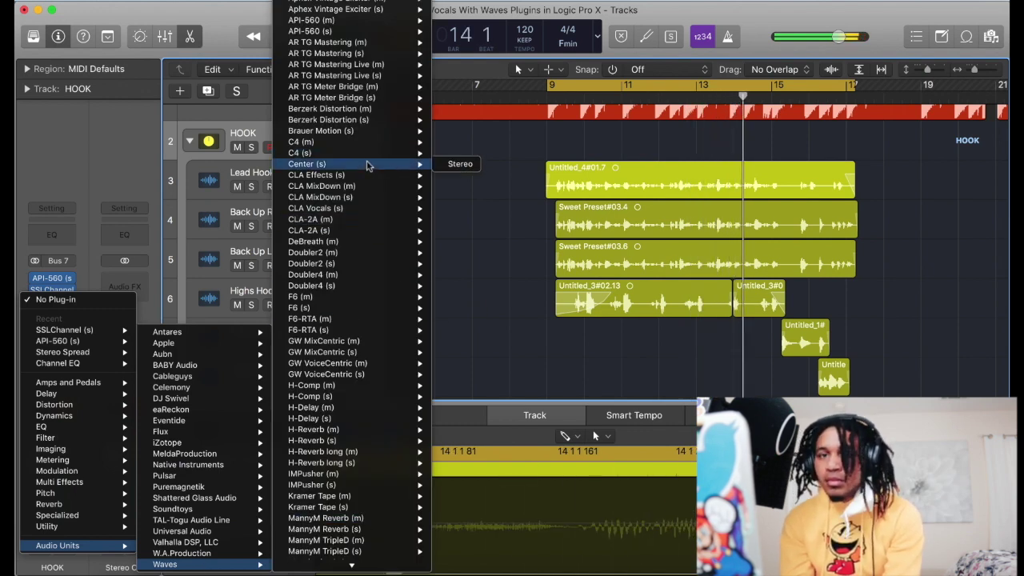
mouse_move(408, 163)
left_click(454, 164)
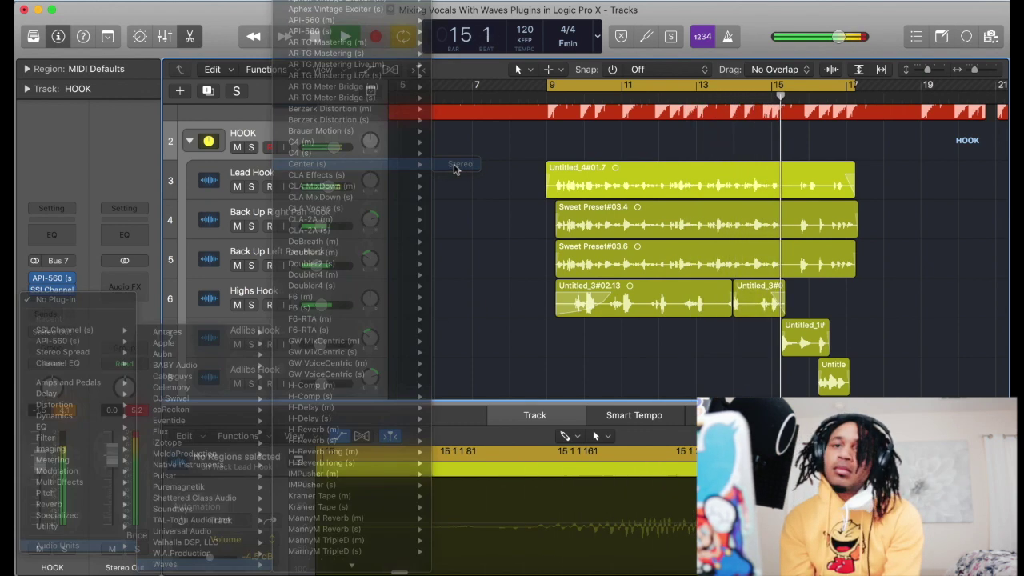
- In Center, lower the sides and slightly raise the center level, shifting lows toward the sides and highs and punch toward the center
mouse_move(289, 256)
left_mouse_down()
mouse_move(289, 247)
mouse_move(289, 307)
mouse_move(290, 270)
left_mouse_up()
mouse_move(116, 256)
left_mouse_down()
mouse_move(116, 284)
mouse_move(116, 252)
left_mouse_up()
left_click_drag(165, 152, 119, 163)
left_click_drag(222, 150, 222, 178)
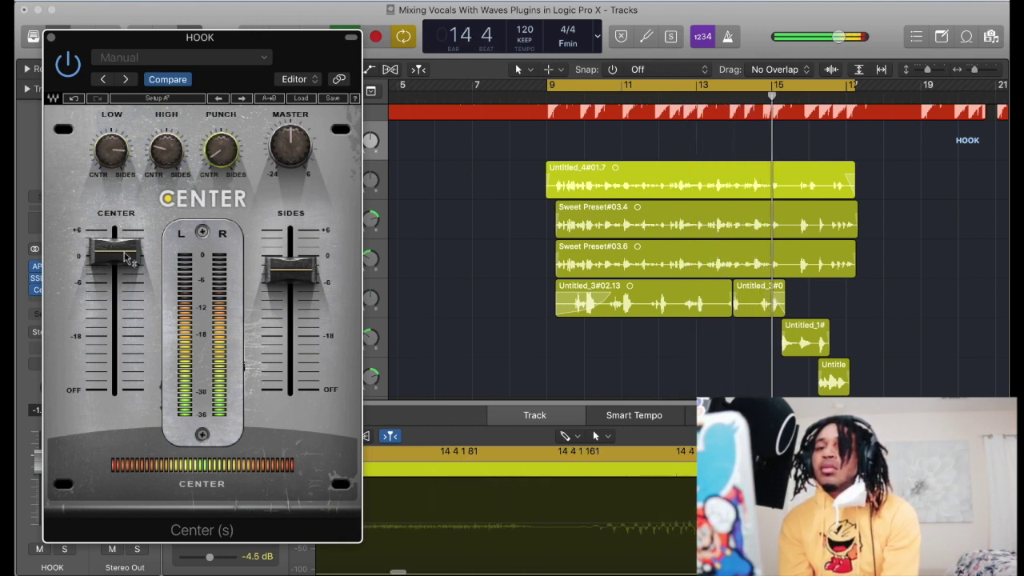
- Set Center's High control to 49.2, the center level to -0.2 and the sides level to about -9.4
left_click_drag(167, 152, 167, 134)
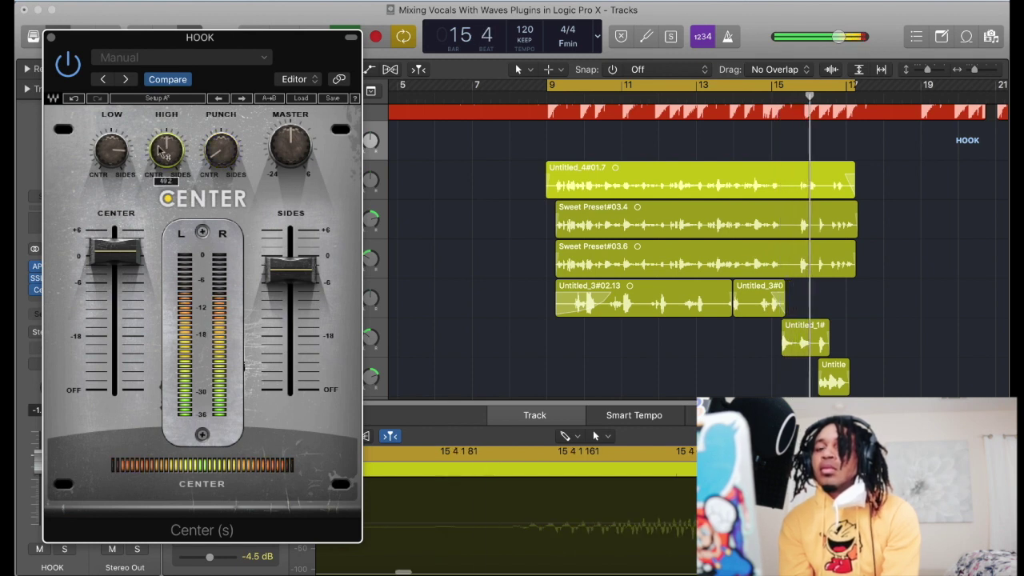
left_click_drag(290, 270, 291, 289)
left_click_drag(114, 253, 115, 257)
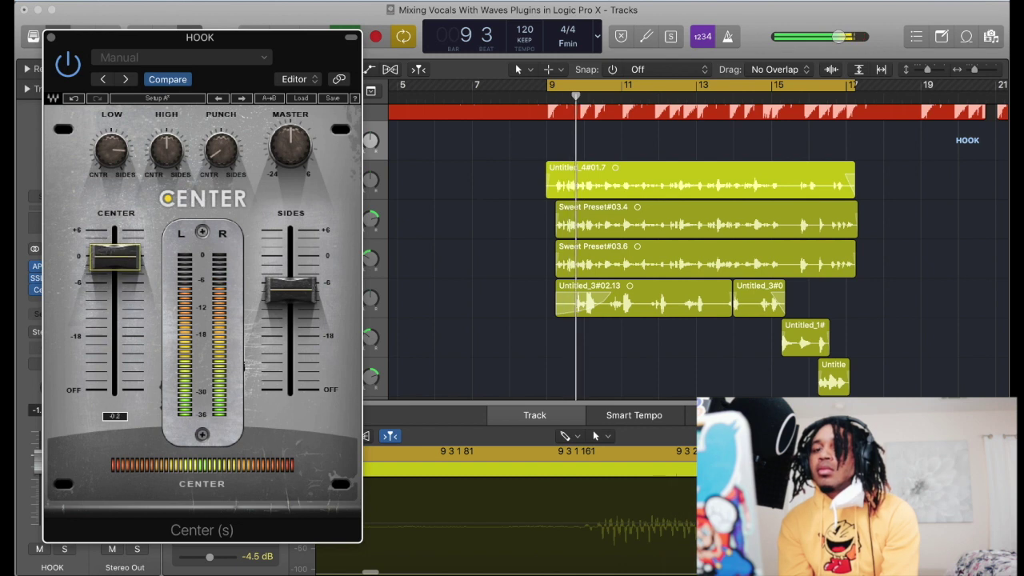
left_click_drag(292, 290, 292, 298)
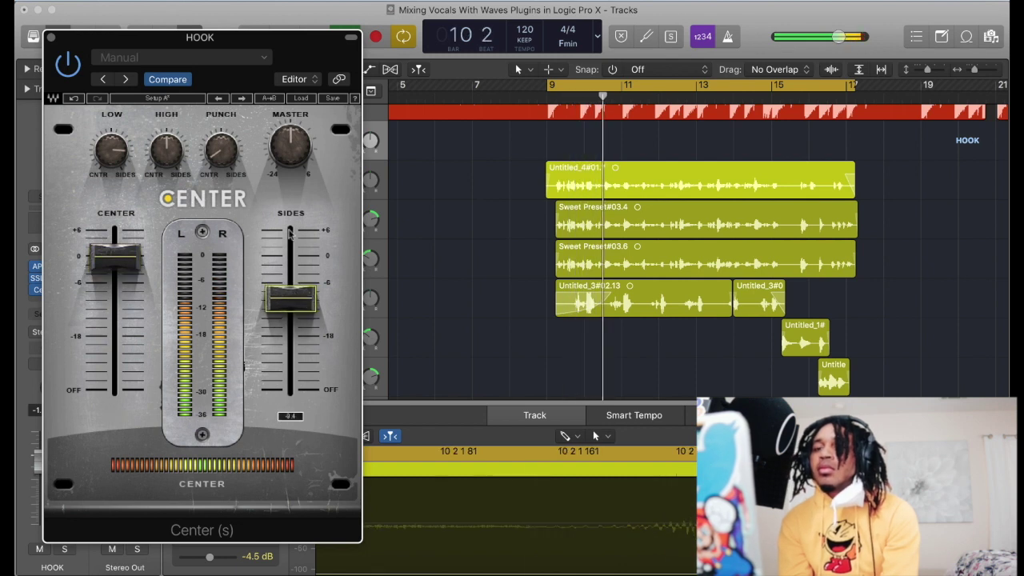
left_click(51, 37)
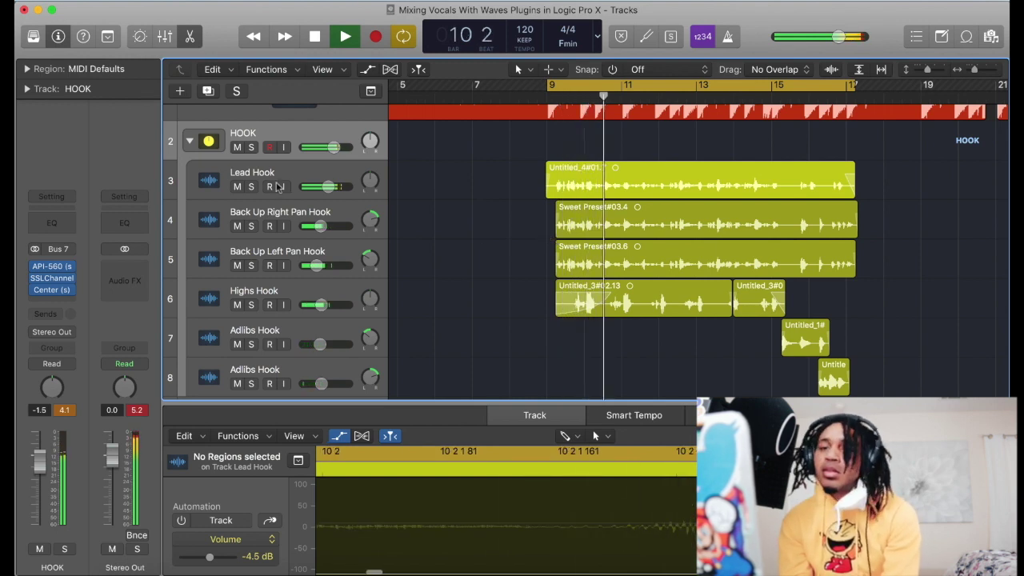
- Lower the 8K and 1K bands of the HOOK stack's API-560 equalizer to slightly below 0 dB
mouse_move(55, 291)
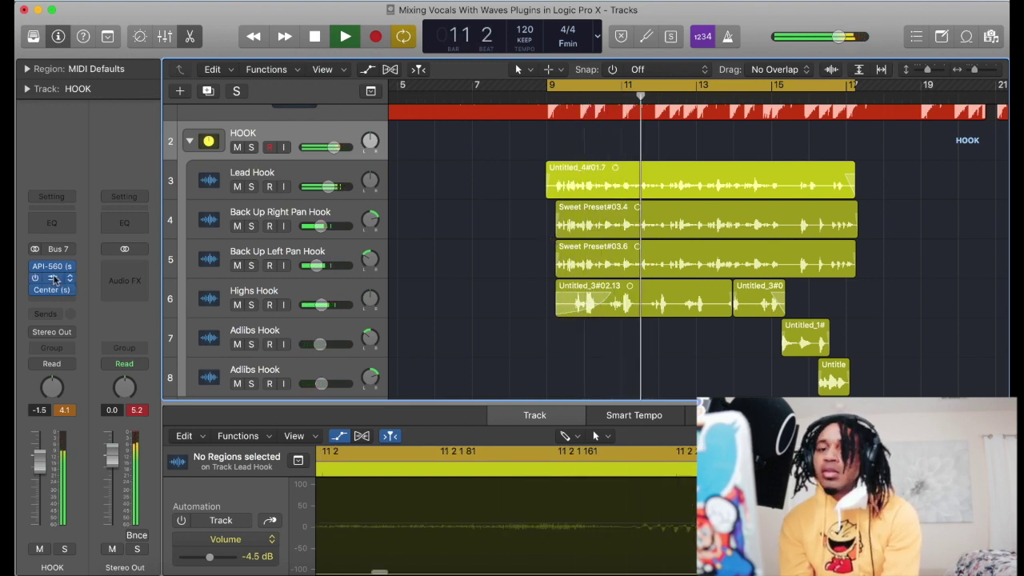
left_click(52, 268)
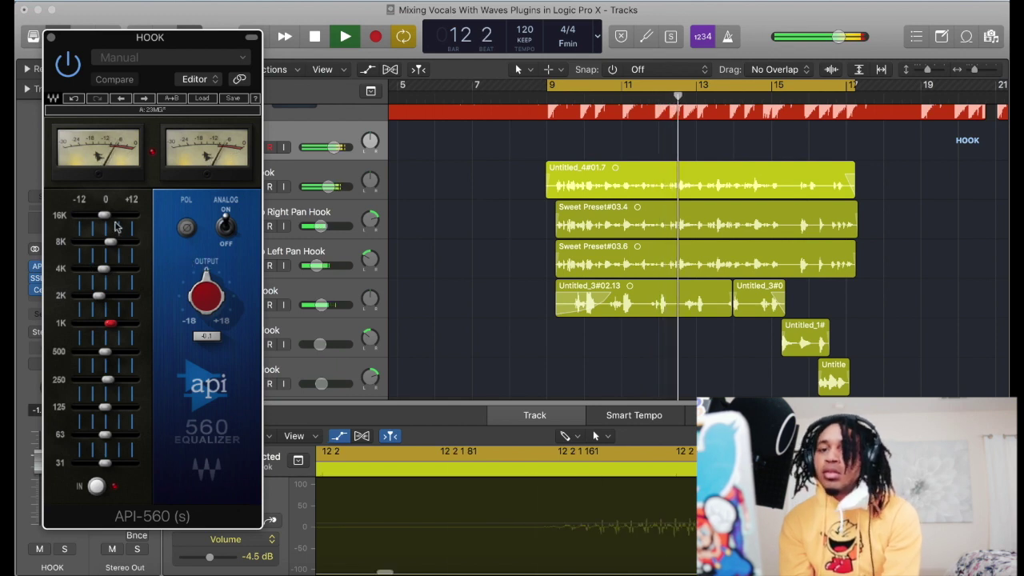
left_click_drag(110, 242, 100, 241)
left_click_drag(116, 328, 104, 324)
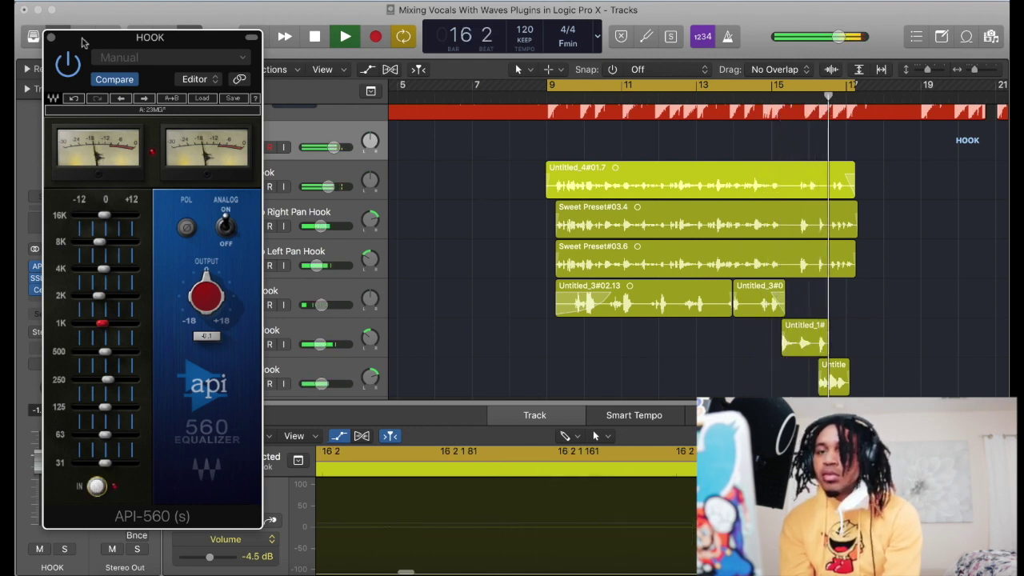
left_click(51, 38)
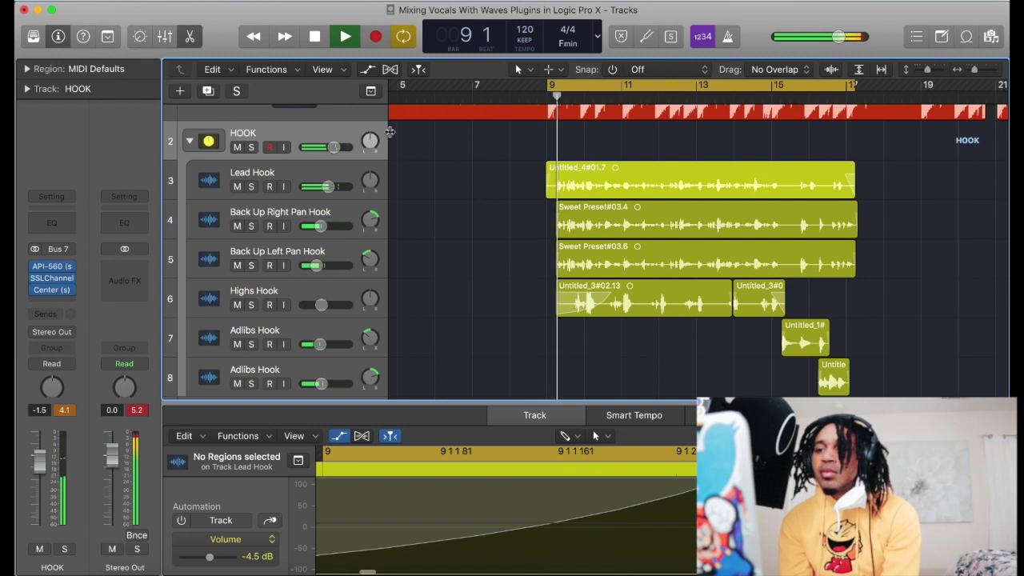